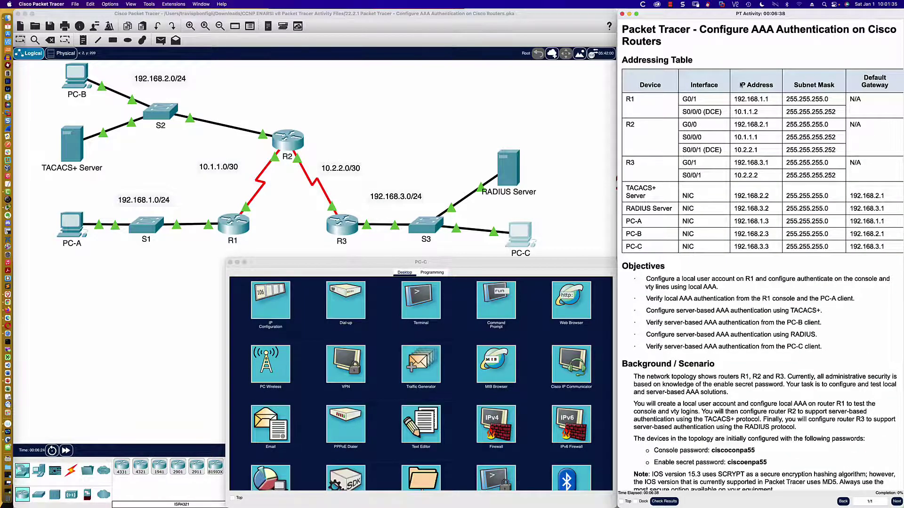
# Scroll the activity instructions to Part 1 and highlight the console and enable secret password lines
pyautogui.scroll(-5, 742, 85)
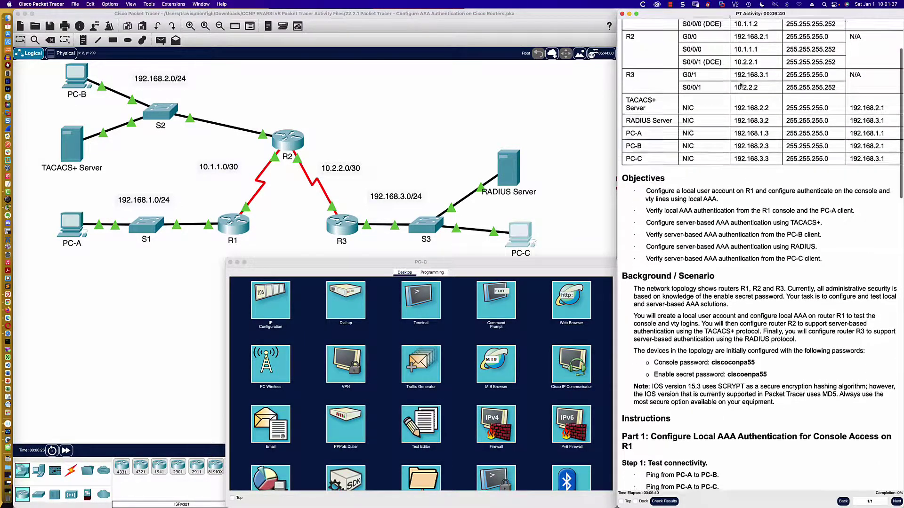
pyautogui.scroll(-6, 742, 86)
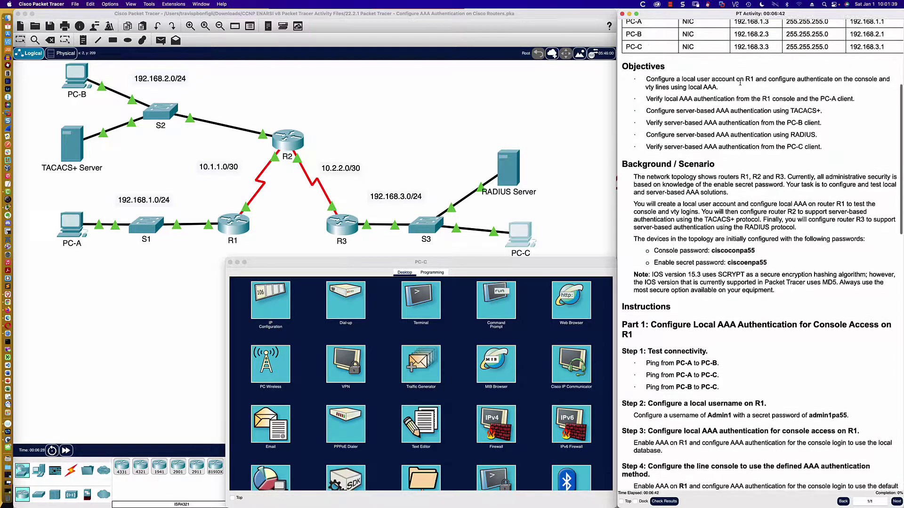
pyautogui.scroll(-3, 741, 83)
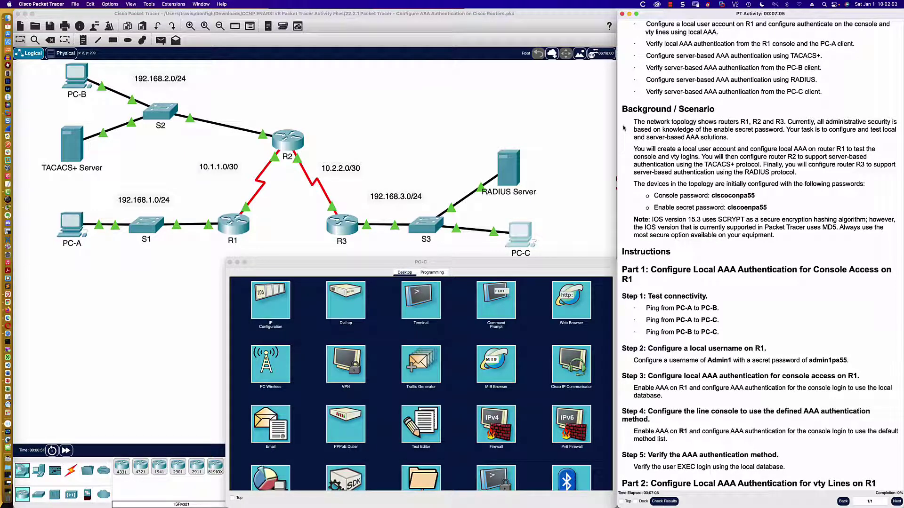
pyautogui.scroll(-5, 626, 123)
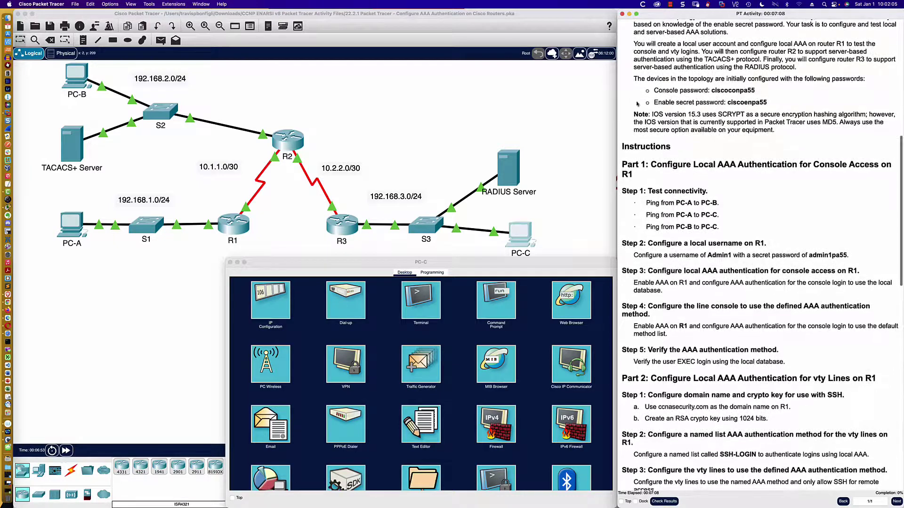
pyautogui.moveTo(653, 90); pyautogui.dragTo(769, 102)
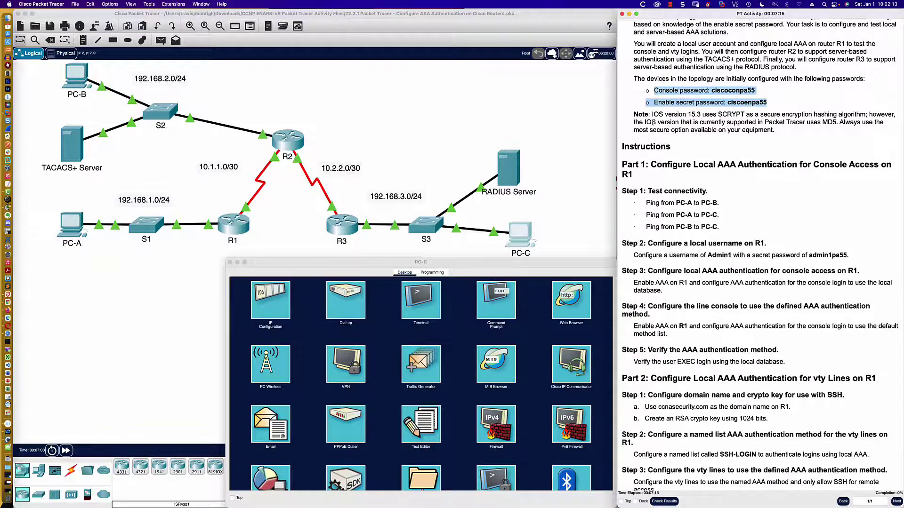
# Clear the password-line highlight and highlight the Note about SCRYPT and MD5 hashing
pyautogui.scroll(-2, 654, 123)
pyautogui.scroll(-3, 654, 123)
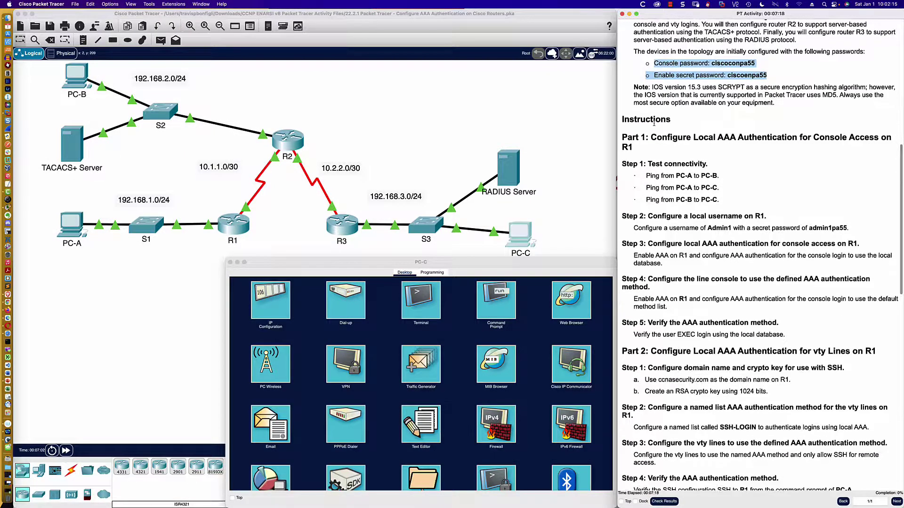
pyautogui.click(651, 88)
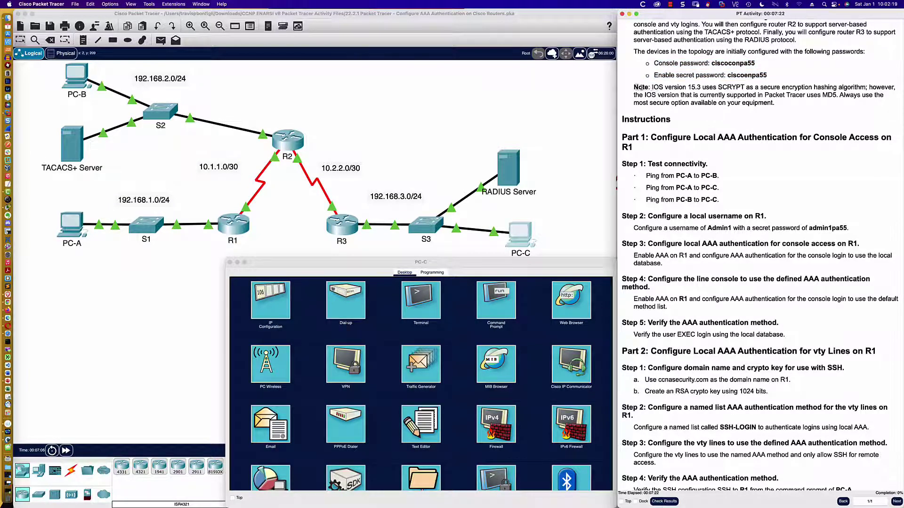
pyautogui.moveTo(633, 87); pyautogui.dragTo(776, 103)
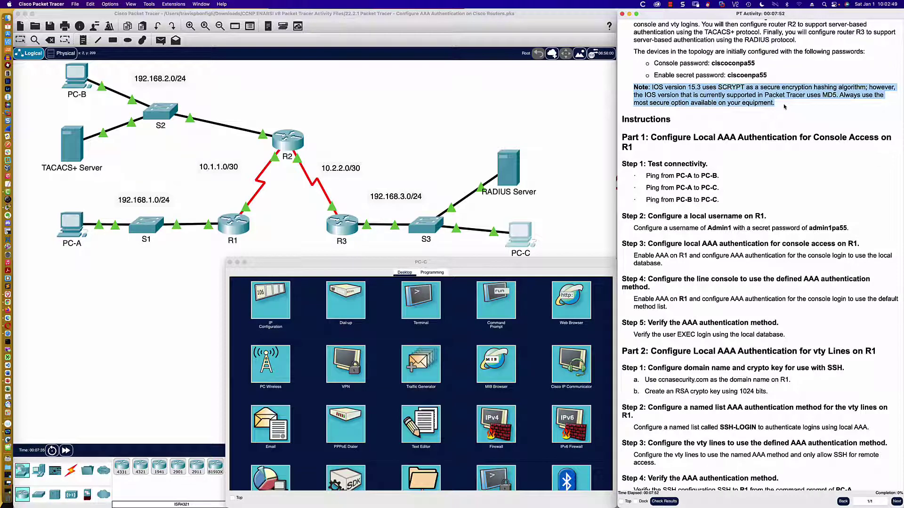
# Scroll the instructions down through Part 2 to the start of Part 3's TACACS+ configuration
pyautogui.scroll(-3, 763, 108)
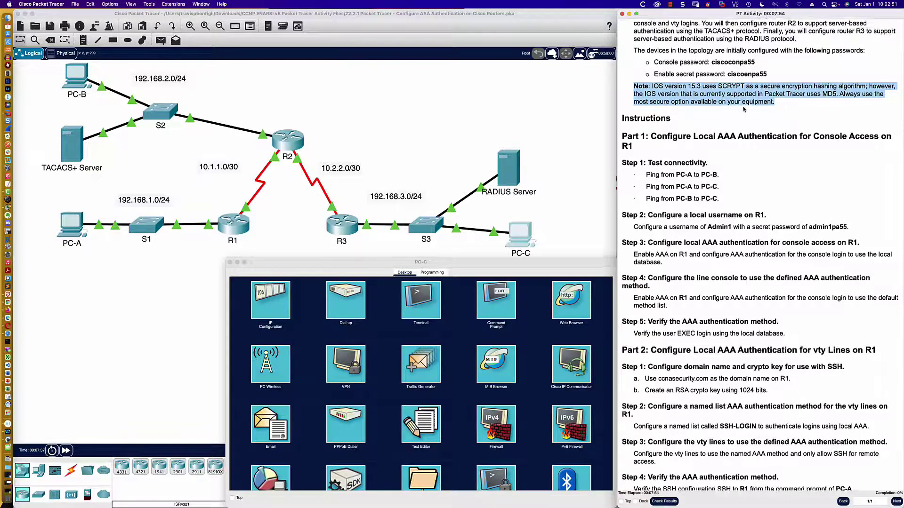
pyautogui.scroll(-2, 744, 109)
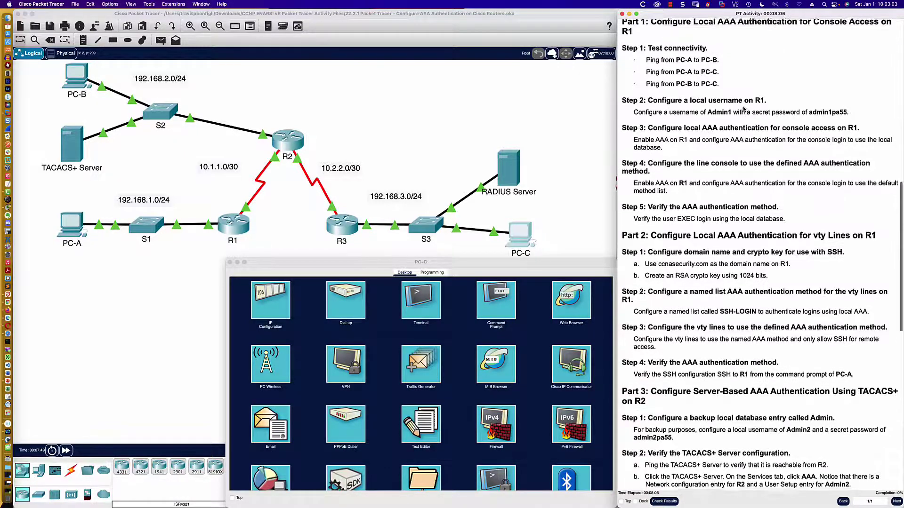
pyautogui.scroll(-1, 744, 110)
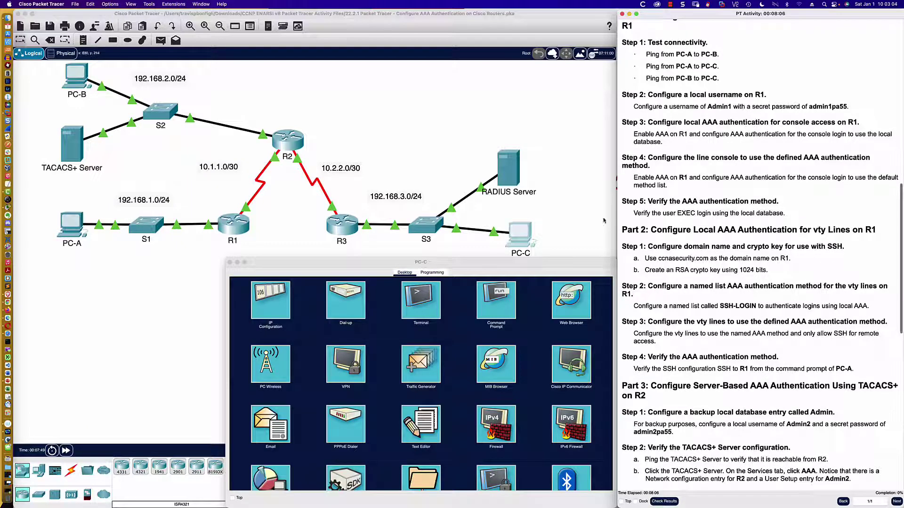
# From PC-A's Command Prompt, ping 192.168.2.3, correcting the mistyped address
pyautogui.click(71, 225)
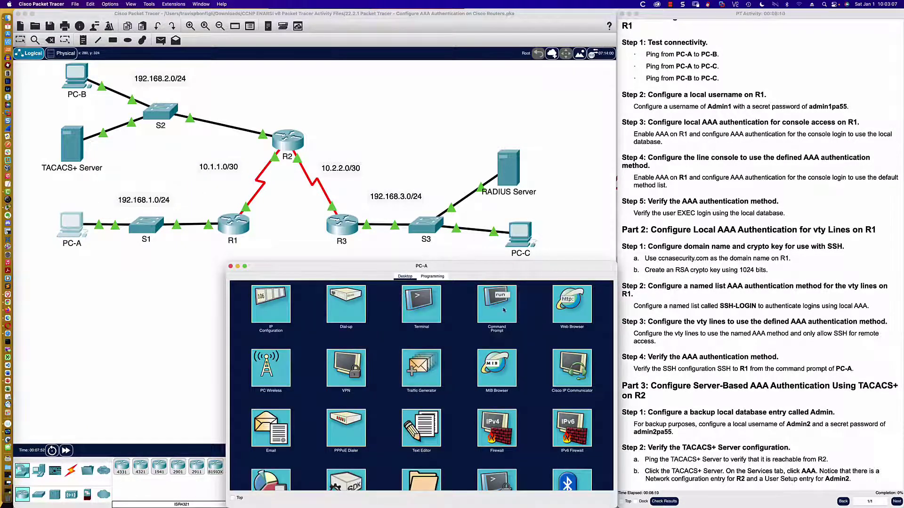
pyautogui.click(503, 308)
pyautogui.write('ping')
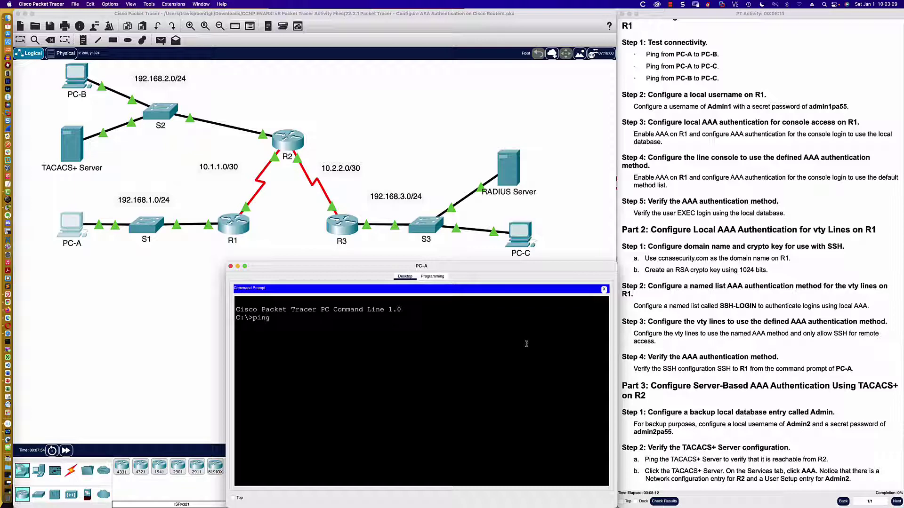
pyautogui.write(' 192.68.2.3')
pyautogui.press('Return')
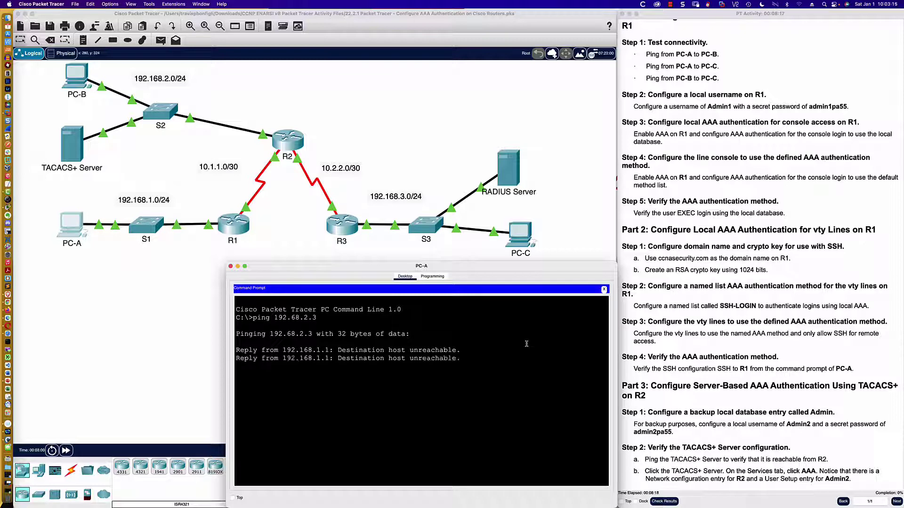
pyautogui.press('Up')
pyautogui.press('Left')
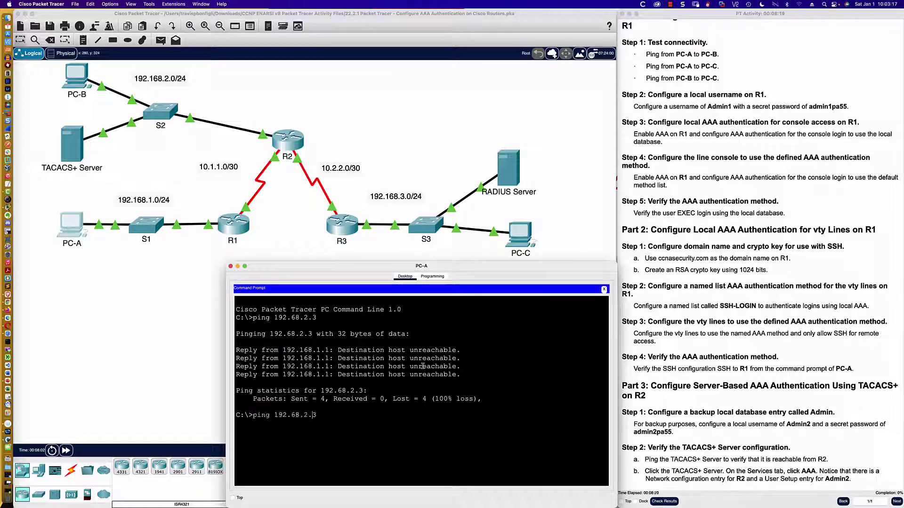
pyautogui.write('1')
pyautogui.press('Return')
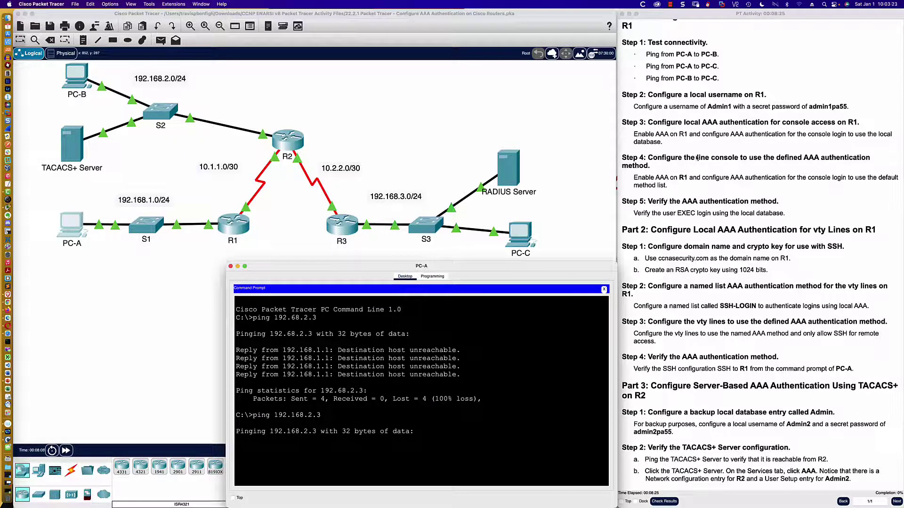
# Ping PC-C at 192.168.3.3 from PC-A and mark the timed-out first reply
pyautogui.scroll(10, 698, 159)
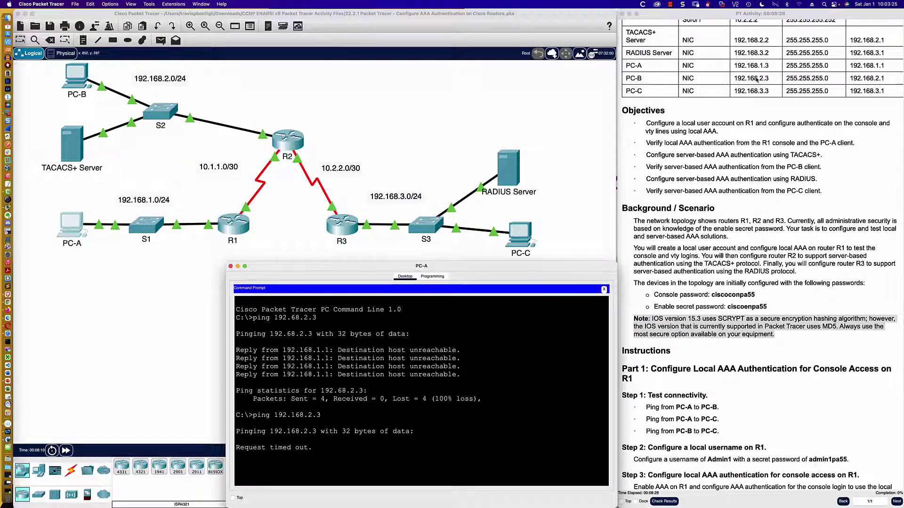
pyautogui.scroll(-10, 761, 94)
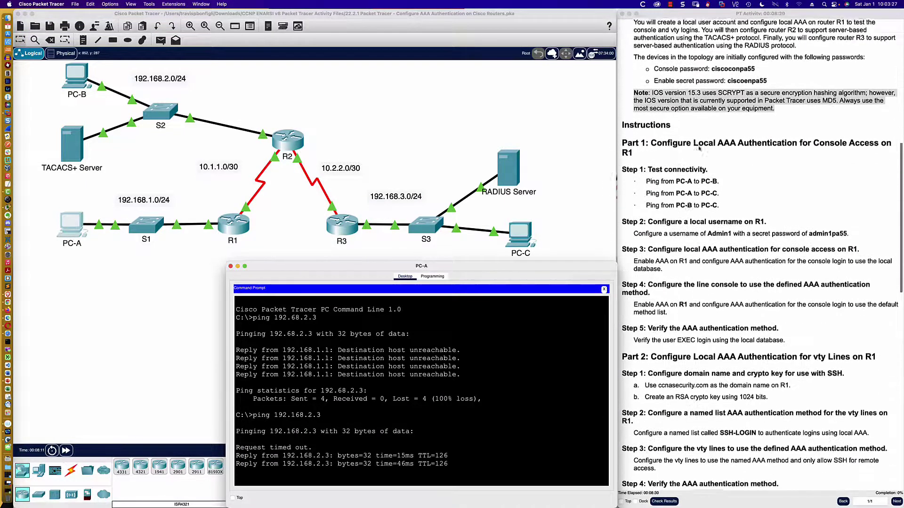
pyautogui.scroll(-3, 699, 149)
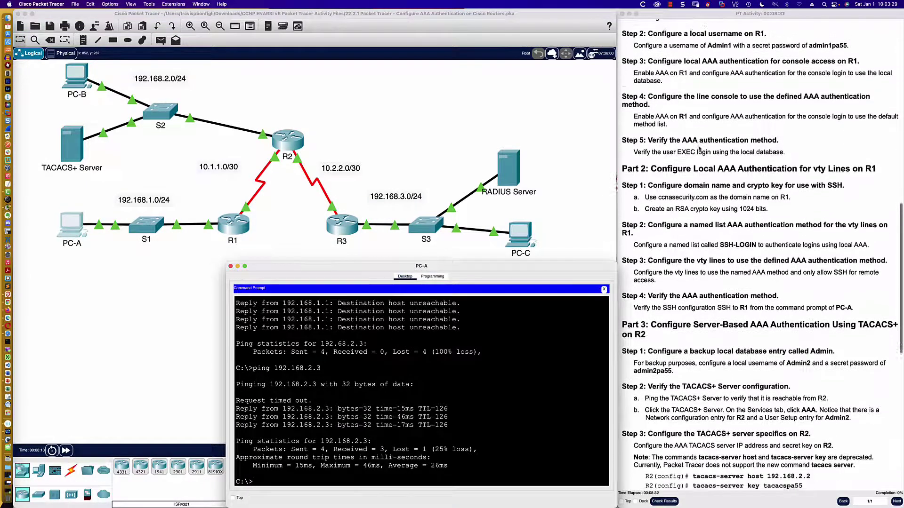
pyautogui.scroll(3, 699, 149)
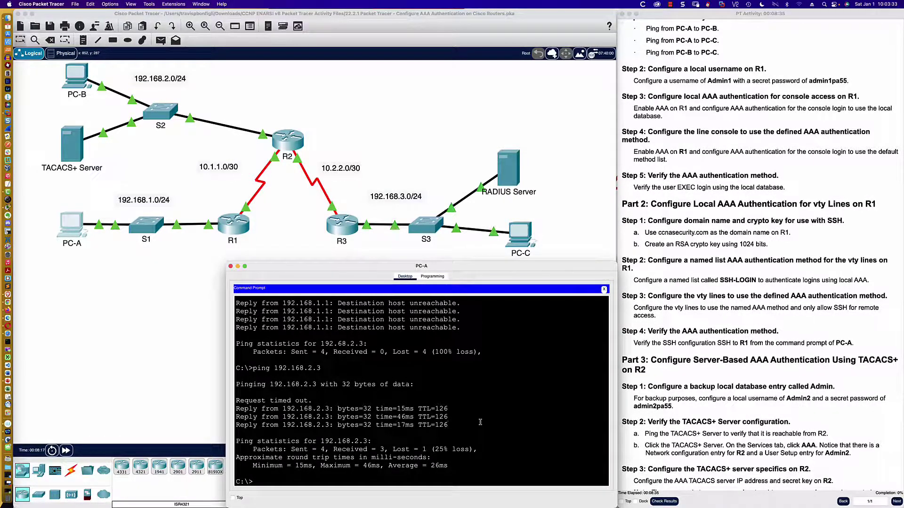
pyautogui.press('Up')
pyautogui.press('BackSpace')
pyautogui.press('BackSpace')
pyautogui.press('BackSpace')
pyautogui.write('3.3')
pyautogui.press('Return')
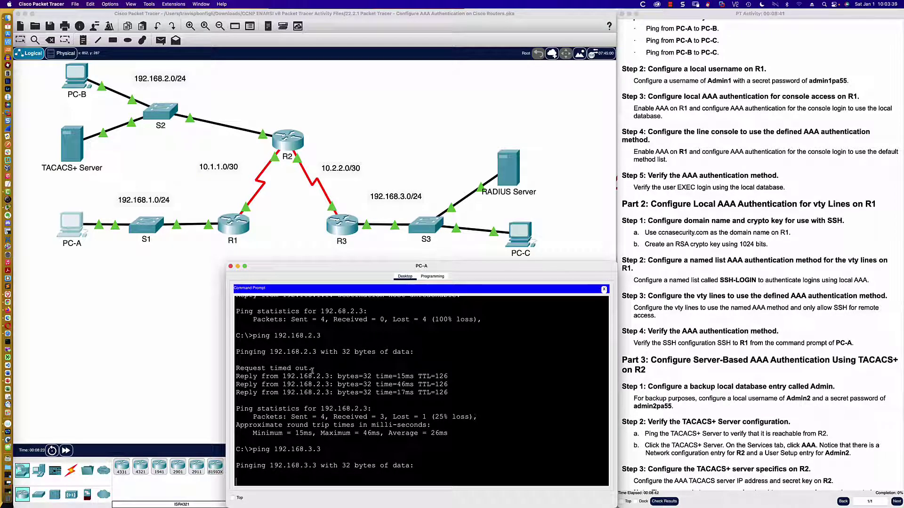
pyautogui.moveTo(312, 369); pyautogui.dragTo(239, 368)
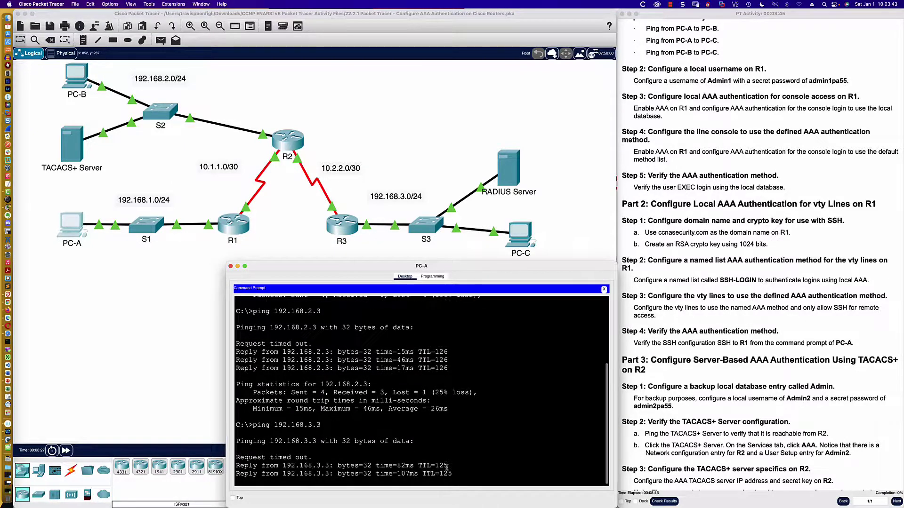
# Run ping 192.168.3.3 from PC-B's Command Prompt, getting 4 of 4 replies
pyautogui.click(76, 75)
pyautogui.click(494, 300)
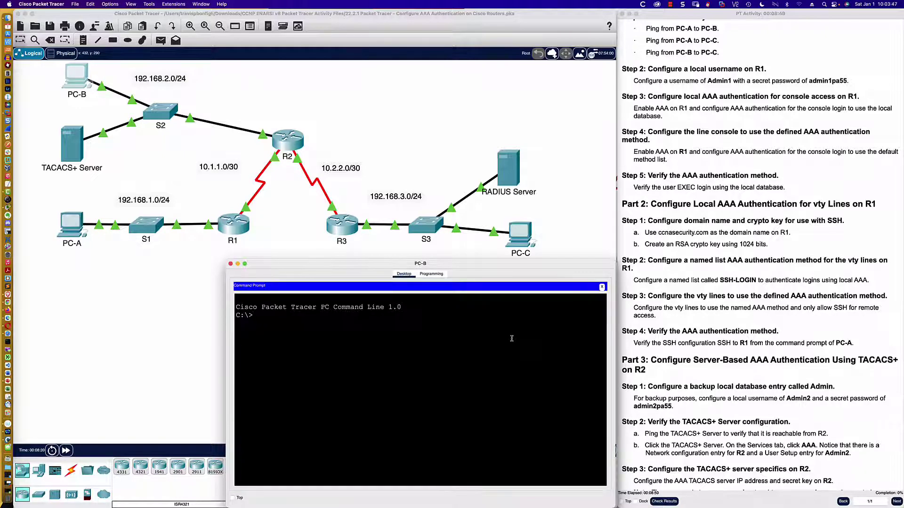
pyautogui.write('ping 192.168.3.3')
pyautogui.press('Return')
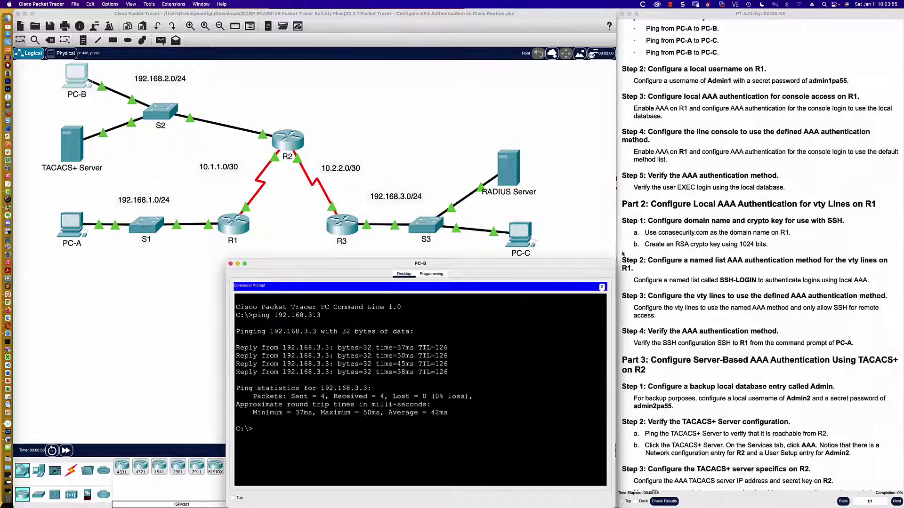
pyautogui.scroll(-2, 694, 189)
pyautogui.scroll(-2, 693, 188)
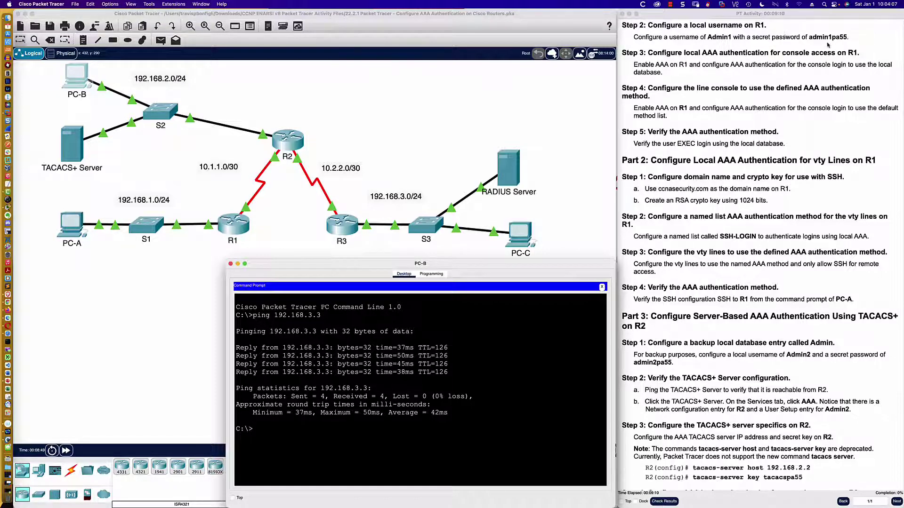
# On R1's CLI, enter privileged mode with enable and then global configuration with conf t
pyautogui.click(230, 230)
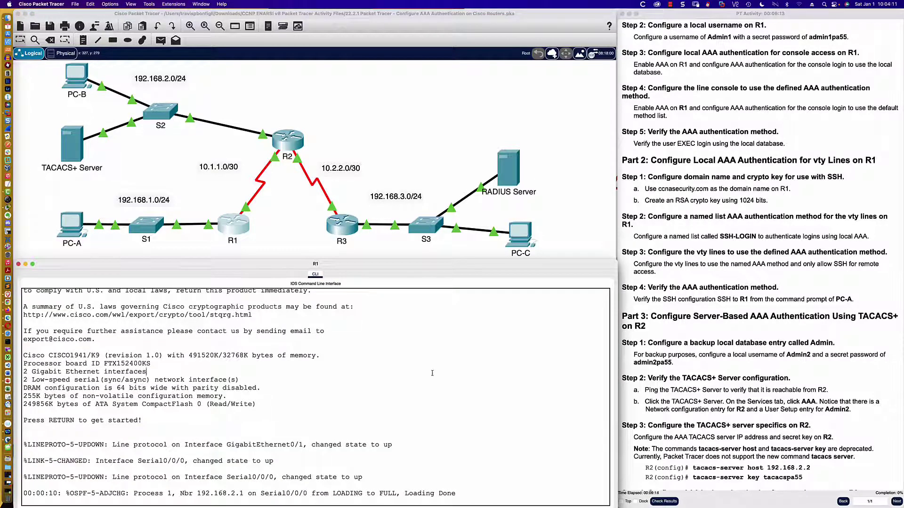
pyautogui.press('Return')
pyautogui.press('Return')
pyautogui.press('Return')
pyautogui.press('Return')
pyautogui.press('Return')
pyautogui.press('Return')
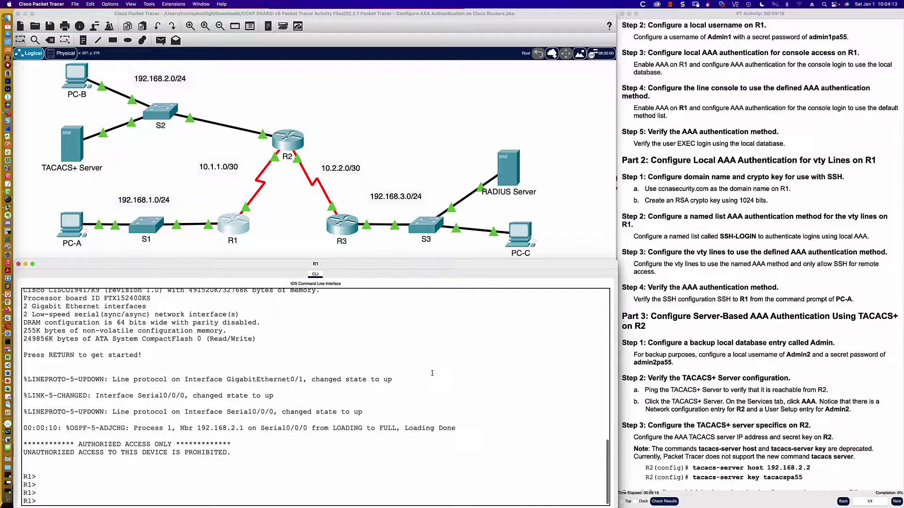
pyautogui.write('en')
pyautogui.press('Tab')
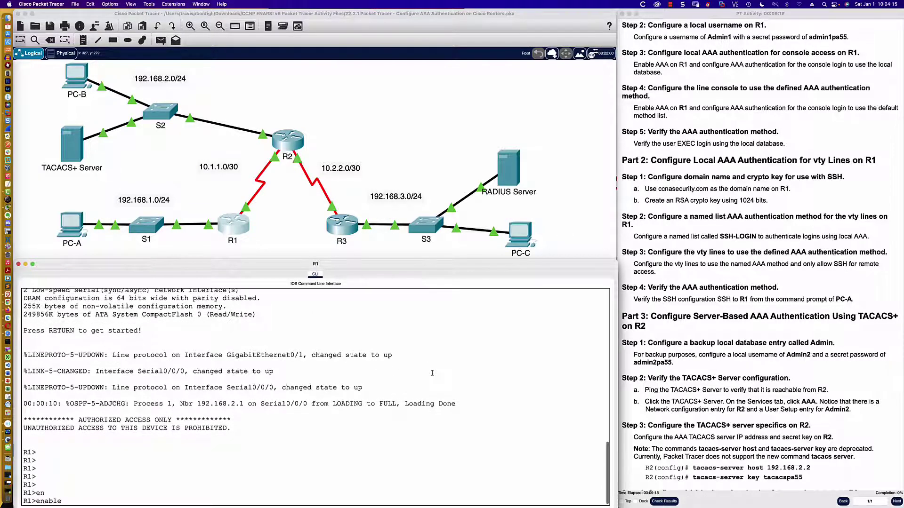
pyautogui.press('Return')
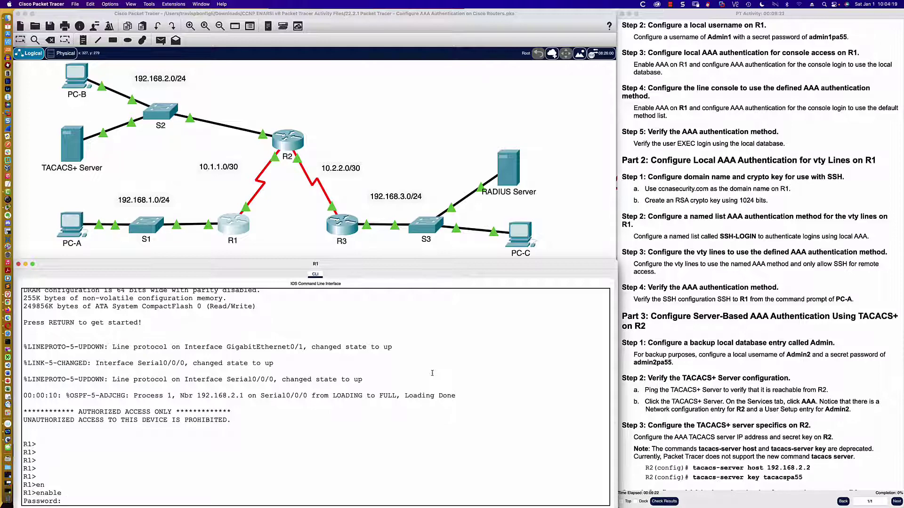
pyautogui.press('Return')
pyautogui.press('Return')
pyautogui.press('Return')
pyautogui.press('Return')
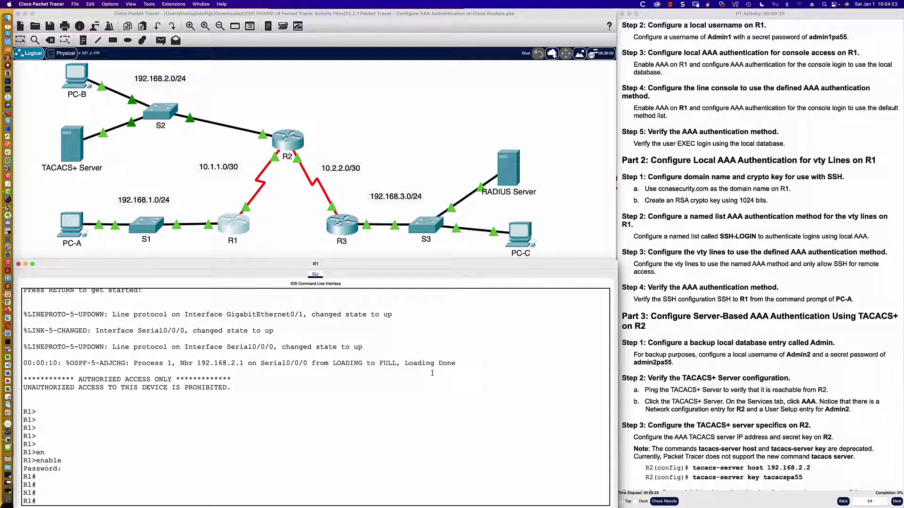
pyautogui.write('conf t')
pyautogui.press('Return')
# Type the username Admin1 secret command with the lab's password, without entering it
pyautogui.write('username')
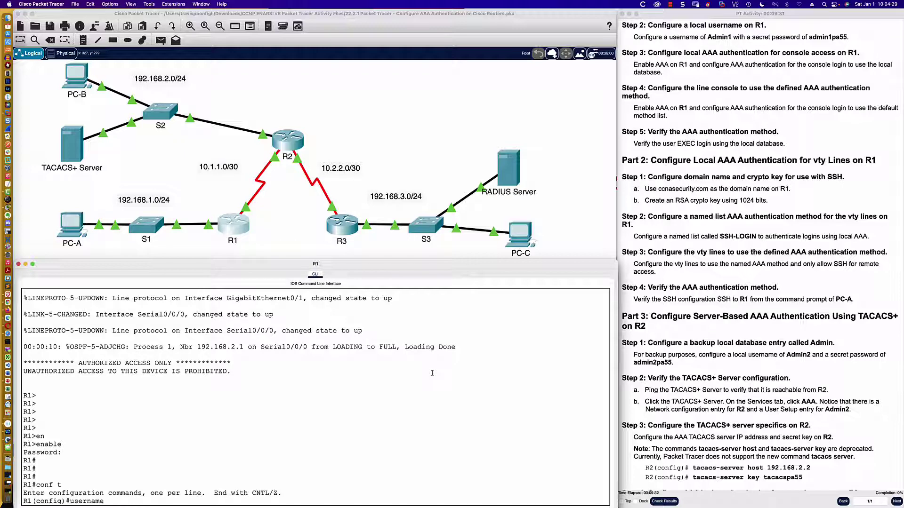
pyautogui.write(' Admin1')
pyautogui.write('sec')
pyautogui.press('Tab')
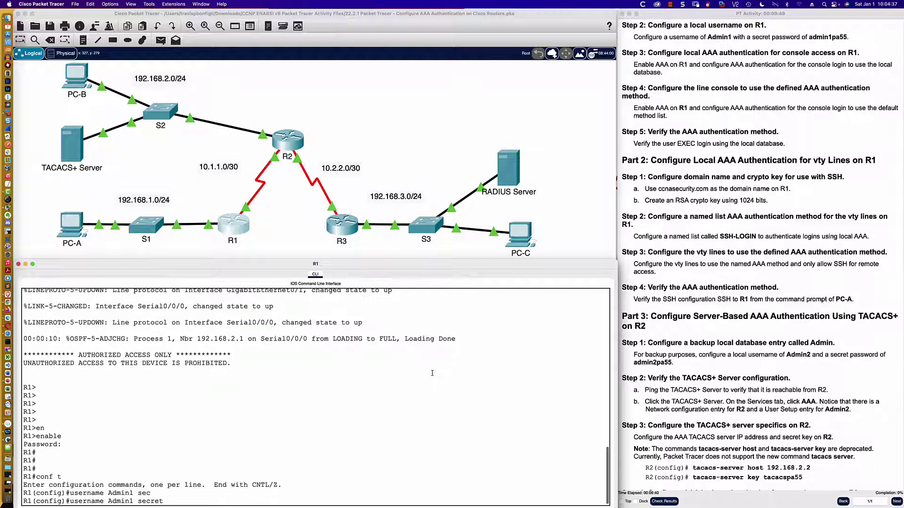
pyautogui.write('admin1')
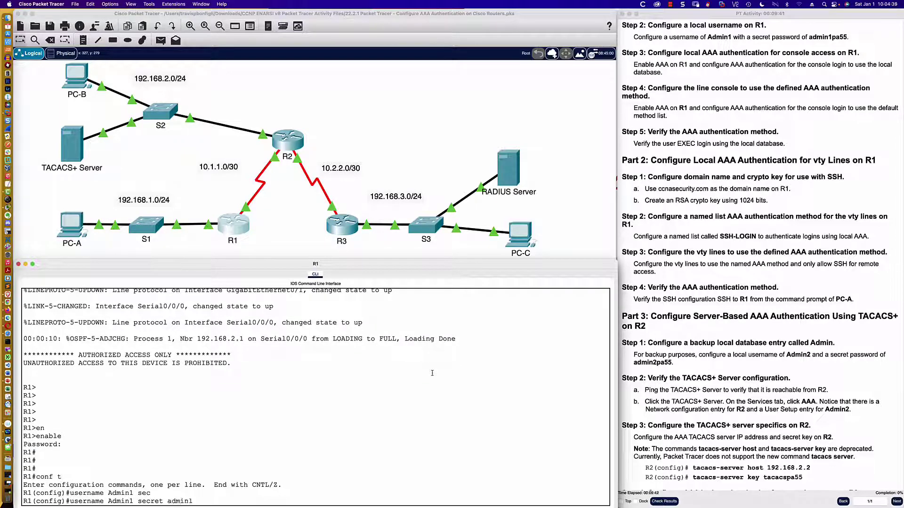
pyautogui.write('pa55')
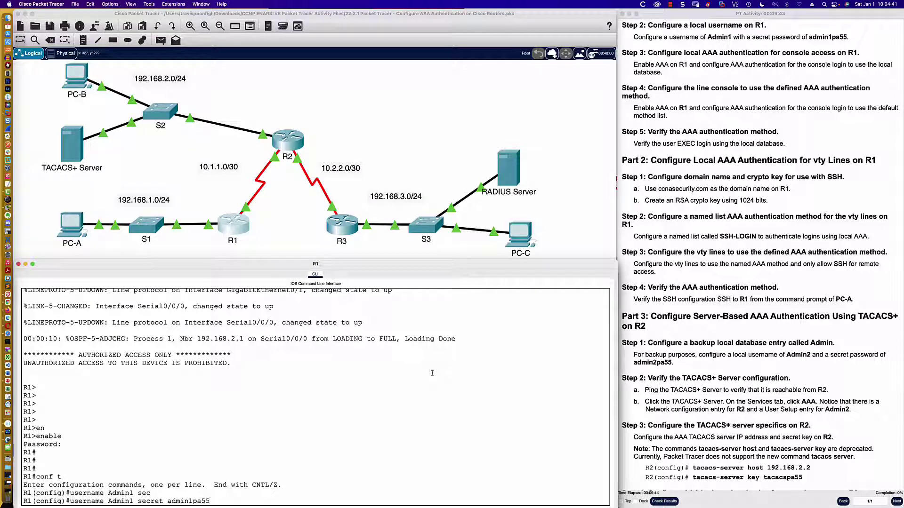
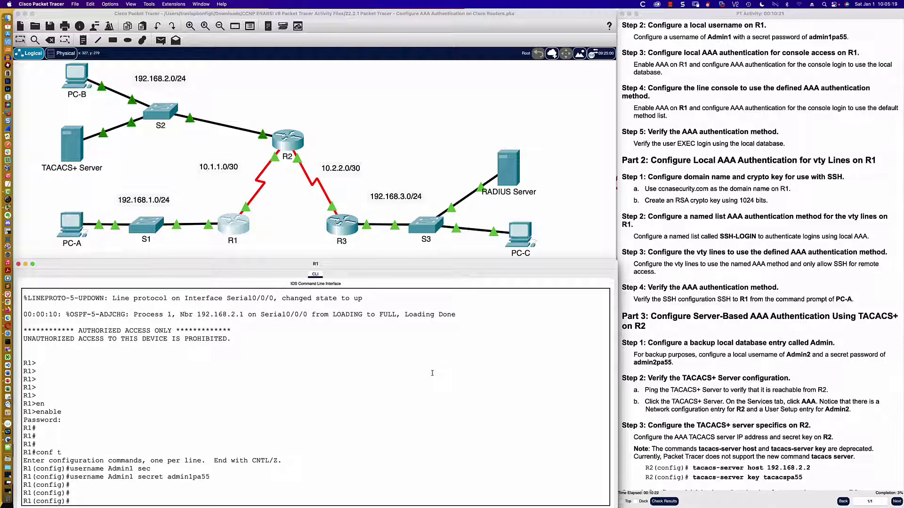
# Check the aaa authentication options, then enable AAA on R1 with aaa new-model
pyautogui.scroll(-3, 648, 96)
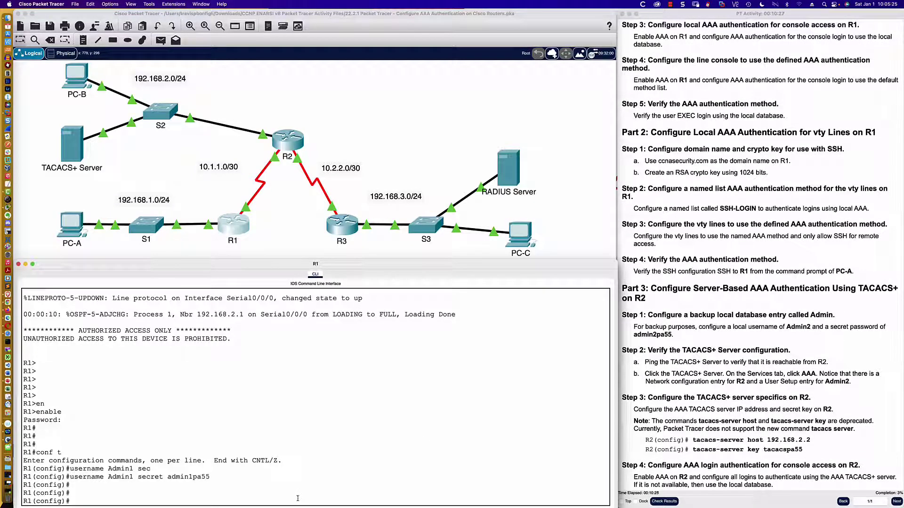
pyautogui.write('aaa authentication ?')
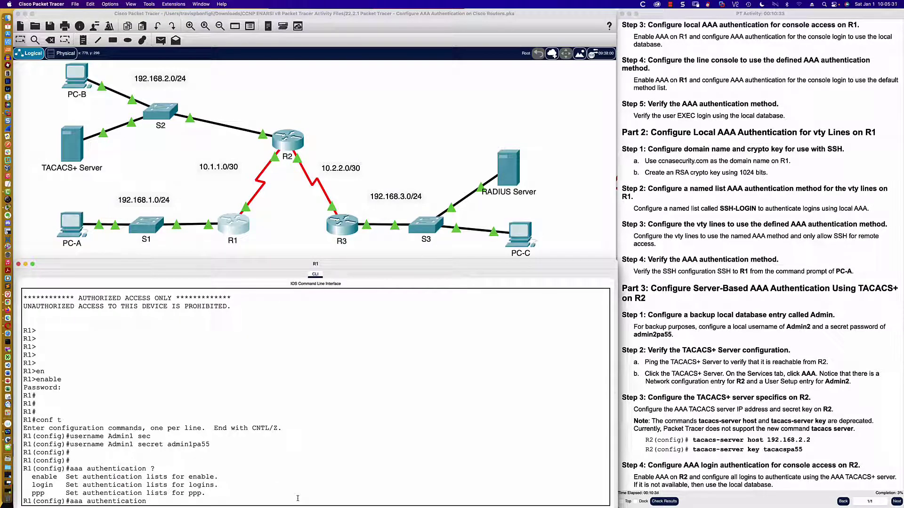
pyautogui.press('BackSpace')
pyautogui.press('BackSpace')
pyautogui.press('BackSpace')
pyautogui.press('BackSpace')
pyautogui.press('BackSpace')
pyautogui.press('BackSpace')
pyautogui.press('BackSpace')
pyautogui.press('BackSpace')
pyautogui.press('BackSpace')
pyautogui.press('BackSpace')
pyautogui.press('BackSpace')
pyautogui.press('BackSpace')
pyautogui.press('BackSpace')
pyautogui.press('BackSpace')
pyautogui.press('BackSpace')
pyautogui.press('BackSpace')
pyautogui.press('BackSpace')
pyautogui.press('BackSpace')
pyautogui.write('aaa new')
pyautogui.press('Tab')
pyautogui.write('?')
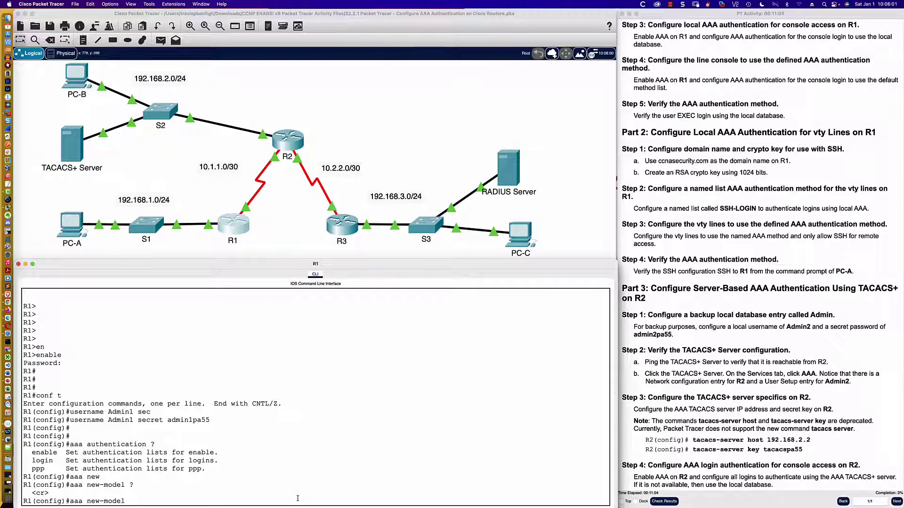
pyautogui.press('Return')
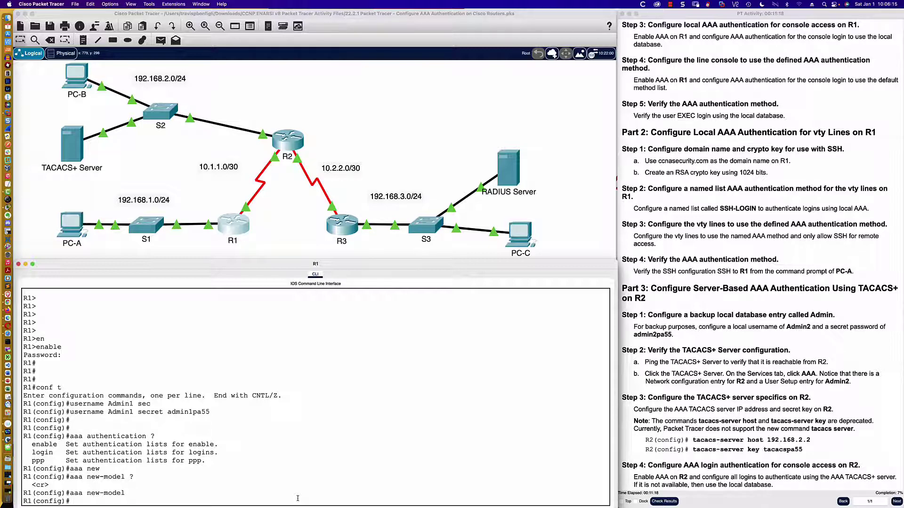
# List R1's aaa authentication login options and highlight the Step 4 default-list instruction
pyautogui.write('aaa authentic')
pyautogui.press('Tab')
pyautogui.write('l')
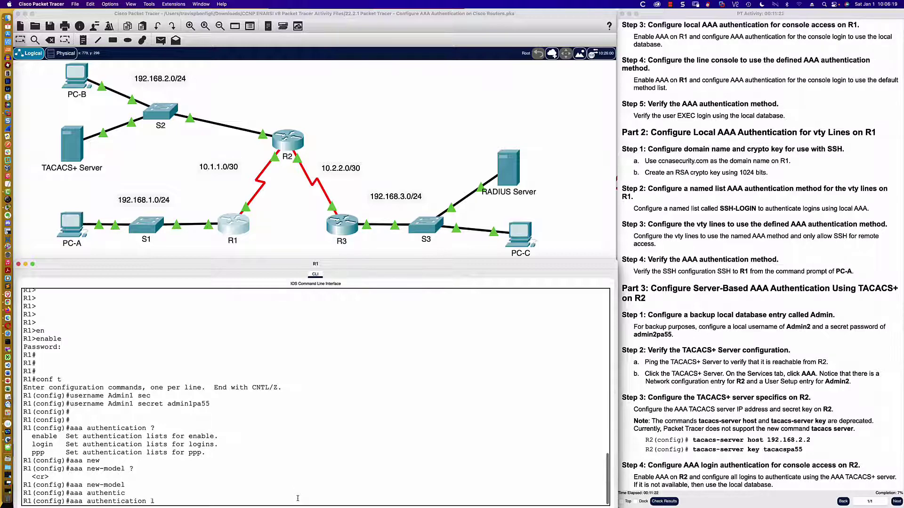
pyautogui.write('og')
pyautogui.press('Tab')
pyautogui.write('?')
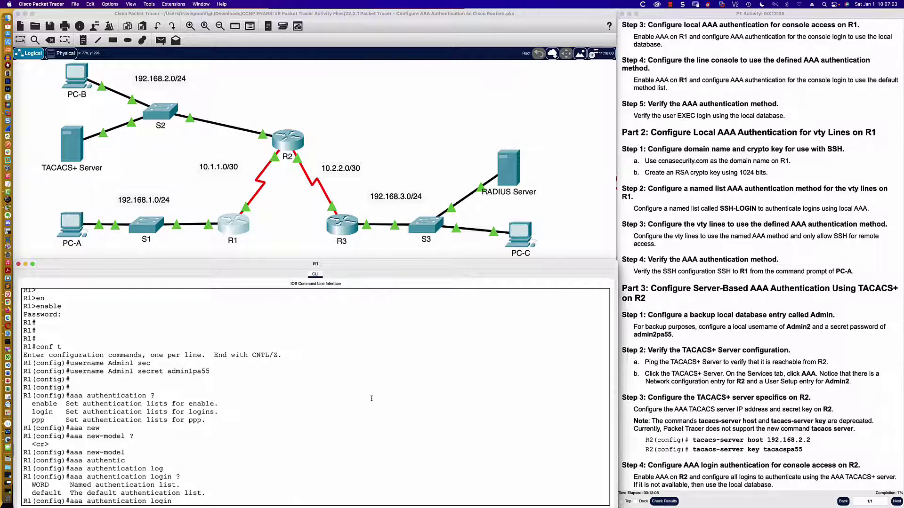
pyautogui.scroll(-3, 628, 84)
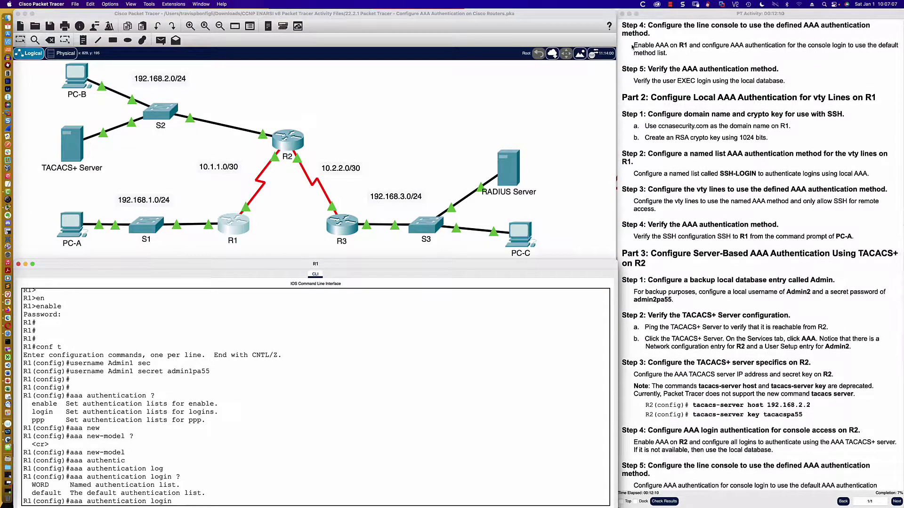
pyautogui.moveTo(633, 45); pyautogui.dragTo(678, 55)
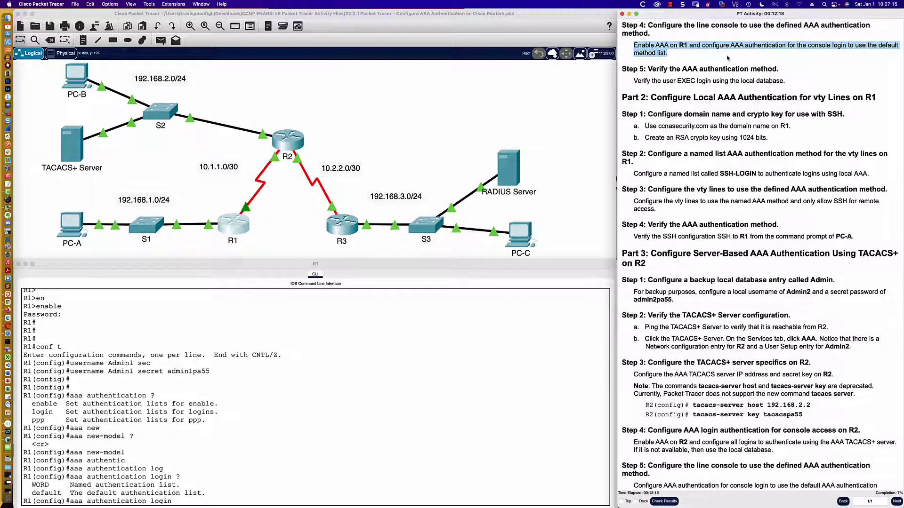
# Apply 'aaa authentication login default local' on R1
pyautogui.click(182, 503)
pyautogui.write('def')
pyautogui.press('Tab')
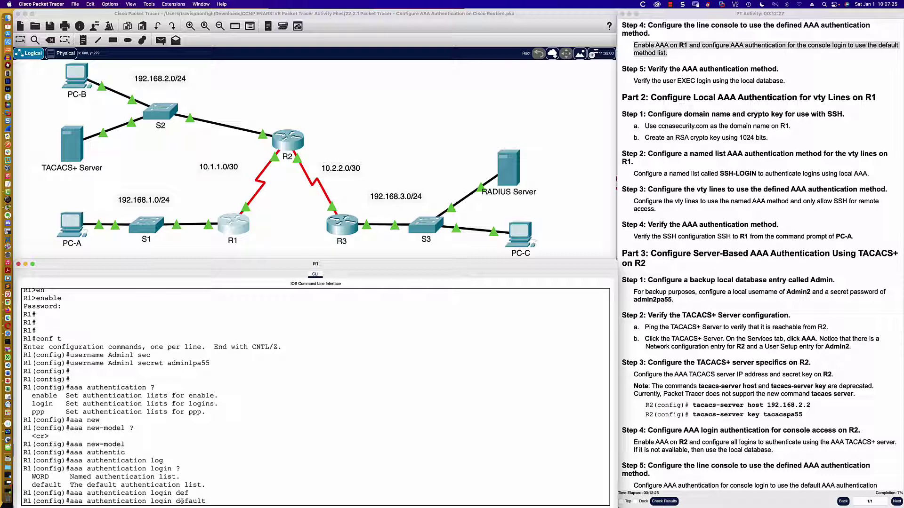
pyautogui.write('?')
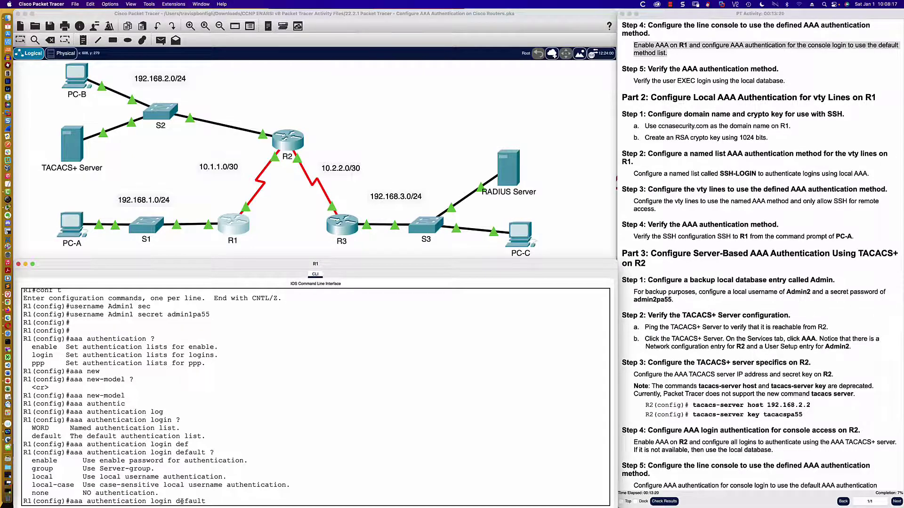
pyautogui.write('local')
pyautogui.press('Return')
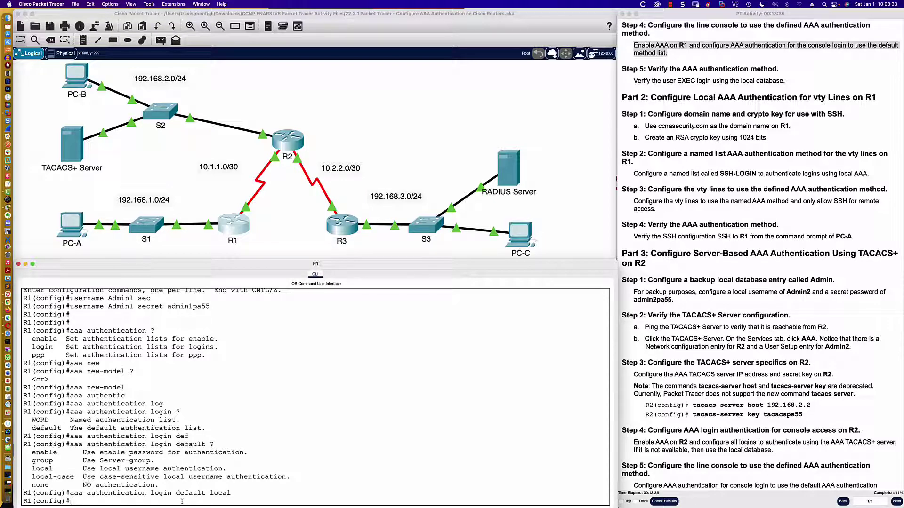
# Leave configuration mode with end, returning to the R1# prompt
pyautogui.write('end')
pyautogui.press('Return')
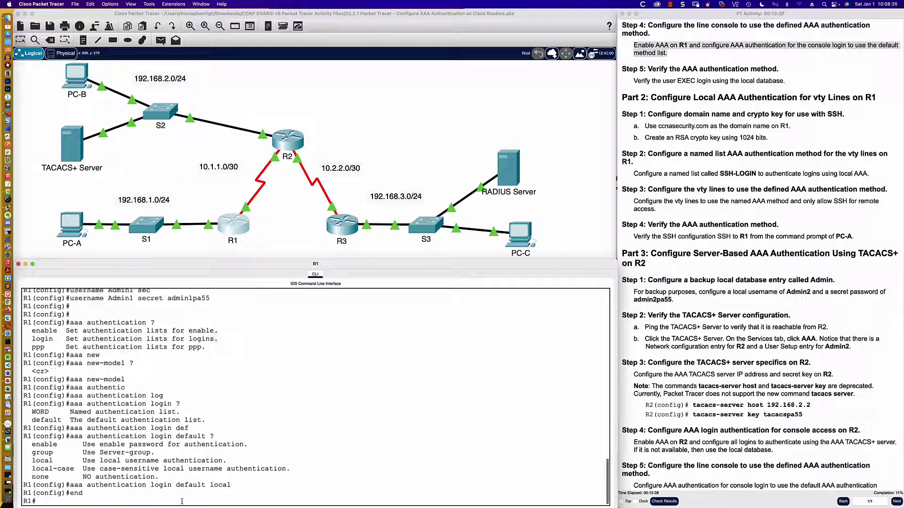
pyautogui.press('Return')
pyautogui.press('Return')
pyautogui.press('Return')
pyautogui.press('Return')
# Save R1's configuration with wri mem and log out of the console
pyautogui.write('wri ')
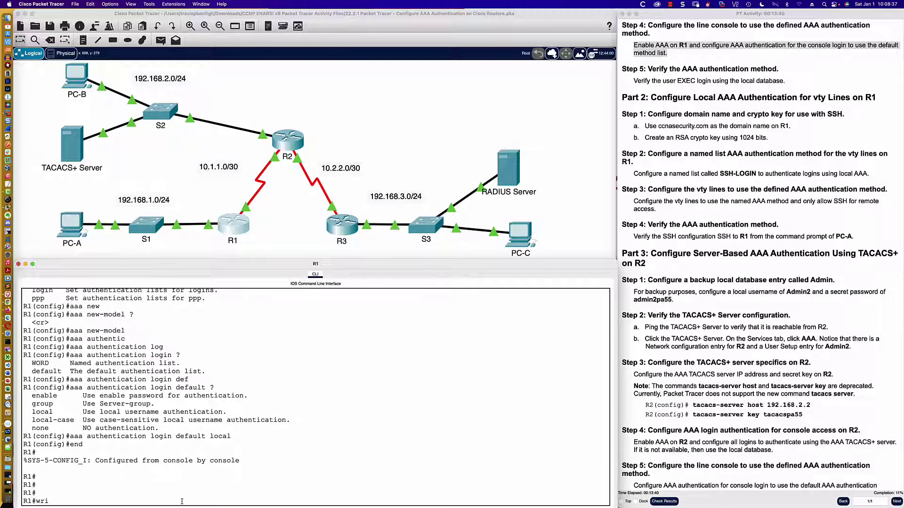
pyautogui.write('mem')
pyautogui.press('Return')
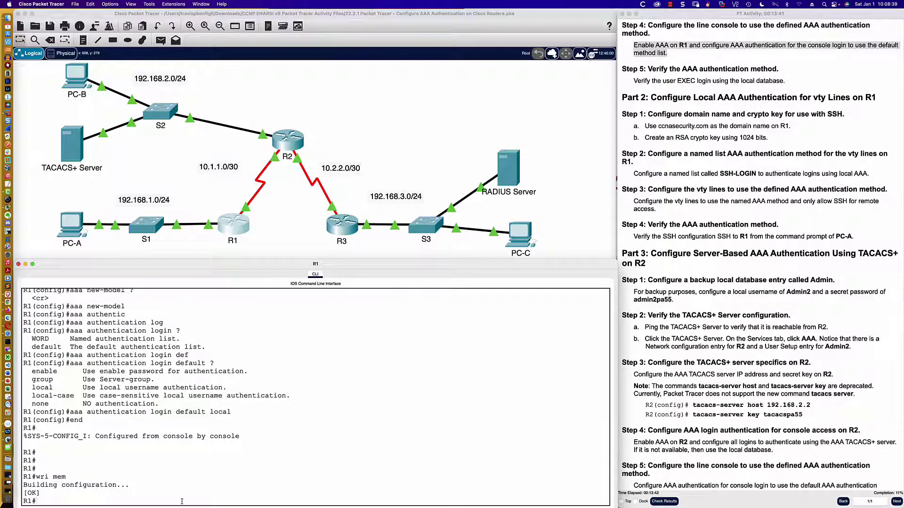
pyautogui.write('exit')
pyautogui.press('Return')
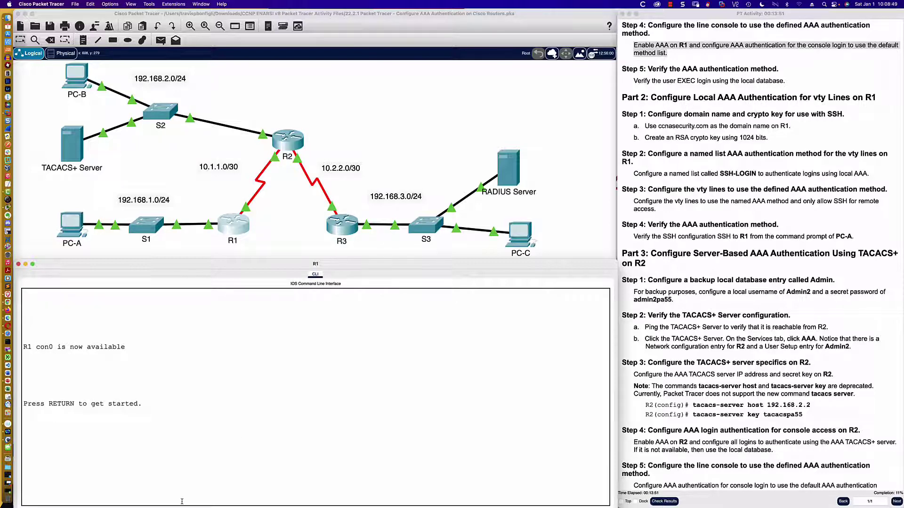
# Log back into R1's console as Admin1 with its password
pyautogui.press('Return')
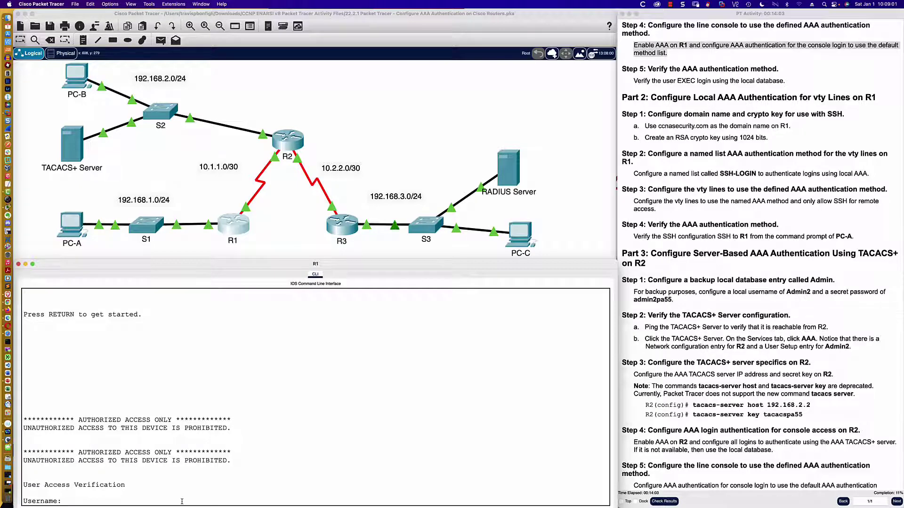
pyautogui.write('Admin1')
pyautogui.press('Return')
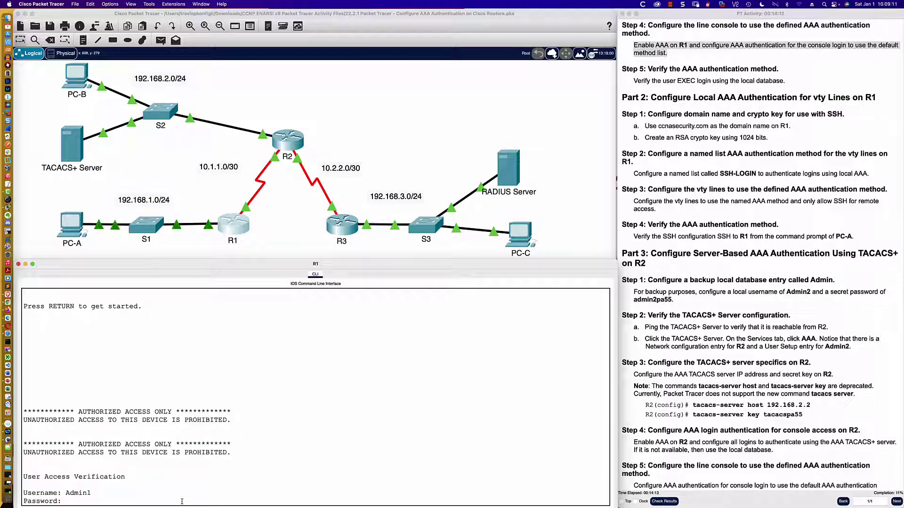
pyautogui.press('Return')
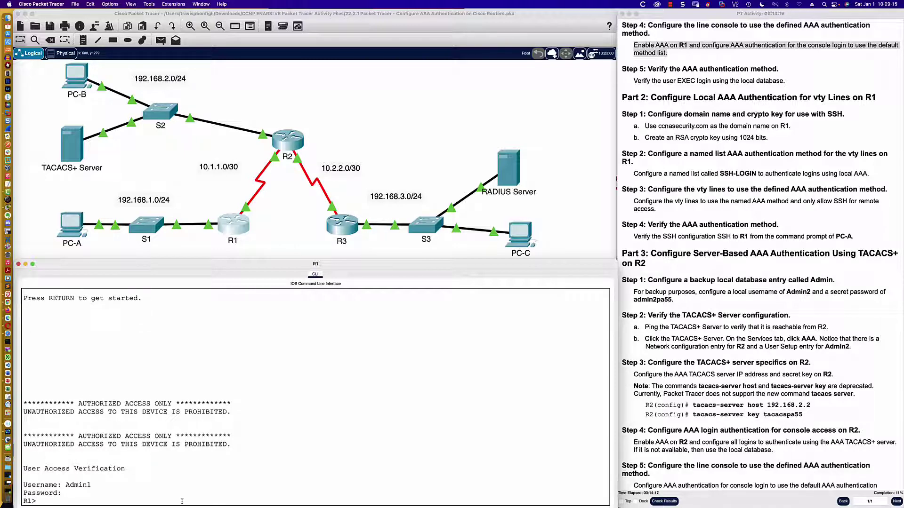
# Enter privileged mode with the enable password and page through sh run
pyautogui.write('en')
pyautogui.press('Return')
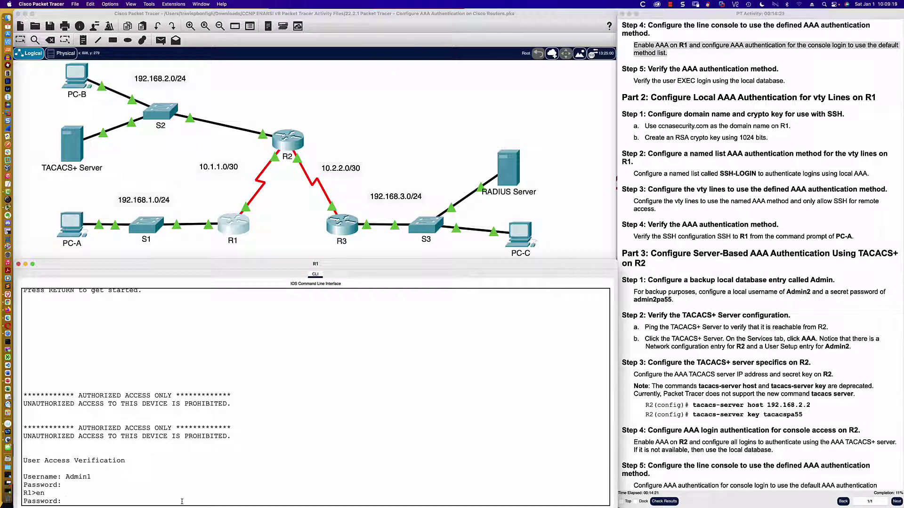
pyautogui.press('Return')
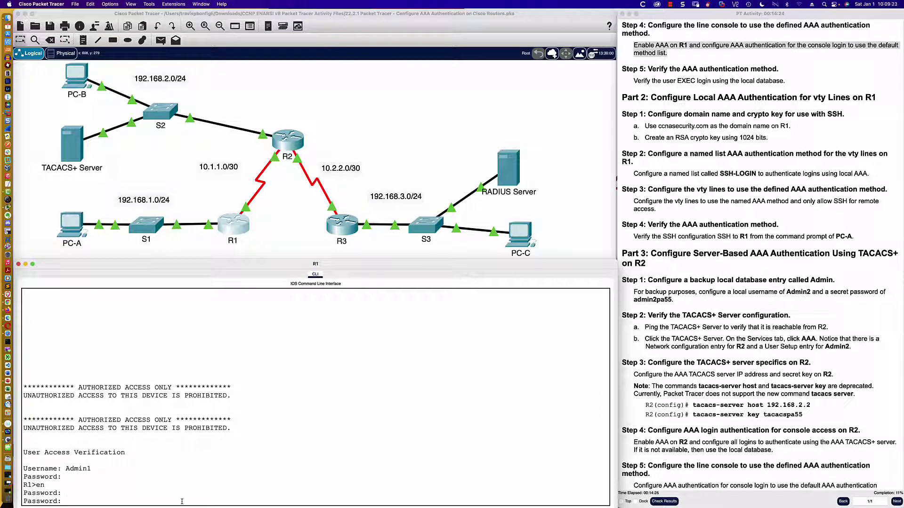
pyautogui.press('Return')
pyautogui.press('Return')
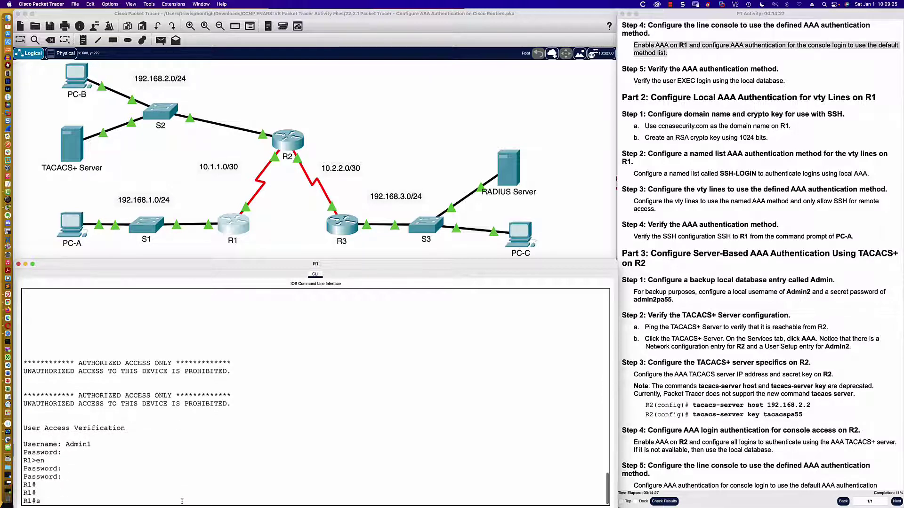
pyautogui.write('sh run')
pyautogui.press('Return')
pyautogui.press('space')
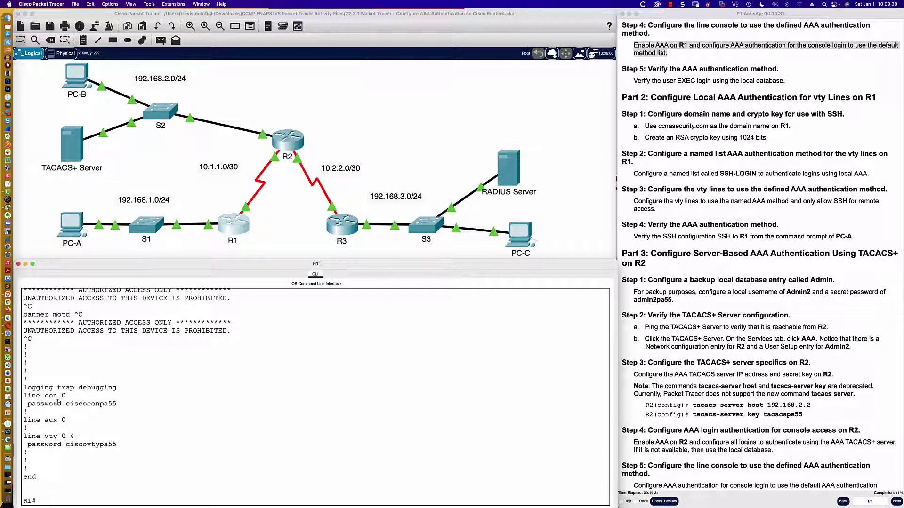
pyautogui.moveTo(23, 394); pyautogui.dragTo(91, 412)
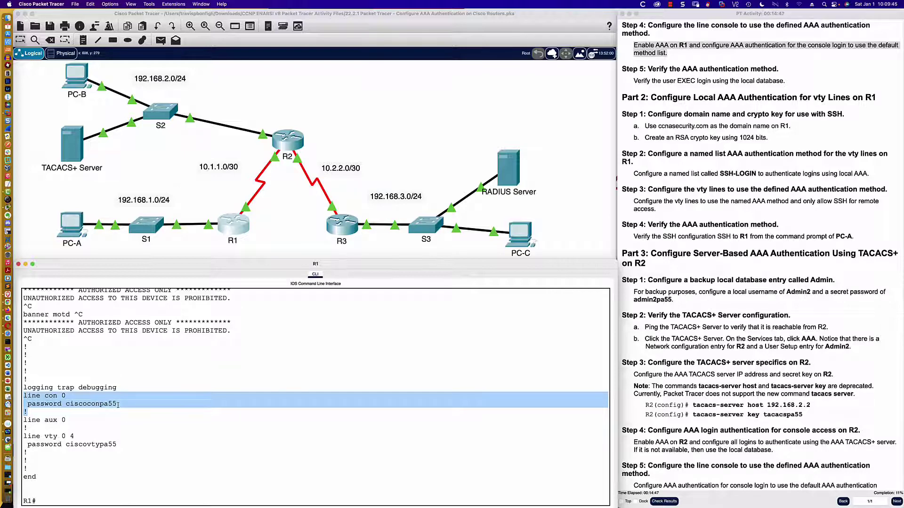
pyautogui.click(118, 405)
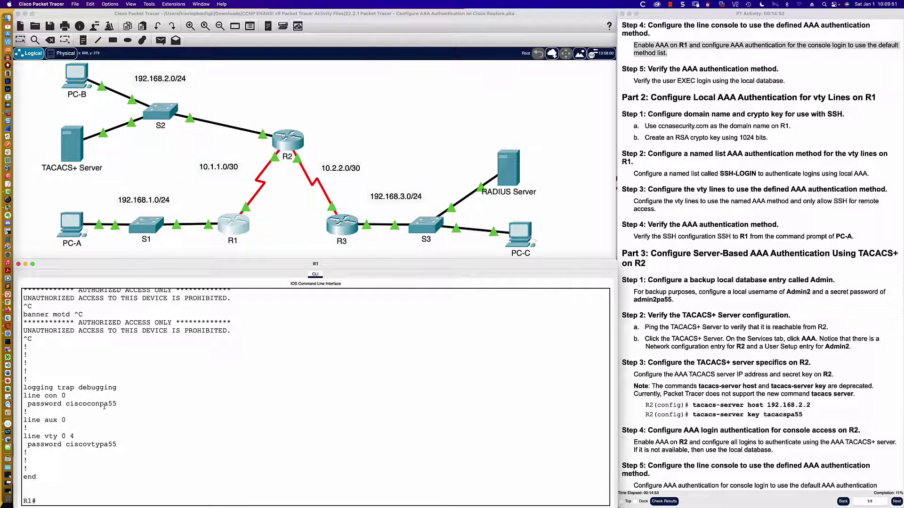
pyautogui.moveTo(117, 405); pyautogui.dragTo(27, 405)
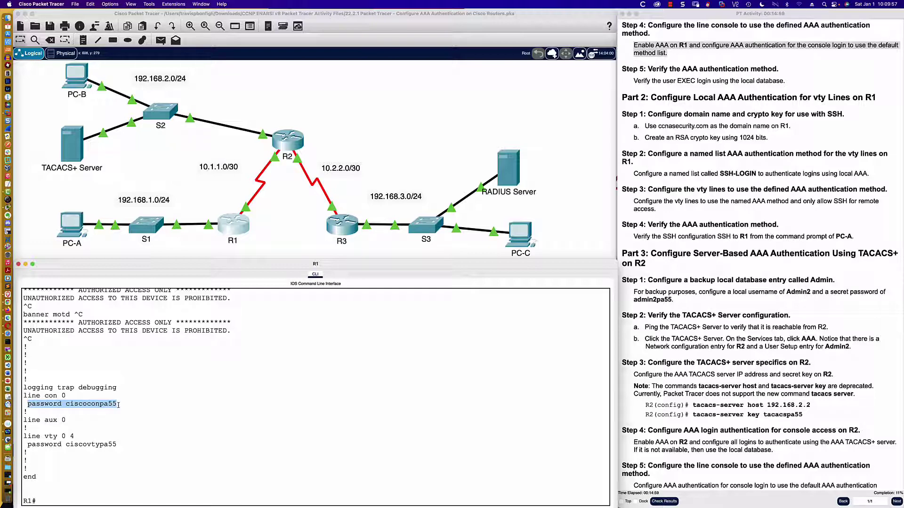
pyautogui.click(118, 405)
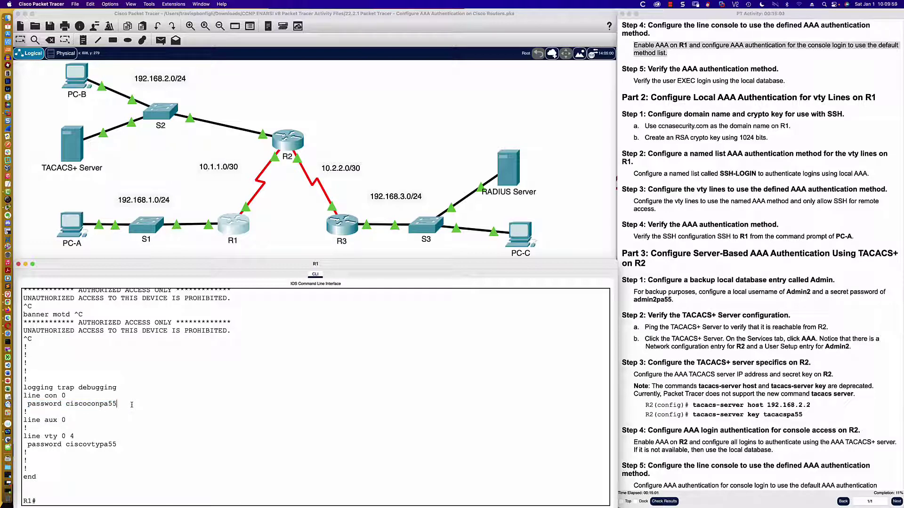
# Enter global configuration and then the line con 0 configuration on R1
pyautogui.write('con ft')
pyautogui.press('Return')
pyautogui.write('con ft')
pyautogui.press('Return')
pyautogui.write('conf t')
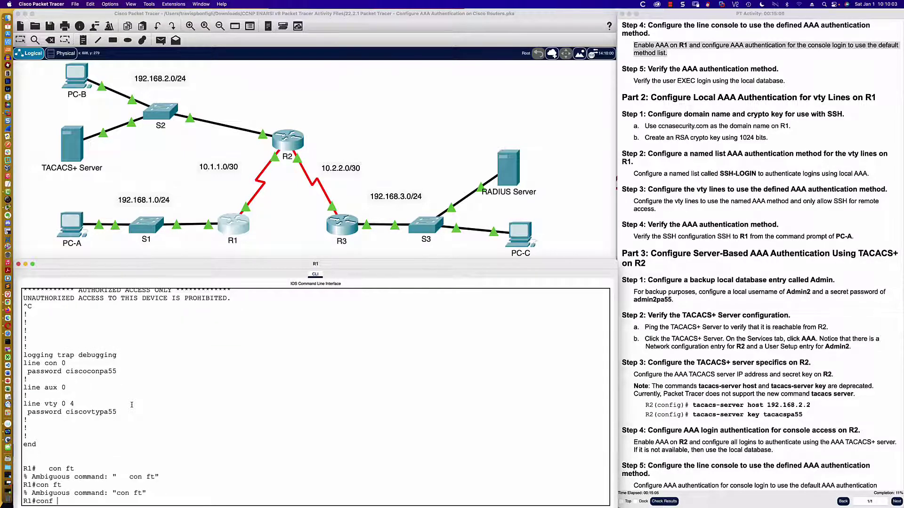
pyautogui.press('Return')
pyautogui.write('line con')
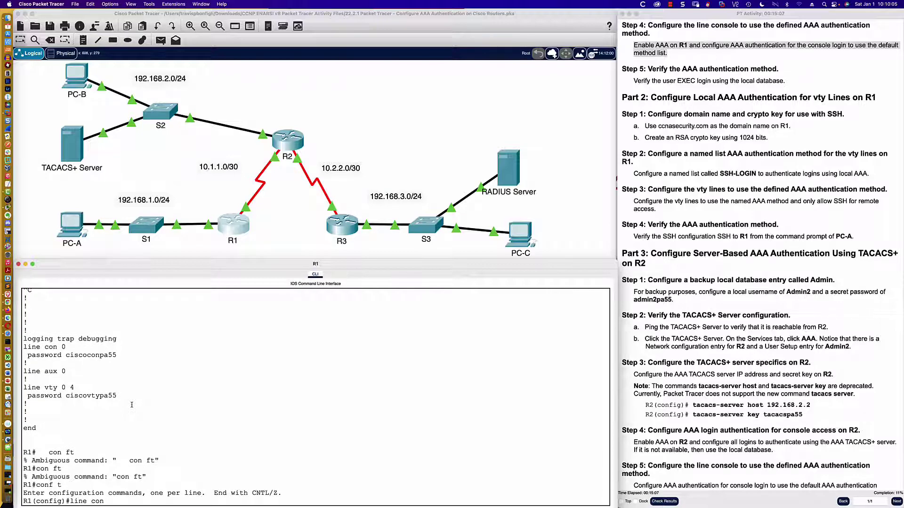
pyautogui.write(' 0')
pyautogui.press('Return')
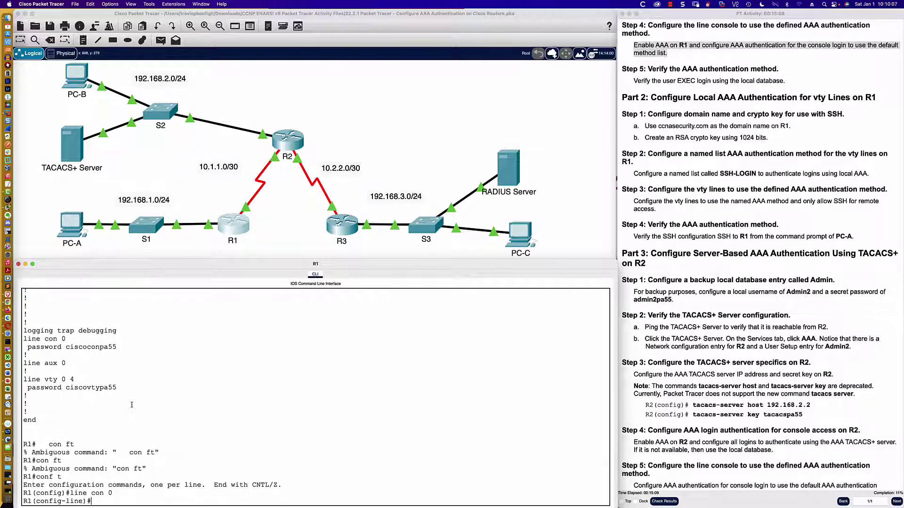
# Remove the console line's local password with no password
pyautogui.write('no pass')
pyautogui.press('Tab')
pyautogui.write('ciscocon')
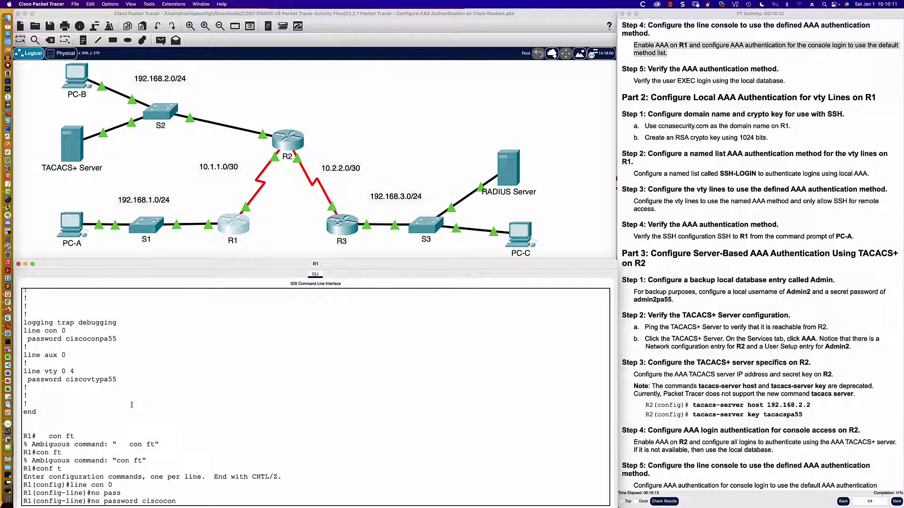
pyautogui.write('pa55')
pyautogui.press('Return')
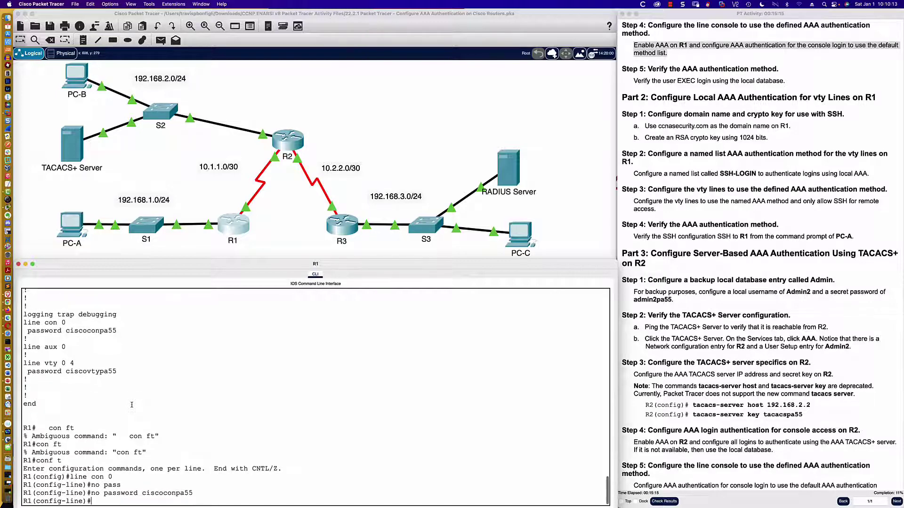
# Apply 'login authentication default' to the console line and exit with end
pyautogui.write('login authen')
pyautogui.press('Tab')
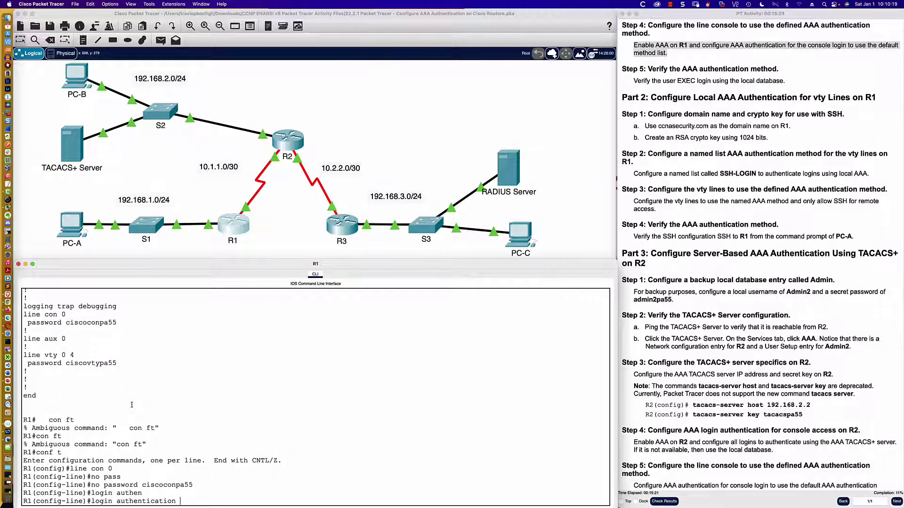
pyautogui.write('?')
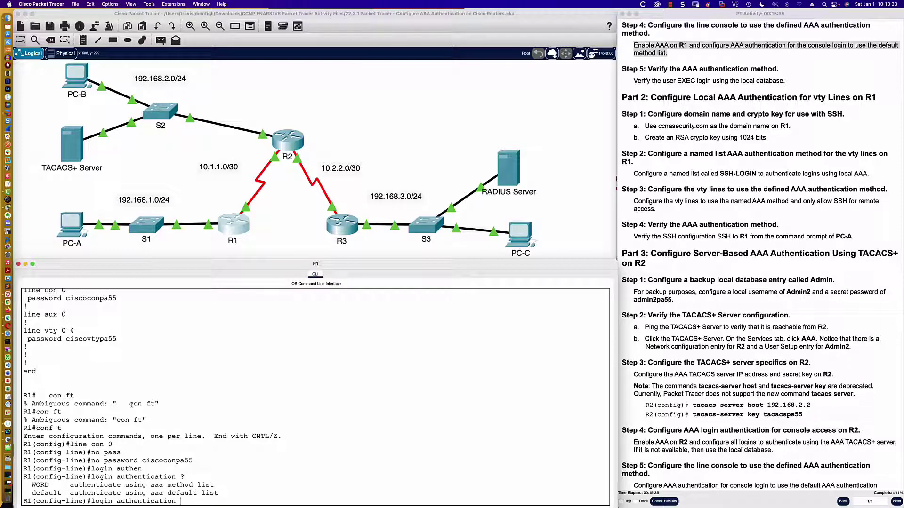
pyautogui.write('def')
pyautogui.press('Tab')
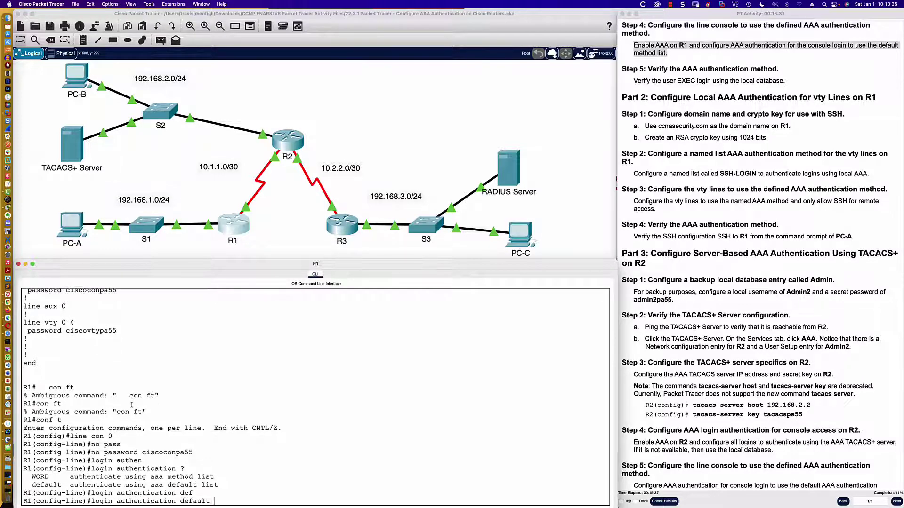
pyautogui.press('Return')
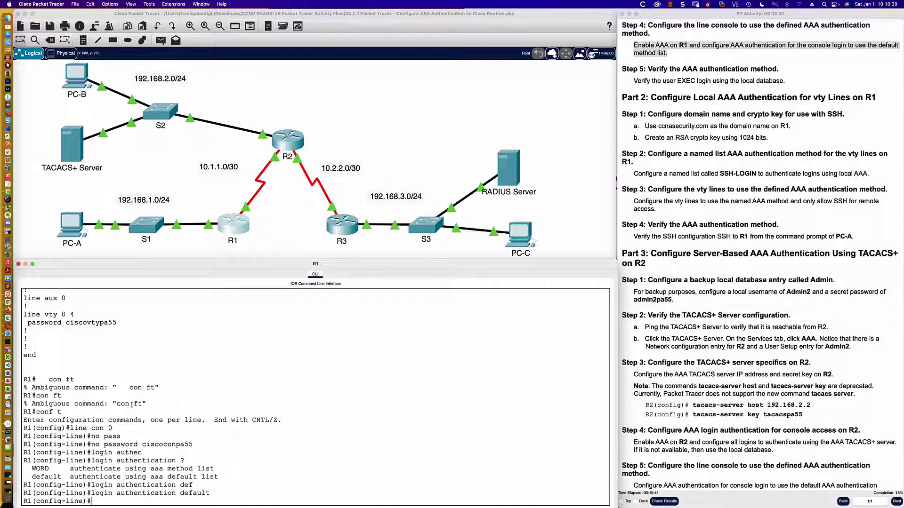
pyautogui.write('end')
pyautogui.press('Return')
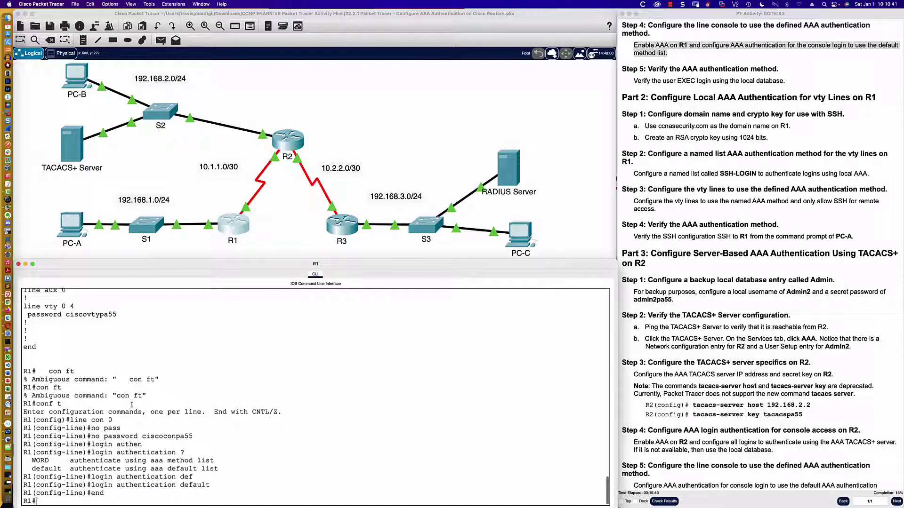
pyautogui.press('Return')
pyautogui.press('Return')
# Save R1's configuration with wri mem and log out
pyautogui.press('Return')
pyautogui.write('wri mem')
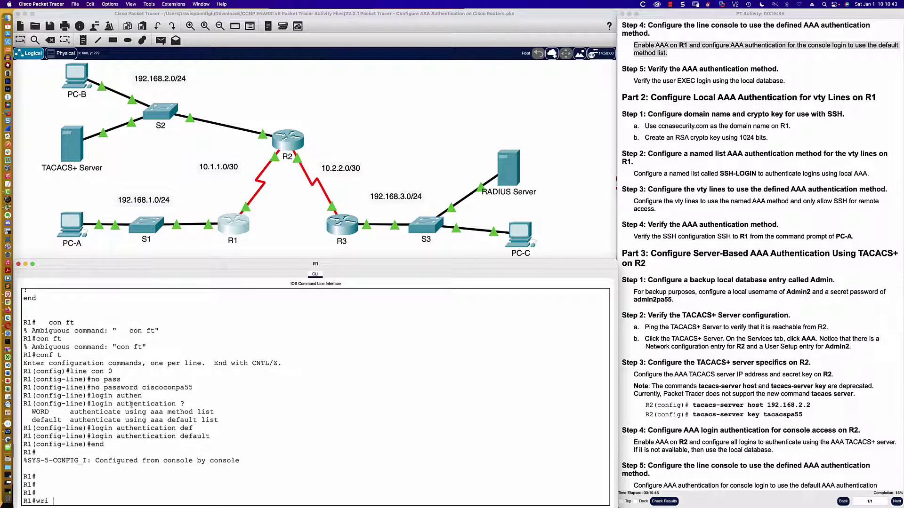
pyautogui.press('Return')
pyautogui.write('exit')
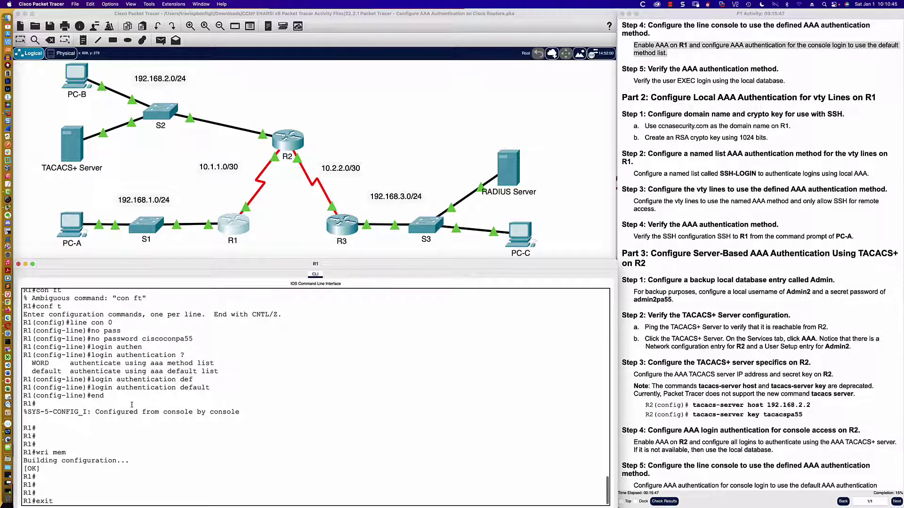
pyautogui.press('Return')
pyautogui.press('Return')
# Log back into R1's console as Admin1 with its password
pyautogui.write('Admin1')
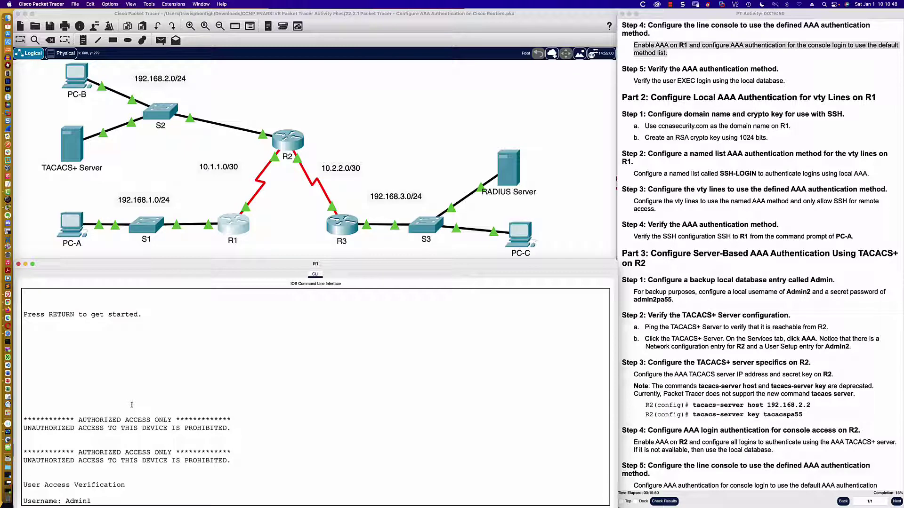
pyautogui.press('Return')
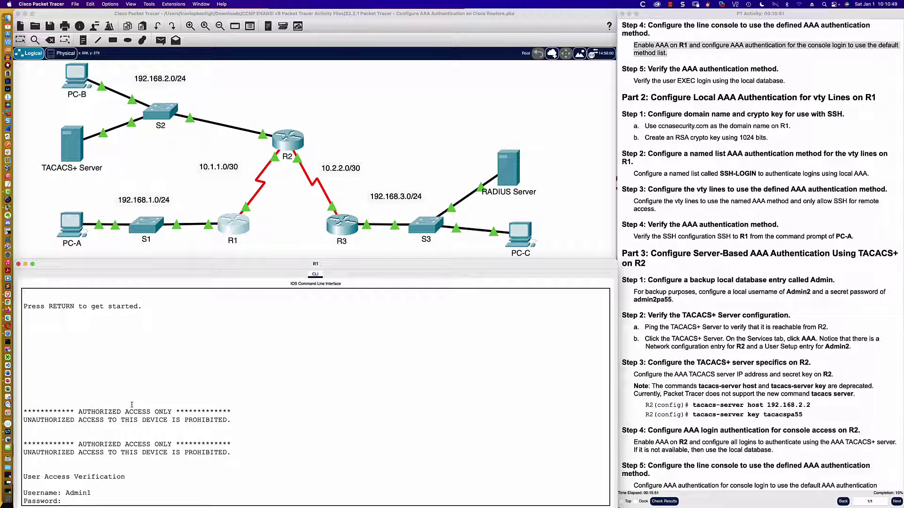
pyautogui.press('Return')
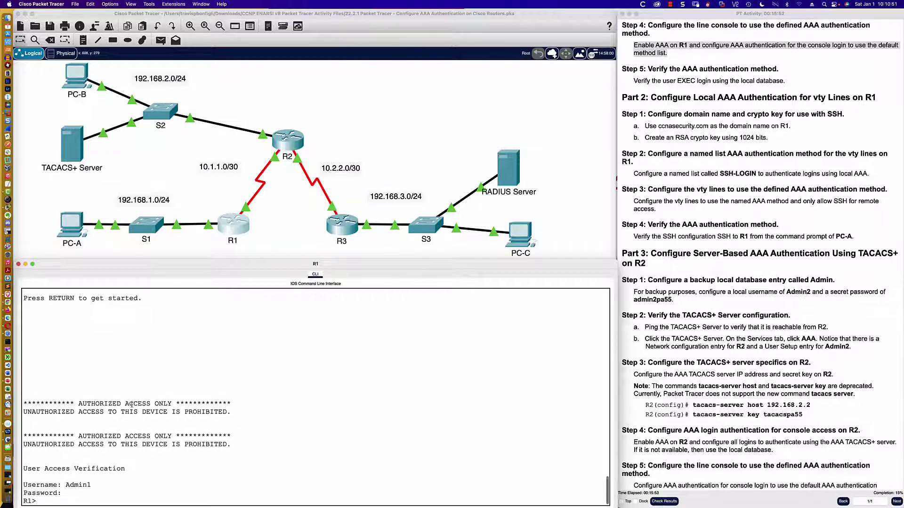
pyautogui.press('Return')
pyautogui.press('Return')
pyautogui.press('Return')
pyautogui.press('Return')
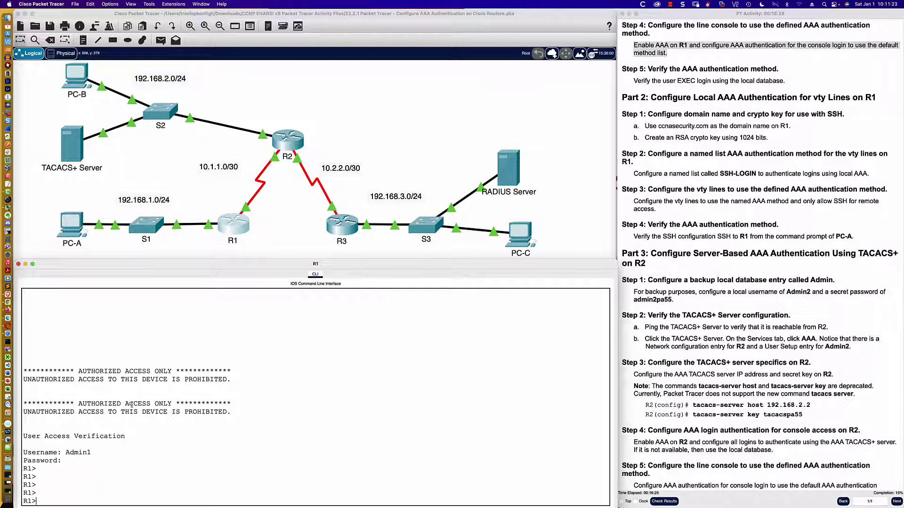
# Enter enable mode and display the console line config with 'sh run | sec line con'
pyautogui.write('en')
pyautogui.press('Return')
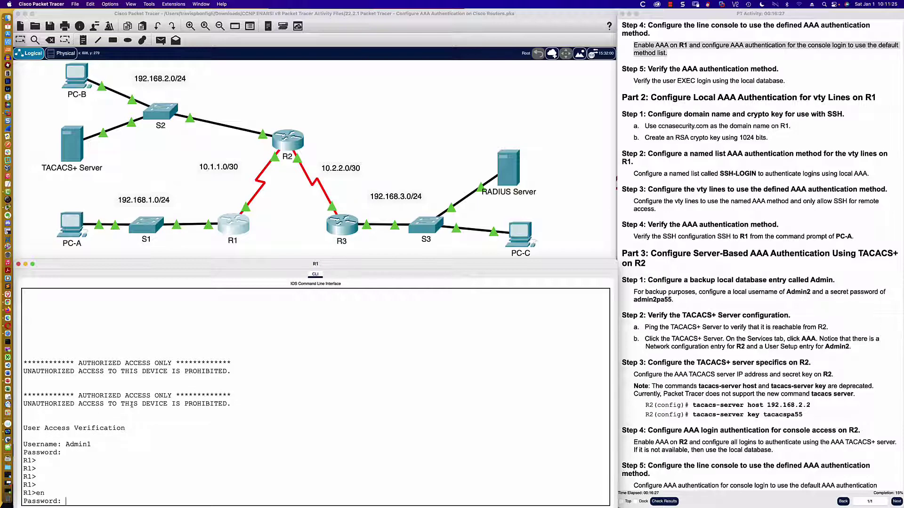
pyautogui.press('Return')
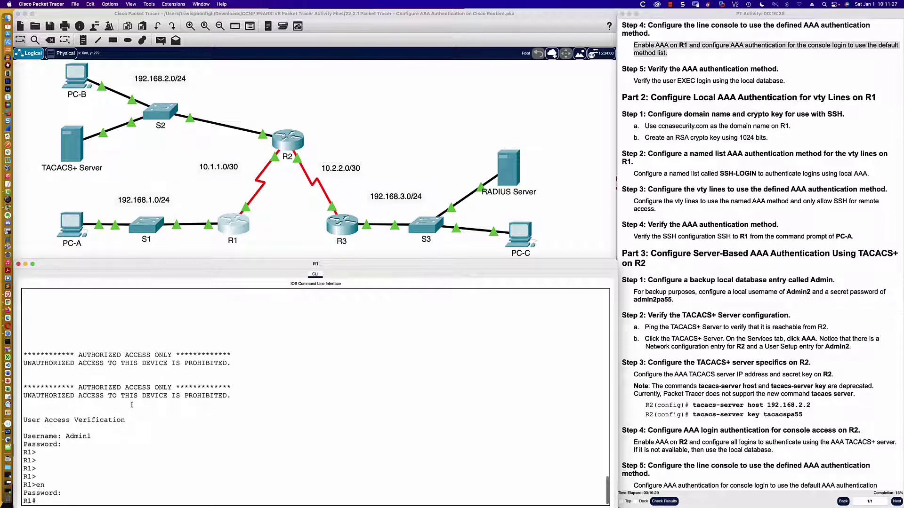
pyautogui.write('sh run | sec line con')
pyautogui.press('Return')
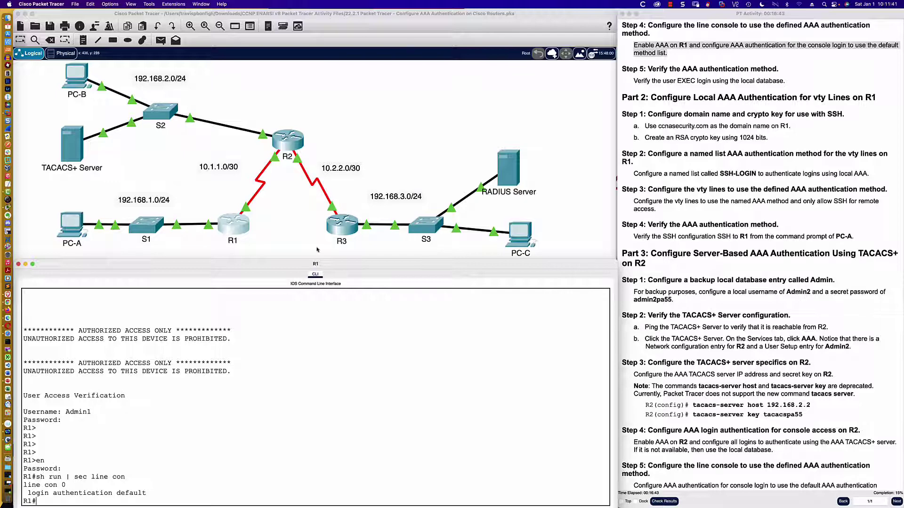
pyautogui.scroll(-5, 693, 96)
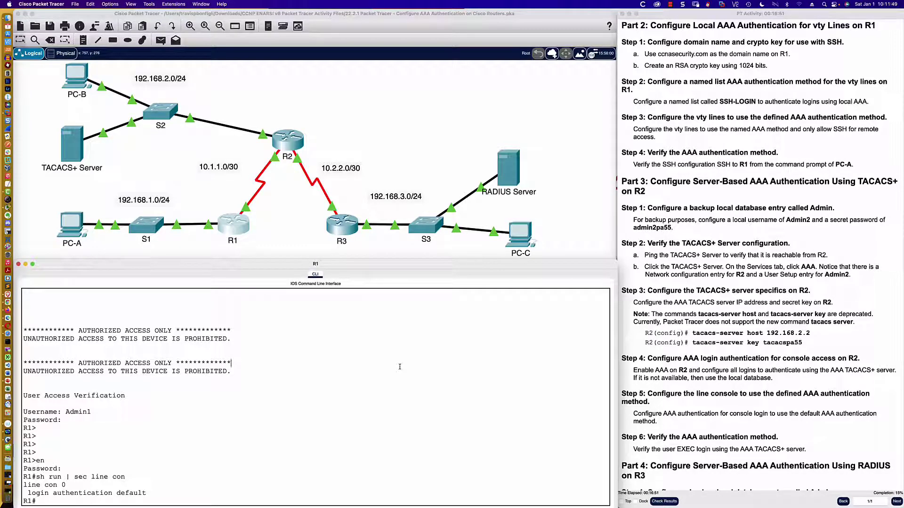
# Enter global configuration and set R1's domain name to ccnasecurity.com
pyautogui.press('Return')
pyautogui.press('Return')
pyautogui.press('Return')
pyautogui.write('con')
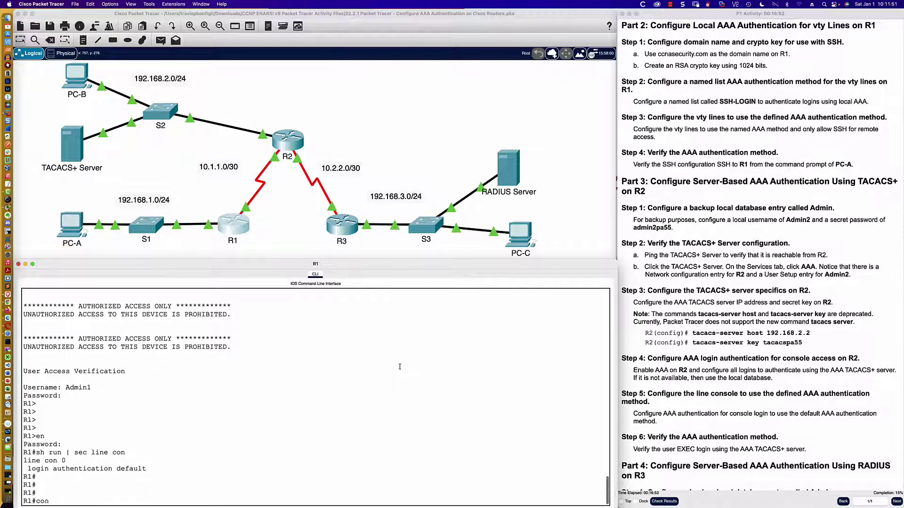
pyautogui.write('f t')
pyautogui.press('Return')
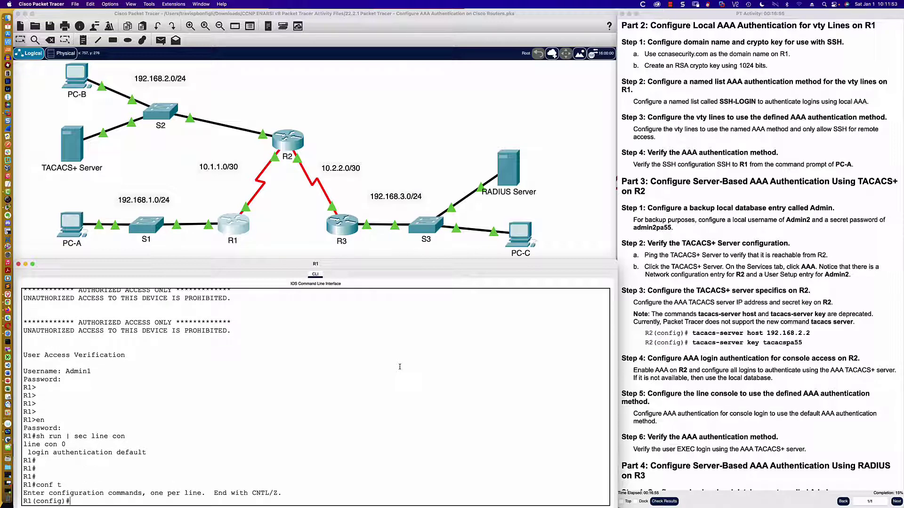
pyautogui.press('Return')
pyautogui.press('Return')
pyautogui.press('Return')
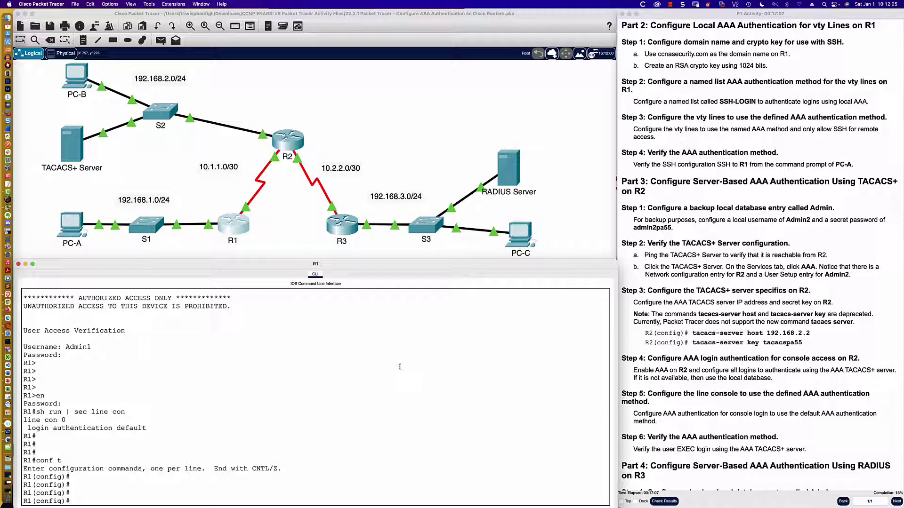
pyautogui.write('ip domain-name ccnasecurity')
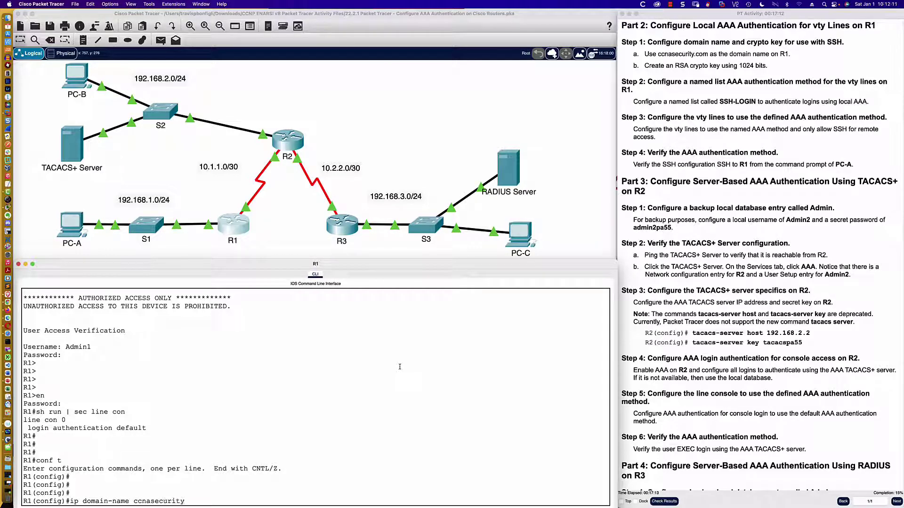
pyautogui.press('BackSpace')
pyautogui.press('BackSpace')
pyautogui.write('rity.com')
pyautogui.press('Return')
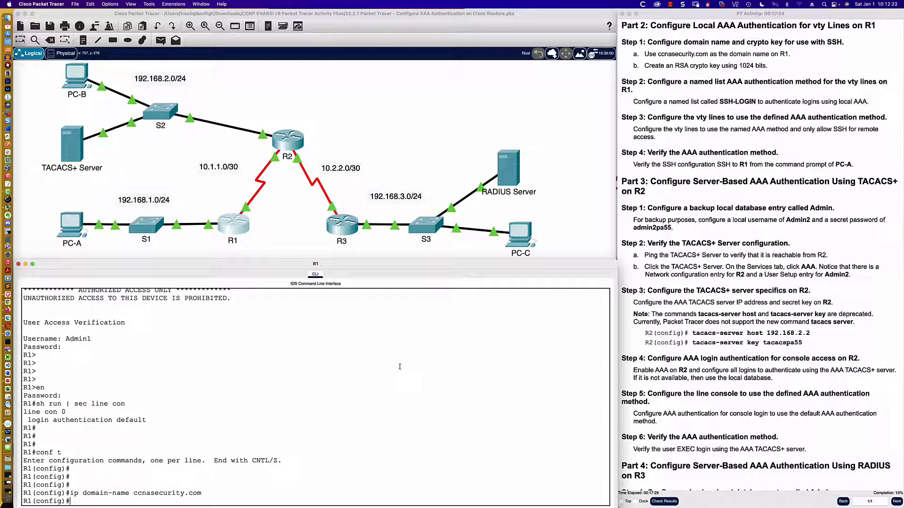
# Replace the domain name with ccnp_v8.com
pyautogui.write('ip domain-name ccnp_v8.com')
pyautogui.scroll(-1, 400, 366)
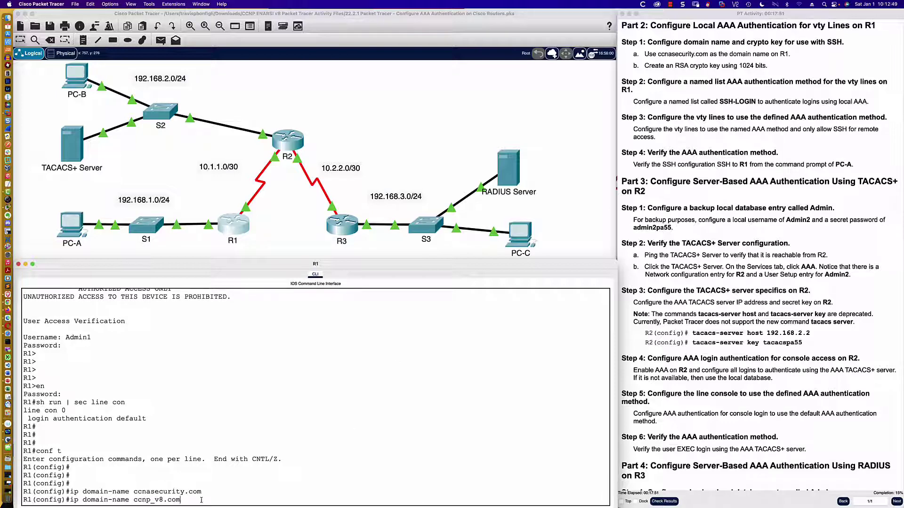
pyautogui.press('Return')
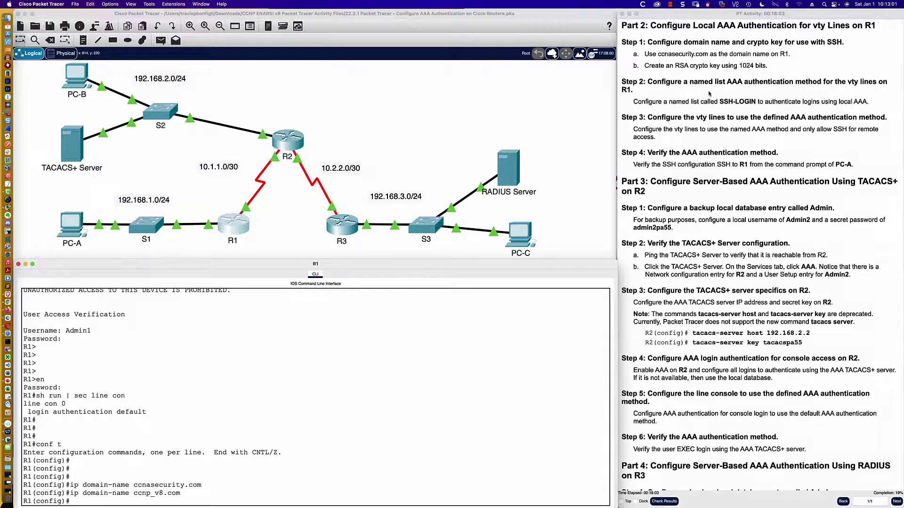
pyautogui.scroll(-3, 709, 94)
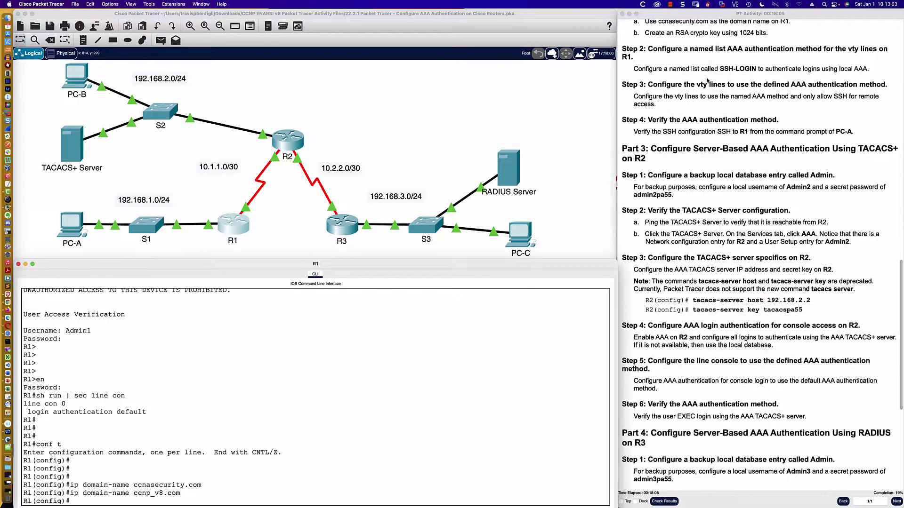
pyautogui.scroll(-1, 708, 81)
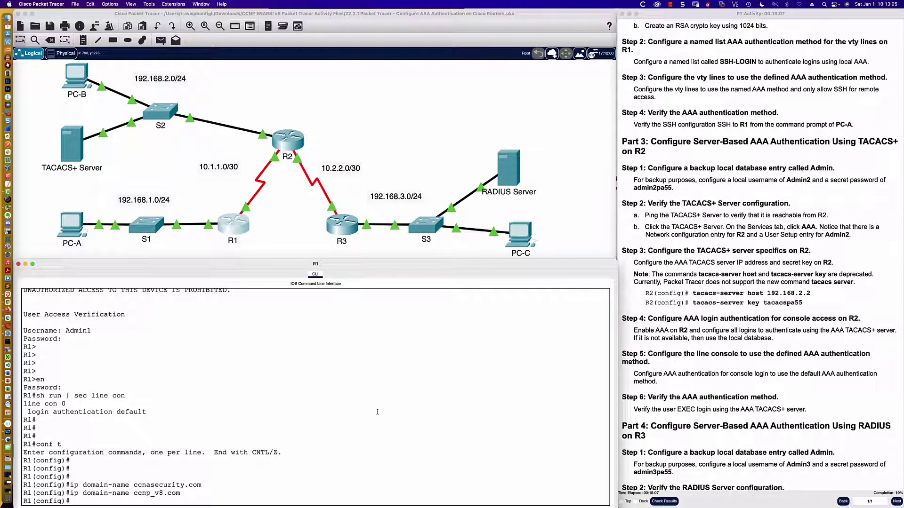
# Generate a 1024-bit RSA key pair with crypto key generate rsa
pyautogui.write('cryp')
pyautogui.press('Tab')
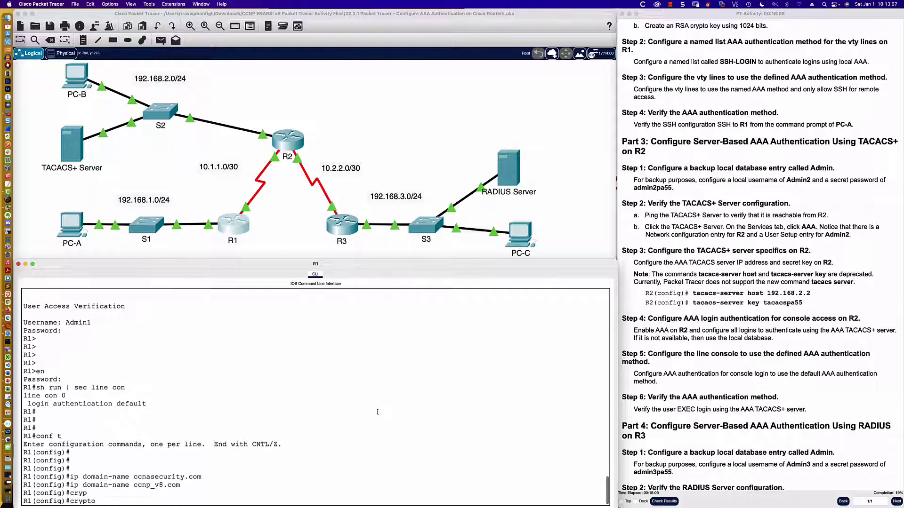
pyautogui.write('key gener')
pyautogui.press('Tab')
pyautogui.write('rsa')
pyautogui.press('Return')
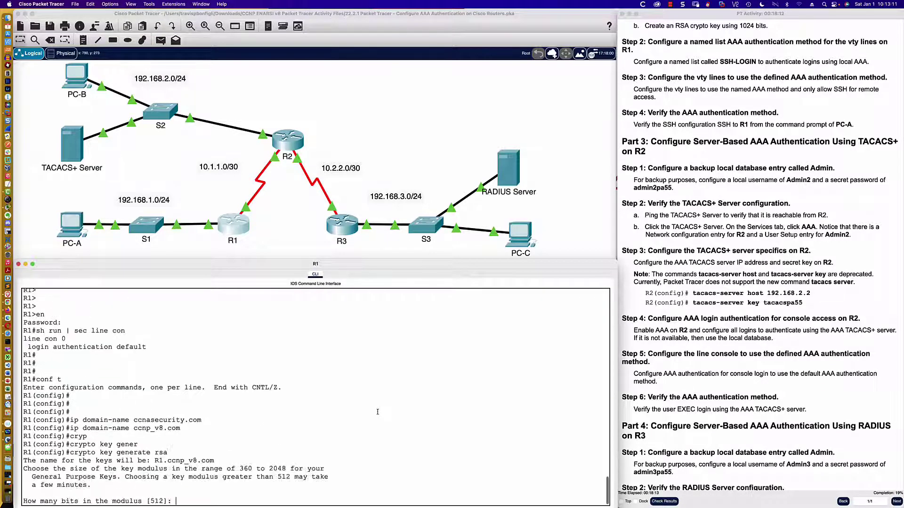
pyautogui.write('1024')
pyautogui.press('Return')
pyautogui.press('Return')
pyautogui.press('Return')
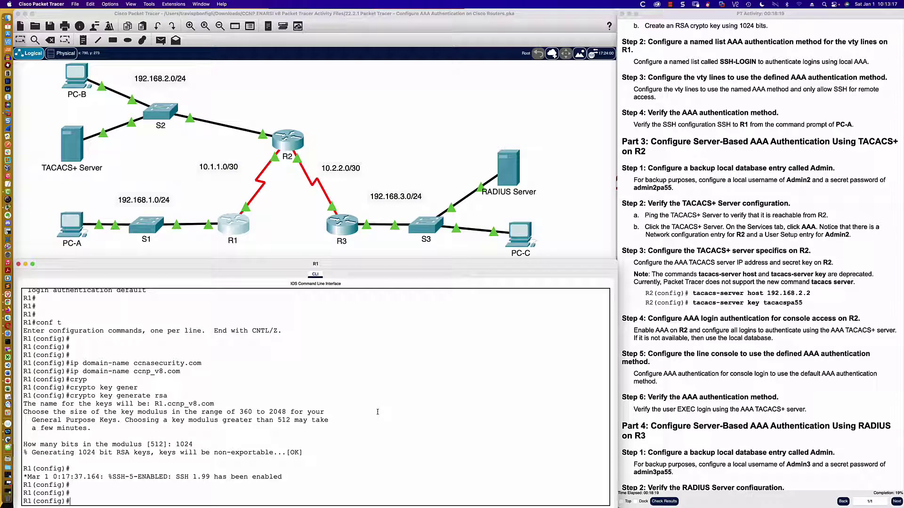
# Set ip ssh version 2 and highlight the SSH enabled log message
pyautogui.write('ip ssh v')
pyautogui.press('Tab')
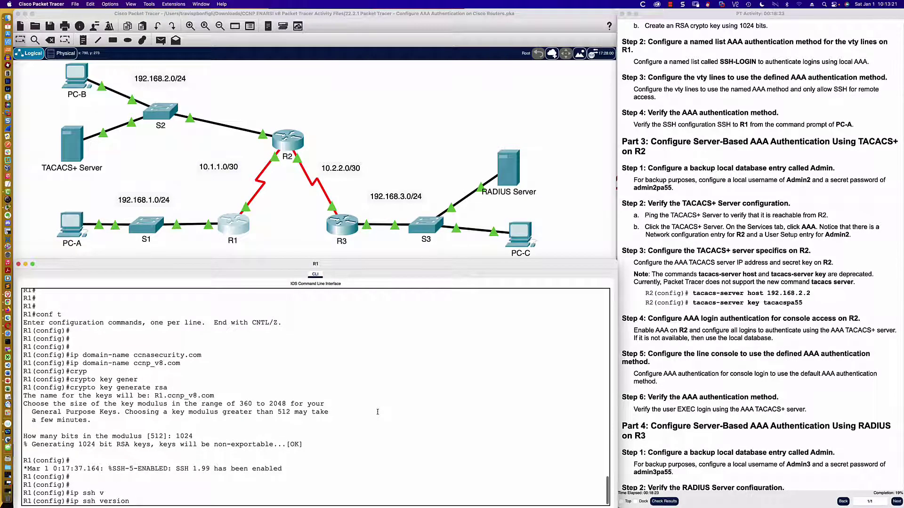
pyautogui.write('2')
pyautogui.press('Return')
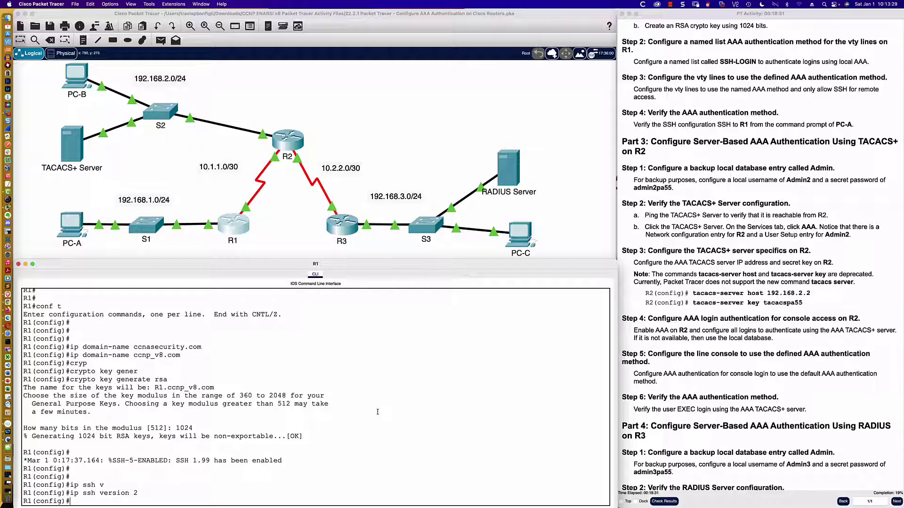
pyautogui.press('Return')
pyautogui.press('Return')
pyautogui.press('Return')
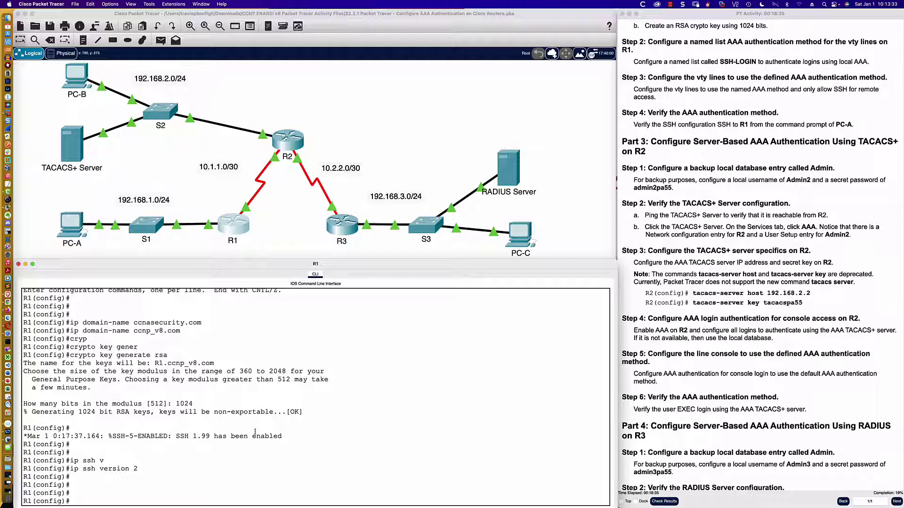
pyautogui.moveTo(108, 436); pyautogui.dragTo(287, 437)
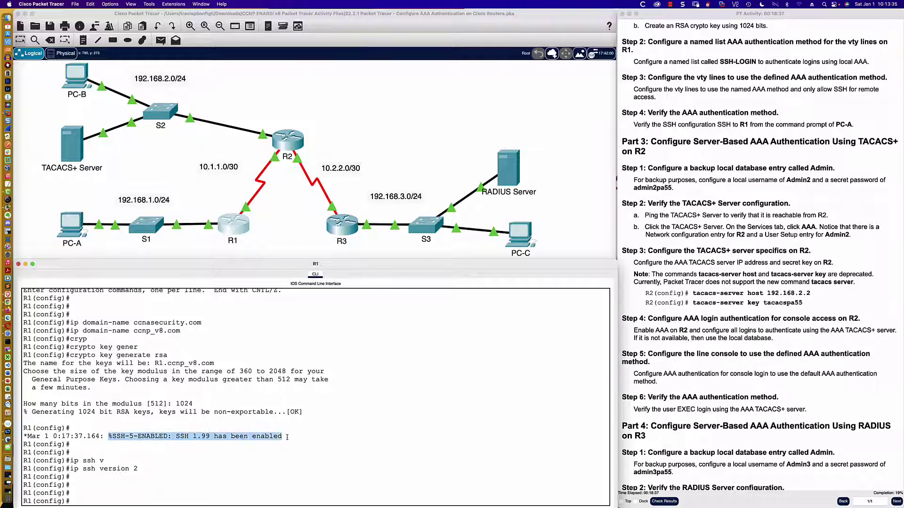
pyautogui.click(86, 501)
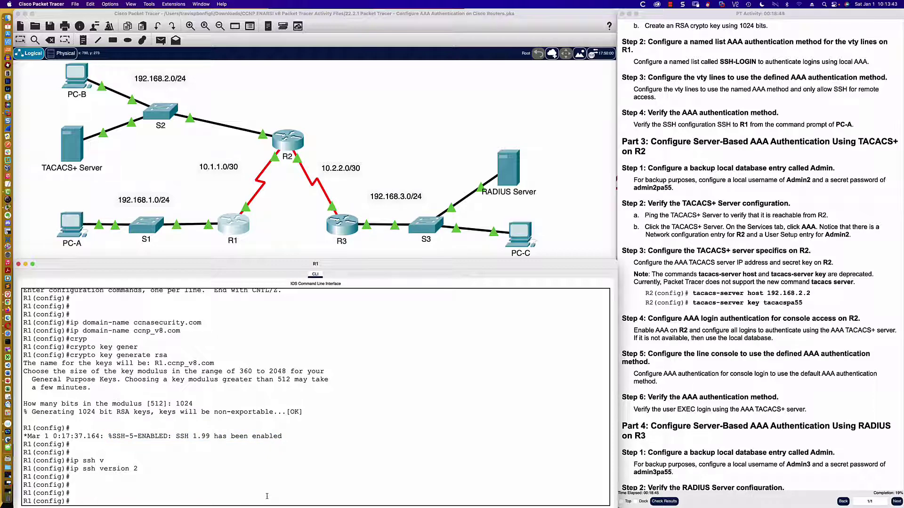
pyautogui.scroll(-1, 712, 115)
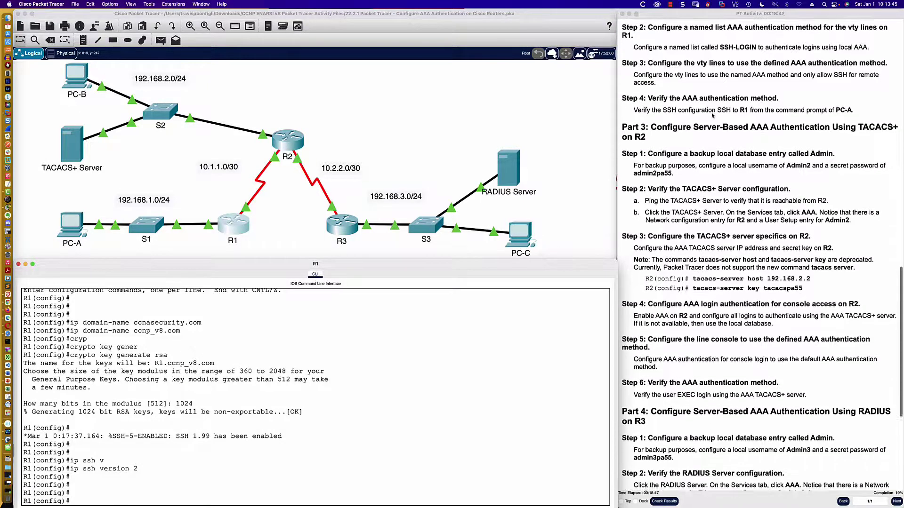
pyautogui.scroll(-1, 712, 115)
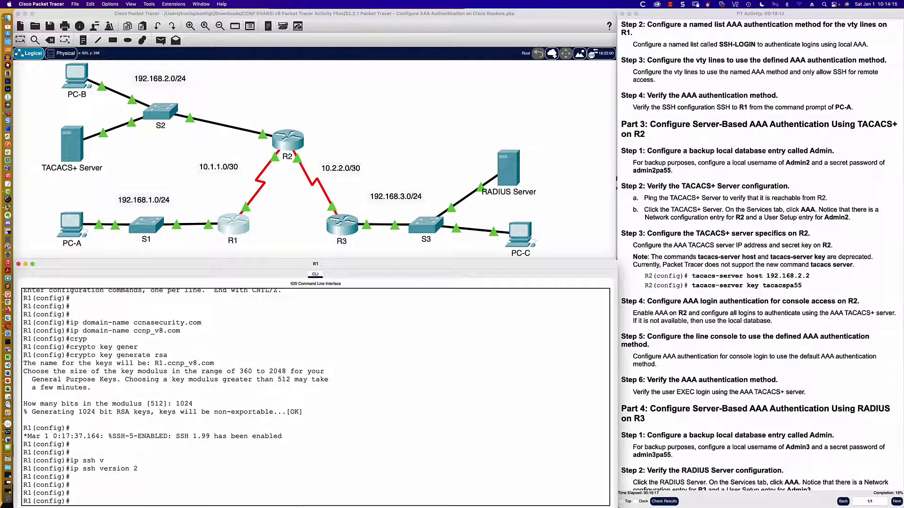
# Build 'aaa authentication login SSH-LOGIN' on R1, using ? help to see list options
pyautogui.write('aaa authen')
pyautogui.press('Tab')
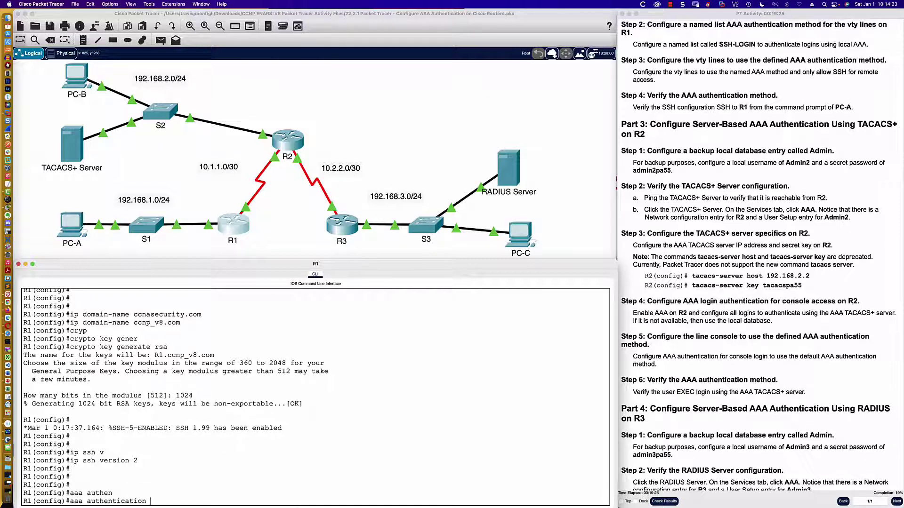
pyautogui.write('login')
pyautogui.press('BackSpace')
pyautogui.press('BackSpace')
pyautogui.press('BackSpace')
pyautogui.press('BackSpace')
pyautogui.press('BackSpace')
pyautogui.write('?')
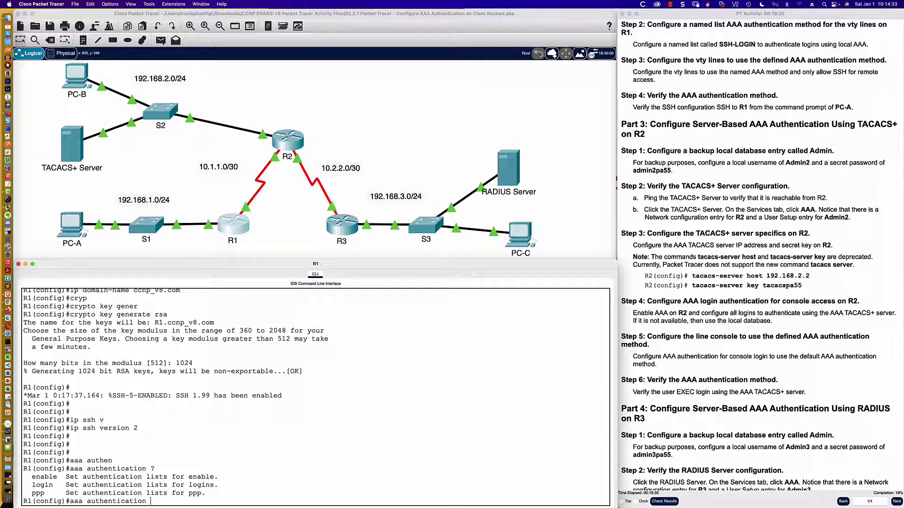
pyautogui.write('login')
pyautogui.write('?')
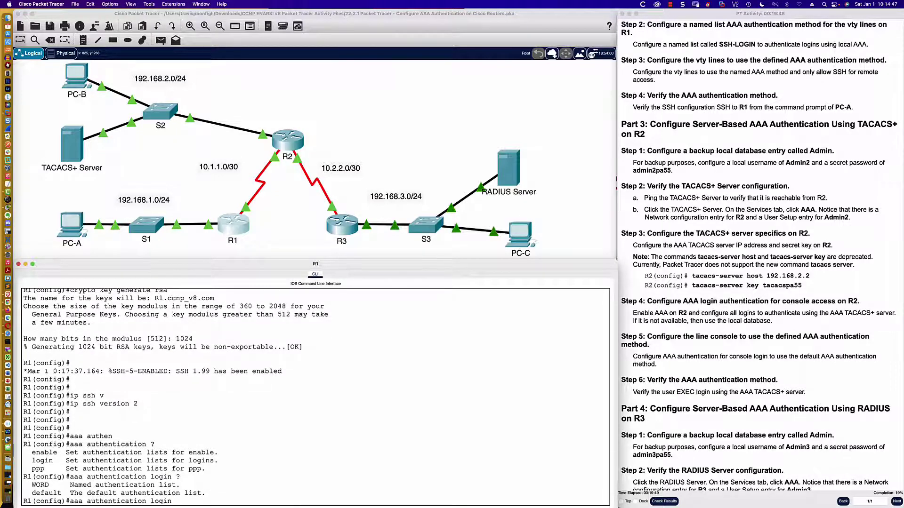
pyautogui.write('SSH-')
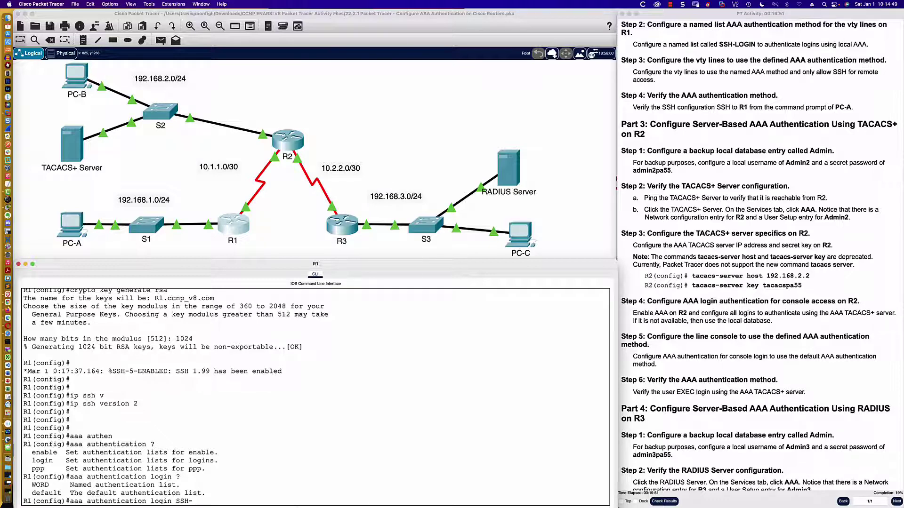
pyautogui.write('LOGIN')
pyautogui.moveTo(838, 44); pyautogui.dragTo(866, 44)
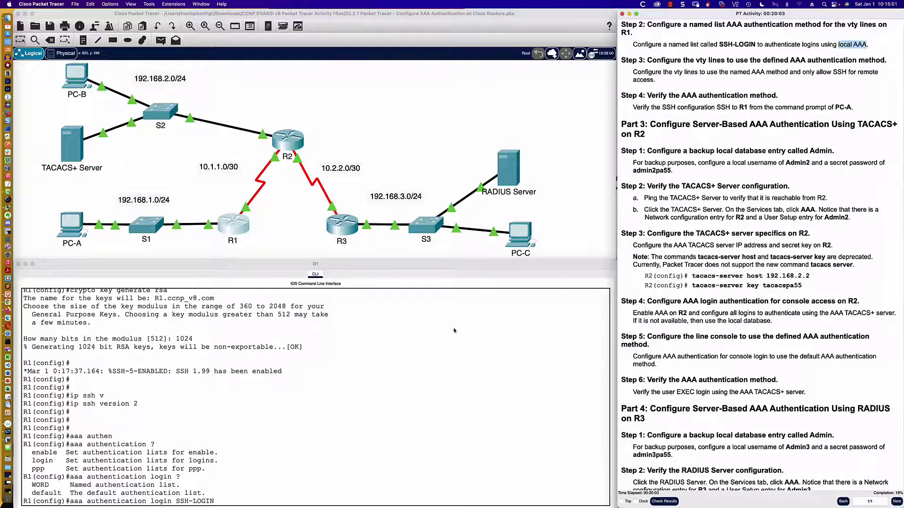
pyautogui.click(234, 501)
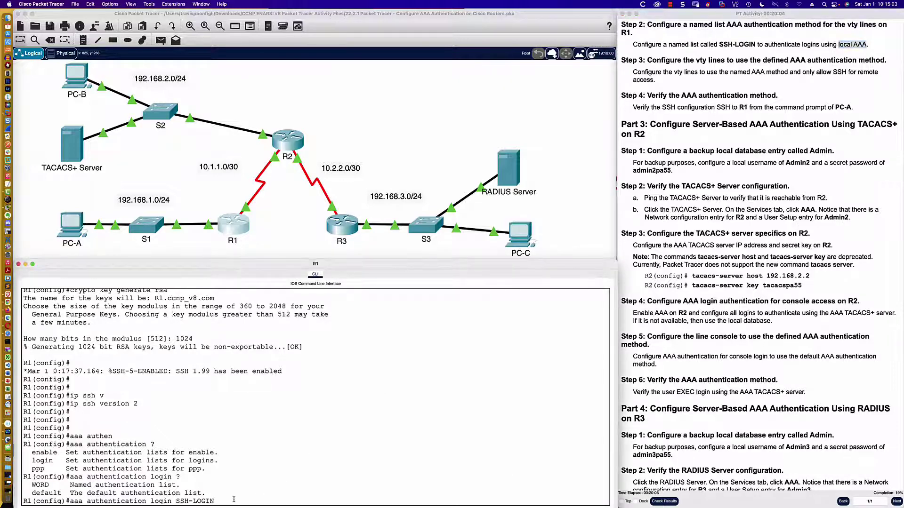
# Complete the SSH-LOGIN list with the local method and apply it
pyautogui.write('local')
pyautogui.moveTo(789, 72); pyautogui.dragTo(846, 72)
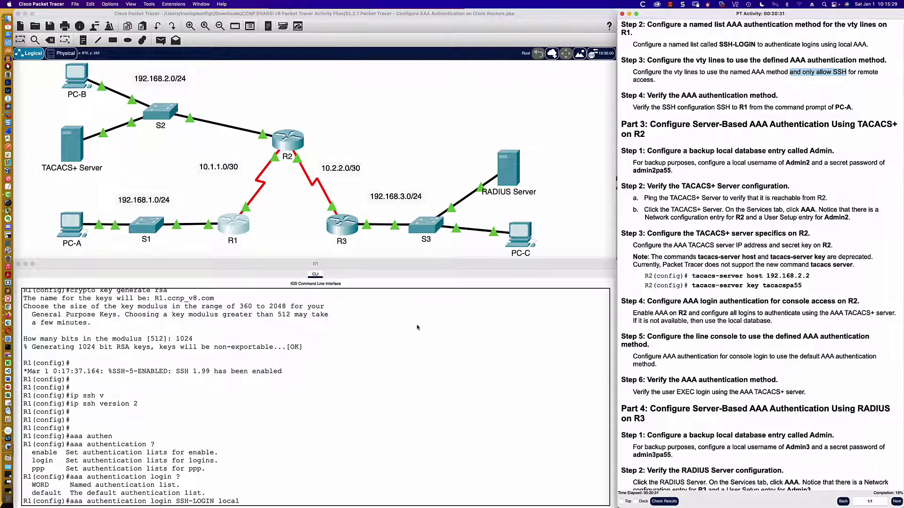
pyautogui.click(250, 501)
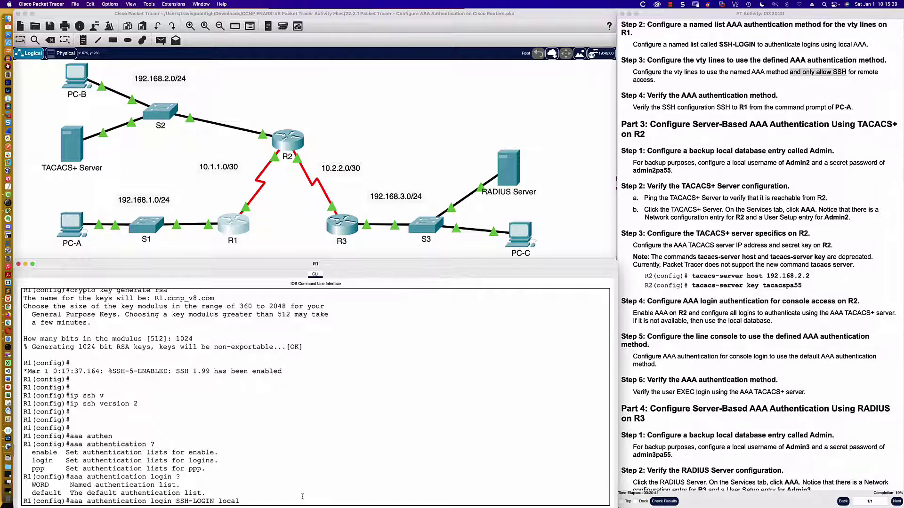
pyautogui.write('?')
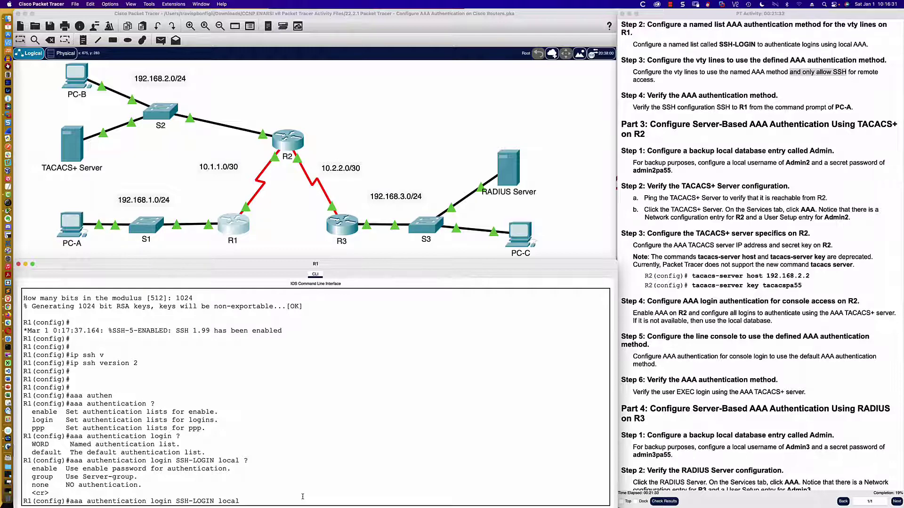
pyautogui.press('Return')
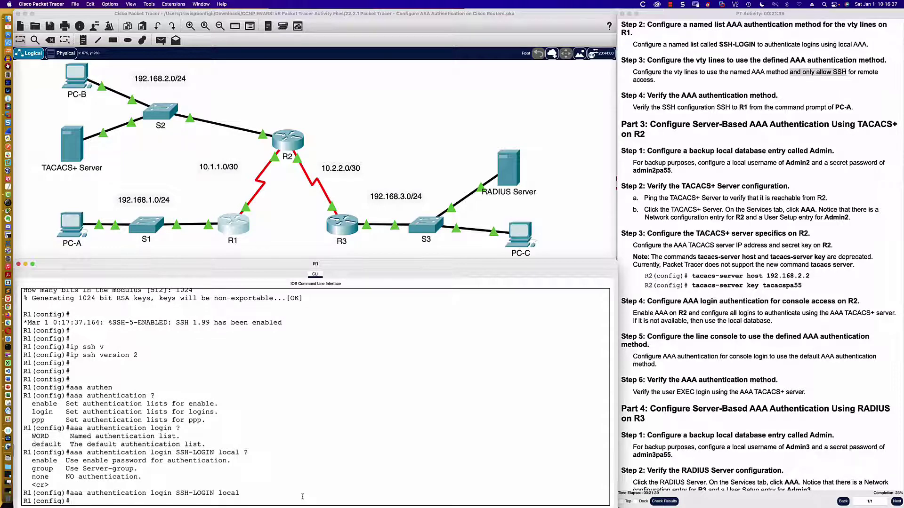
pyautogui.write('do sh run | inc line vty')
# Show R1's vty line settings, enter line vty 0 4, and review the running configuration
pyautogui.press('Return')
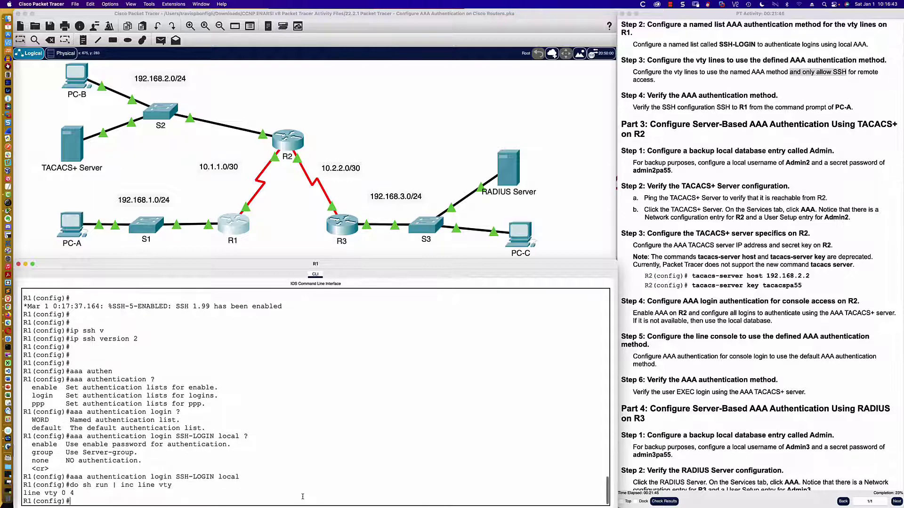
pyautogui.write('line vty 0 4')
pyautogui.press('Return')
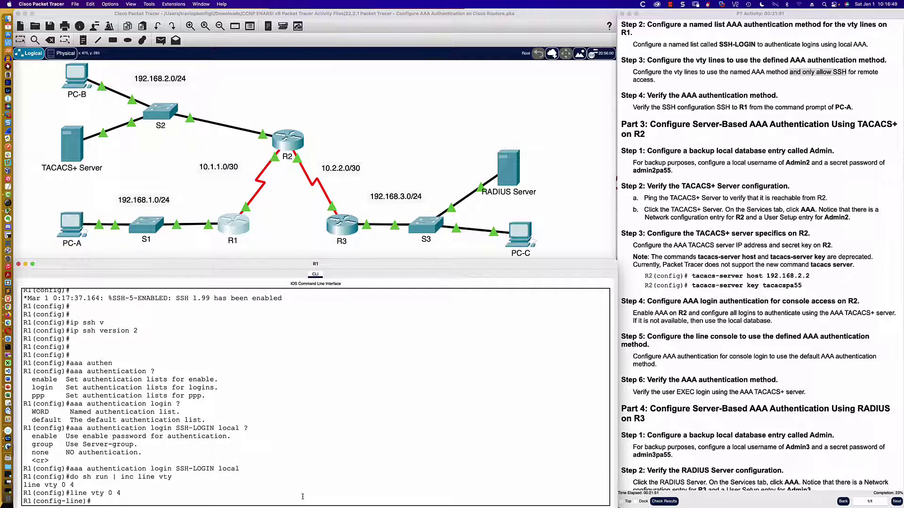
pyautogui.write('do sh run')
pyautogui.press('Return')
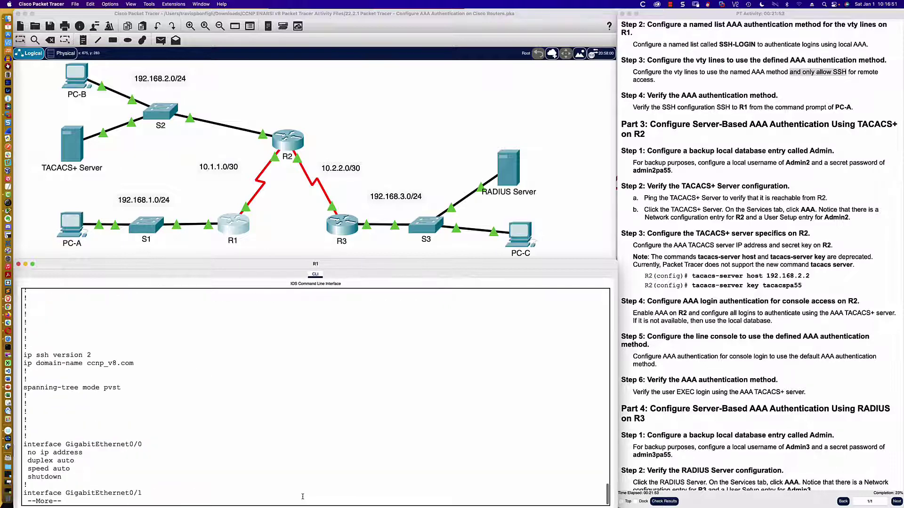
pyautogui.press('space')
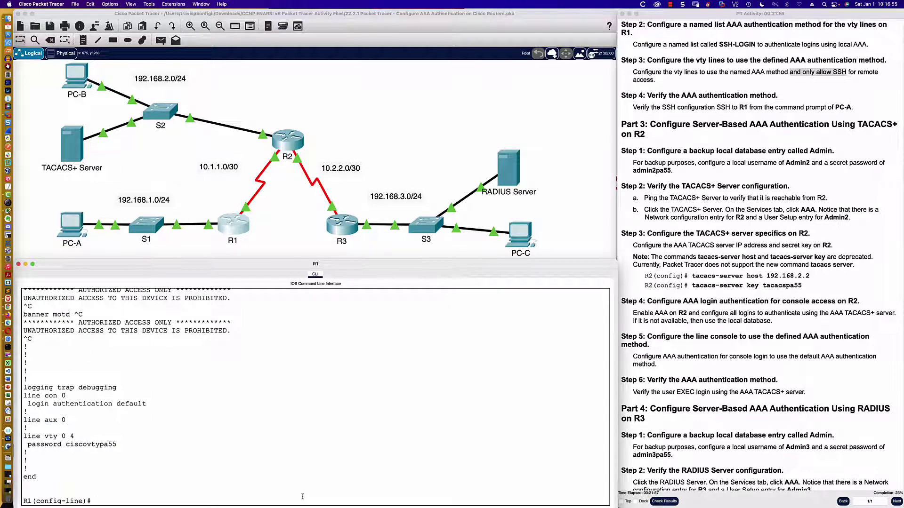
# Remove the old vty password and apply the SSH-LOGIN login authentication list
pyautogui.write('no pas')
pyautogui.press('Tab')
pyautogui.write('ciscovty')
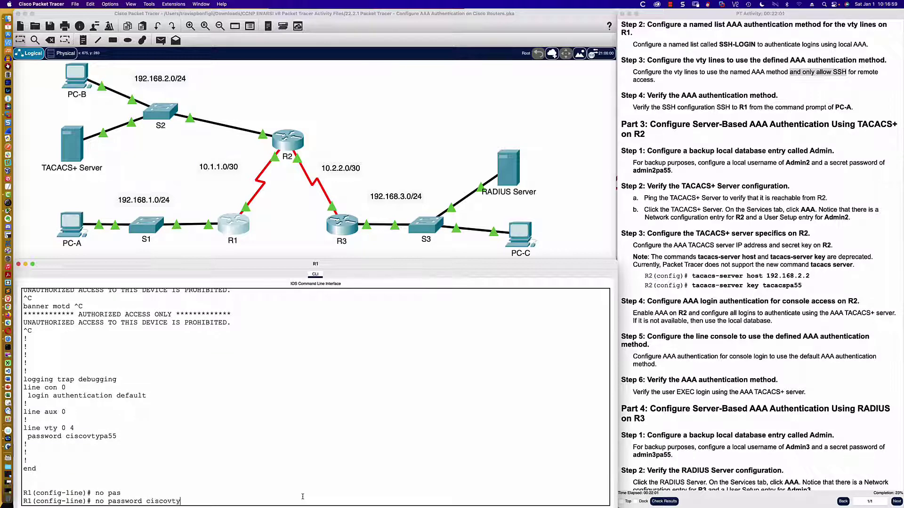
pyautogui.write('pa55')
pyautogui.press('Return')
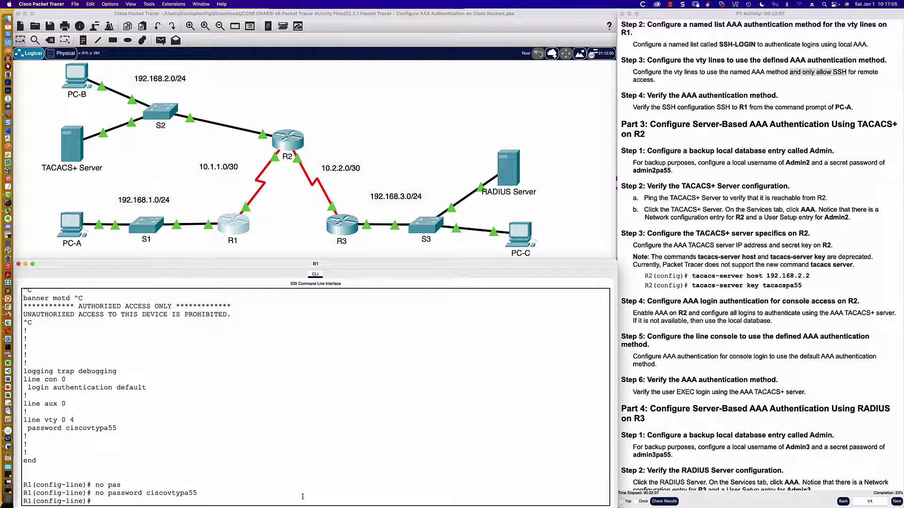
pyautogui.write('login authen')
pyautogui.press('Tab')
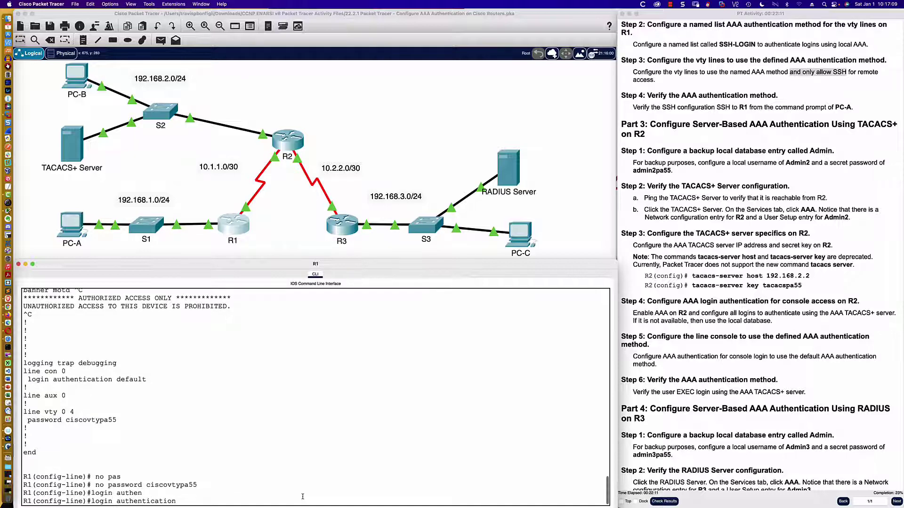
pyautogui.write('?')
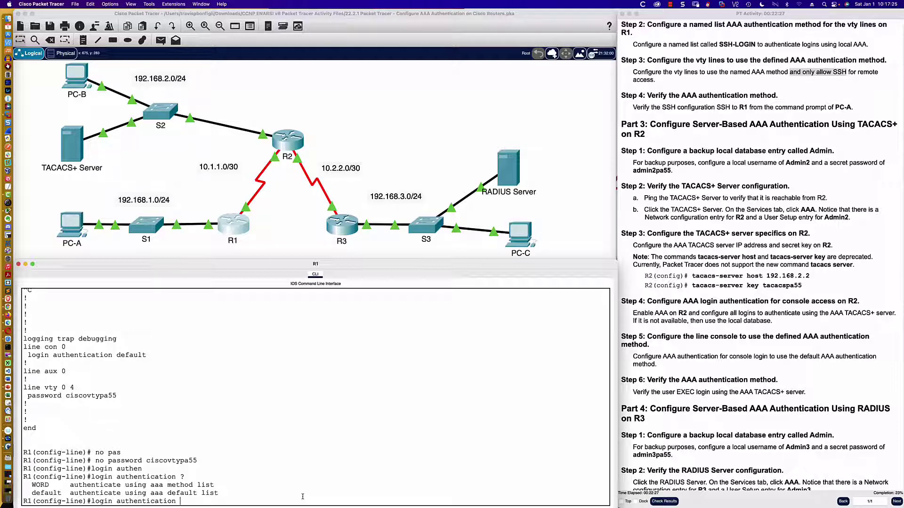
pyautogui.write('SSH-LOGIN')
pyautogui.write('?')
pyautogui.press('Return')
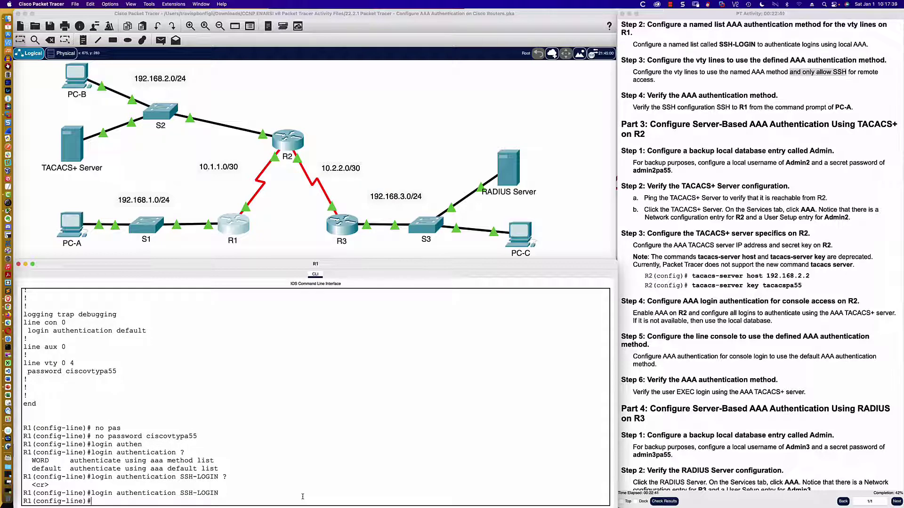
# Restrict the vty lines to SSH with transport input ssh and leave configuration mode
pyautogui.write('trans')
pyautogui.press('Tab')
pyautogui.write('input ssh')
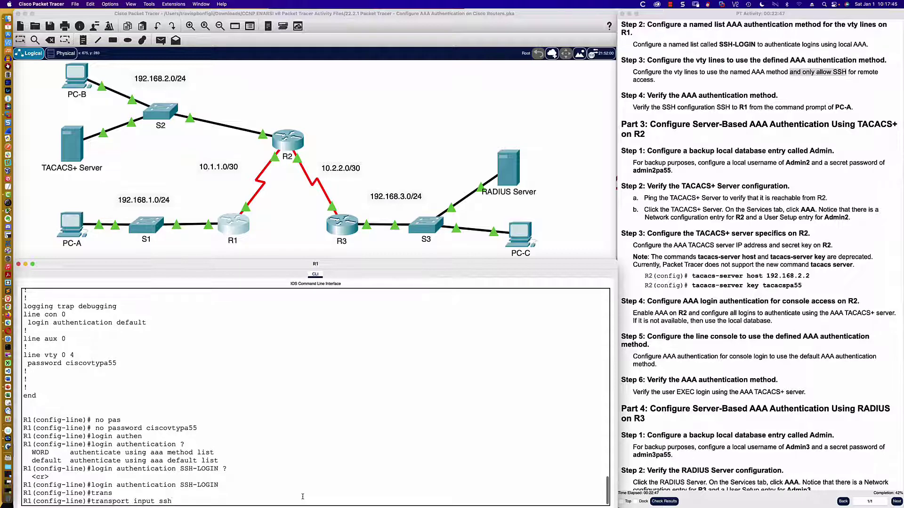
pyautogui.press('Return')
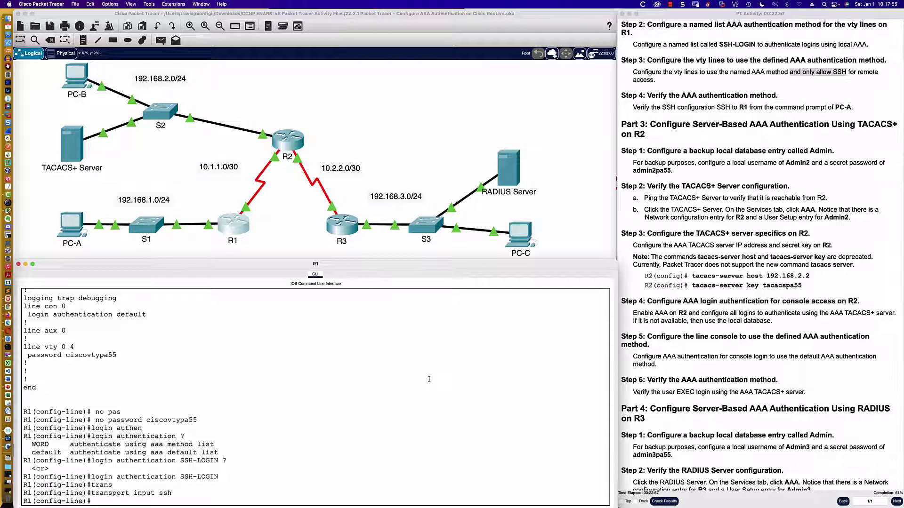
pyautogui.write('end')
pyautogui.press('Return')
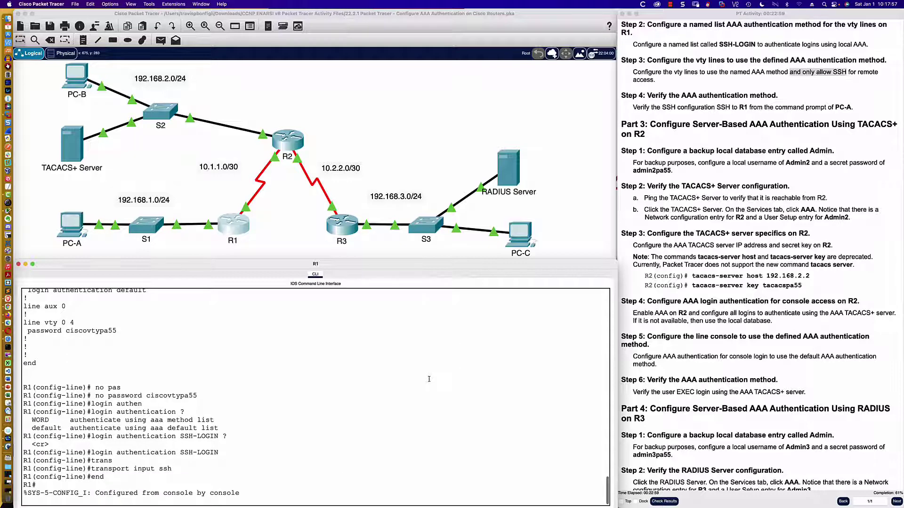
pyautogui.press('Return')
pyautogui.press('Return')
pyautogui.press('Return')
pyautogui.press('Return')
# Save R1's configuration with wri mem and bring up PC-A's command prompt
pyautogui.write('wri mem')
pyautogui.press('Return')
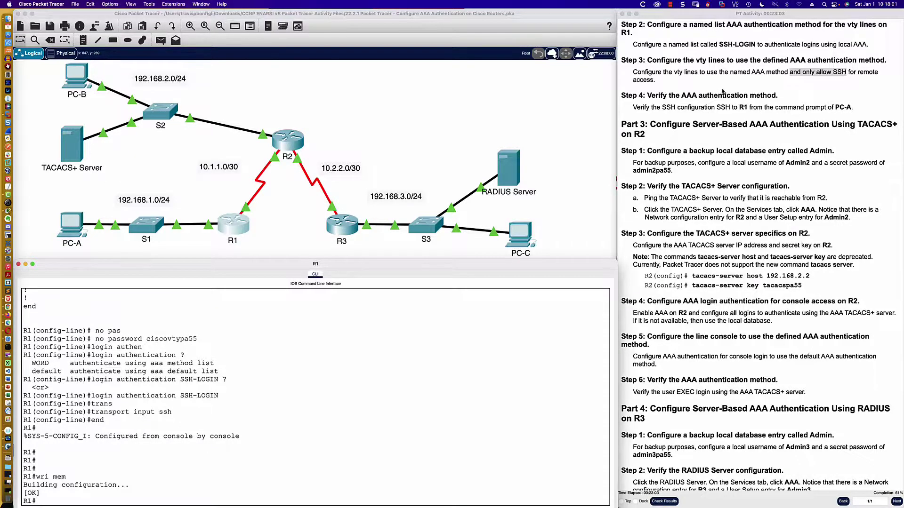
pyautogui.scroll(-3, 723, 91)
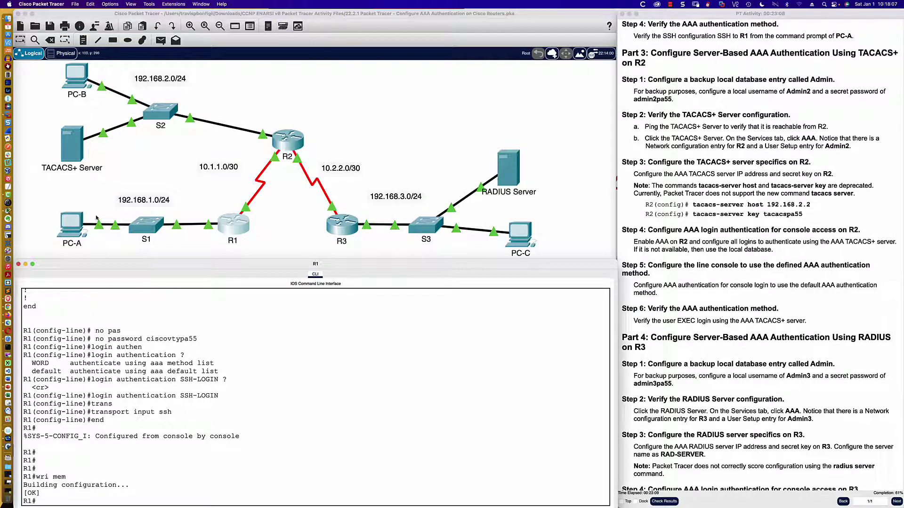
pyautogui.click(73, 229)
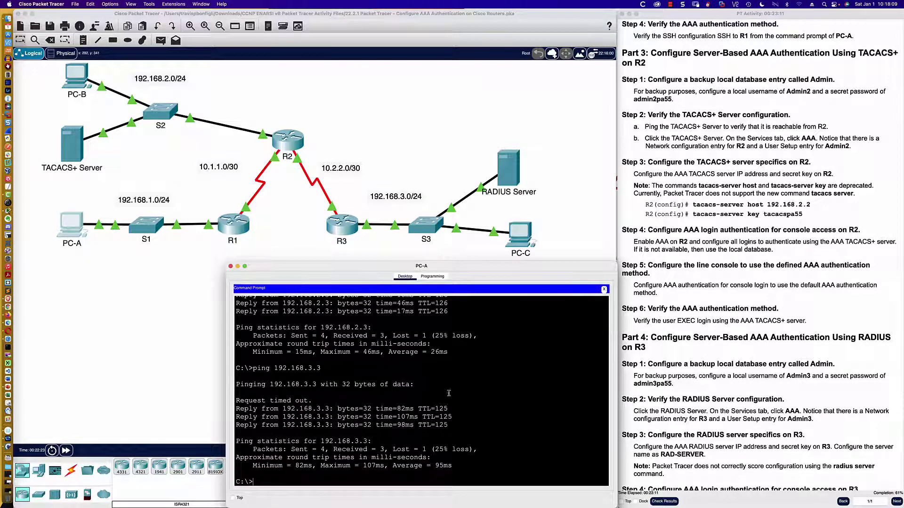
# Run an SSH command from PC-A to Admin1 at 192.168.1.1, retrying it twice
pyautogui.click(449, 393)
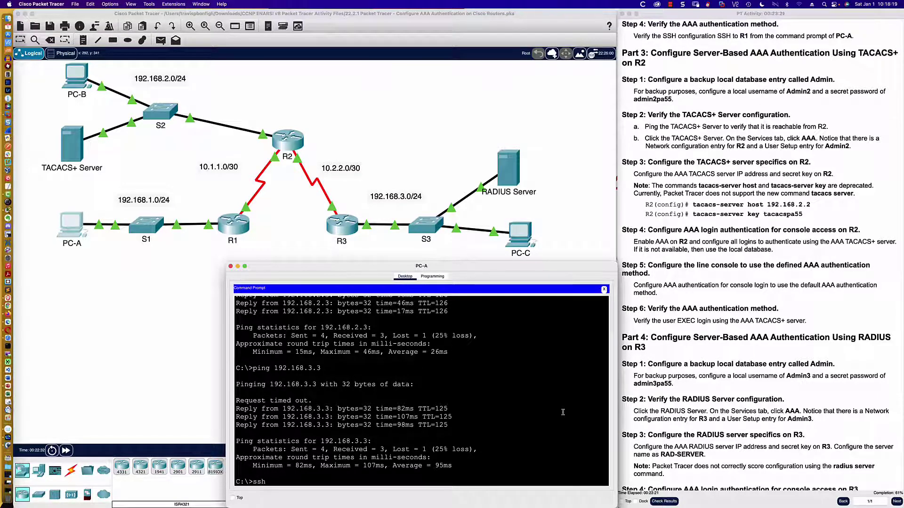
pyautogui.write('ssh')
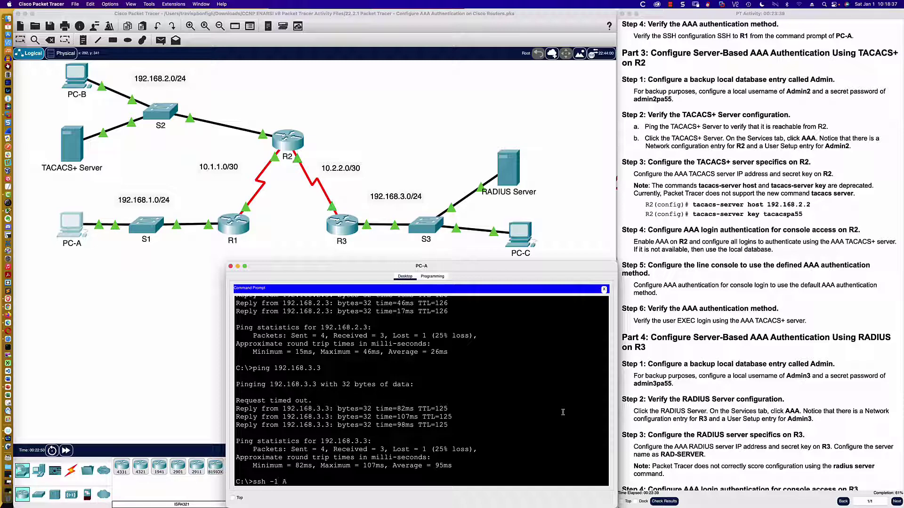
pyautogui.write('Admin1 192.168.1.1')
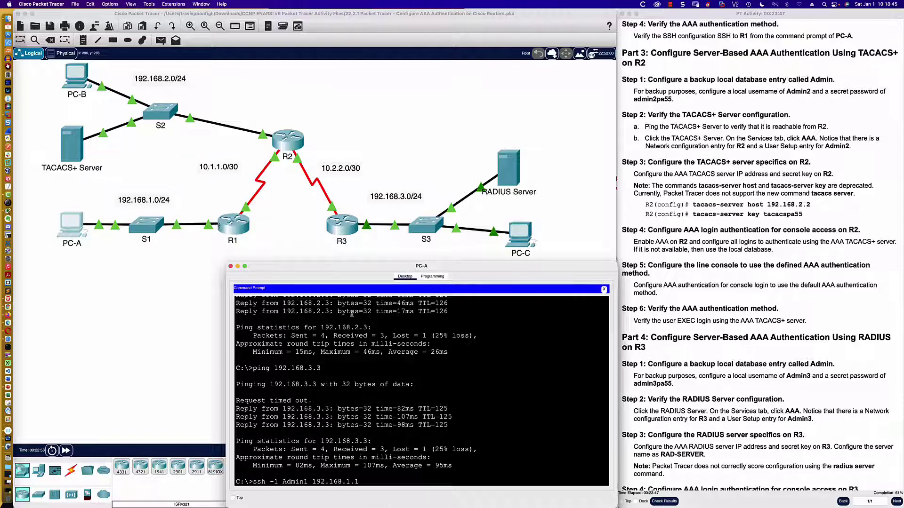
pyautogui.press('Return')
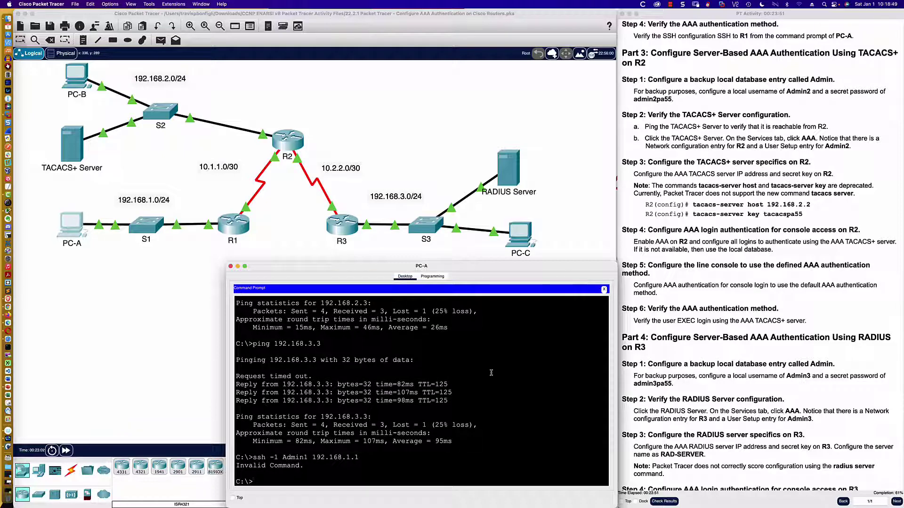
pyautogui.press('Up')
pyautogui.press('Return')
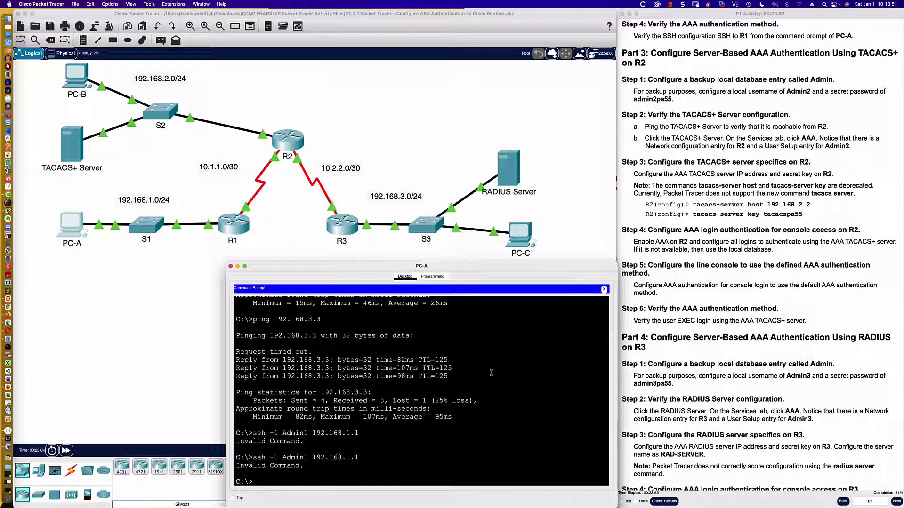
pyautogui.press('Up')
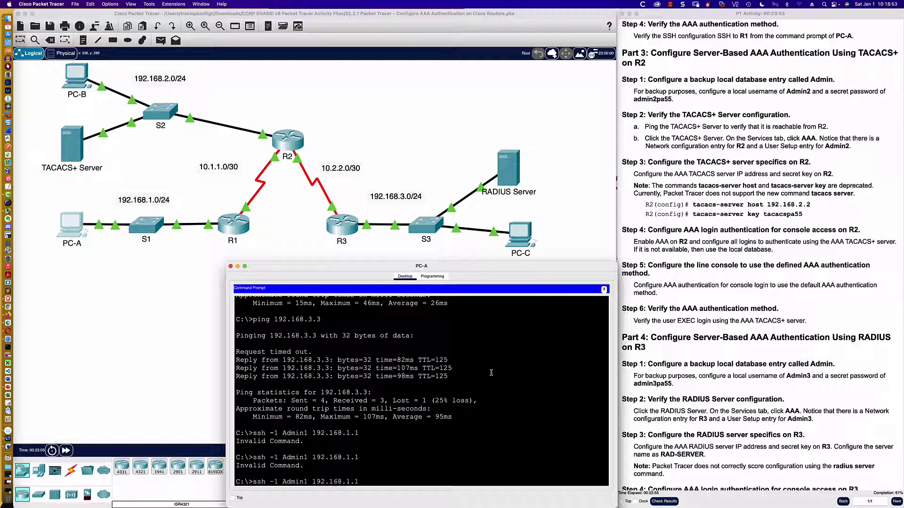
pyautogui.press('Return')
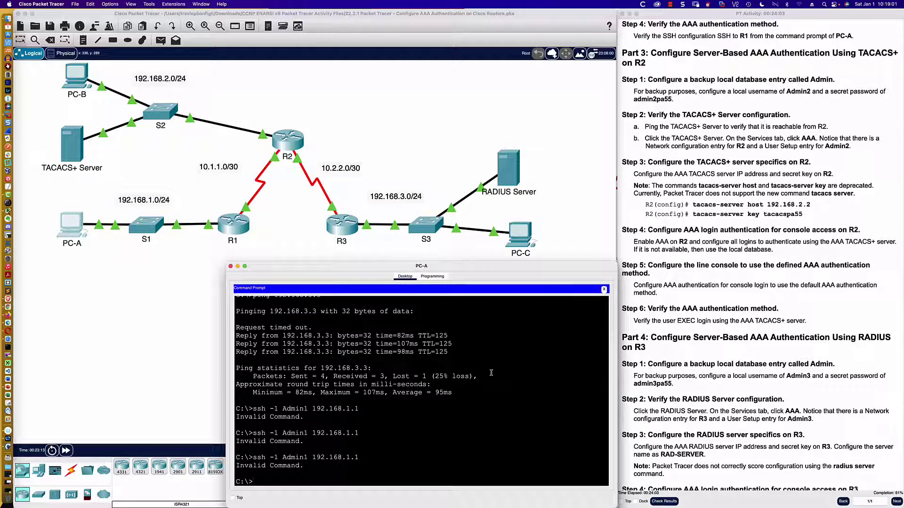
# Edit the recalled SSH command so the option reads lowercase -l instead of -1
pyautogui.press('Up')
pyautogui.press('Left')
pyautogui.press('Left')
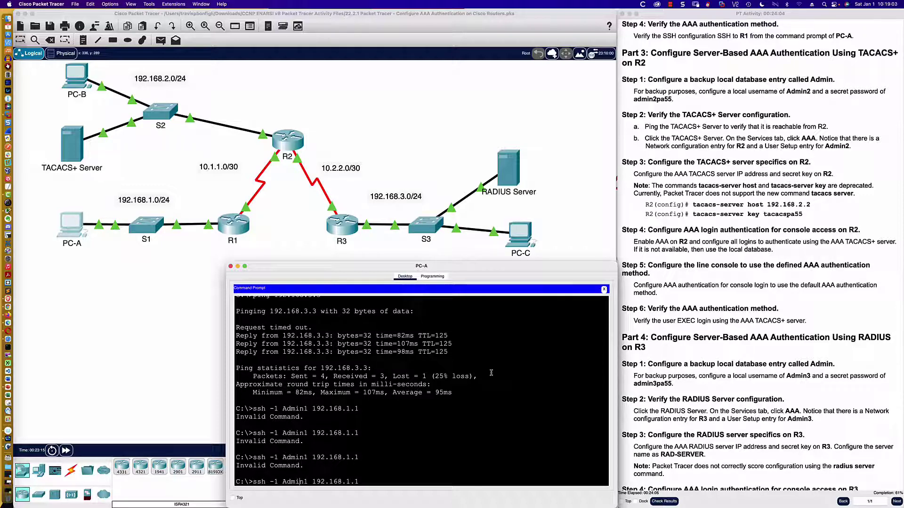
pyautogui.press('Left')
pyautogui.press('Left')
pyautogui.press('Left')
pyautogui.press('Left')
pyautogui.press('BackSpace')
pyautogui.write('l')
# SSH into R1 at 192.168.1.1 as Admin1, log in, and enable to reach R1#
pyautogui.press('Return')
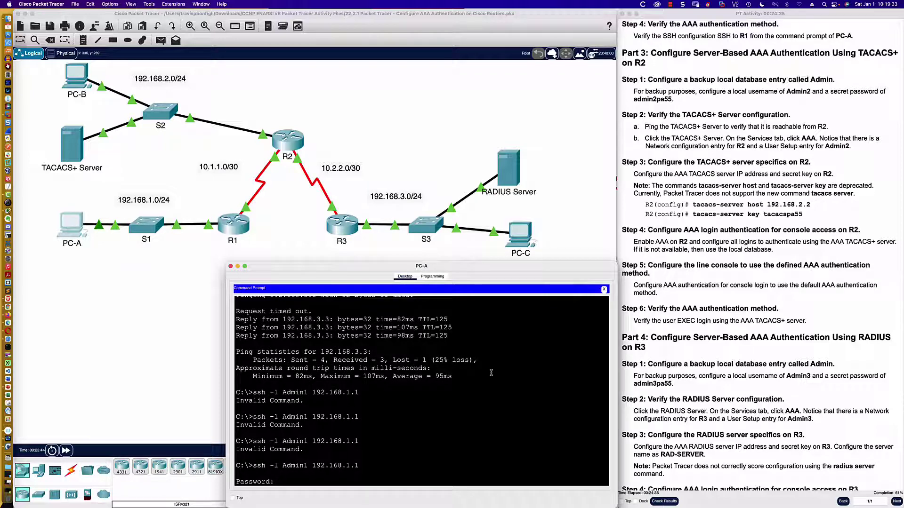
pyautogui.press('Return')
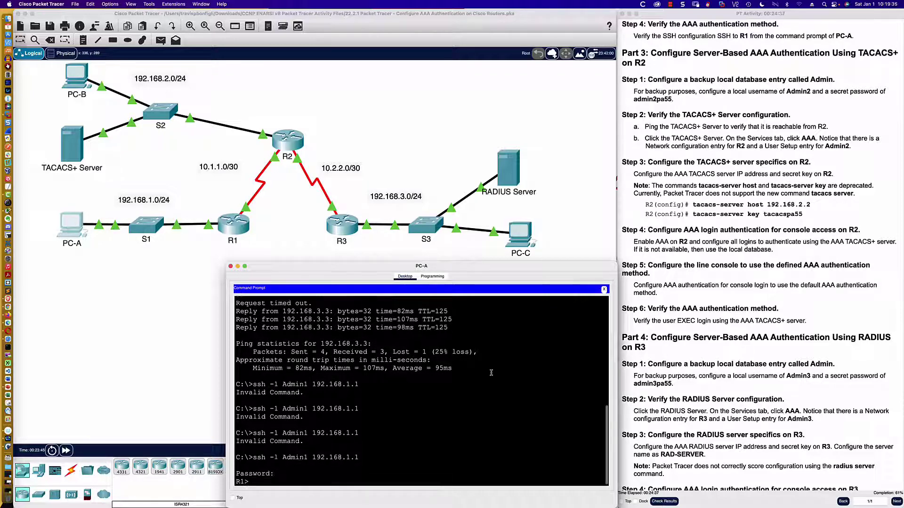
pyautogui.press('Return')
pyautogui.press('Return')
pyautogui.press('Return')
pyautogui.press('Return')
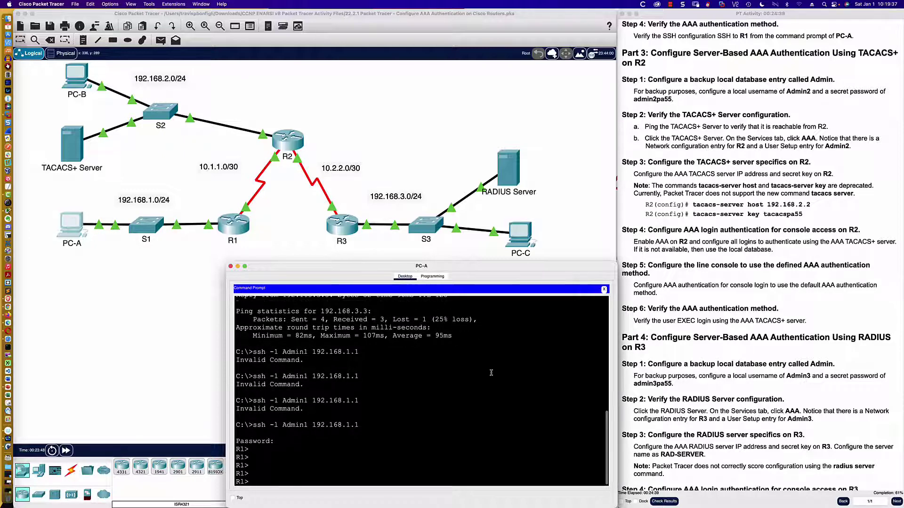
pyautogui.write('en')
pyautogui.press('Tab')
pyautogui.press('Return')
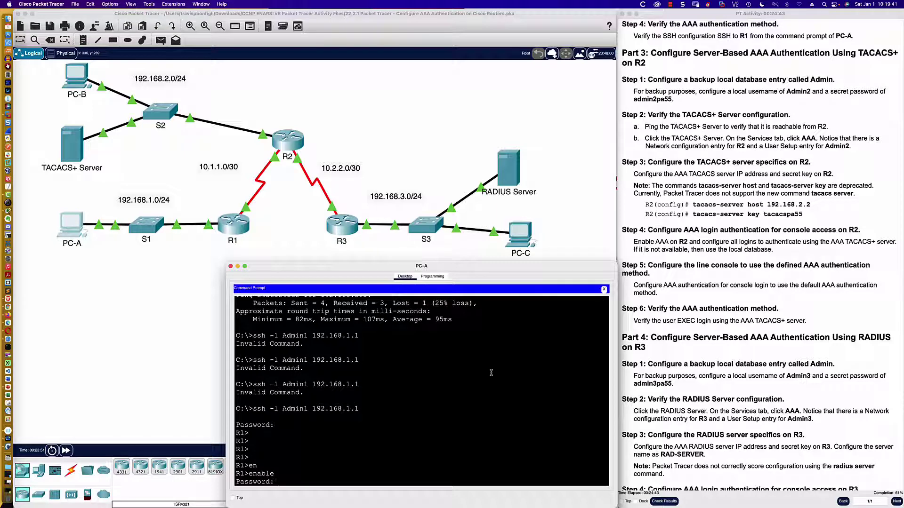
pyautogui.press('Return')
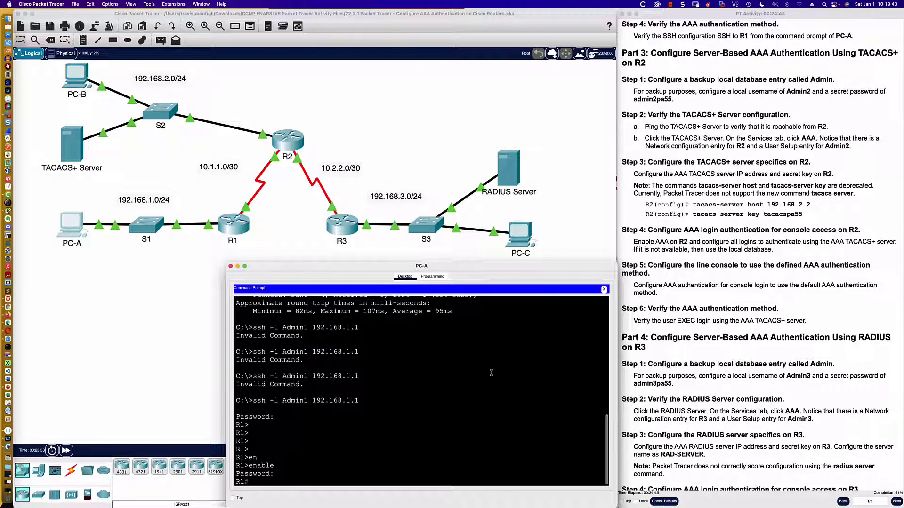
pyautogui.press('Return')
pyautogui.press('Return')
pyautogui.press('Return')
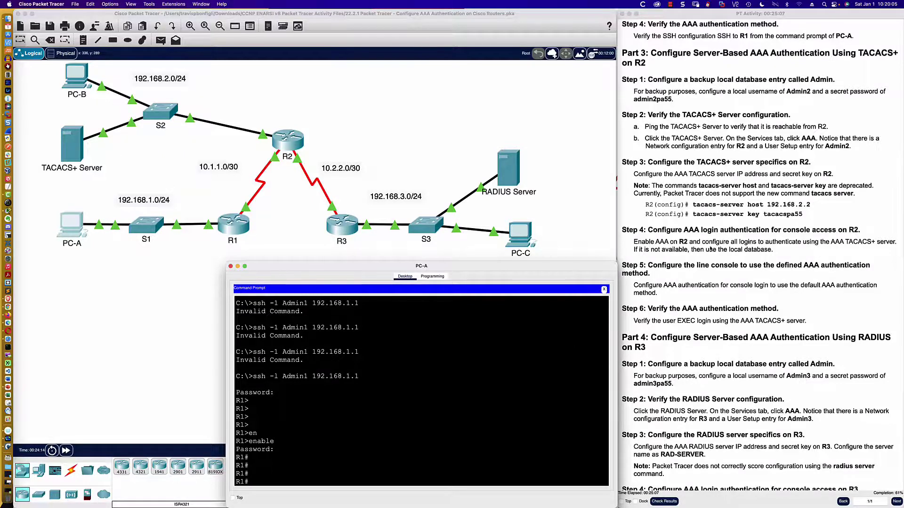
# Scroll the instructions to Part 3 Step 1 and highlight the backup user name Admin
pyautogui.scroll(-2, 712, 248)
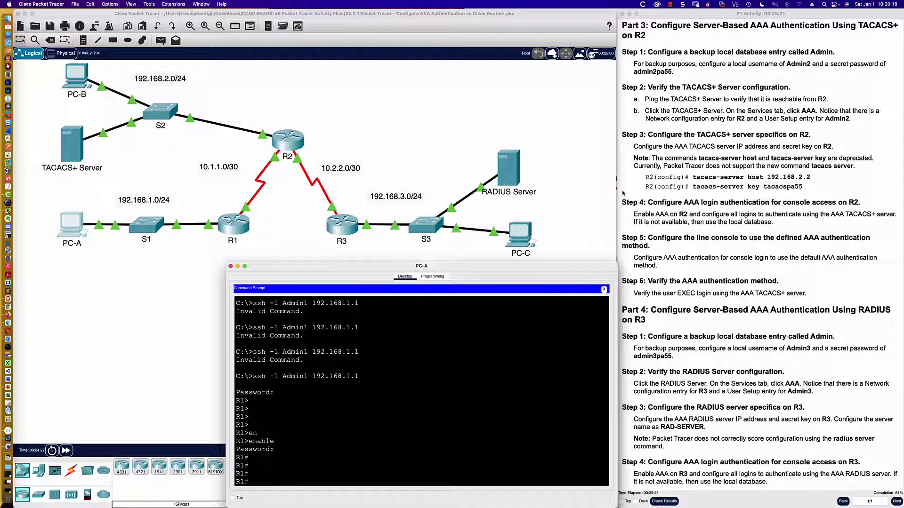
pyautogui.scroll(-2, 650, 177)
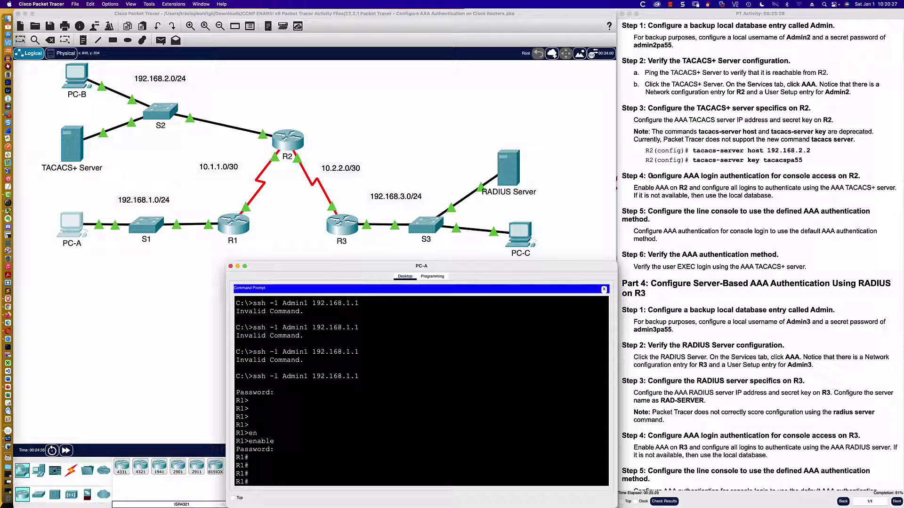
pyautogui.click(812, 25)
pyautogui.scroll(2, 812, 25)
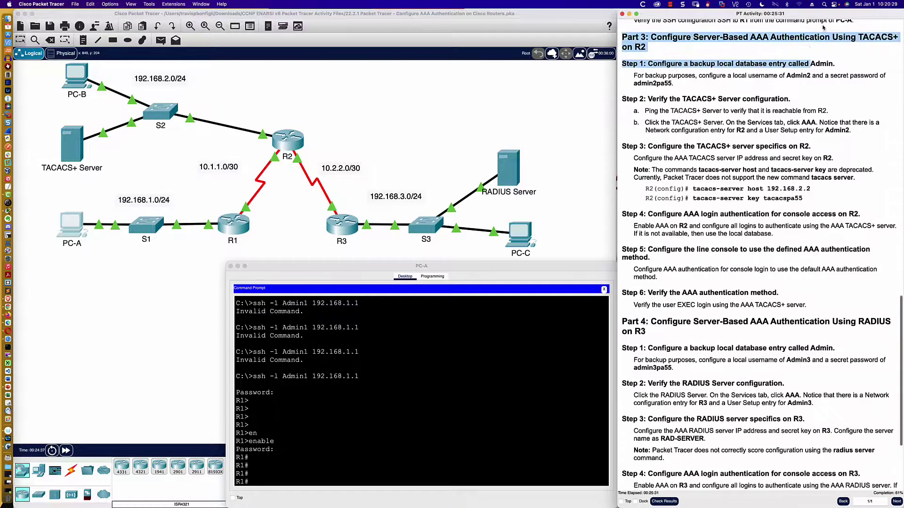
pyautogui.scroll(-1, 812, 38)
pyautogui.moveTo(812, 42); pyautogui.dragTo(834, 42)
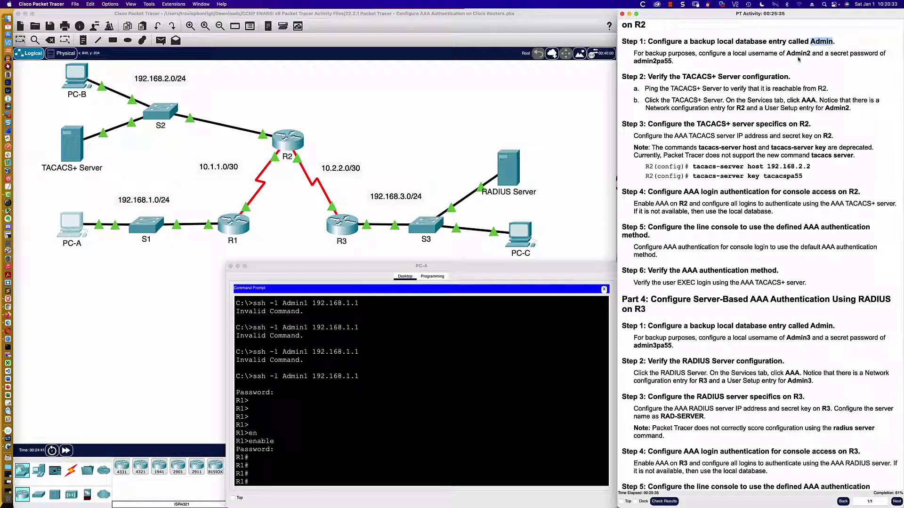
pyautogui.scroll(-1, 817, 49)
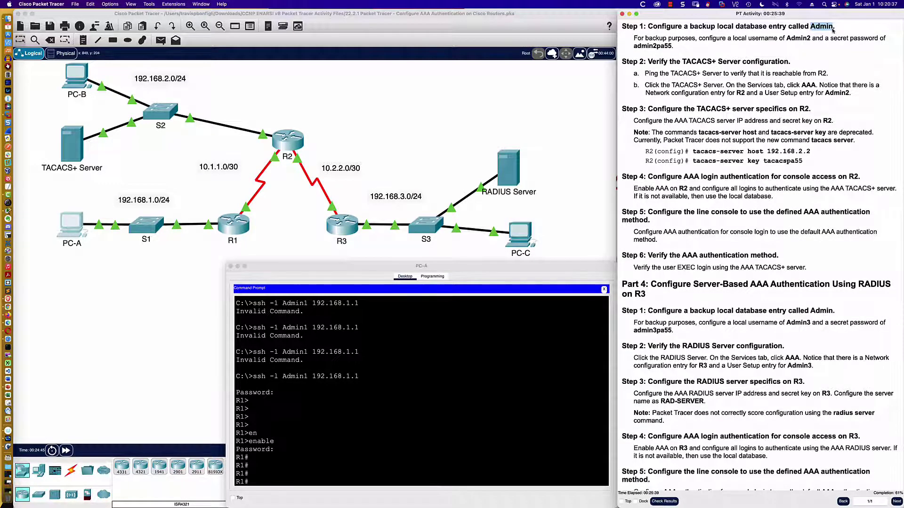
pyautogui.scroll(-1, 834, 29)
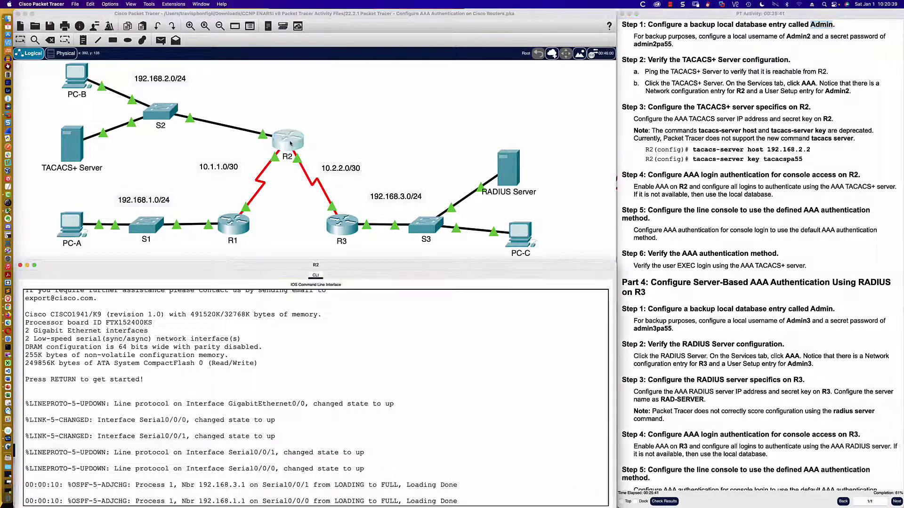
# Open R2's CLI, enable with its password, and enter global configuration with conf t
pyautogui.click(287, 140)
pyautogui.press('Return')
pyautogui.press('Return')
pyautogui.press('Return')
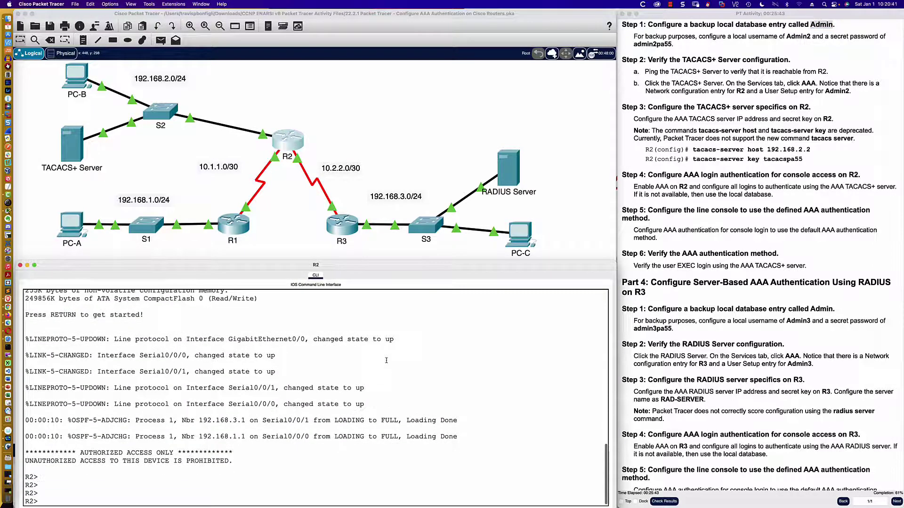
pyautogui.write('en')
pyautogui.press('Return')
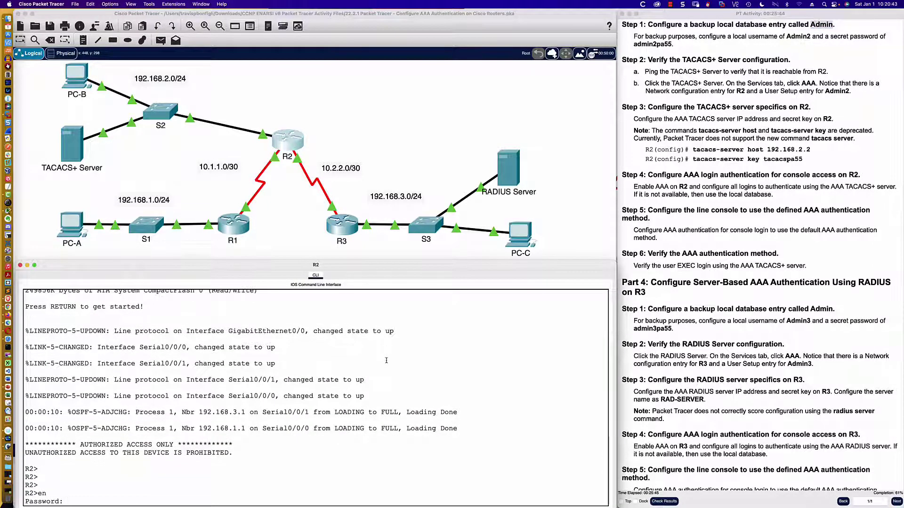
pyautogui.press('Return')
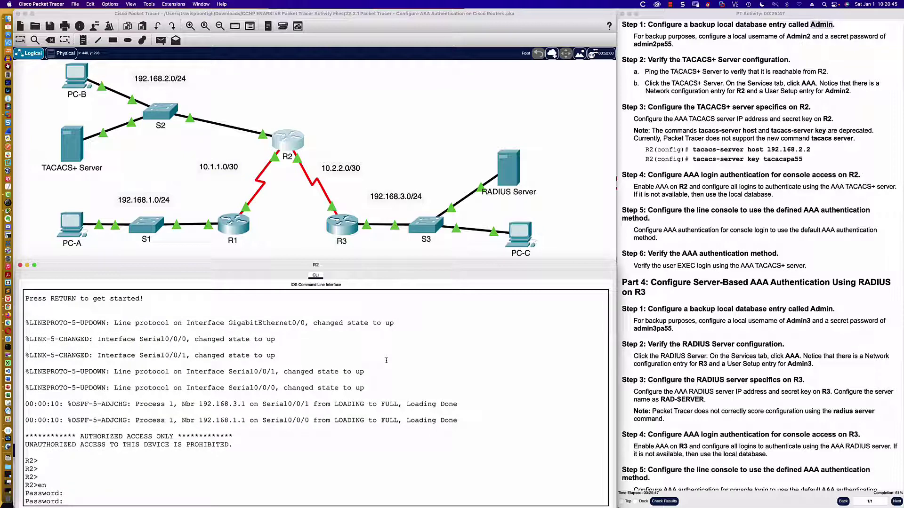
pyautogui.press('Return')
pyautogui.write('conf t')
pyautogui.press('Return')
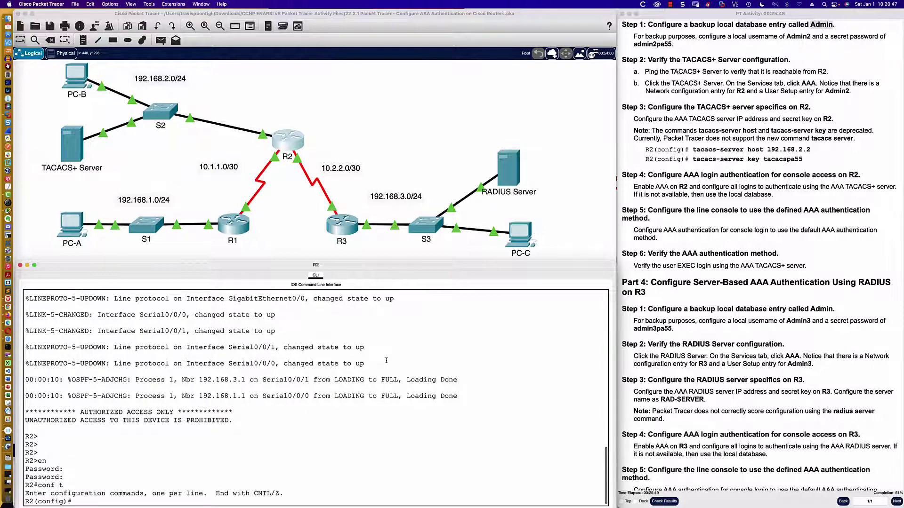
pyautogui.press('Return')
pyautogui.press('Return')
pyautogui.press('Return')
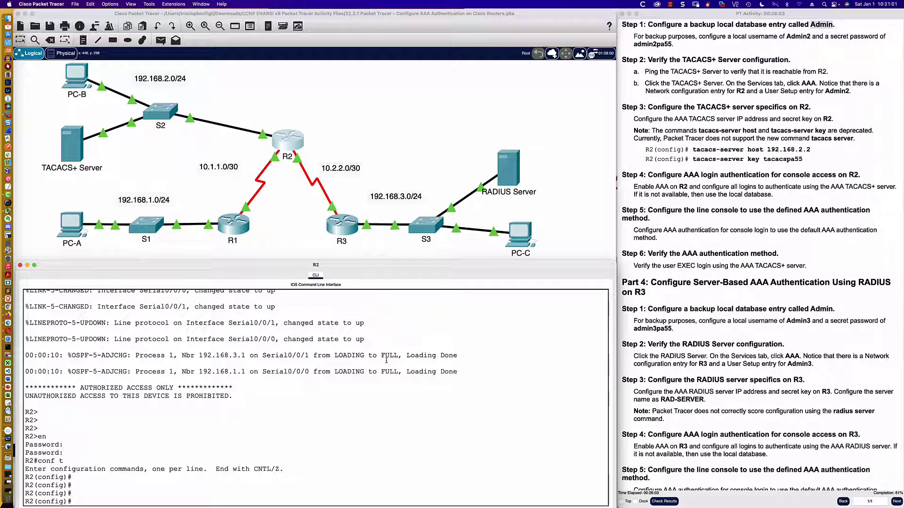
# Create local user Admin2 with a secret password on R2
pyautogui.write('user')
pyautogui.press('Tab')
pyautogui.write('Ad')
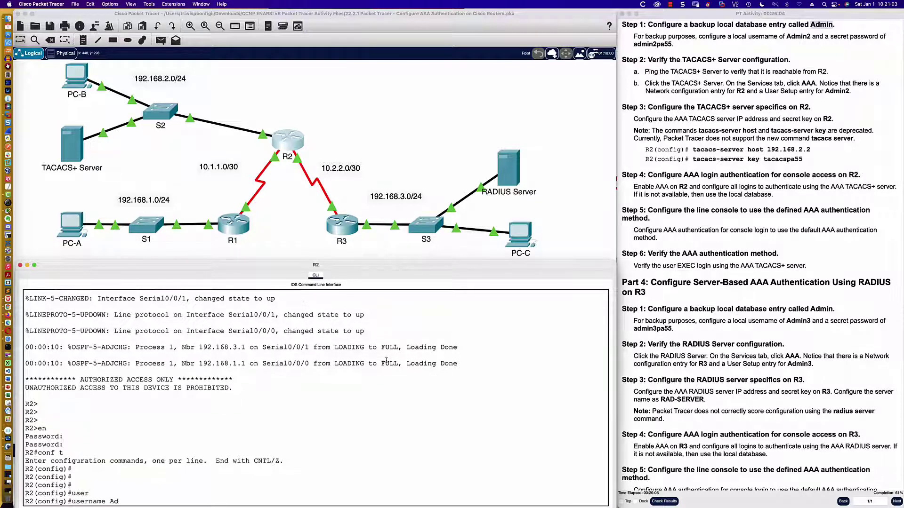
pyautogui.write('min2 sec')
pyautogui.press('Tab')
pyautogui.write('adm')
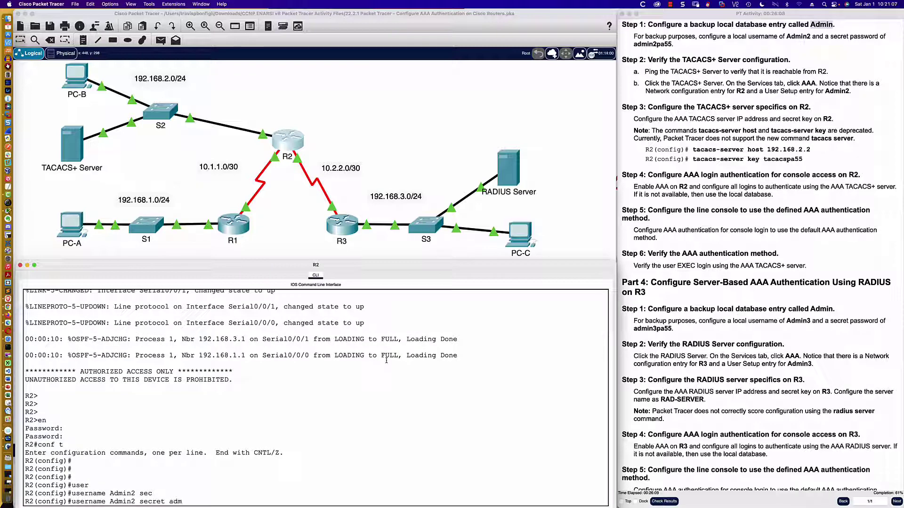
pyautogui.write('in2pa55')
pyautogui.press('Return')
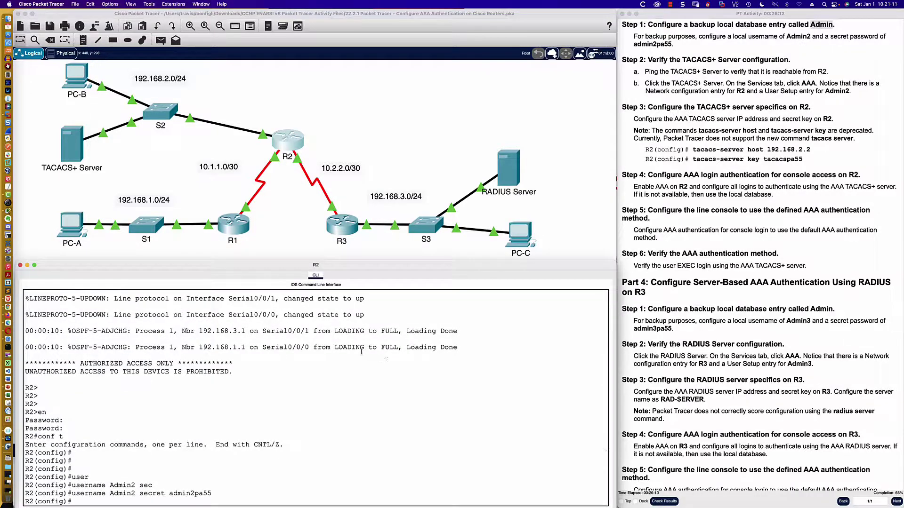
# List the username command's options for a sample user name with '?'
pyautogui.doubleClick(141, 493)
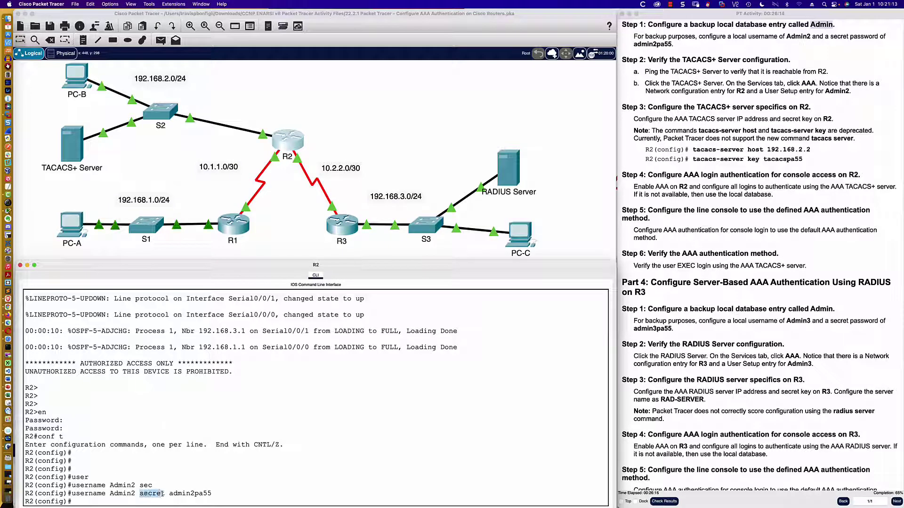
pyautogui.click(225, 493)
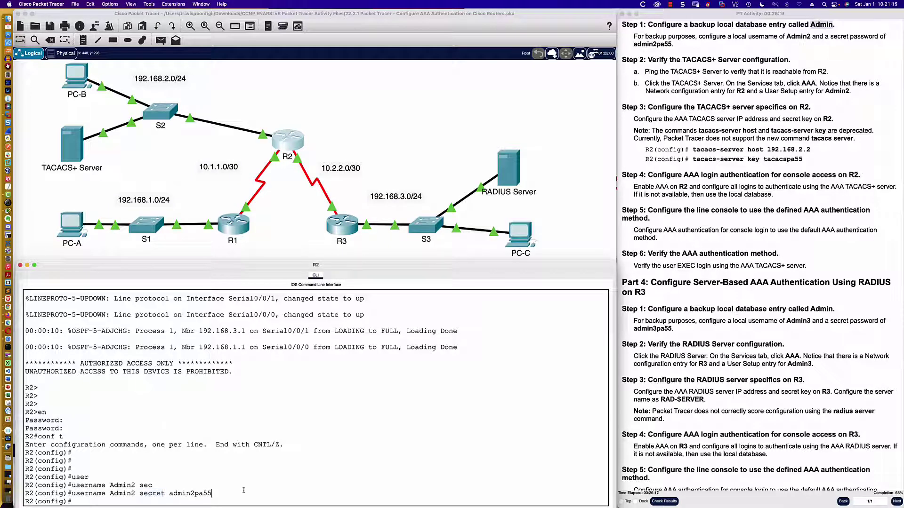
pyautogui.write('user')
pyautogui.press('Tab')
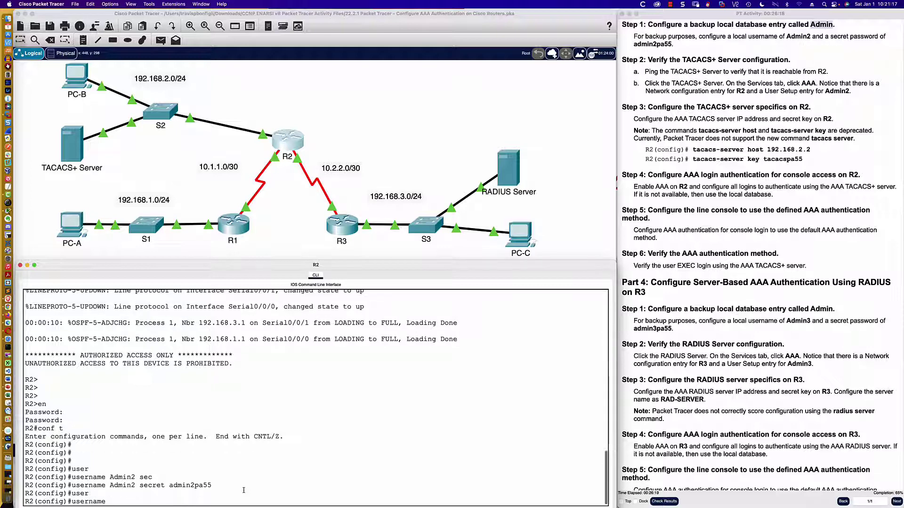
pyautogui.write('Travis ?')
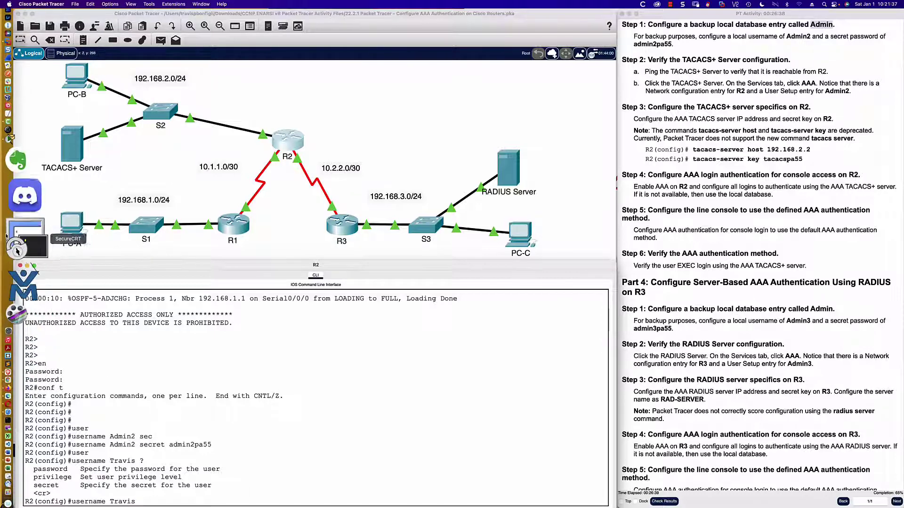
# Launch SecureCRT and answer the update and default Telnet startup dialogs
pyautogui.click(18, 251)
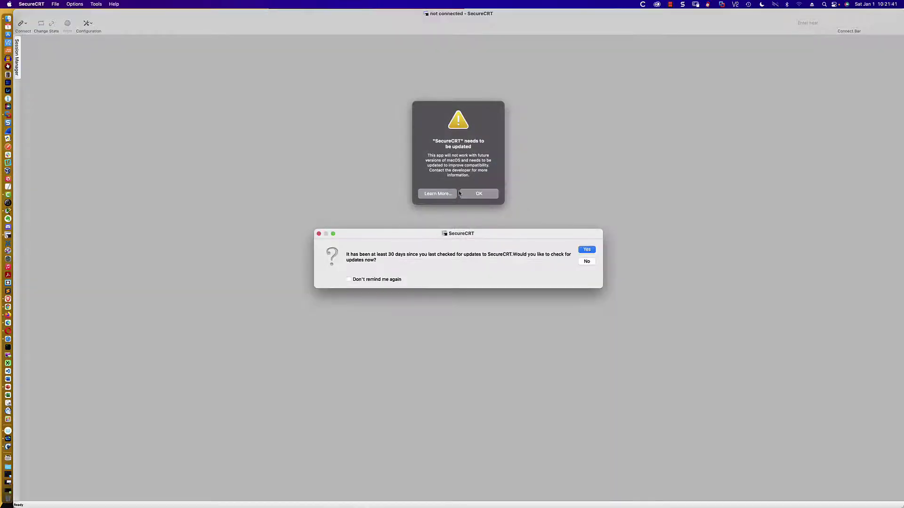
pyautogui.click(477, 197)
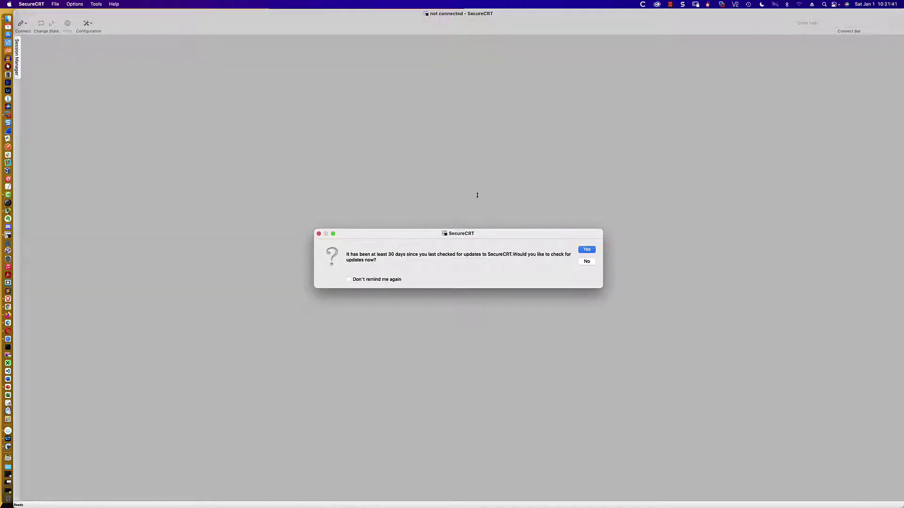
pyautogui.click(581, 251)
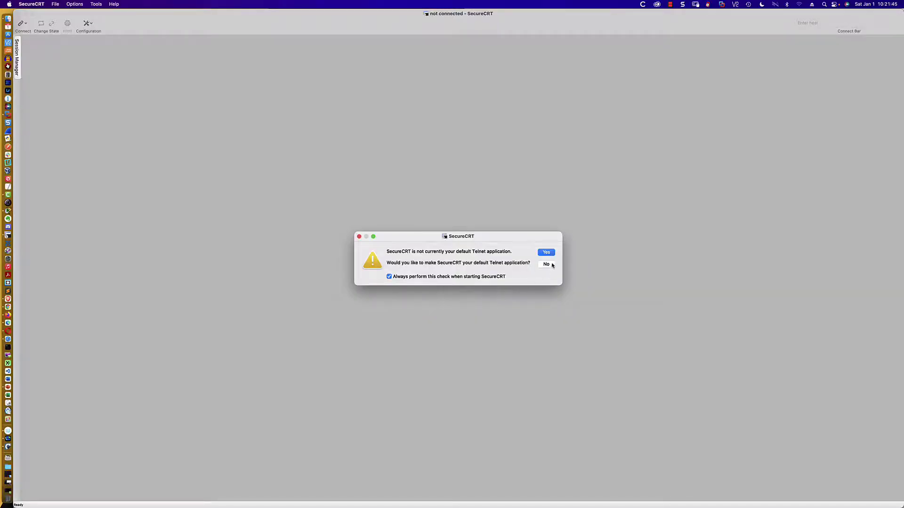
pyautogui.click(546, 264)
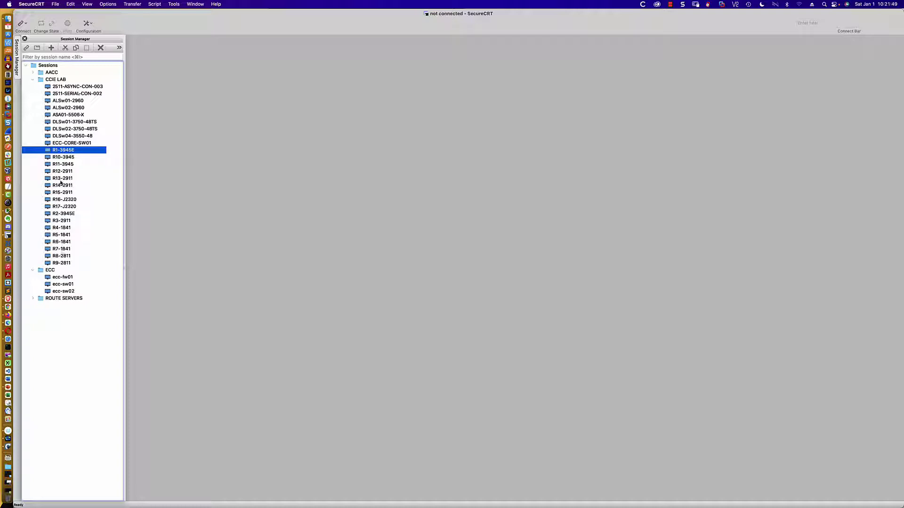
# Try the R1-3945E session, then return from Quick Connect to the saved sessions list
pyautogui.doubleClick(61, 151)
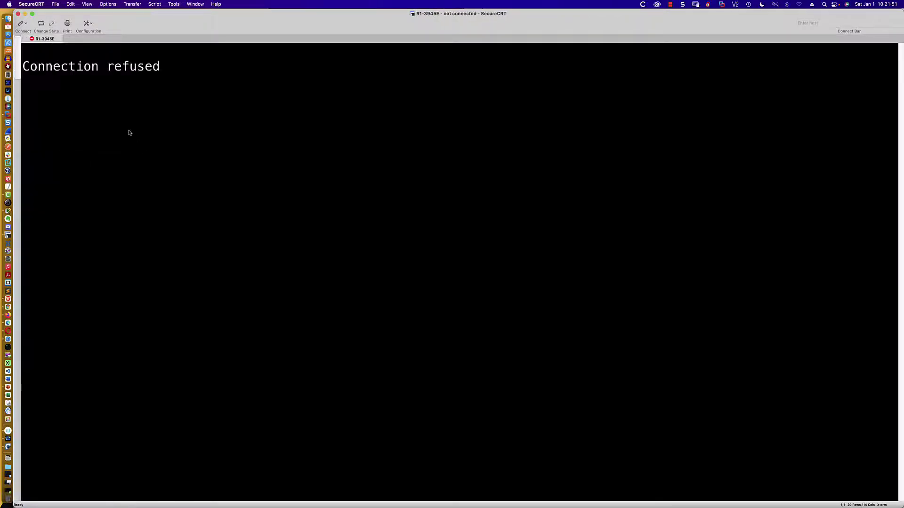
pyautogui.click(22, 23)
pyautogui.click(42, 40)
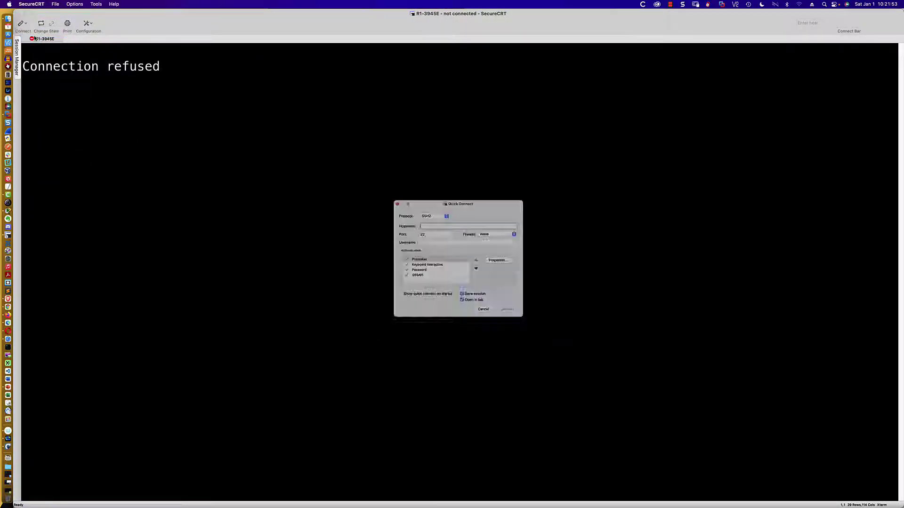
pyautogui.click(492, 327)
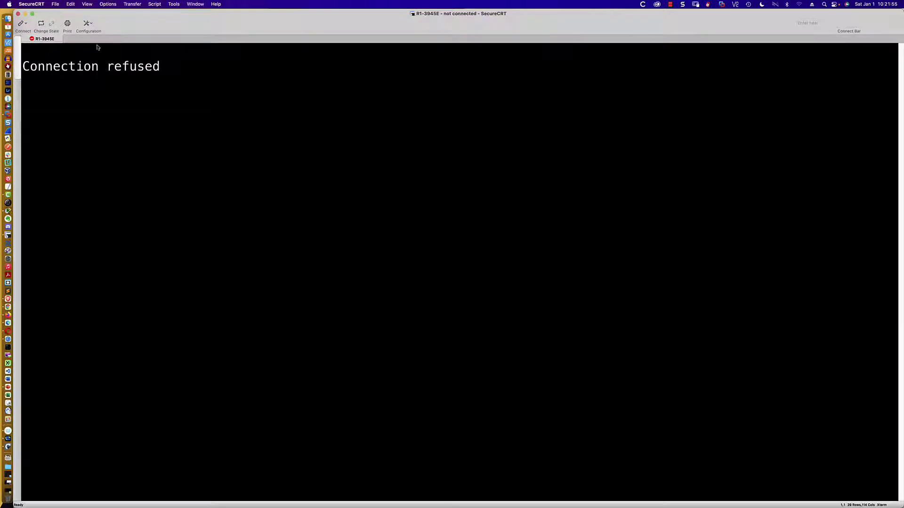
pyautogui.click(29, 24)
pyautogui.click(30, 32)
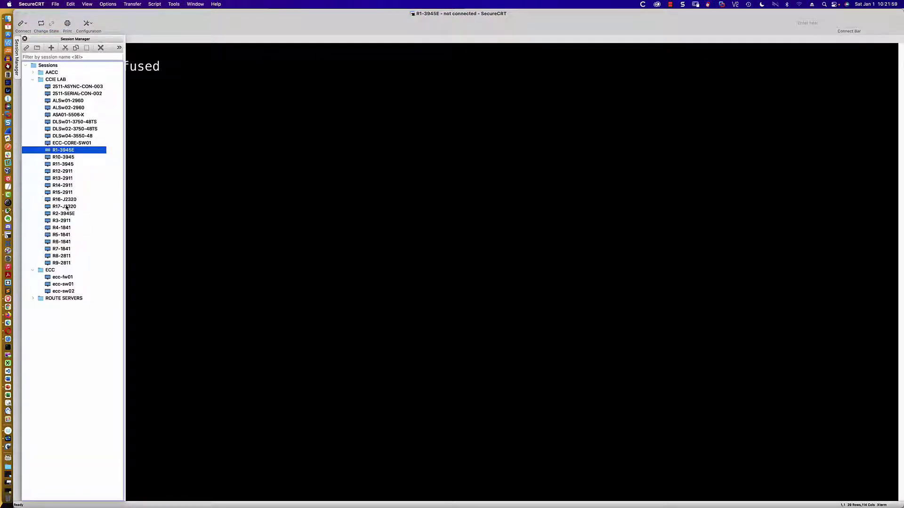
# Try the R8-2811 and R9-2811 router sessions and check the terminal results
pyautogui.doubleClick(64, 256)
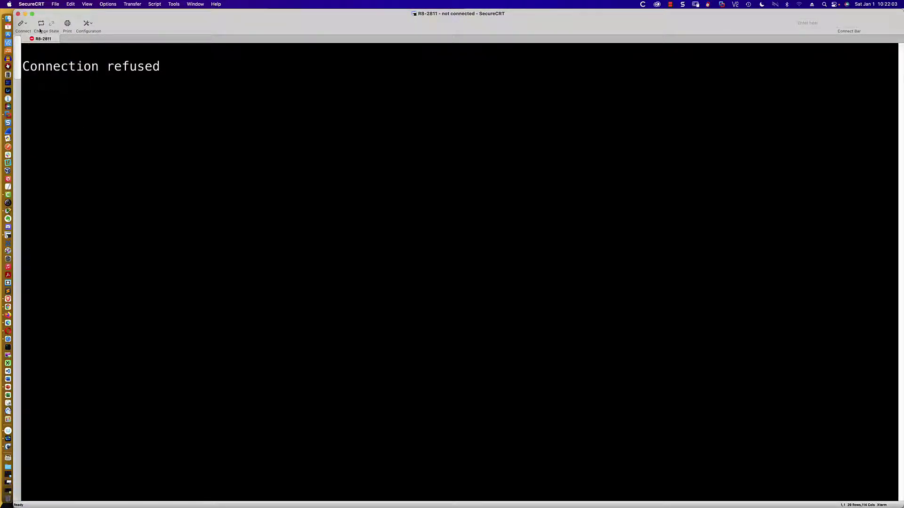
pyautogui.moveTo(17, 52)
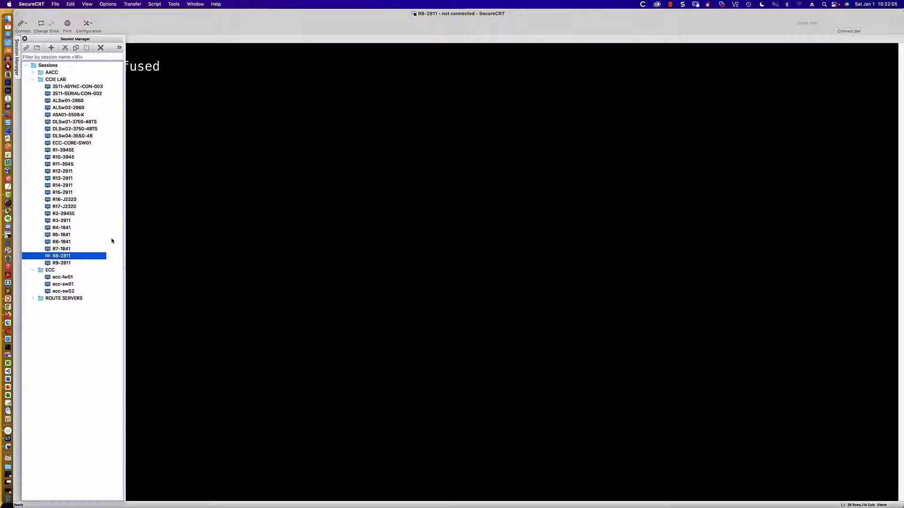
pyautogui.doubleClick(65, 263)
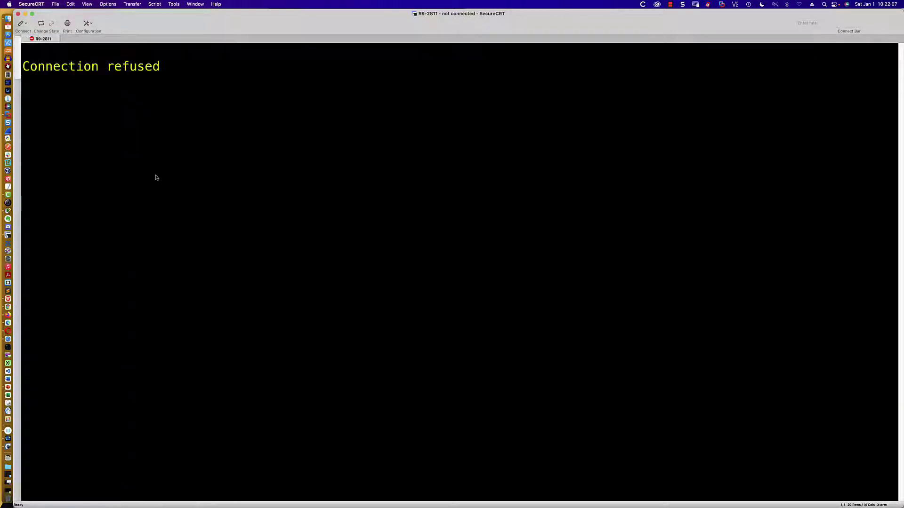
pyautogui.press('super+Tab')
pyautogui.press('super+Tab')
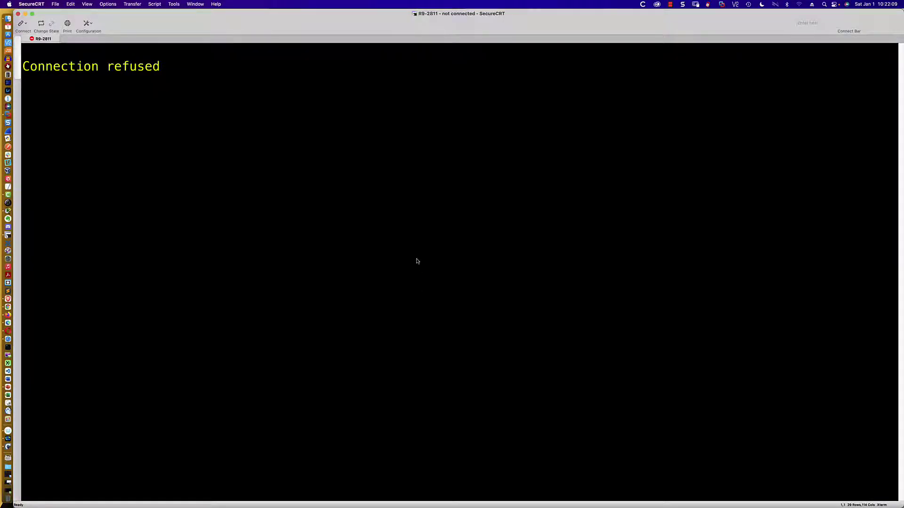
pyautogui.press('super+Tab')
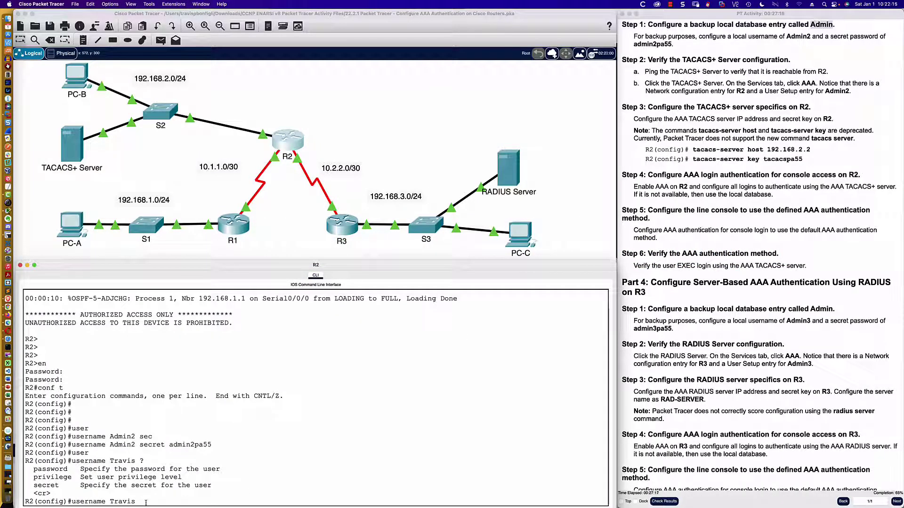
# Erase the partial username line, type 'do ping 192.168.2.', and reread Part 3's instructions
pyautogui.press('BackSpace')
pyautogui.press('BackSpace')
pyautogui.press('BackSpace')
pyautogui.press('BackSpace')
pyautogui.press('BackSpace')
pyautogui.press('BackSpace')
pyautogui.press('BackSpace')
pyautogui.press('BackSpace')
pyautogui.press('BackSpace')
pyautogui.press('BackSpace')
pyautogui.press('BackSpace')
pyautogui.press('BackSpace')
pyautogui.press('BackSpace')
pyautogui.press('BackSpace')
pyautogui.press('BackSpace')
pyautogui.press('BackSpace')
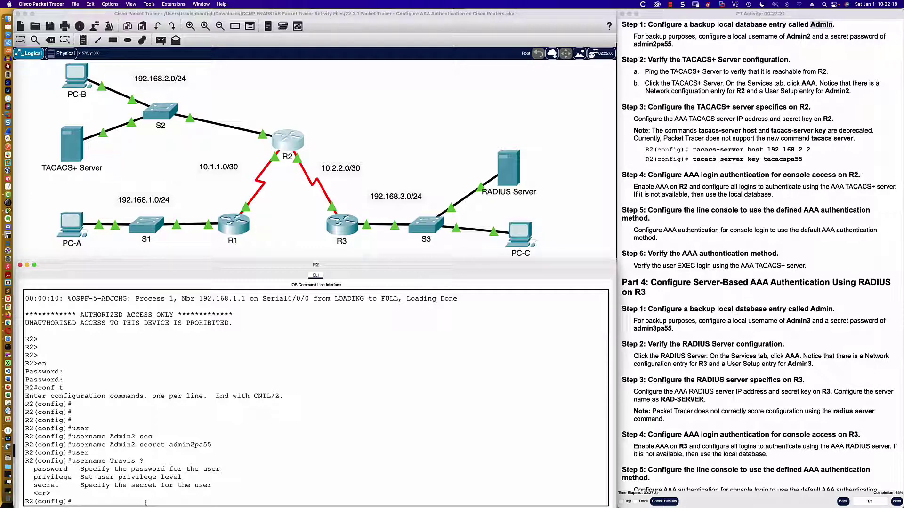
pyautogui.write('do ping 192.168.')
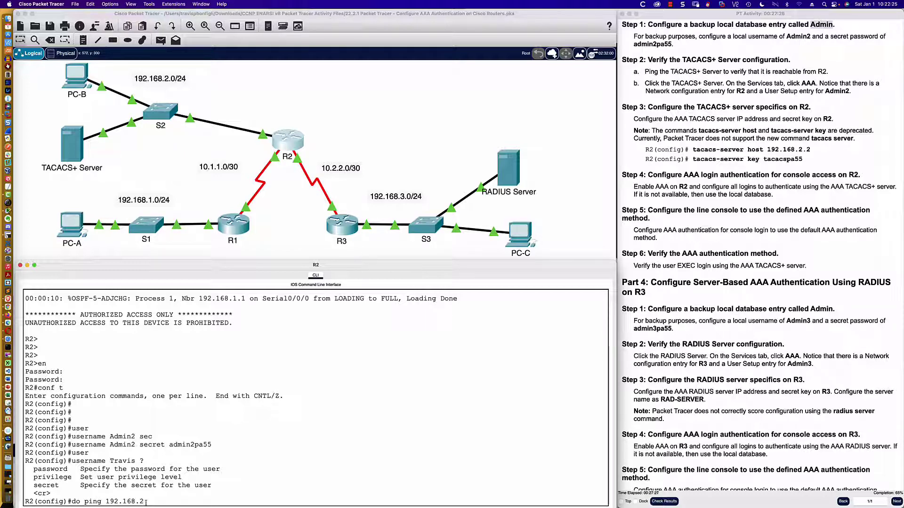
pyautogui.write('2.')
pyautogui.scroll(15, 733, 387)
pyautogui.scroll(10, 733, 387)
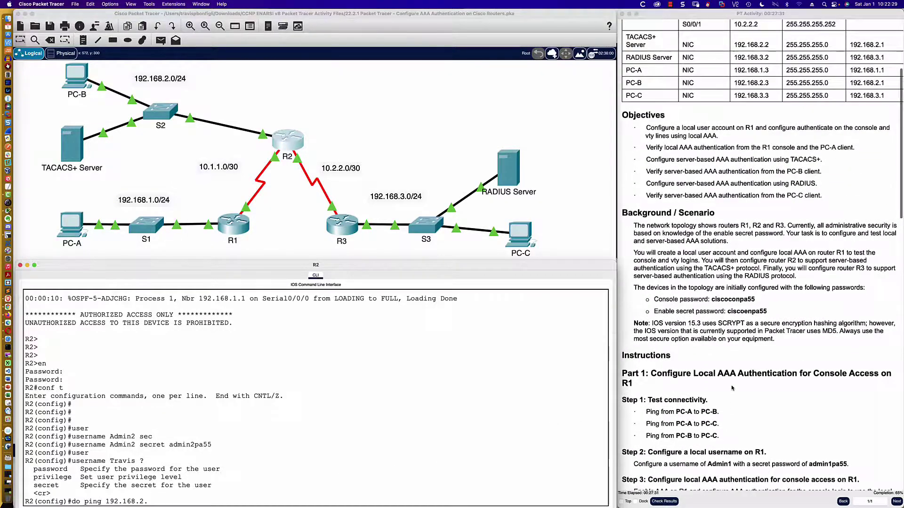
pyautogui.scroll(-5, 732, 388)
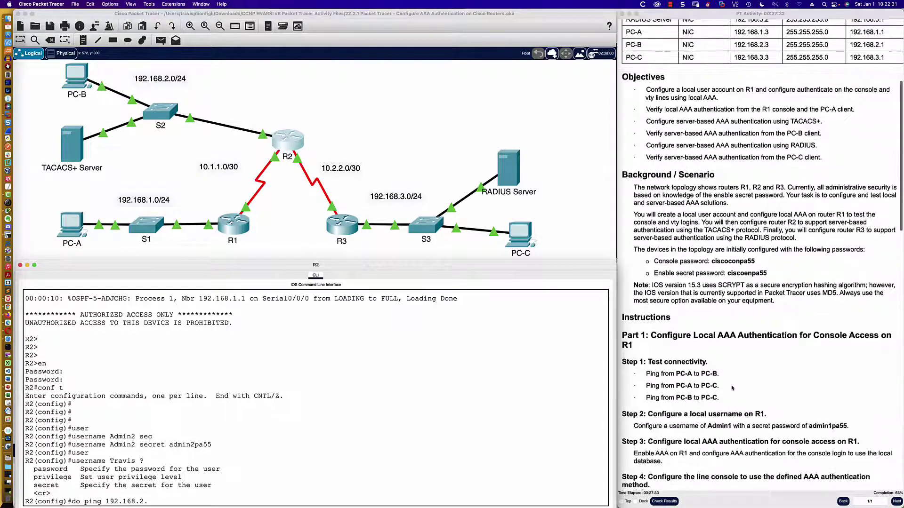
pyautogui.scroll(-15, 732, 388)
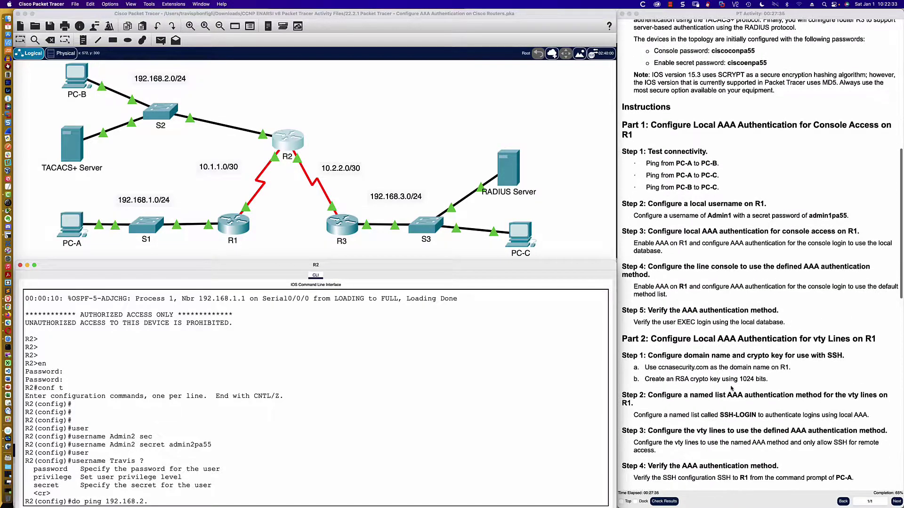
pyautogui.scroll(-5, 731, 388)
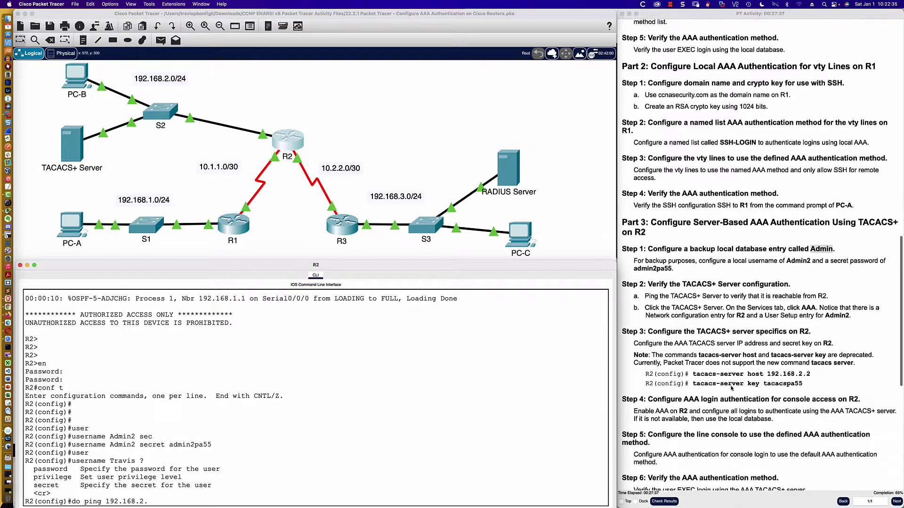
pyautogui.scroll(-9, 732, 388)
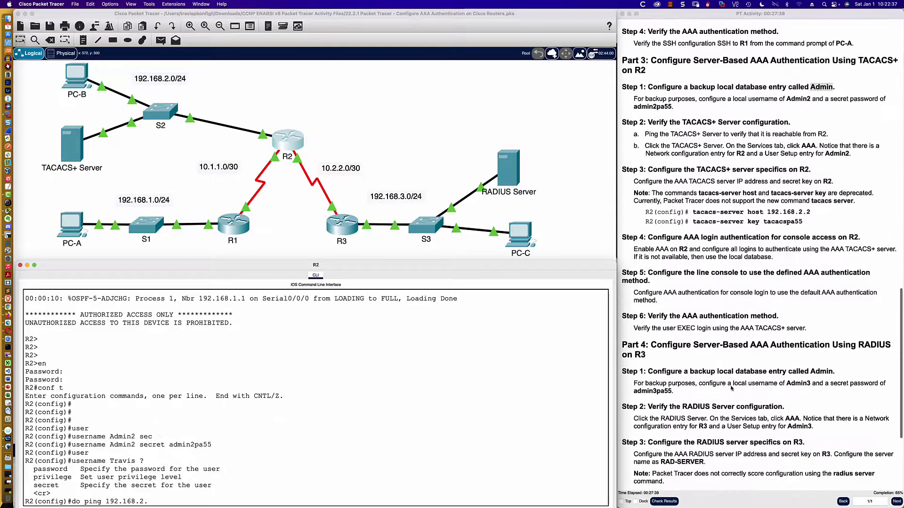
pyautogui.scroll(-2, 731, 388)
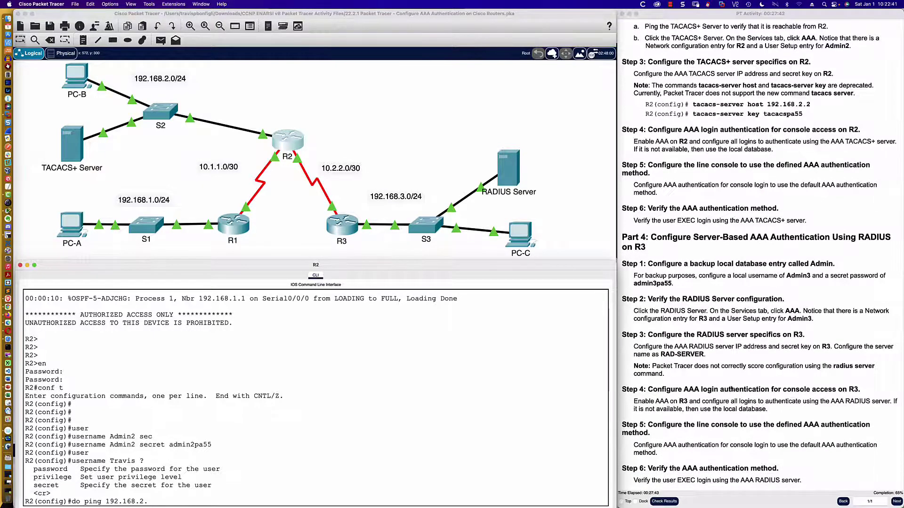
pyautogui.scroll(1, 732, 389)
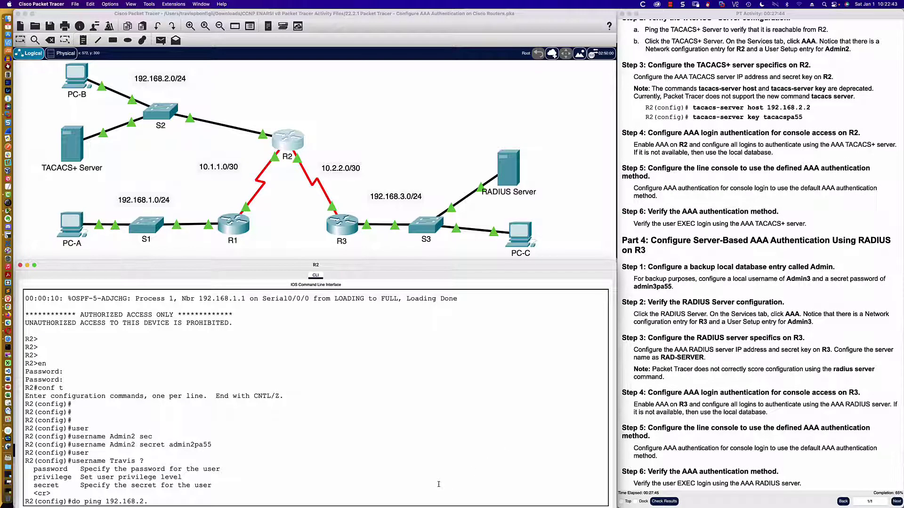
# Ping the TACACS+ server at 192.168.2.2 twice from R2, then open the server's window
pyautogui.write('2')
pyautogui.press('Return')
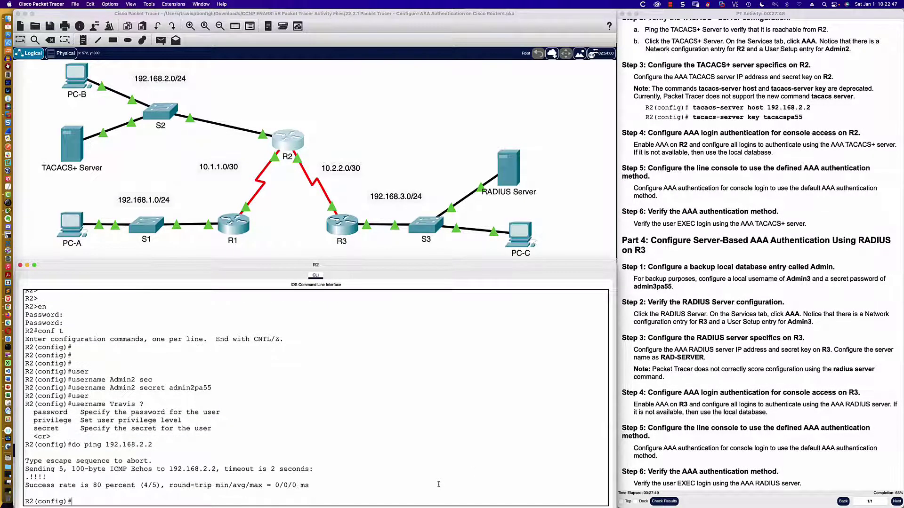
pyautogui.press('Up')
pyautogui.press('Return')
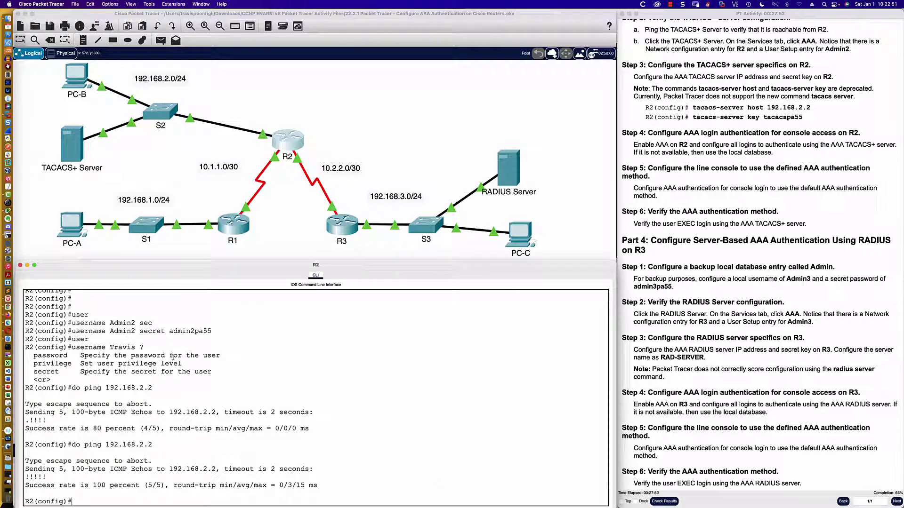
pyautogui.click(20, 265)
pyautogui.click(77, 153)
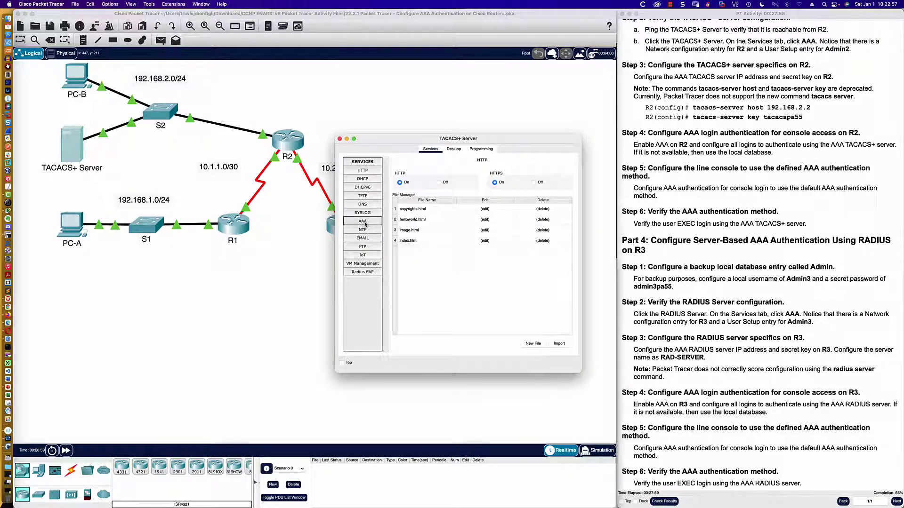
# Inspect the AAA service's R2 client (192.168.2.1, TACACS key) and Admin2 user entries
pyautogui.click(365, 225)
pyautogui.click(428, 244)
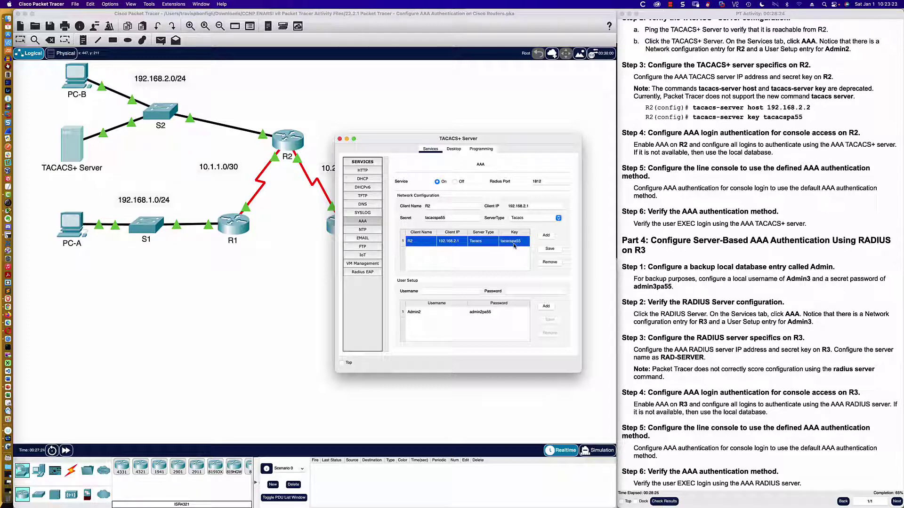
pyautogui.click(450, 312)
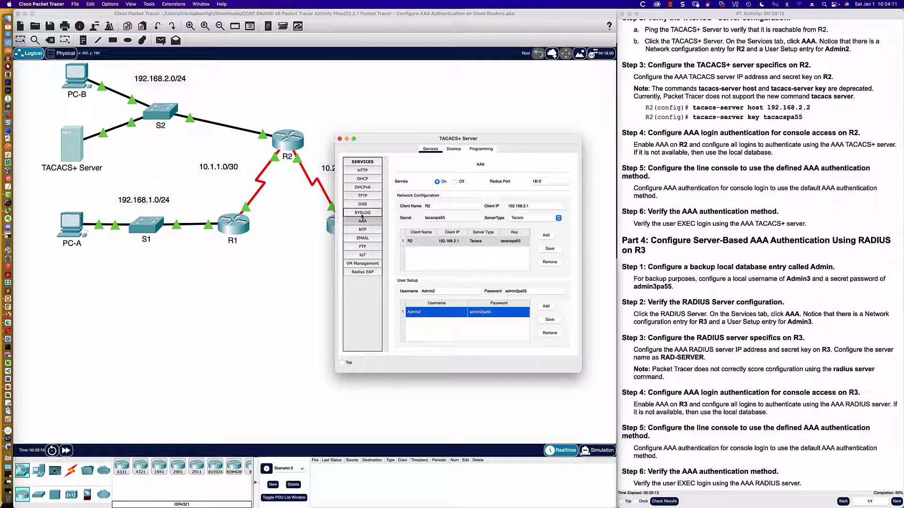
# Close the TACACS+ Server window and bring up R2's command line interface
pyautogui.click(340, 140)
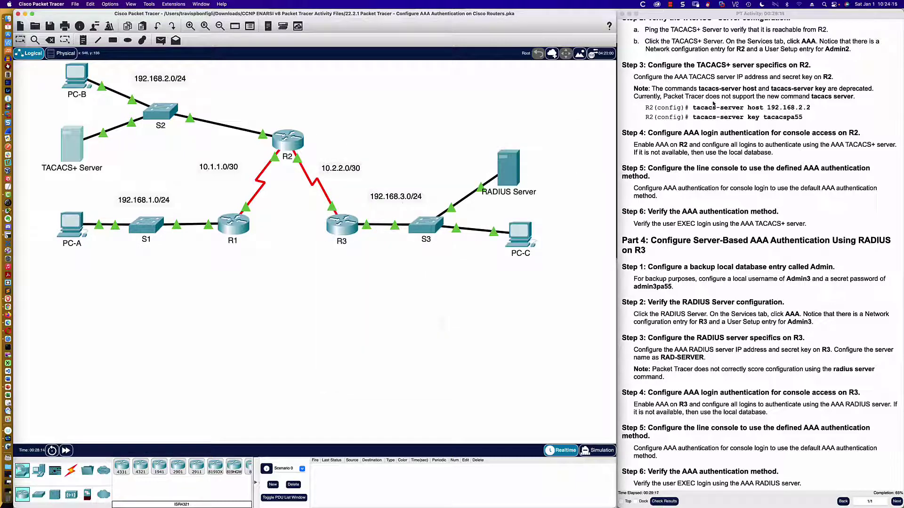
pyautogui.scroll(-2, 713, 103)
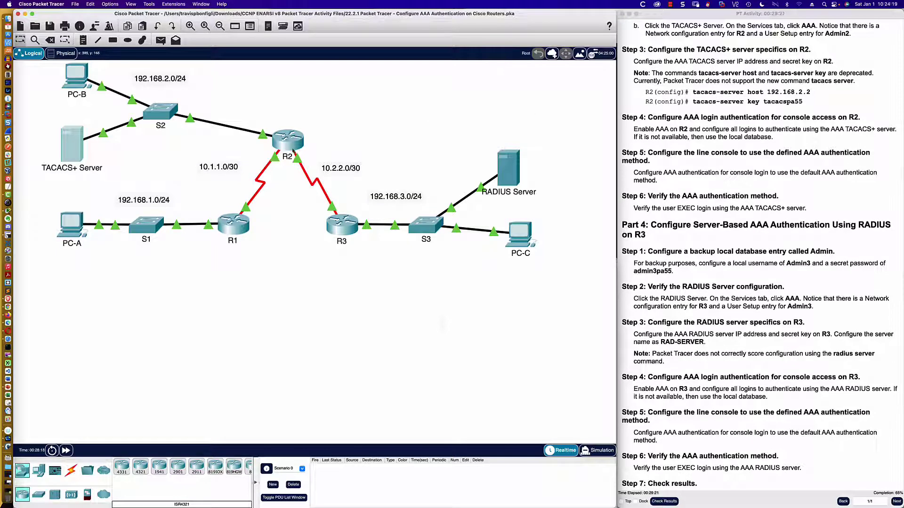
pyautogui.click(288, 140)
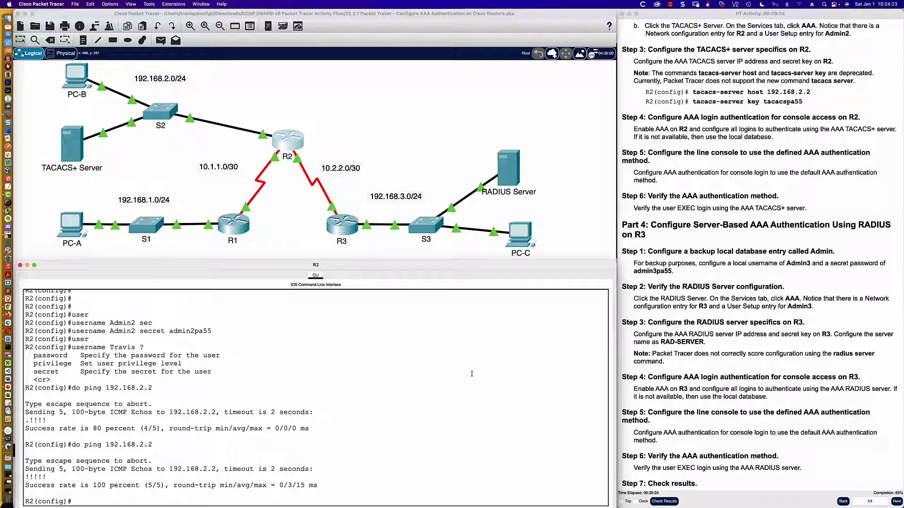
pyautogui.press('Return')
pyautogui.press('Return')
pyautogui.press('Return')
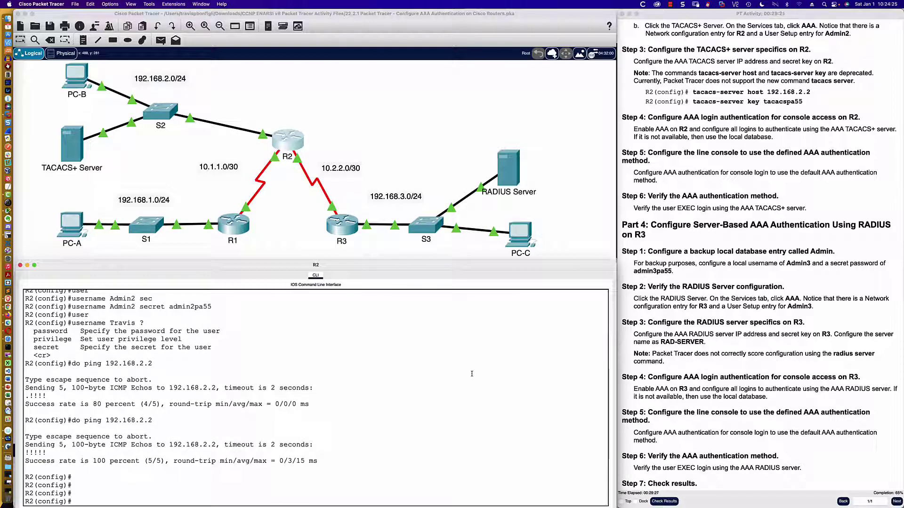
pyautogui.scroll(-2, 849, 148)
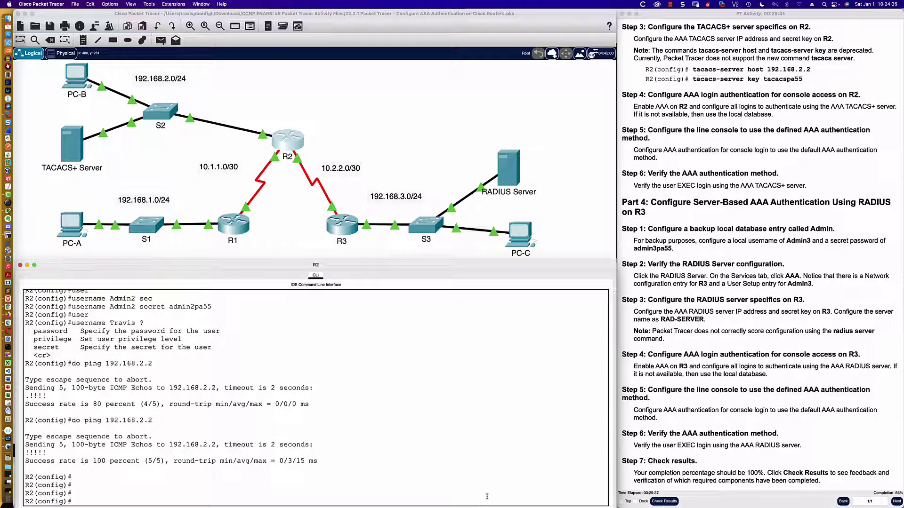
# Point R2 to TACACS+ server host 192.168.2.2
pyautogui.write('taca')
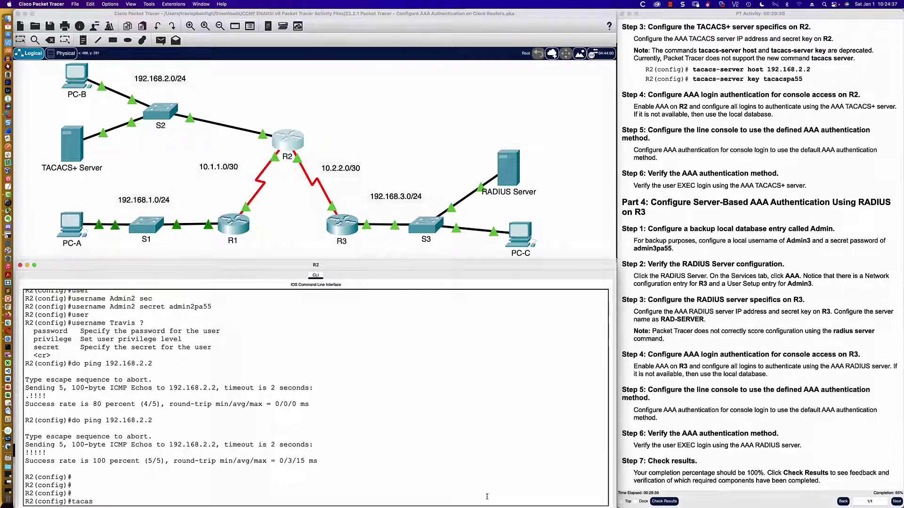
pyautogui.write('cs')
pyautogui.press('Tab')
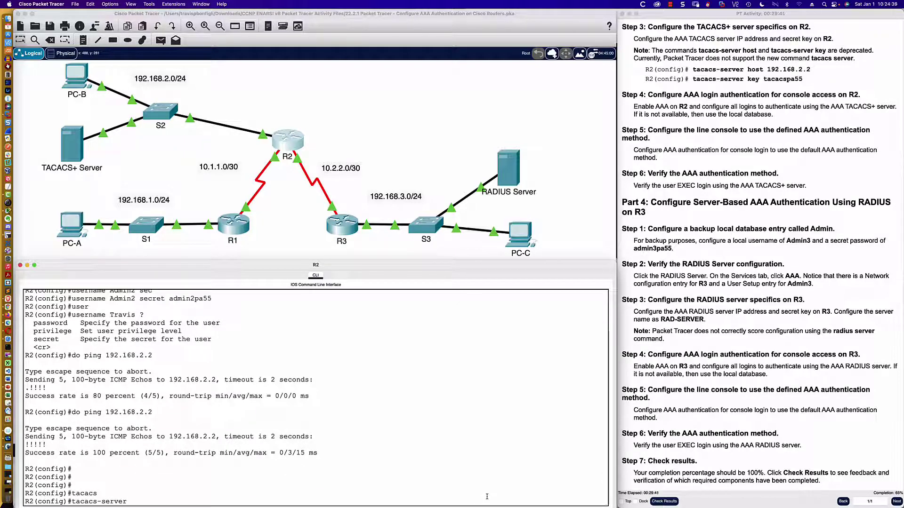
pyautogui.write('host 192.168.2.2')
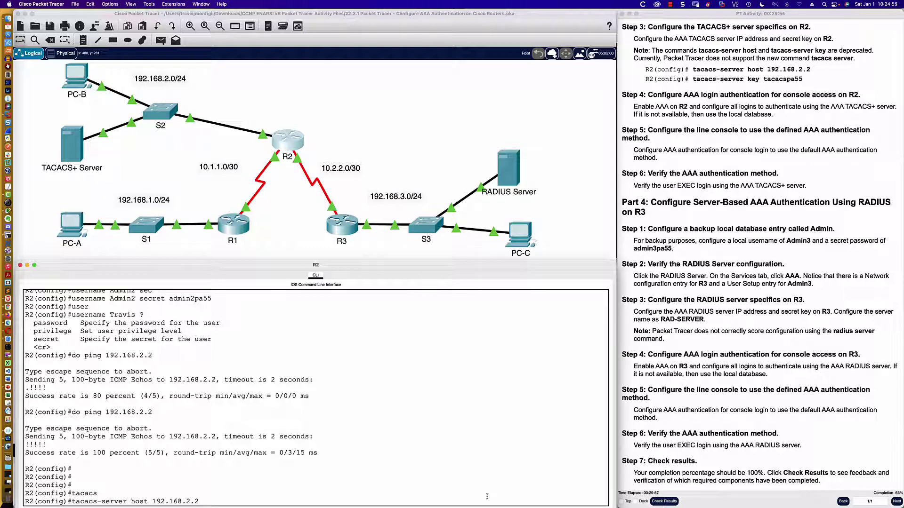
pyautogui.press('Return')
# Set R2's tacacs-server key to the lab's shared secret
pyautogui.write('taca')
pyautogui.press('Tab')
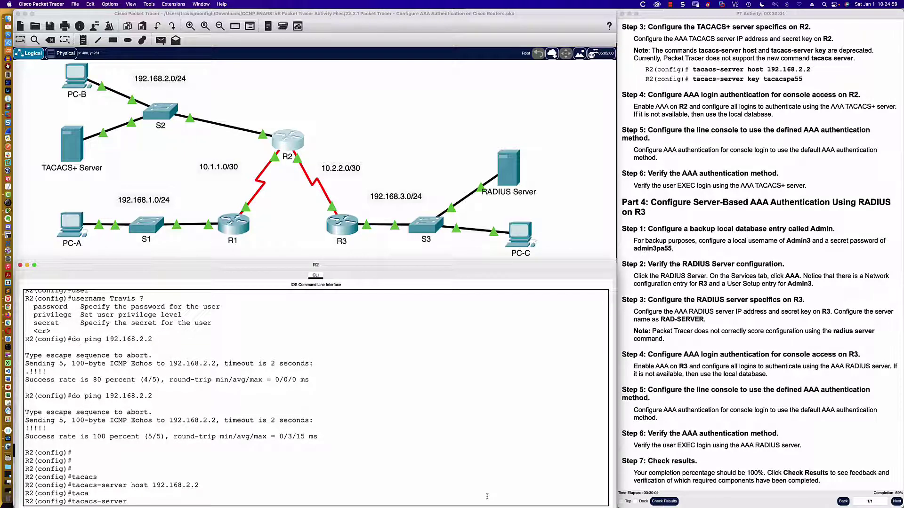
pyautogui.write('key tacacspa55')
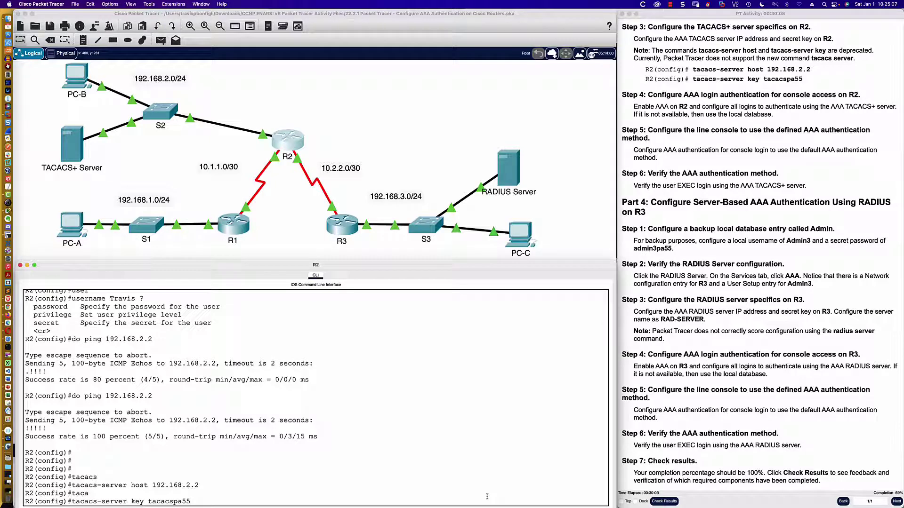
pyautogui.press('Return')
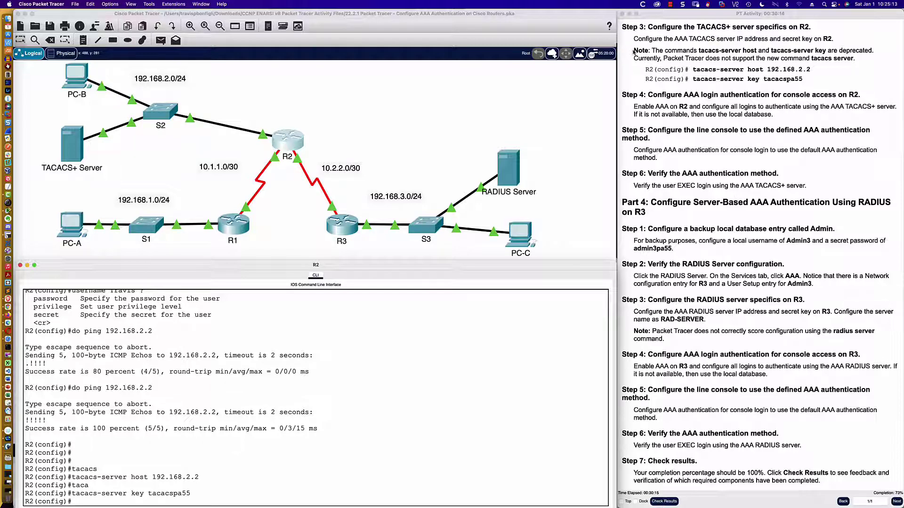
# Highlight the Step 3 note on deprecated tacacs-server commands, then switch to SecureCRT's R1 session
pyautogui.moveTo(633, 52); pyautogui.dragTo(859, 65)
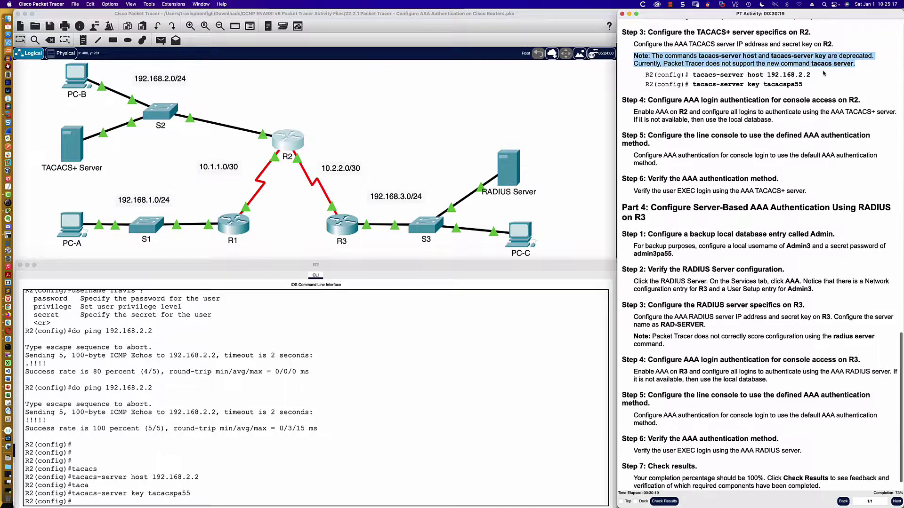
pyautogui.scroll(-1, 838, 70)
pyautogui.click(805, 80)
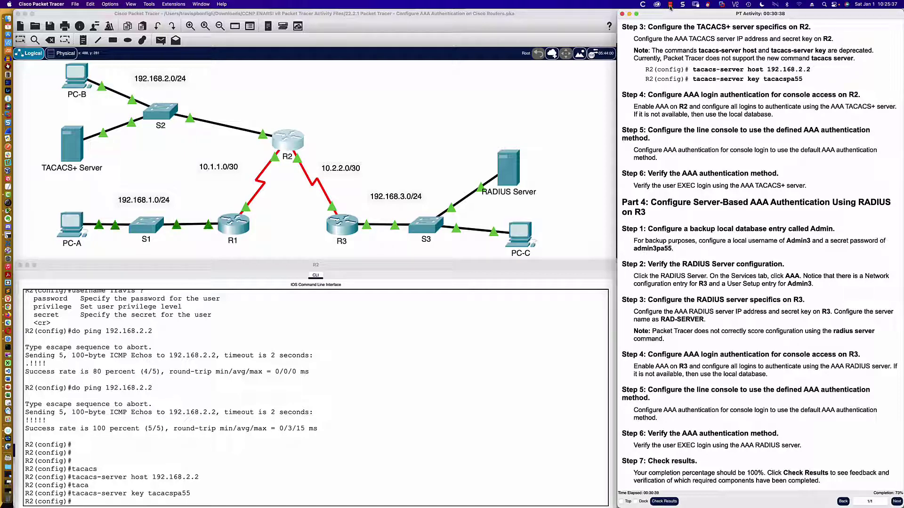
pyautogui.click(670, 6)
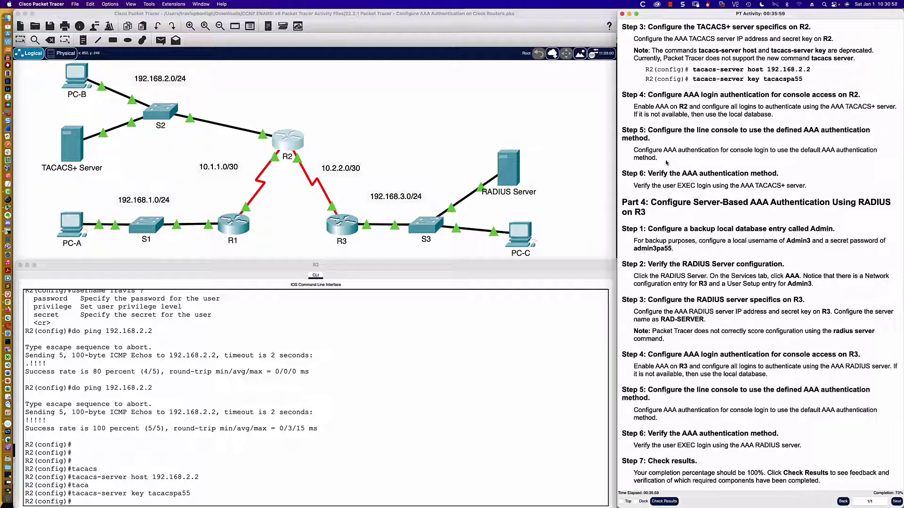
pyautogui.press('super+Tab')
pyautogui.press('super+Tab')
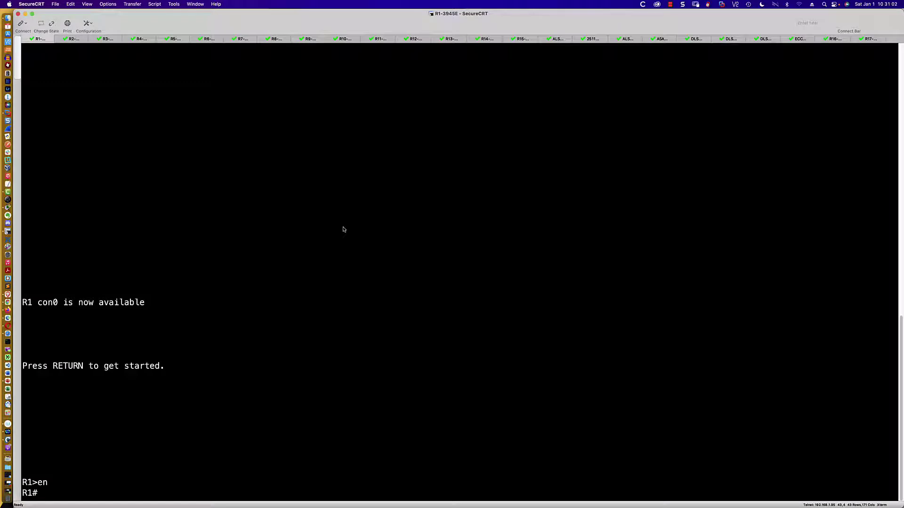
# Show R1's version, enter global config, and list the tacacs-server help options
pyautogui.write('sh ver')
pyautogui.press('Return')
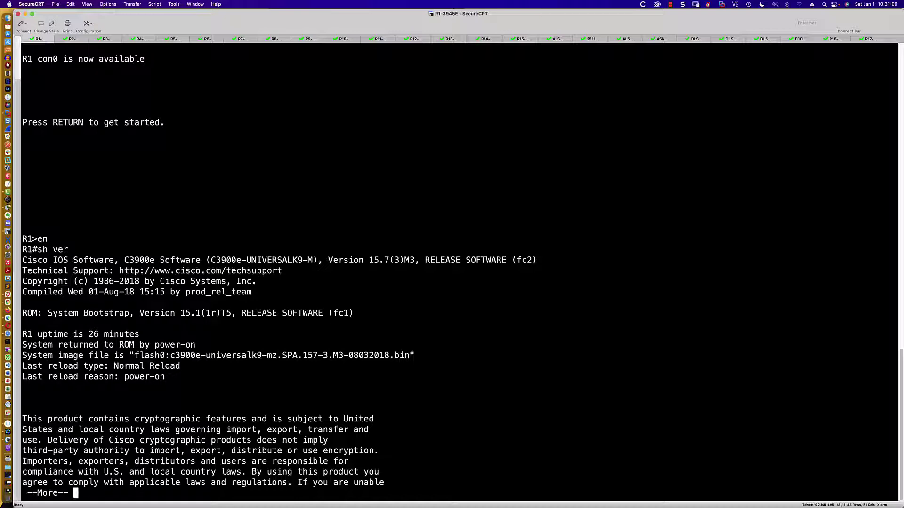
pyautogui.write('q')
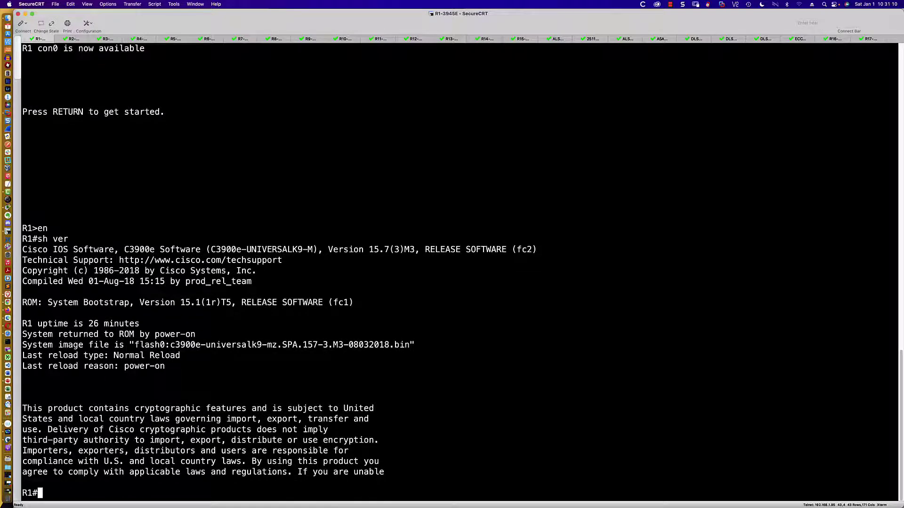
pyautogui.write('conf t')
pyautogui.press('Return')
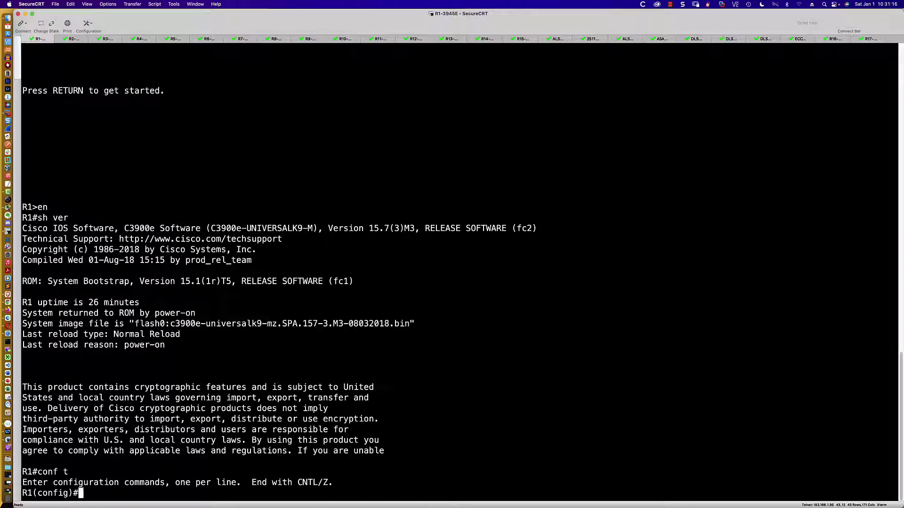
pyautogui.write('tacacs-ser')
pyautogui.press('Tab')
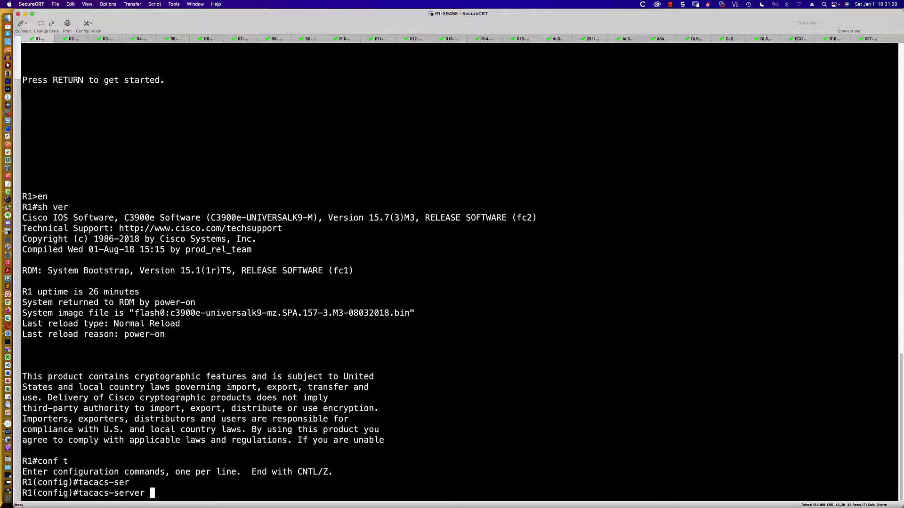
pyautogui.write('?')
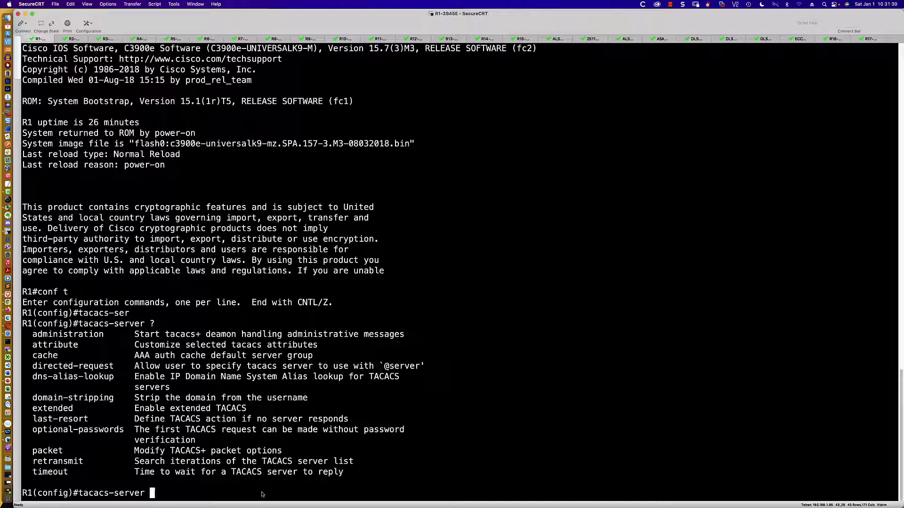
pyautogui.press('BackSpace')
pyautogui.press('BackSpace')
pyautogui.press('BackSpace')
pyautogui.press('BackSpace')
pyautogui.press('BackSpace')
pyautogui.press('BackSpace')
pyautogui.press('BackSpace')
pyautogui.press('BackSpace')
pyautogui.press('BackSpace')
pyautogui.press('BackSpace')
pyautogui.press('BackSpace')
pyautogui.press('BackSpace')
pyautogui.press('BackSpace')
# Enable aaa new-model on R1 and list the tacacs-server options again
pyautogui.write('aaa new')
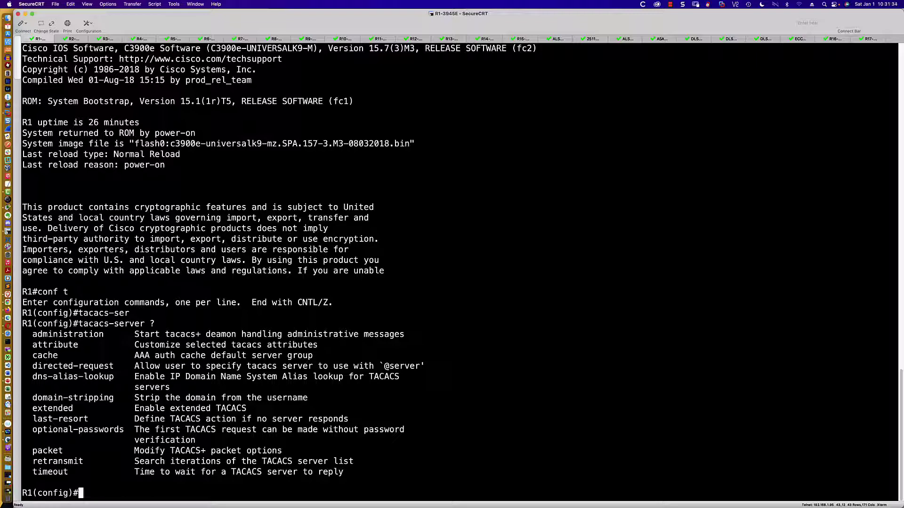
pyautogui.press('Tab')
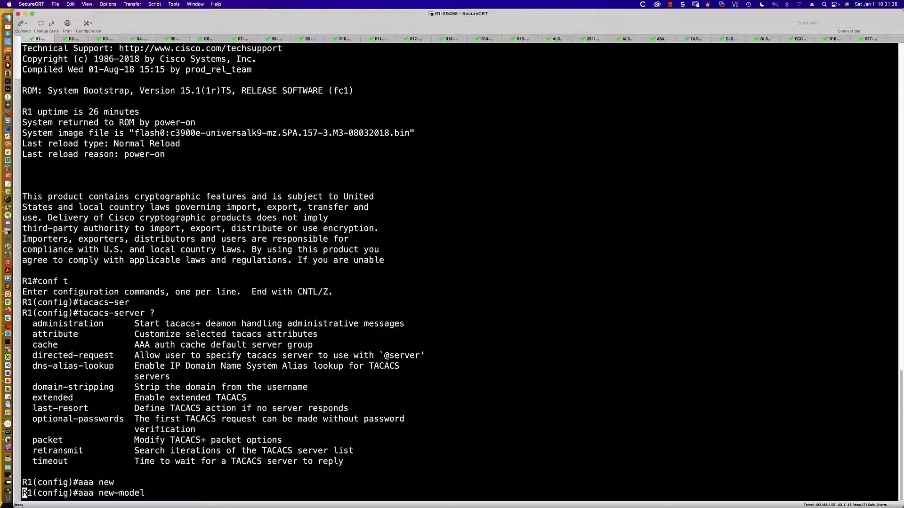
pyautogui.press('Return')
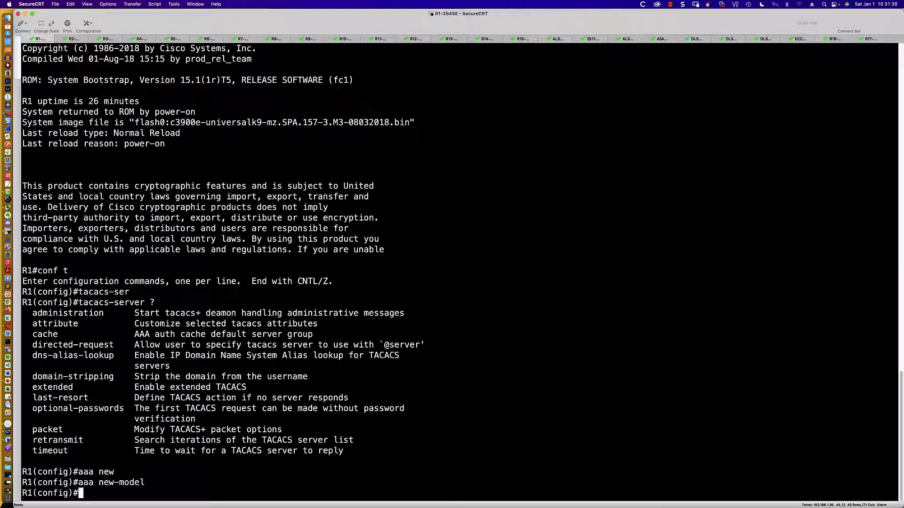
pyautogui.press('Up')
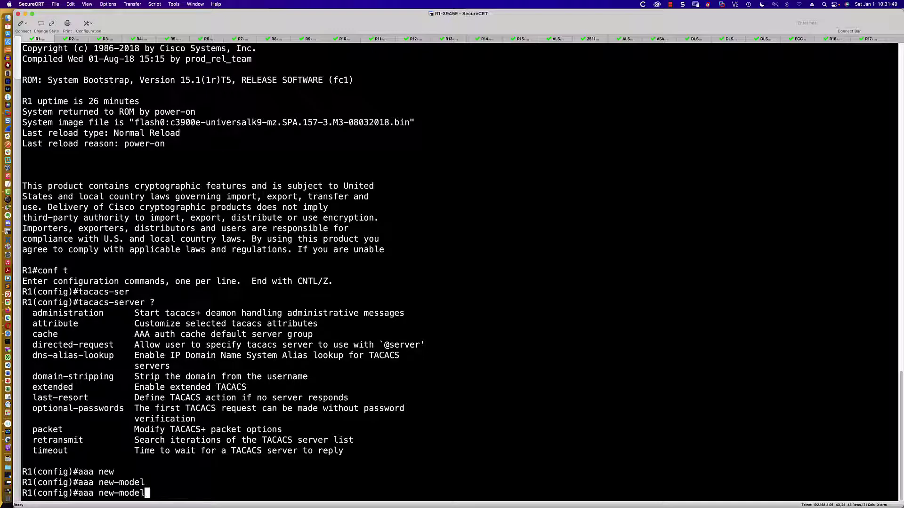
pyautogui.press('BackSpace')
pyautogui.press('BackSpace')
pyautogui.press('BackSpace')
pyautogui.press('BackSpace')
pyautogui.press('BackSpace')
pyautogui.press('BackSpace')
pyautogui.press('BackSpace')
pyautogui.press('BackSpace')
pyautogui.press('BackSpace')
pyautogui.press('BackSpace')
pyautogui.press('BackSpace')
pyautogui.press('BackSpace')
pyautogui.press('BackSpace')
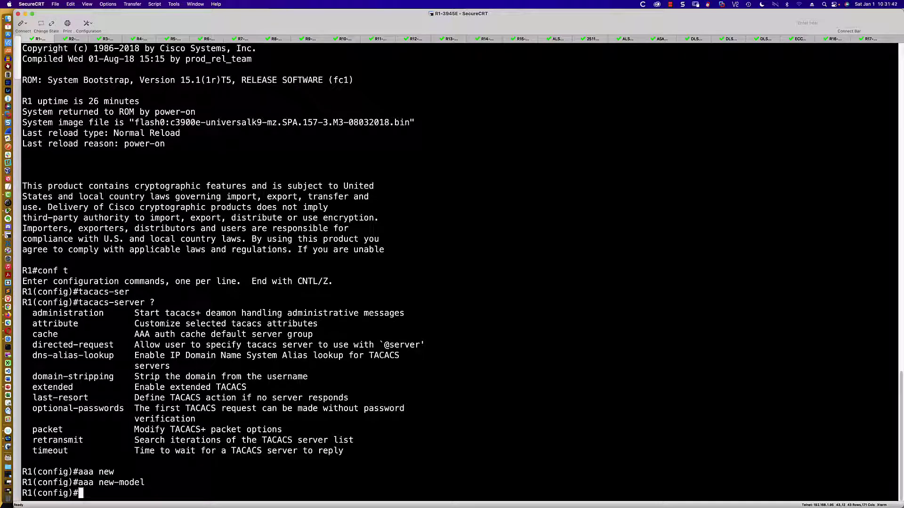
pyautogui.write('tacacs-ser')
pyautogui.press('Tab')
pyautogui.write('?')
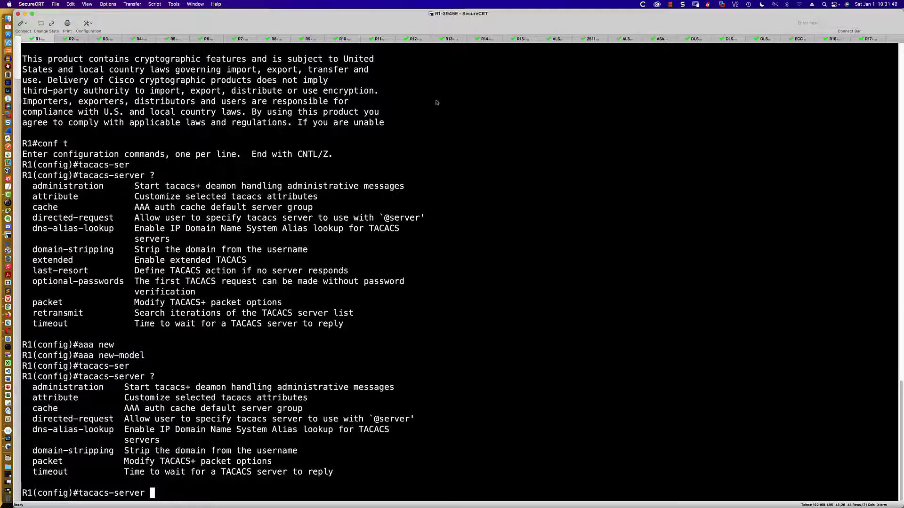
# On the R8-2811 session, enter privileged mode, show the version, and enter global config
pyautogui.click(280, 42)
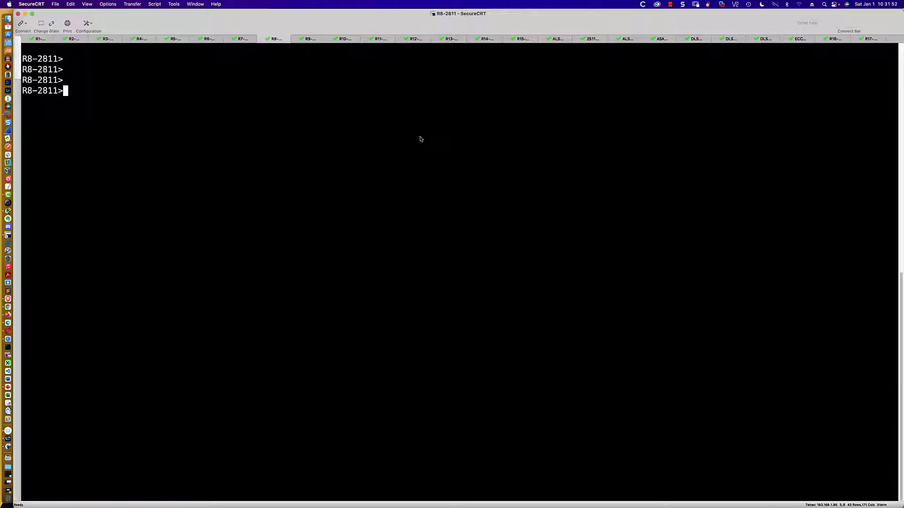
pyautogui.write('en')
pyautogui.press('Return')
pyautogui.write('sh ver')
pyautogui.press('Return')
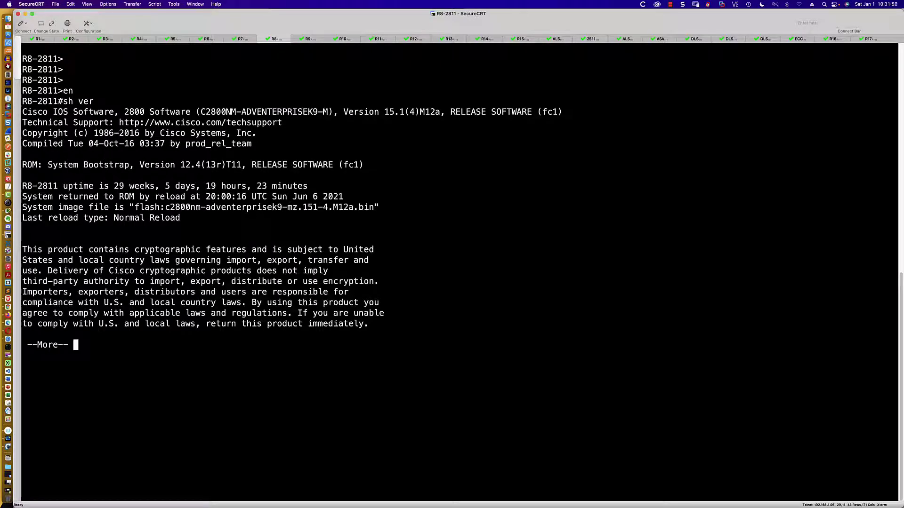
pyautogui.write('q')
pyautogui.write('con ft')
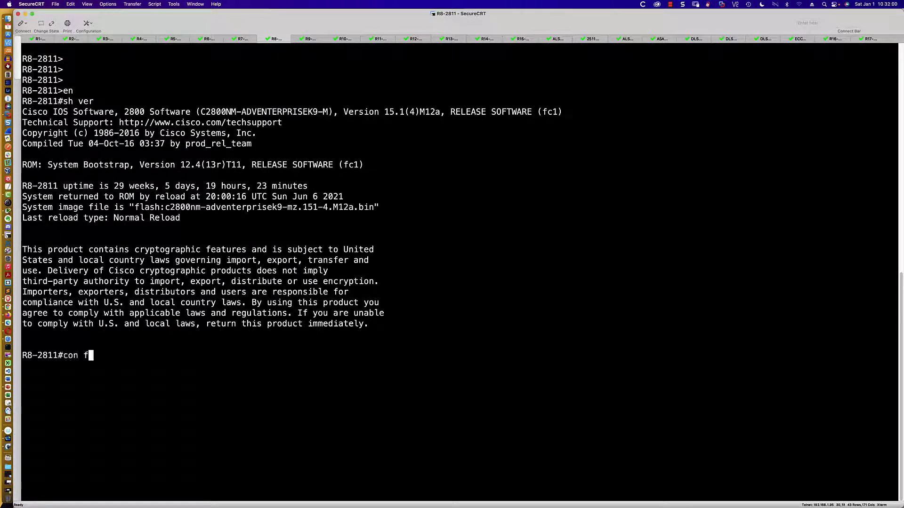
pyautogui.press('Return')
pyautogui.write('conf t')
pyautogui.press('Return')
# Enable aaa new-model on R8 and highlight the host and key lines in tacacs-server help
pyautogui.write('aaa new')
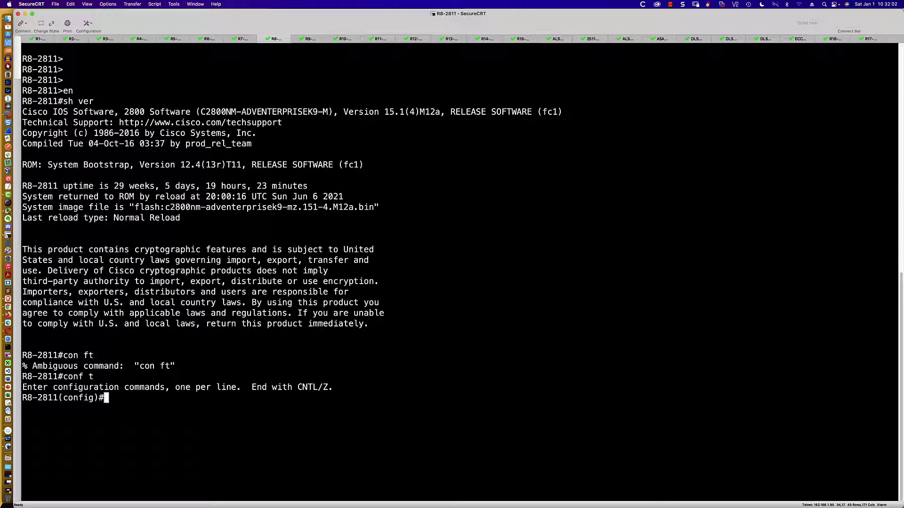
pyautogui.press('Tab')
pyautogui.press('Return')
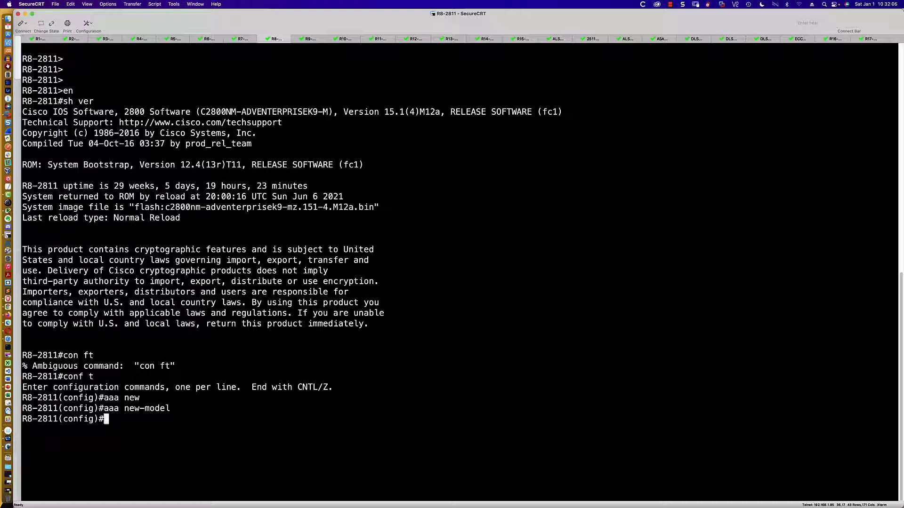
pyautogui.write('tacacs-server ?')
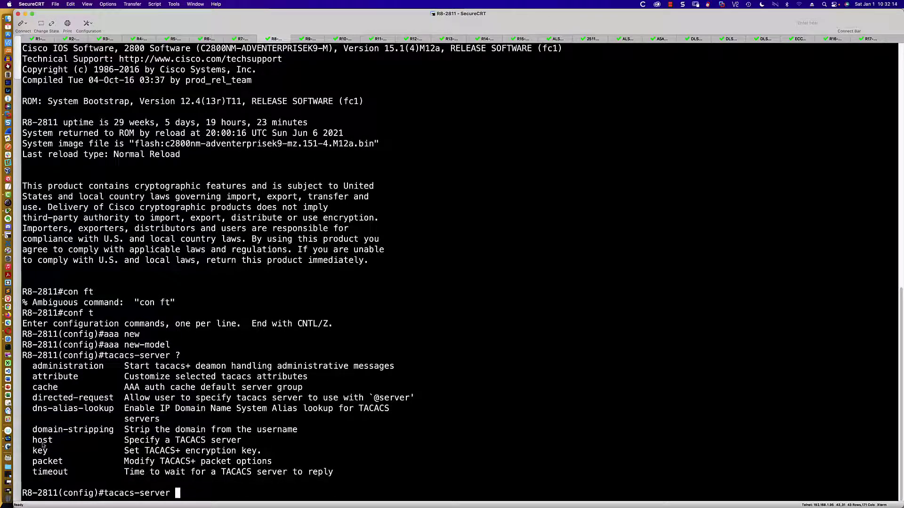
pyautogui.moveTo(33, 440); pyautogui.dragTo(271, 455)
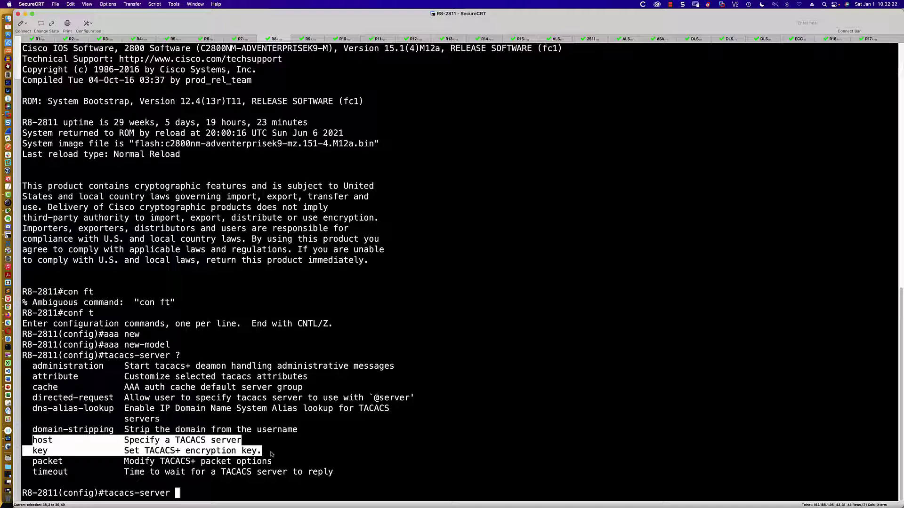
pyautogui.click(271, 454)
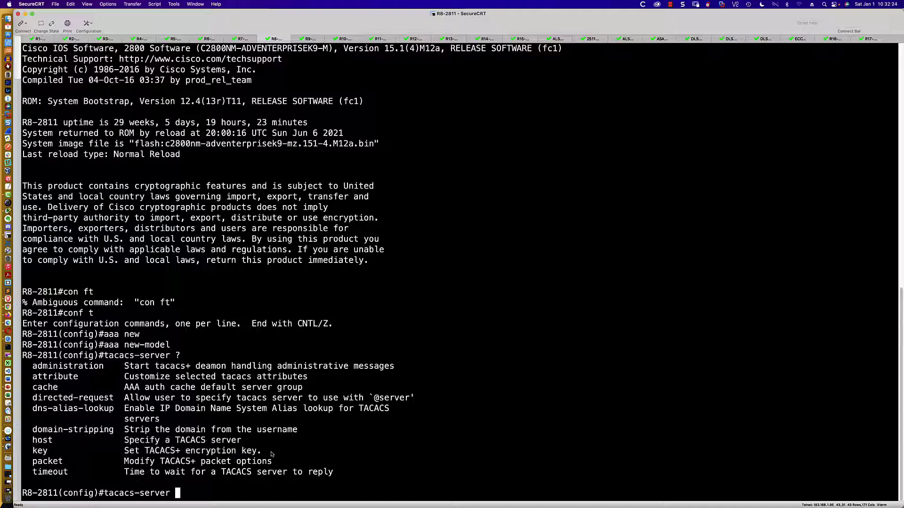
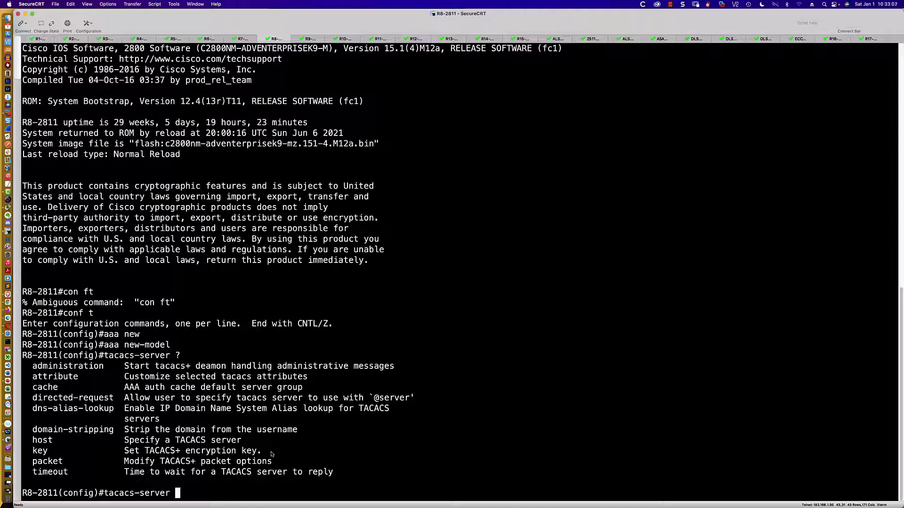
# On R8-2811, register 192.168.2.2 as a TACACS+ server with the legacy tacacs-server host command
pyautogui.write('host 192.168.2.2')
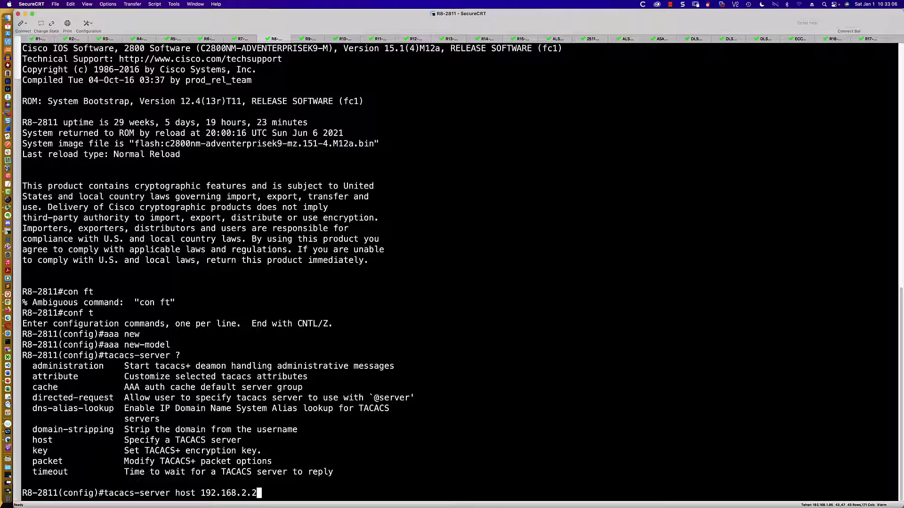
pyautogui.press('Return')
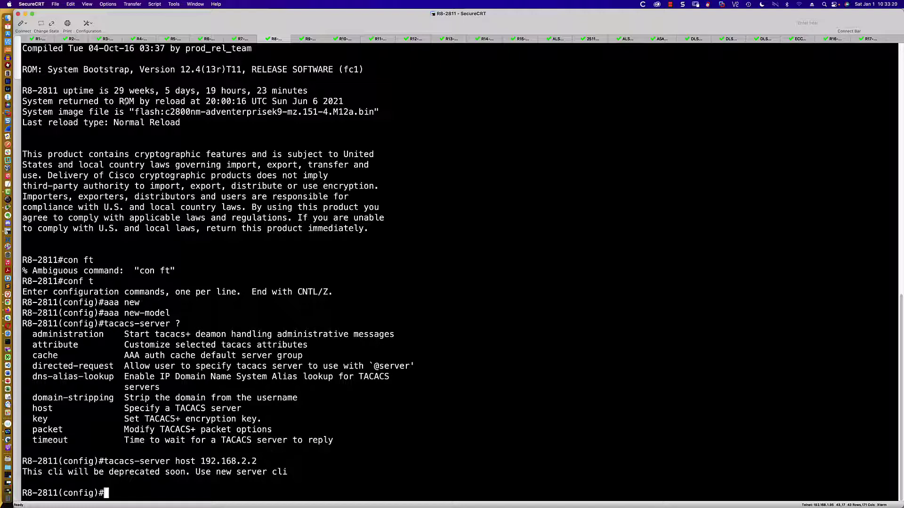
# On the R1 console, clear the partial line and query the options of 'tacacs server'
pyautogui.click(46, 39)
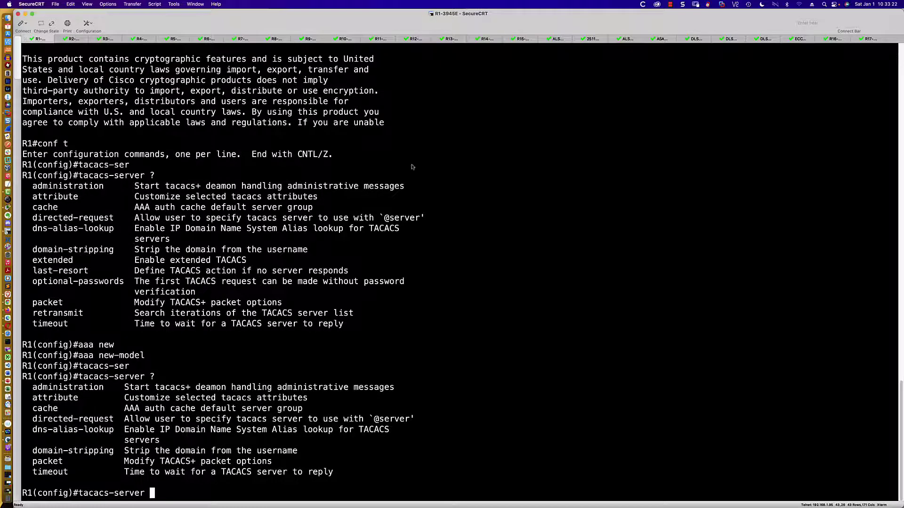
pyautogui.press('BackSpace')
pyautogui.press('BackSpace')
pyautogui.press('BackSpace')
pyautogui.press('BackSpace')
pyautogui.press('BackSpace')
pyautogui.press('BackSpace')
pyautogui.press('BackSpace')
pyautogui.press('BackSpace')
pyautogui.press('BackSpace')
pyautogui.press('BackSpace')
pyautogui.press('BackSpace')
pyautogui.press('BackSpace')
pyautogui.press('BackSpace')
pyautogui.press('BackSpace')
pyautogui.press('Return')
pyautogui.press('Return')
pyautogui.press('Return')
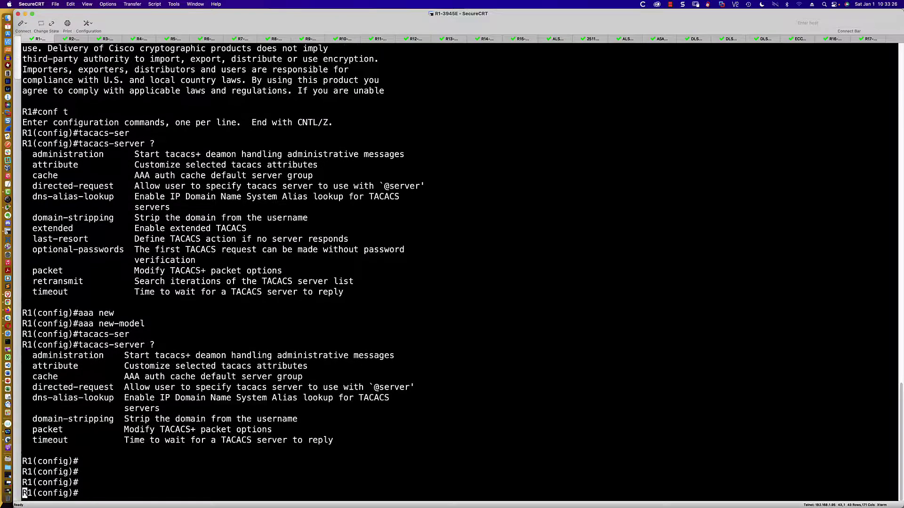
pyautogui.press('Return')
pyautogui.press('Return')
pyautogui.press('Return')
pyautogui.press('Return')
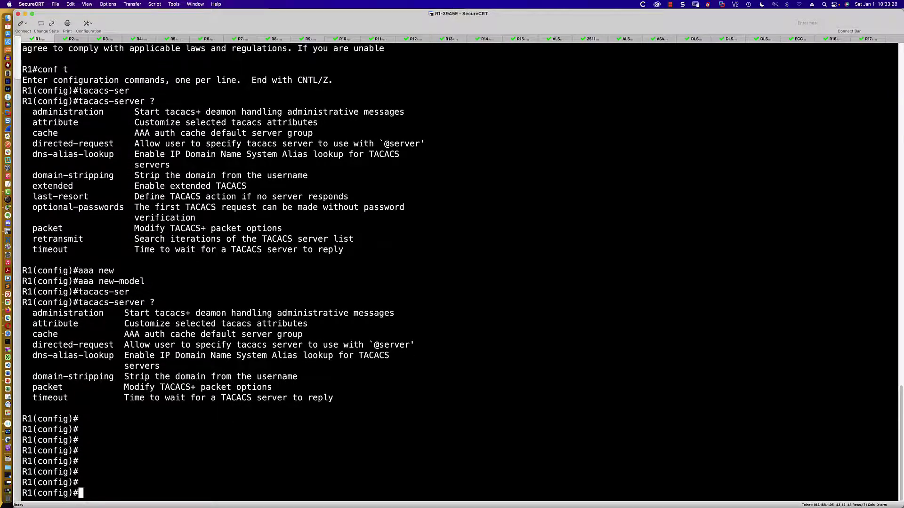
pyautogui.write('tacacs s')
pyautogui.write('erv')
pyautogui.press('Tab')
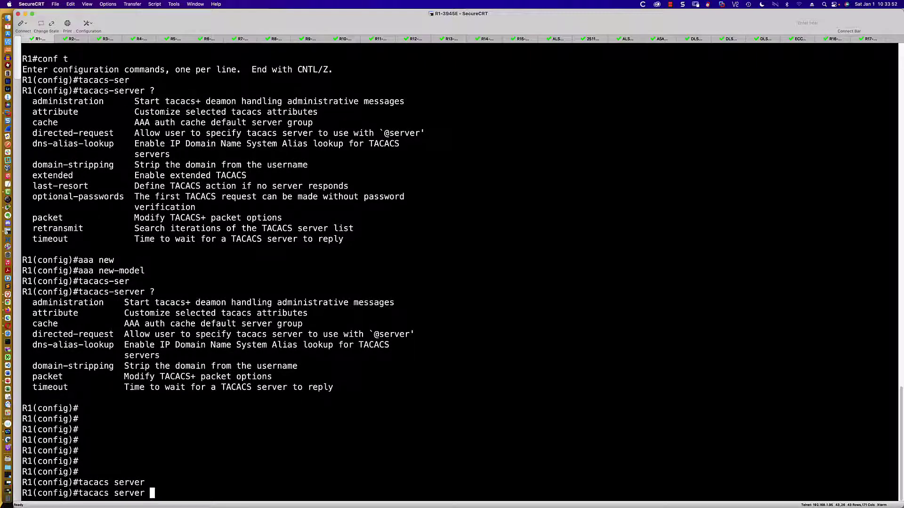
pyautogui.write('?')
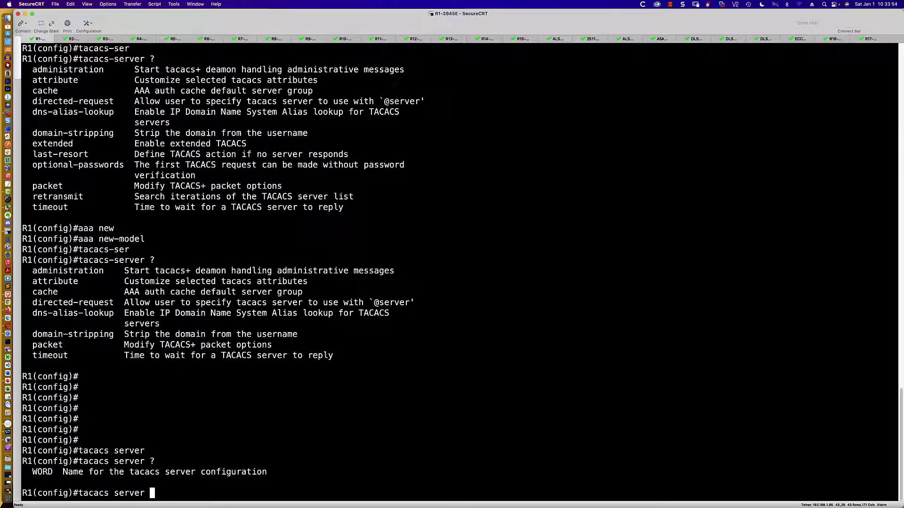
pyautogui.write('TAC_01')
# Create TACACS+ server TAC_01 with IPv4 address 192.168.2.2
pyautogui.press('Return')
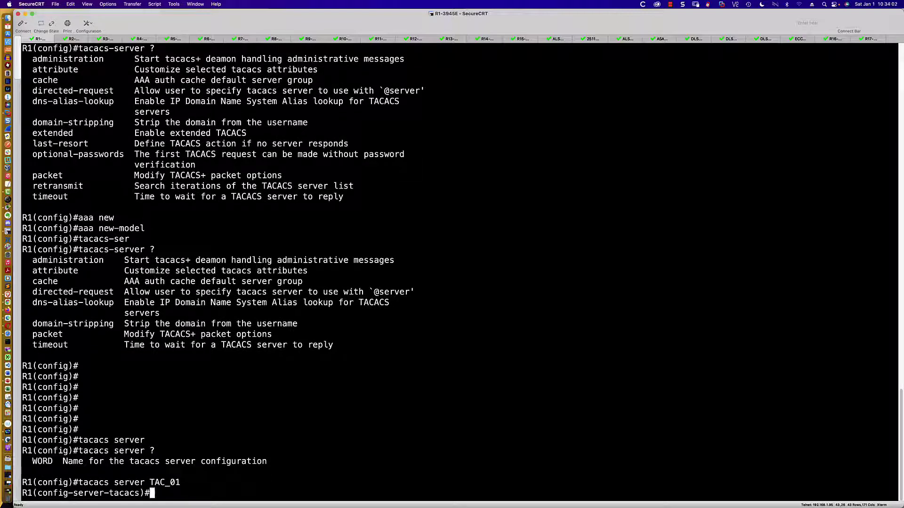
pyautogui.write('add')
pyautogui.press('Tab')
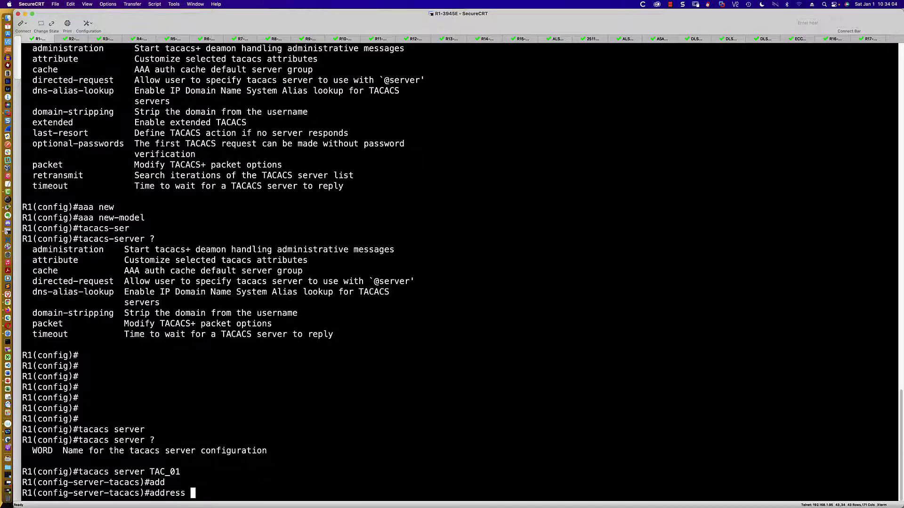
pyautogui.write('?')
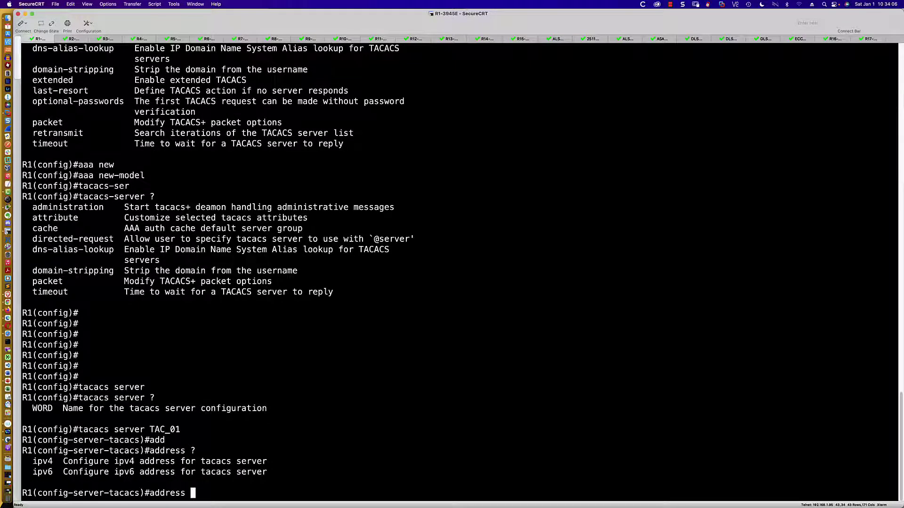
pyautogui.write('ipv4 192.168.2.2')
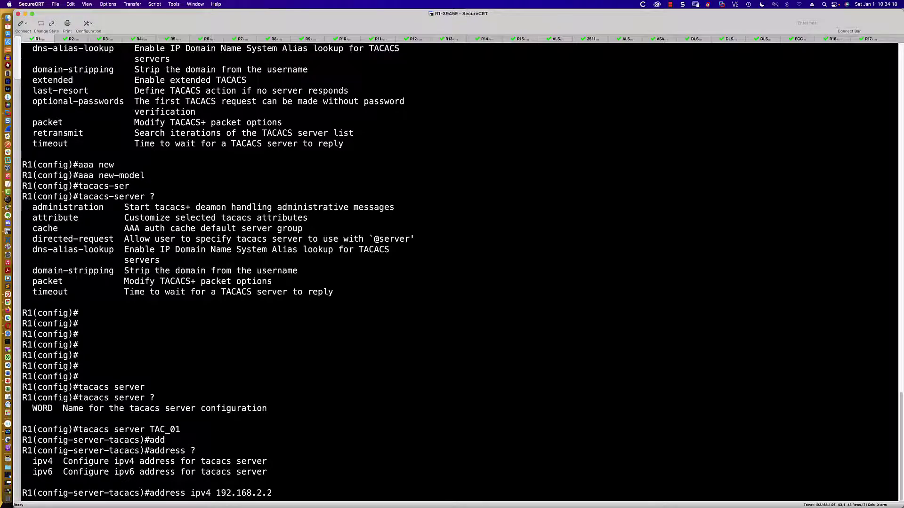
pyautogui.press('Return')
# Give TAC_01 IPv6 address 2001:db8:1:1::1 and the shared encryption key
pyautogui.write('add')
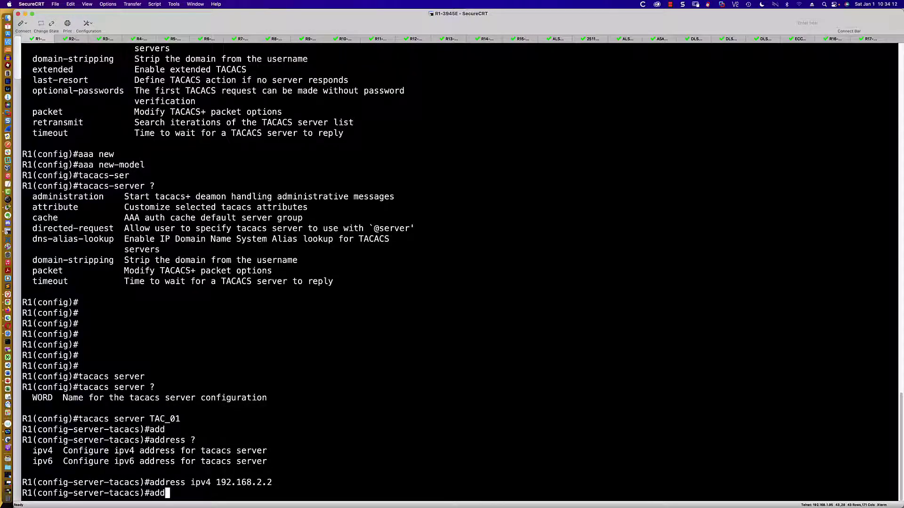
pyautogui.press('Tab')
pyautogui.write('ipv6')
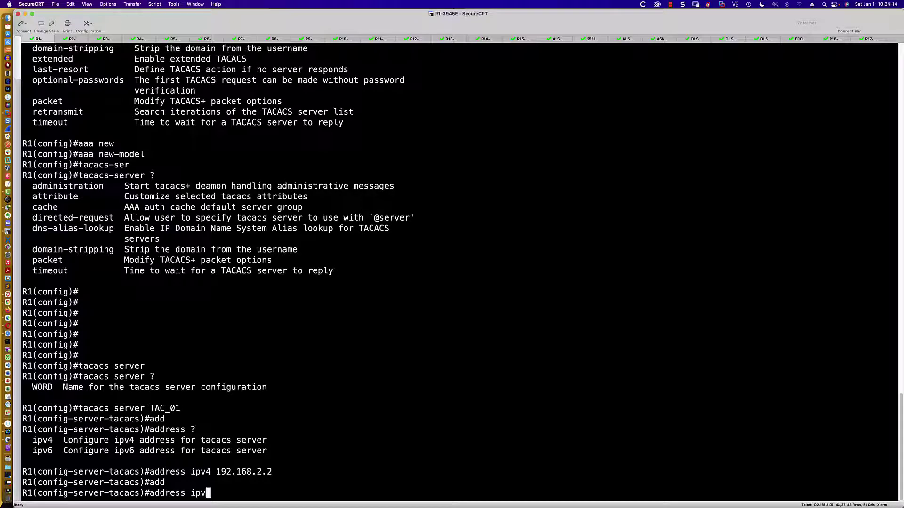
pyautogui.write(' 2001:')
pyautogui.press('BackSpace')
pyautogui.press('BackSpace')
pyautogui.press('BackSpace')
pyautogui.press('BackSpace')
pyautogui.write('001:db8:')
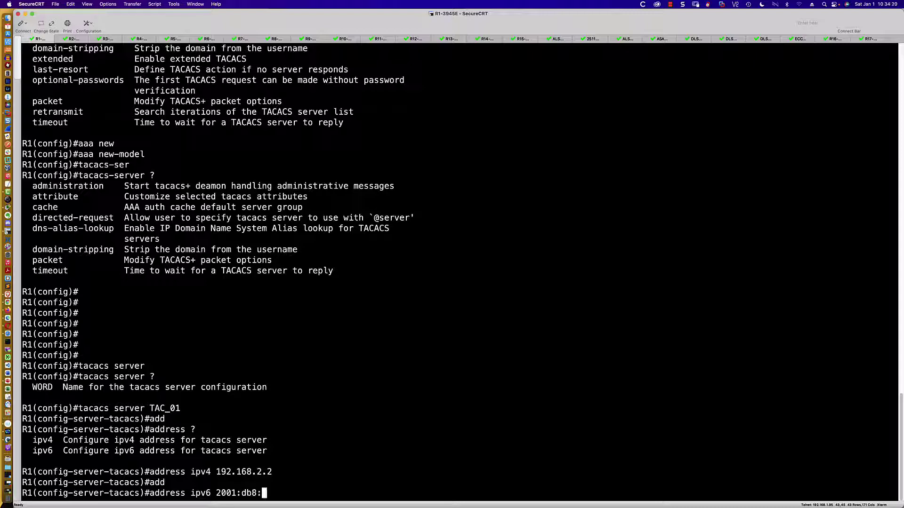
pyautogui.write('1:1::1')
pyautogui.press('Return')
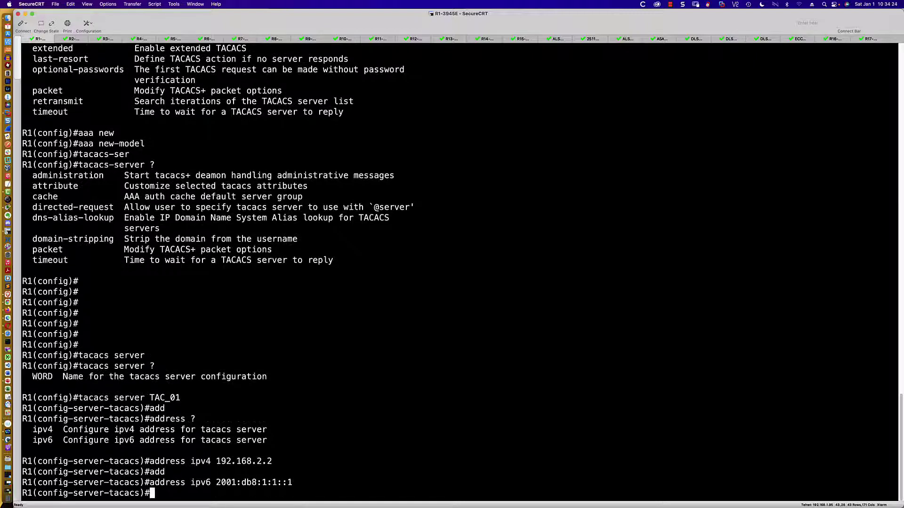
pyautogui.press('Return')
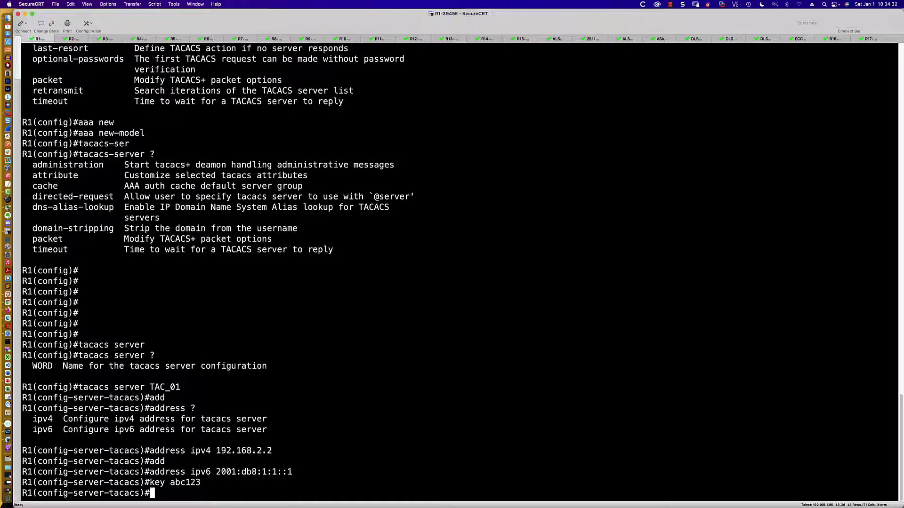
pyautogui.press('Return')
pyautogui.press('Return')
pyautogui.press('Return')
pyautogui.press('Return')
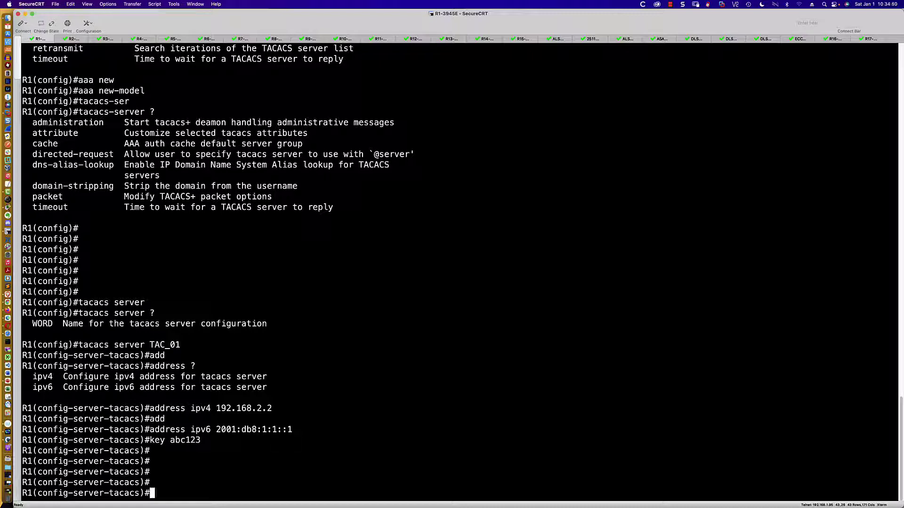
pyautogui.write('tacacs')
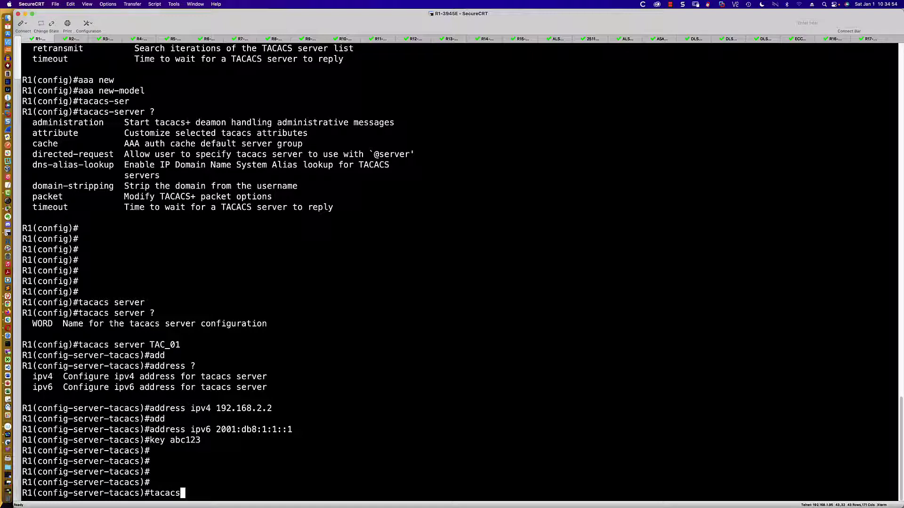
pyautogui.write(' server')
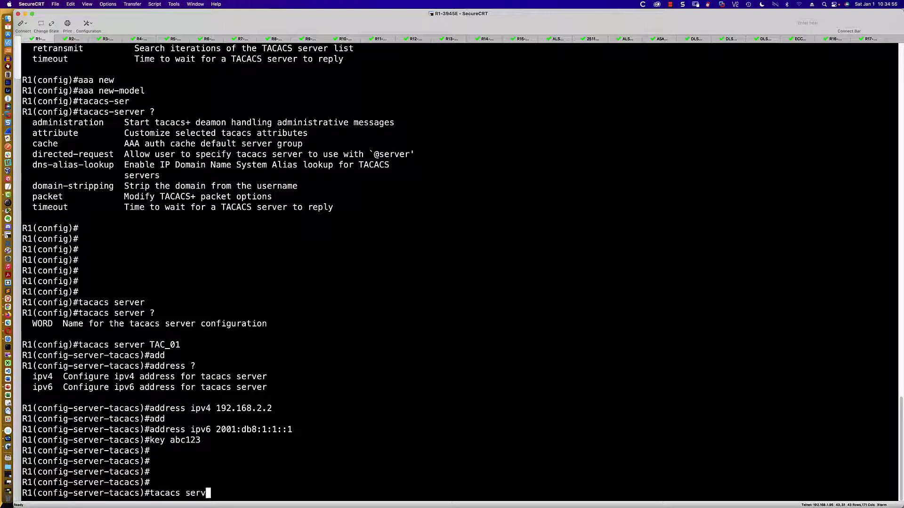
pyautogui.write(' TAC_02')
# Create a second TACACS+ server TAC_02 with IPv4 address 192.168.2.3
pyautogui.press('Return')
pyautogui.write('add')
pyautogui.press('Tab')
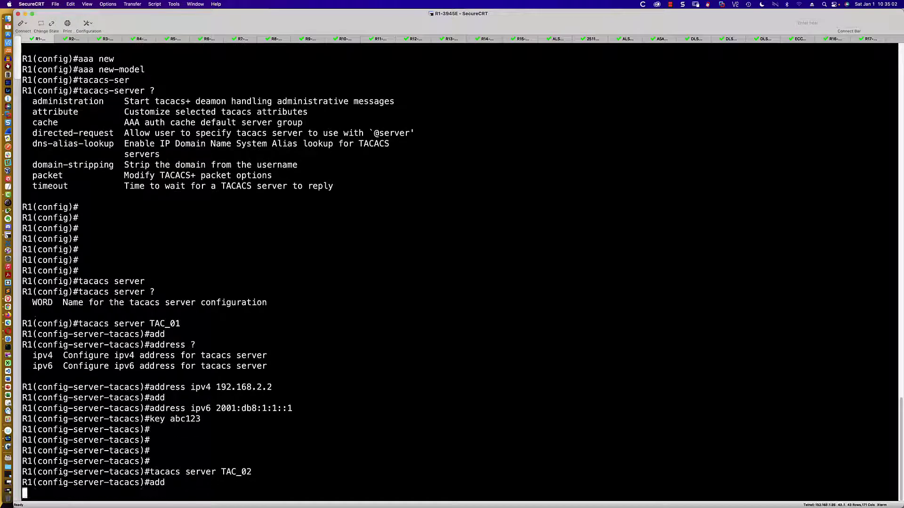
pyautogui.write('ipv4')
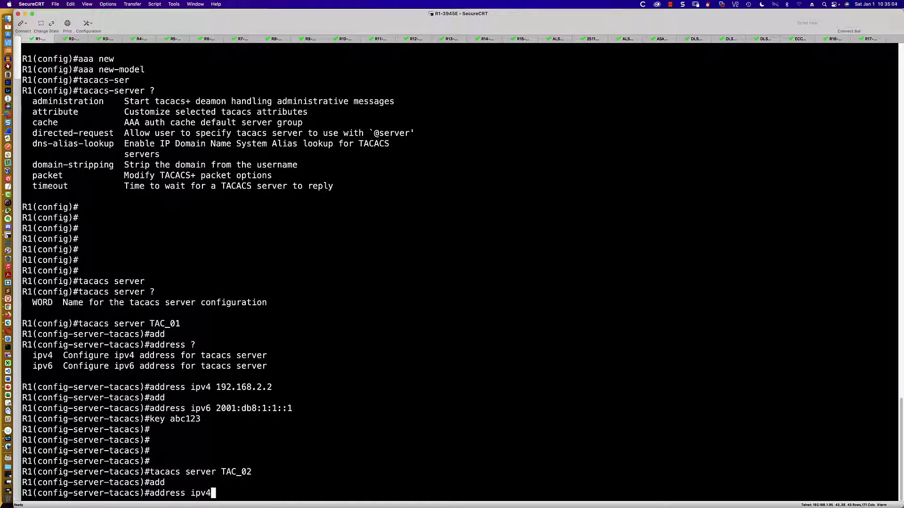
pyautogui.write(' 192.168.2.3')
pyautogui.press('Return')
# Give TAC_02 IPv6 address 2001:db8:1:1::3, editing the recalled TAC_01 address line
pyautogui.press('Up')
pyautogui.press('Up')
pyautogui.press('Up')
pyautogui.press('Up')
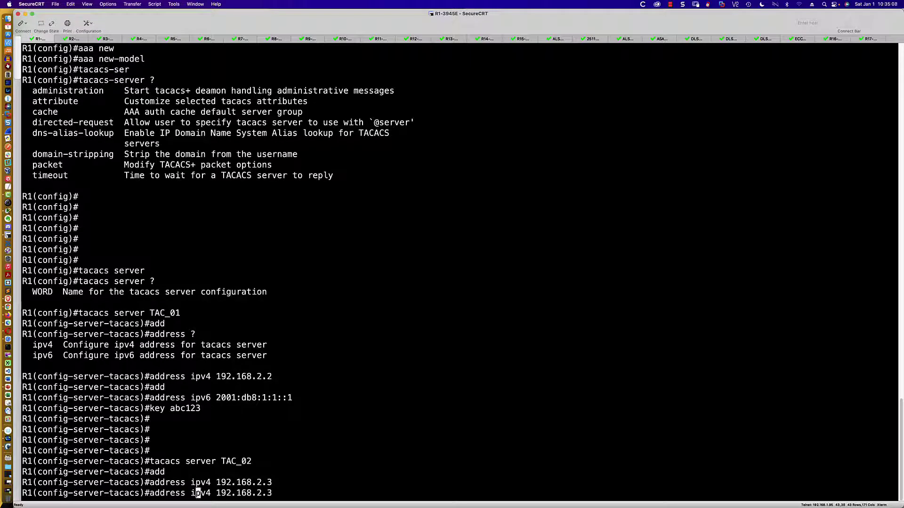
pyautogui.press('BackSpace')
pyautogui.press('BackSpace')
pyautogui.press('BackSpace')
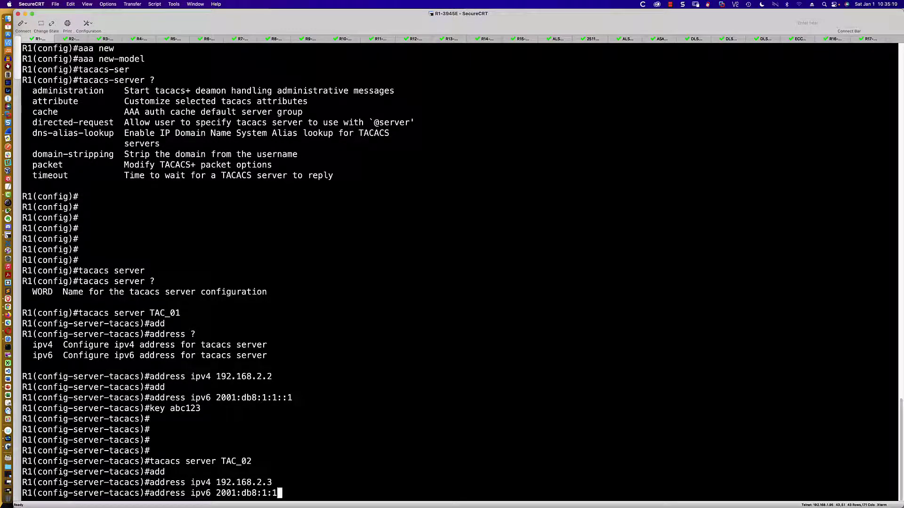
pyautogui.write('::2')
pyautogui.press('BackSpace')
pyautogui.write('3')
pyautogui.press('Return')
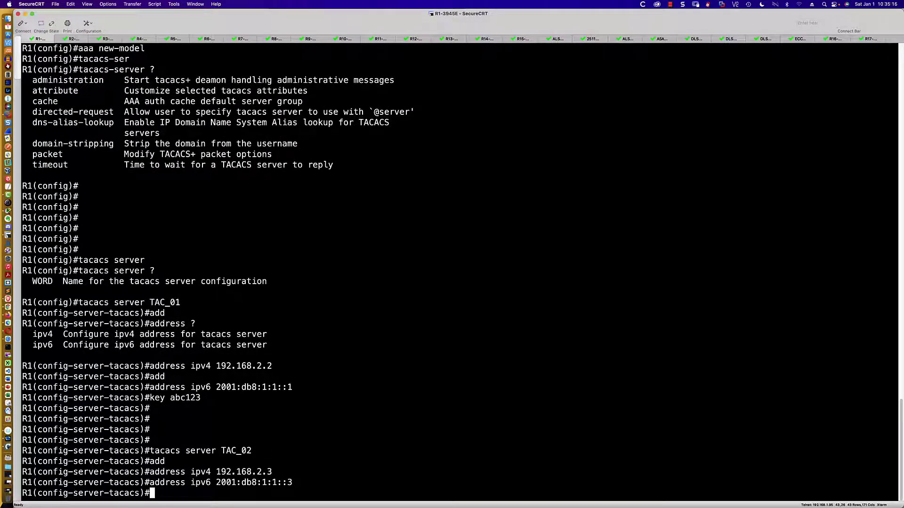
pyautogui.press('Return')
pyautogui.press('Return')
pyautogui.press('Return')
pyautogui.write('do sh run ')
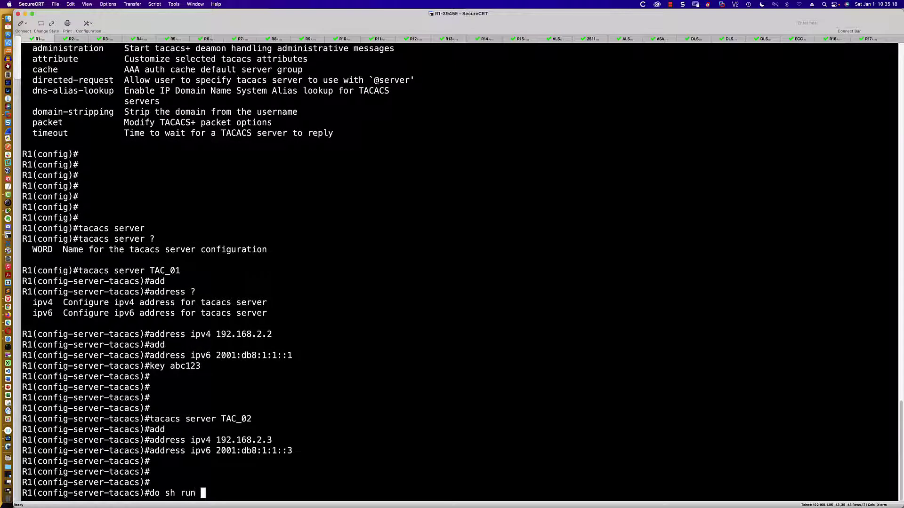
pyautogui.write('| inc sec tacacs')
# Display the tacacs server sections of R1's running configuration
pyautogui.press('Return')
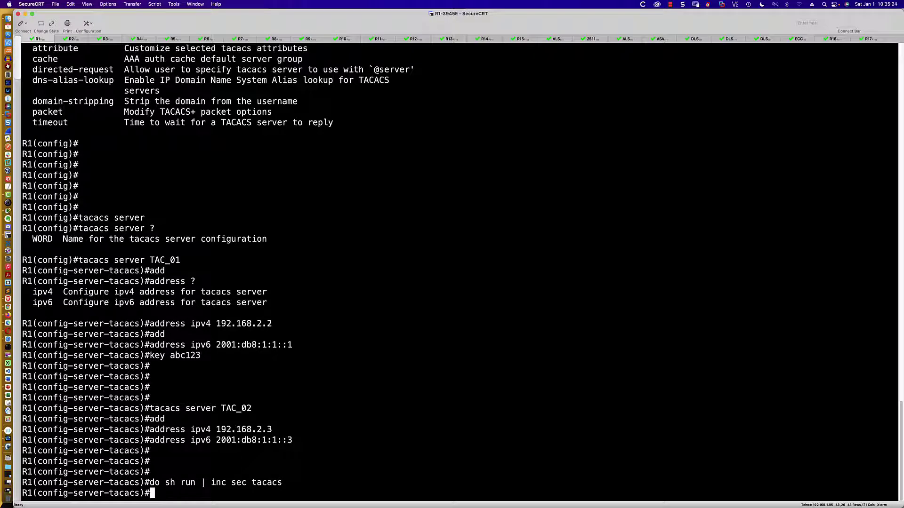
pyautogui.press('Up')
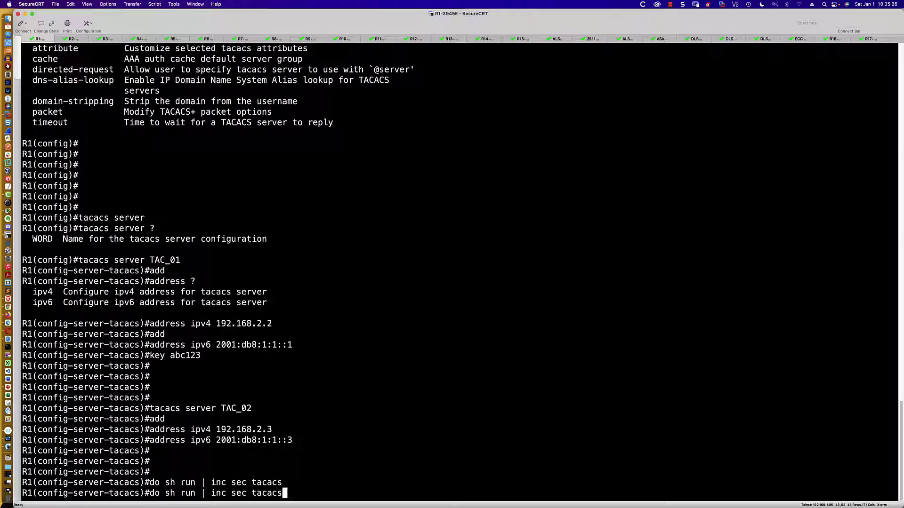
pyautogui.press('BackSpace')
pyautogui.press('BackSpace')
pyautogui.press('BackSpace')
pyautogui.press('BackSpace')
pyautogui.press('BackSpace')
pyautogui.press('BackSpace')
pyautogui.press('BackSpace')
pyautogui.press('BackSpace')
pyautogui.press('BackSpace')
pyautogui.press('BackSpace')
pyautogui.press('BackSpace')
pyautogui.press('BackSpace')
pyautogui.press('BackSpace')
pyautogui.press('BackSpace')
pyautogui.write('sec tacacs server')
pyautogui.press('Return')
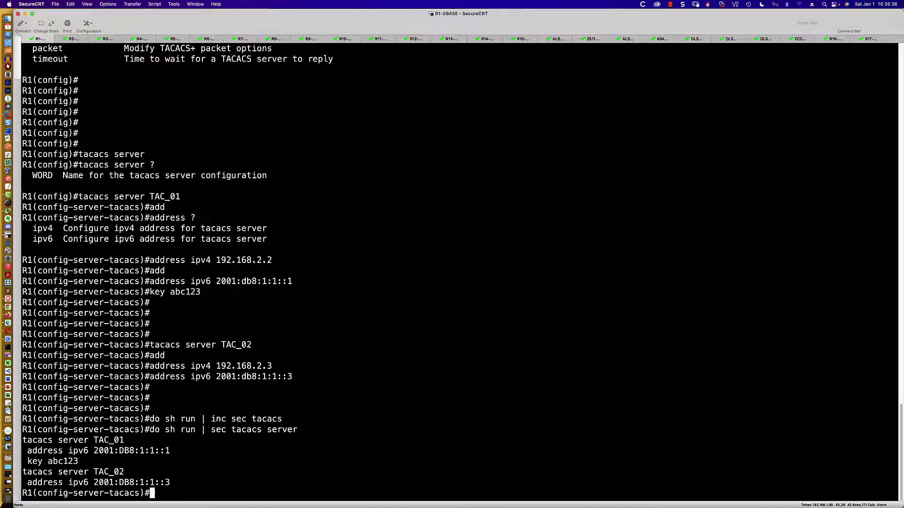
# Apply the shared encryption key to TAC_02 and confirm both servers carry it
pyautogui.press('Return')
pyautogui.press('Return')
pyautogui.press('Return')
pyautogui.press('Return')
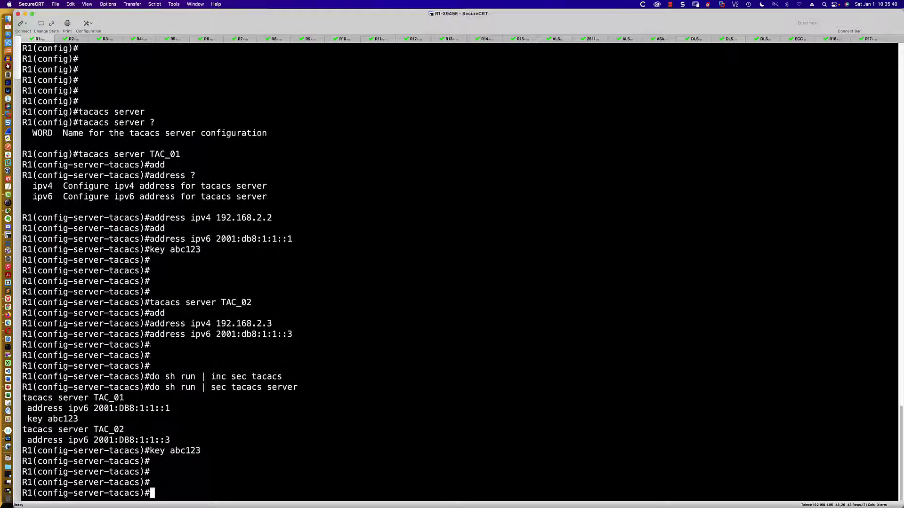
pyautogui.press('Up')
pyautogui.press('Up')
pyautogui.press('Return')
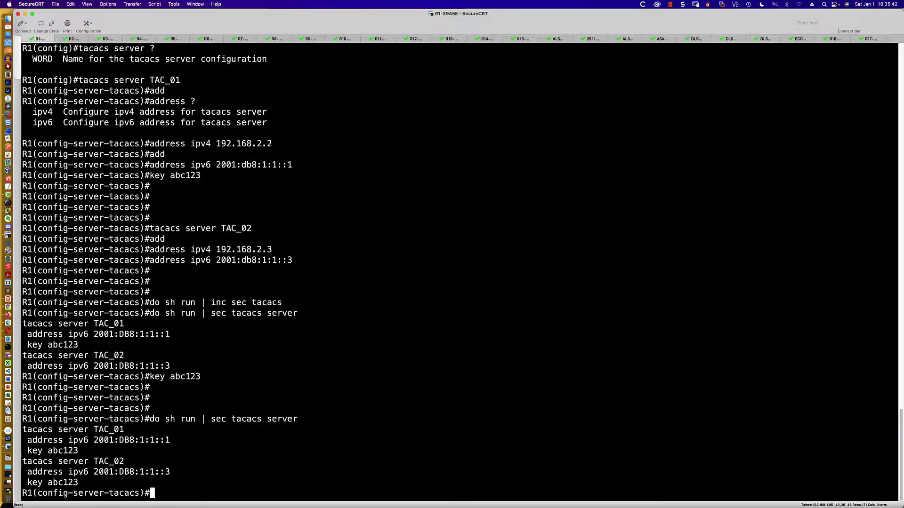
pyautogui.press('Return')
pyautogui.press('Return')
pyautogui.press('Return')
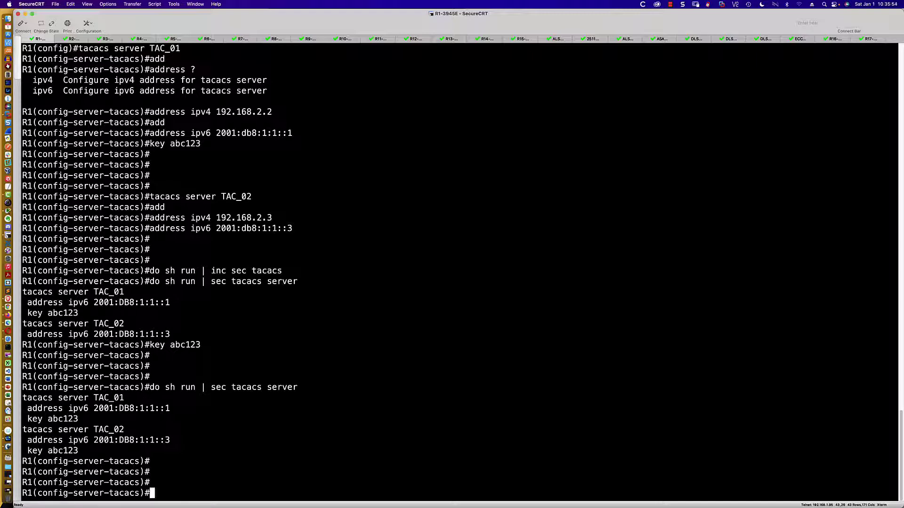
# Reapply IPv4 address 192.168.2.3 to TAC_02 and confirm it in the running config
pyautogui.write('ip')
pyautogui.press('Up')
pyautogui.press('Up')
pyautogui.press('Up')
pyautogui.press('Up')
pyautogui.press('Up')
pyautogui.press('Up')
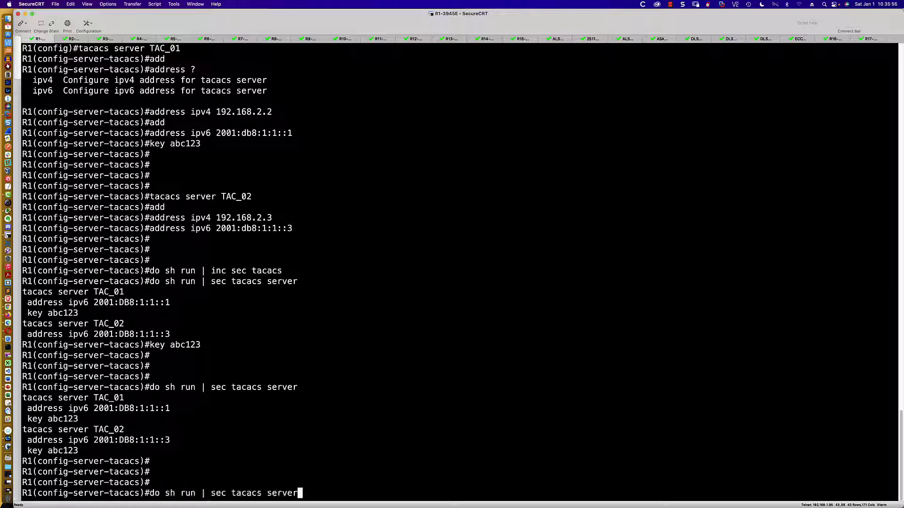
pyautogui.press('Return')
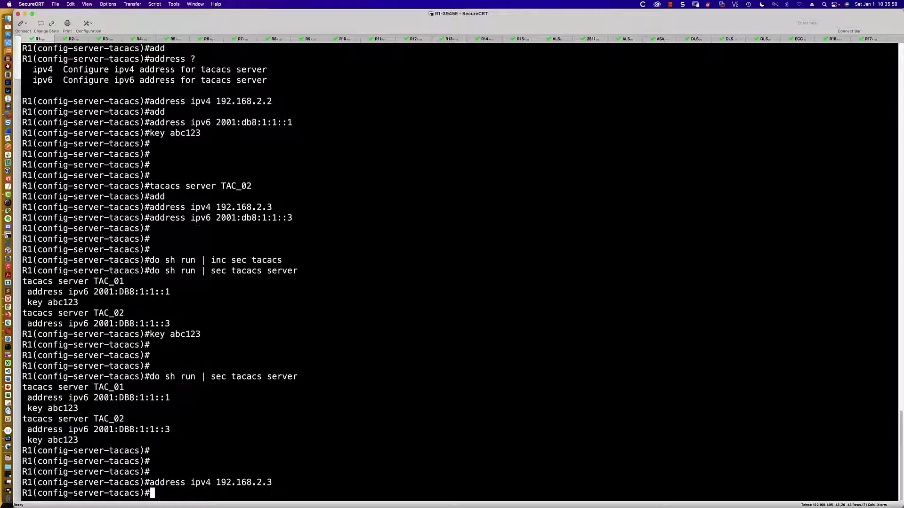
pyautogui.press('Up')
pyautogui.press('Up')
pyautogui.press('Return')
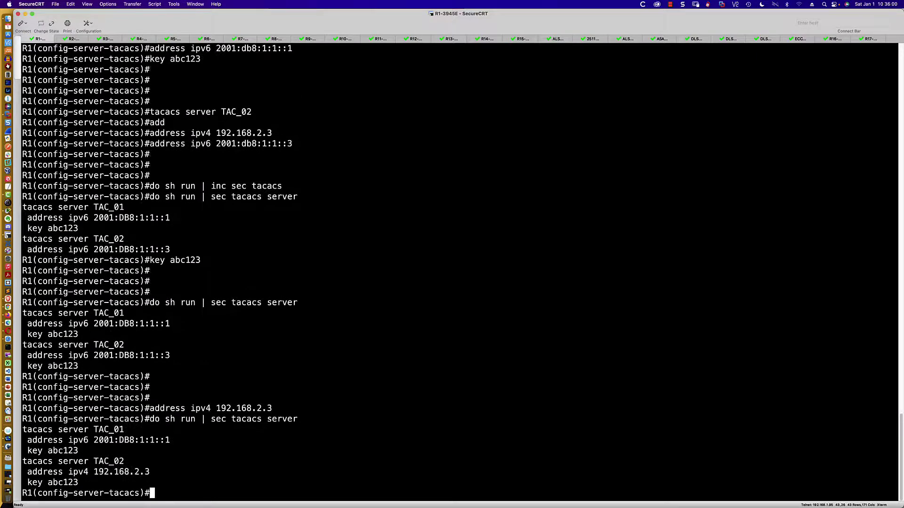
pyautogui.press('Return')
pyautogui.press('Return')
pyautogui.press('Return')
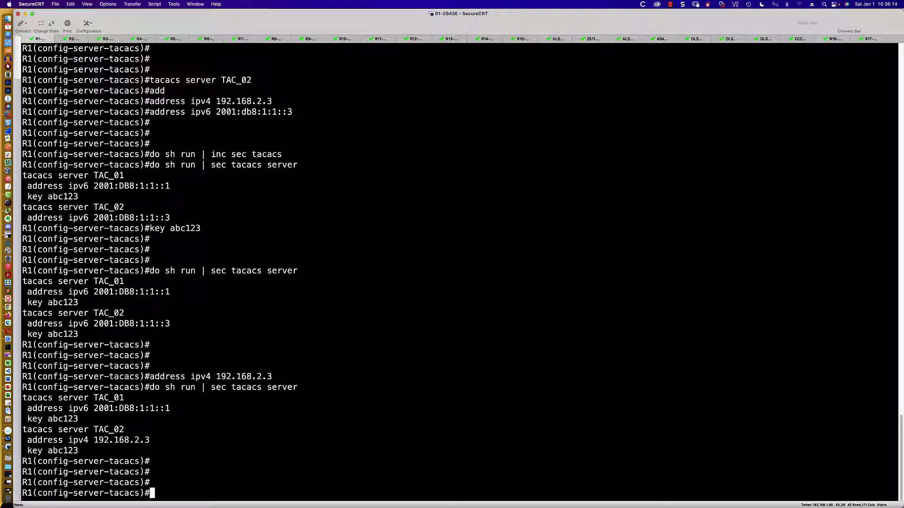
pyautogui.press('Return')
pyautogui.press('Return')
pyautogui.press('Return')
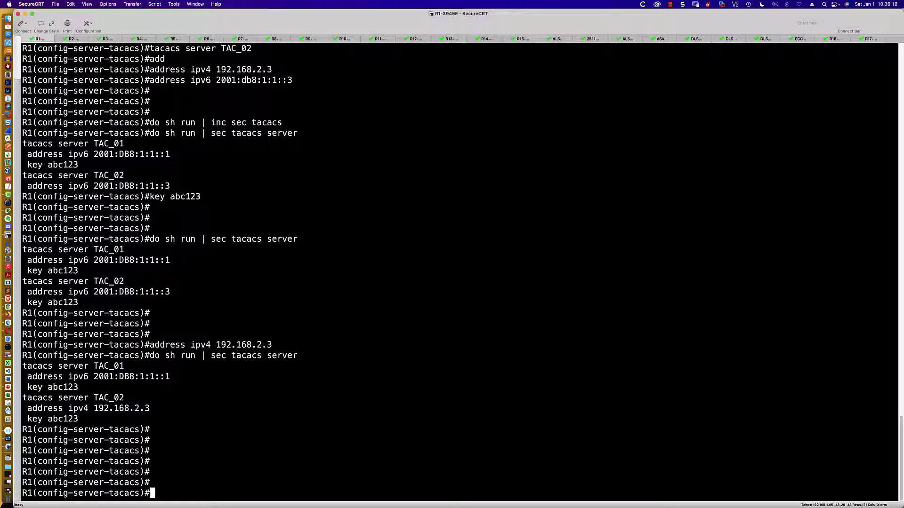
# Check the 'aaa group server' syntax options, then exit TACACS server configuration
pyautogui.write('aaa group server tac')
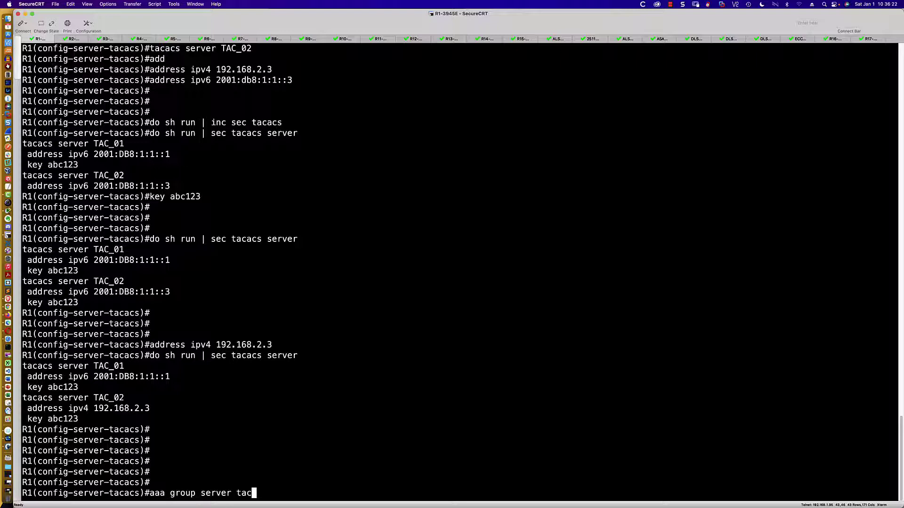
pyautogui.press('Tab')
pyautogui.press('BackSpace')
pyautogui.press('BackSpace')
pyautogui.press('BackSpace')
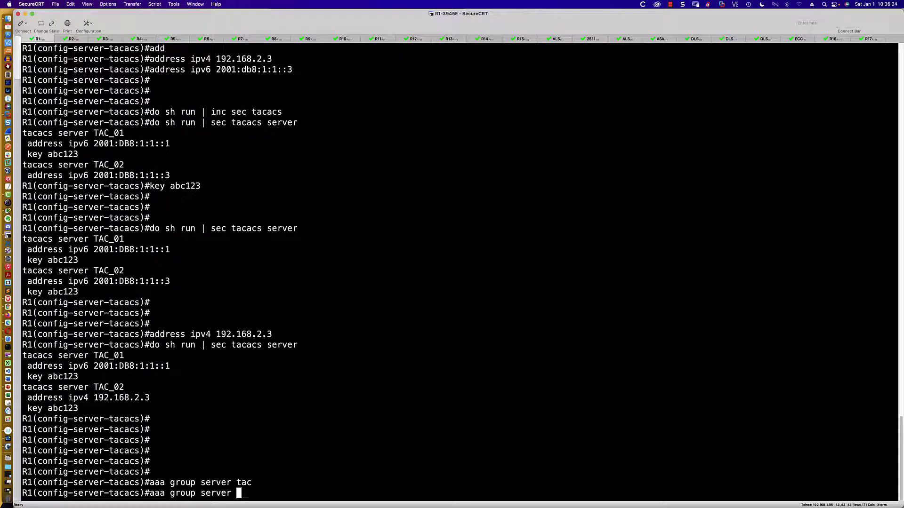
pyautogui.write('?')
pyautogui.press('BackSpace')
pyautogui.press('BackSpace')
pyautogui.press('BackSpace')
pyautogui.press('BackSpace')
pyautogui.press('BackSpace')
pyautogui.press('BackSpace')
pyautogui.press('BackSpace')
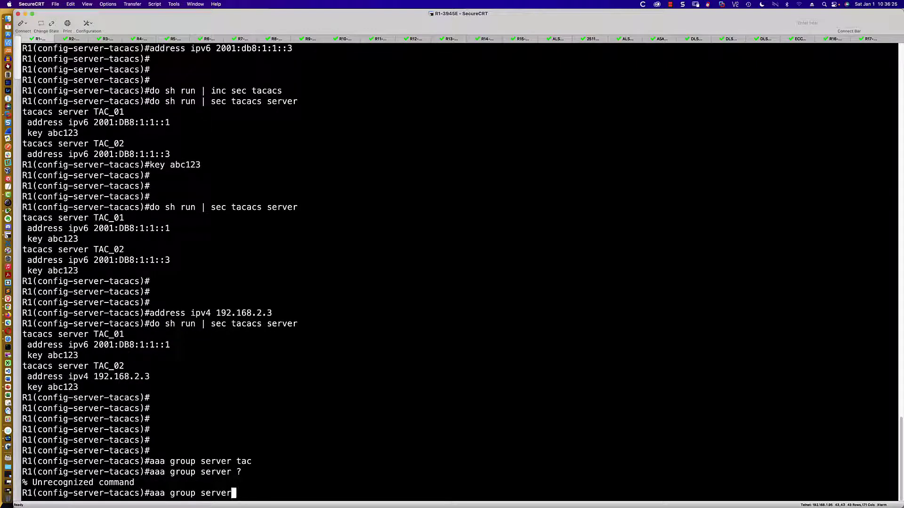
pyautogui.write('?')
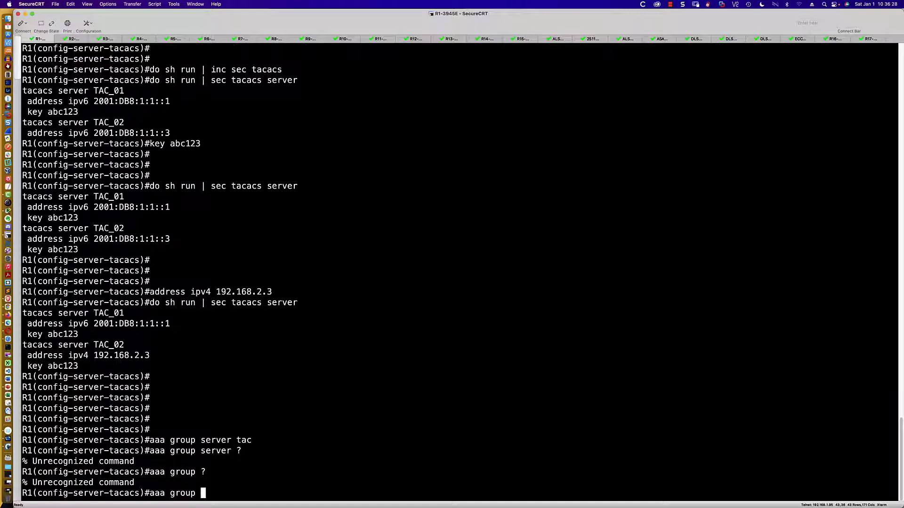
pyautogui.press('BackSpace')
pyautogui.press('BackSpace')
pyautogui.press('BackSpace')
pyautogui.press('BackSpace')
pyautogui.press('BackSpace')
pyautogui.press('BackSpace')
pyautogui.press('BackSpace')
pyautogui.press('BackSpace')
pyautogui.press('BackSpace')
pyautogui.press('BackSpace')
pyautogui.write('exit')
pyautogui.press('Return')
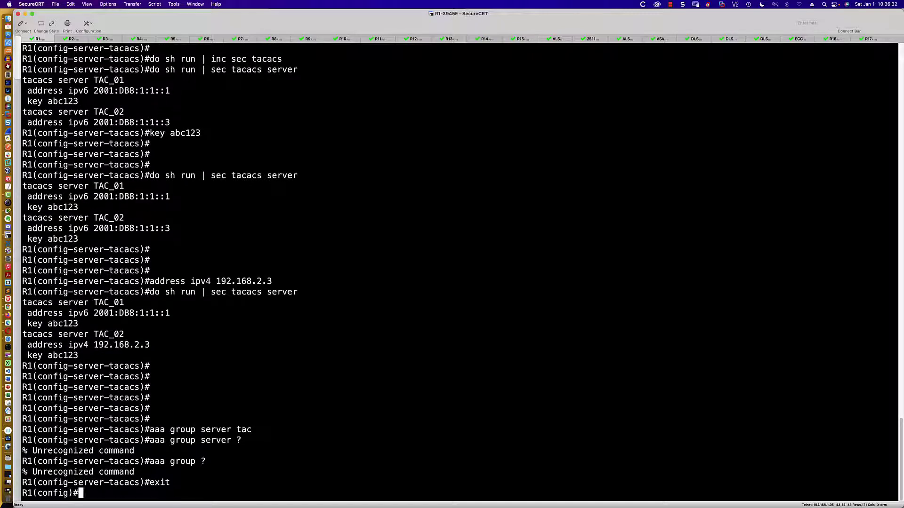
pyautogui.press('Return')
pyautogui.press('Return')
# Create the tacacs+ server group TACACS_SERVER_GROUP with 'aaa group server tacacs+'
pyautogui.write('aaa group ')
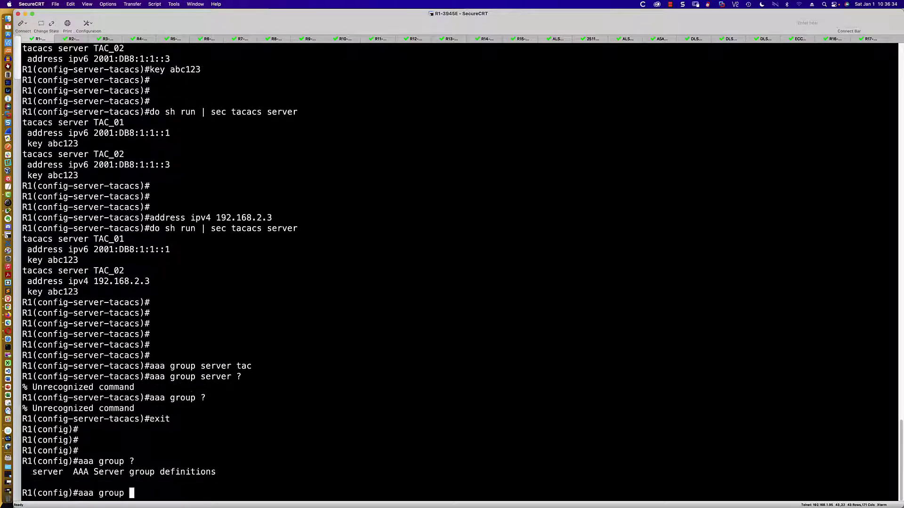
pyautogui.write('?server')
pyautogui.press('Tab')
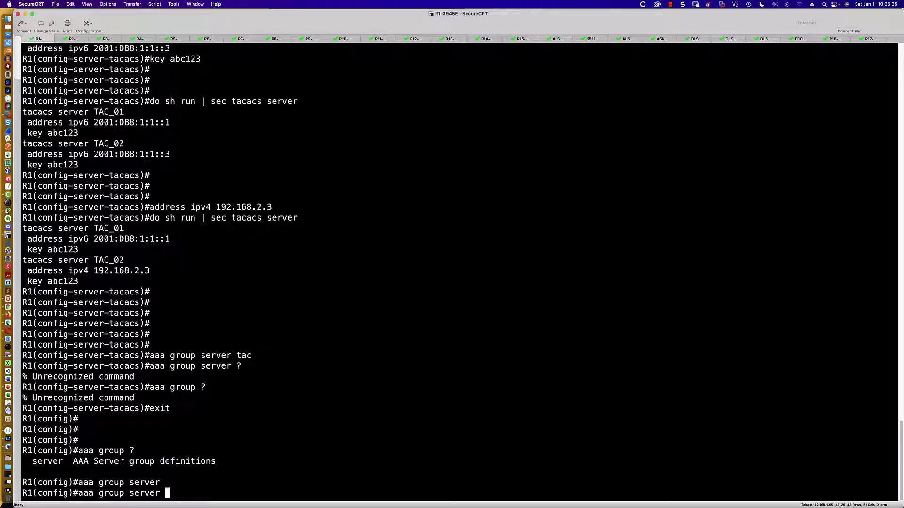
pyautogui.write('?')
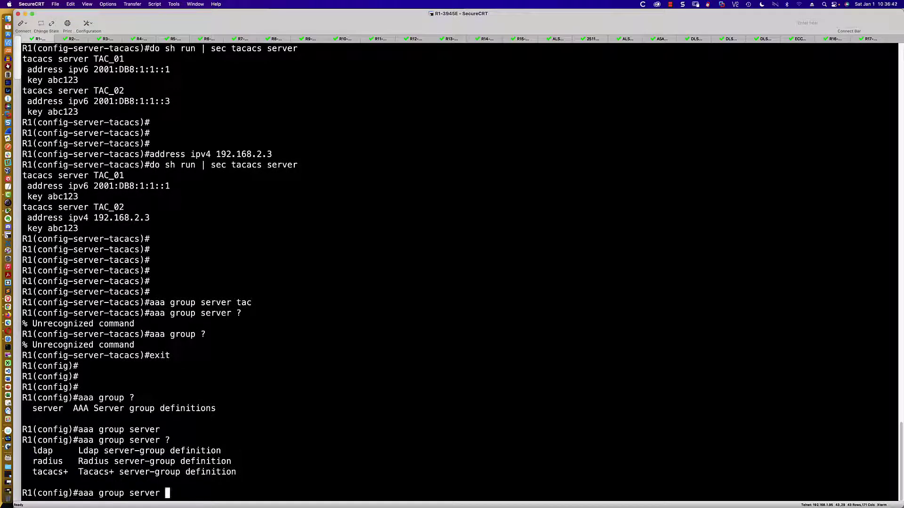
pyautogui.write('tac')
pyautogui.press('Tab')
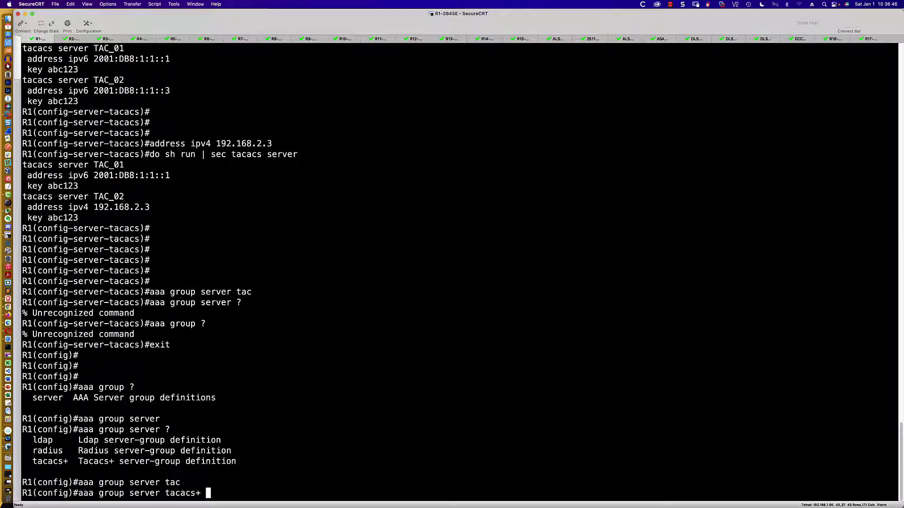
pyautogui.write('?')
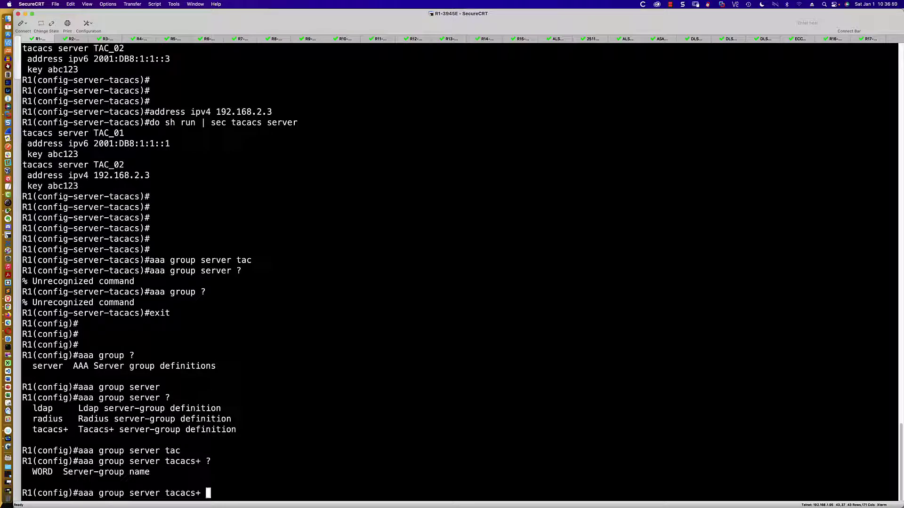
pyautogui.write('TACACS_SERVER_G')
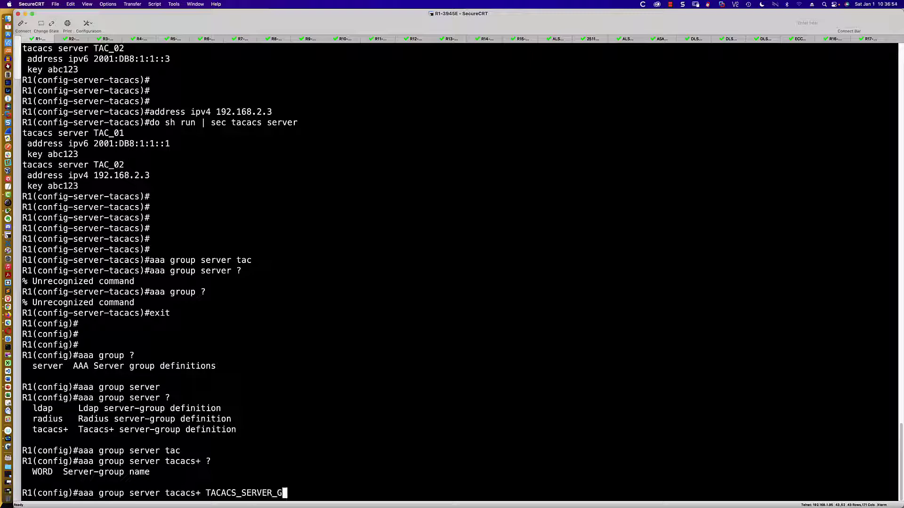
pyautogui.write('ROUP')
pyautogui.press('Return')
# Add servers TAC_01, TAC_02 and TAC_03 to the group by server name
pyautogui.write('?')
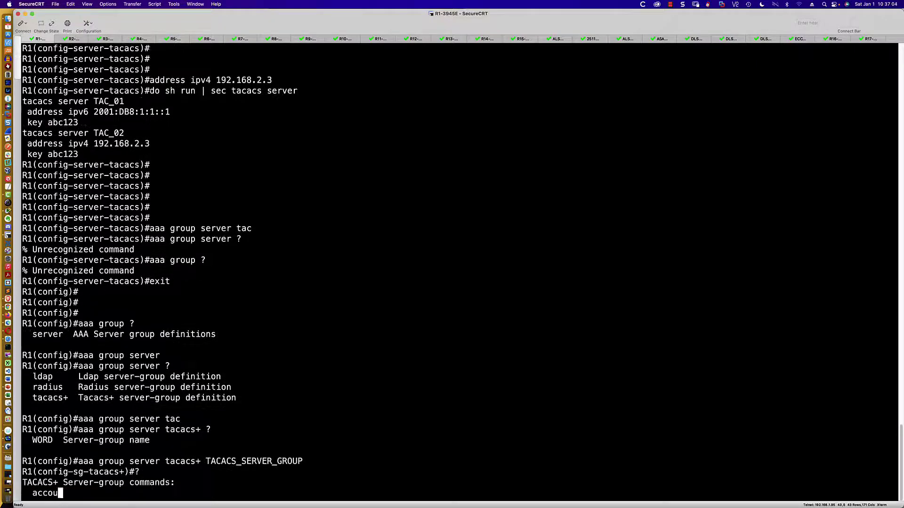
pyautogui.write('server ?')
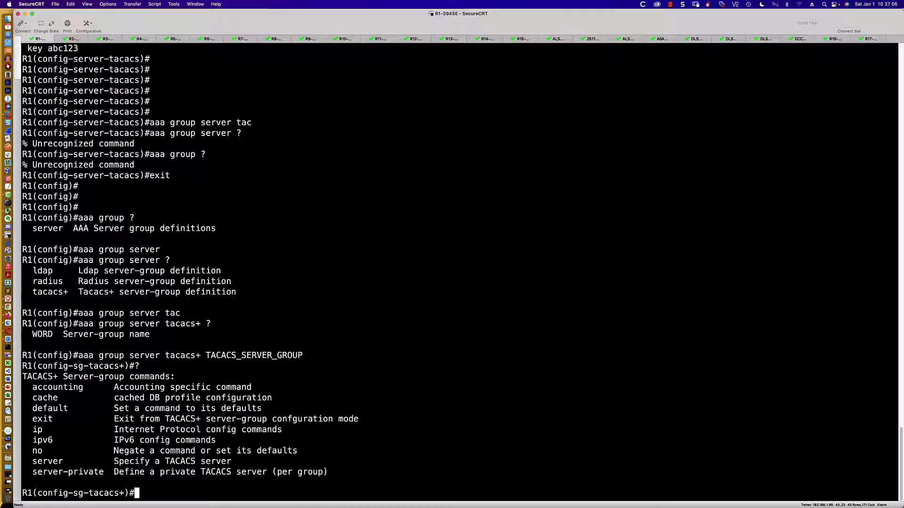
pyautogui.write('name')
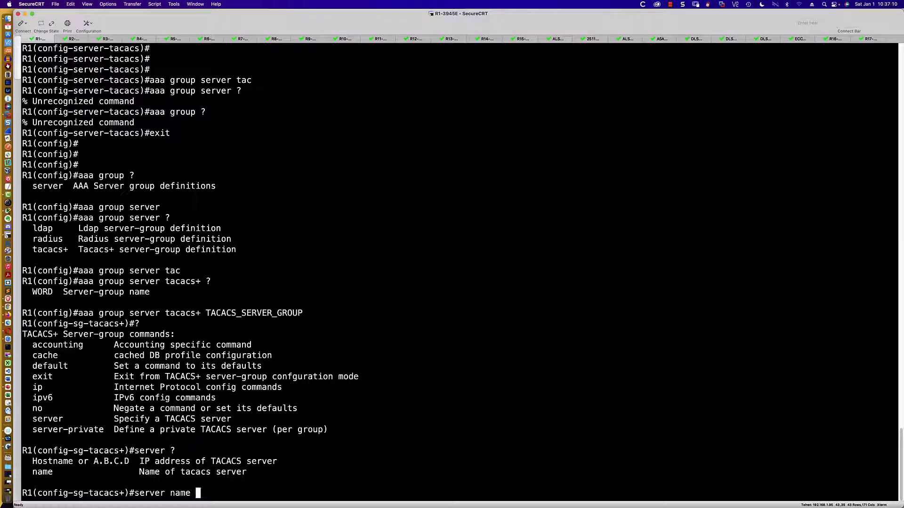
pyautogui.write('TAC')
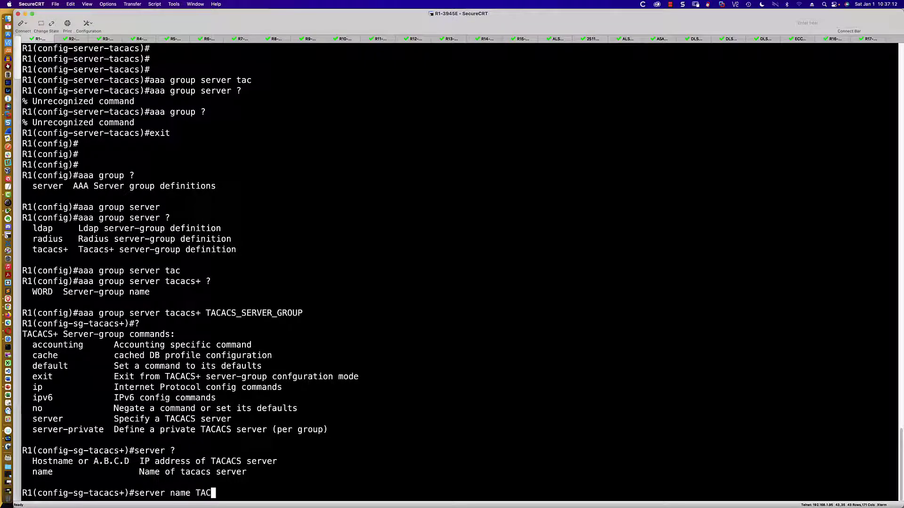
pyautogui.write('_01')
pyautogui.press('Return')
pyautogui.press('Up')
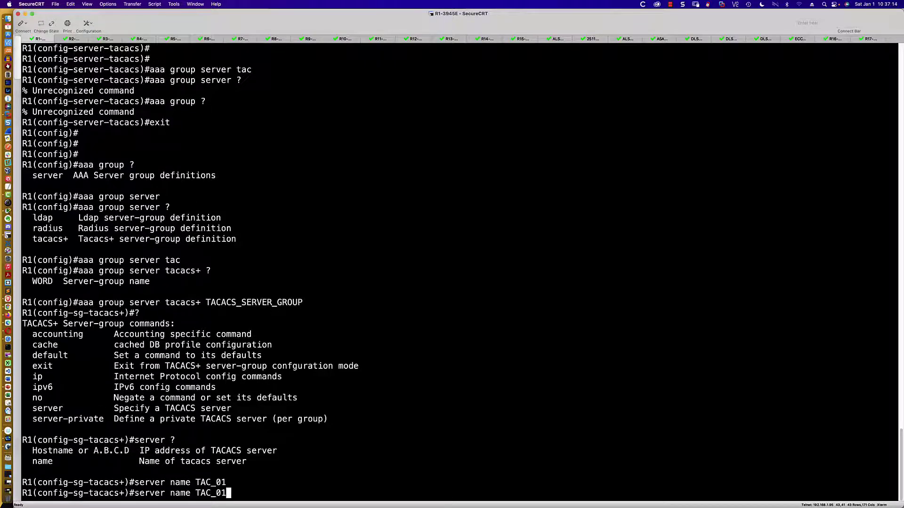
pyautogui.press('BackSpace')
pyautogui.write('2')
pyautogui.press('Return')
pyautogui.press('Up')
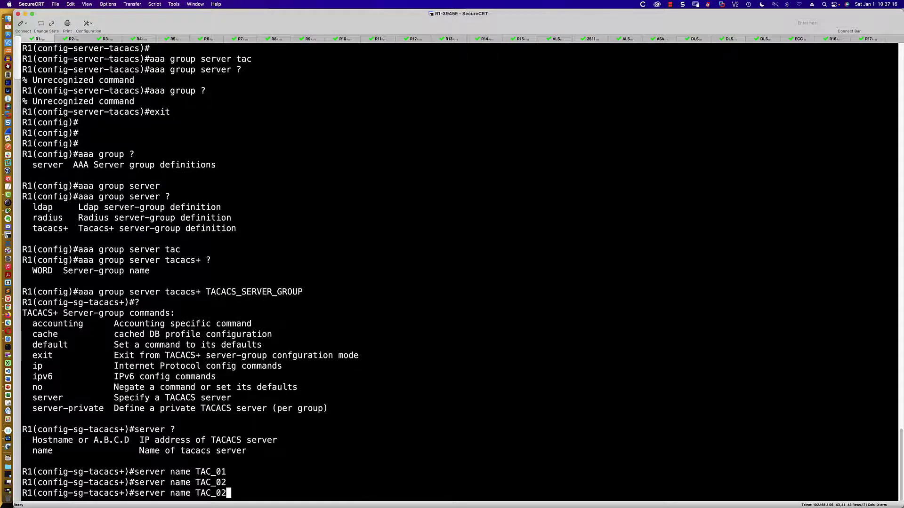
pyautogui.press('BackSpace')
pyautogui.write('3')
pyautogui.press('Return')
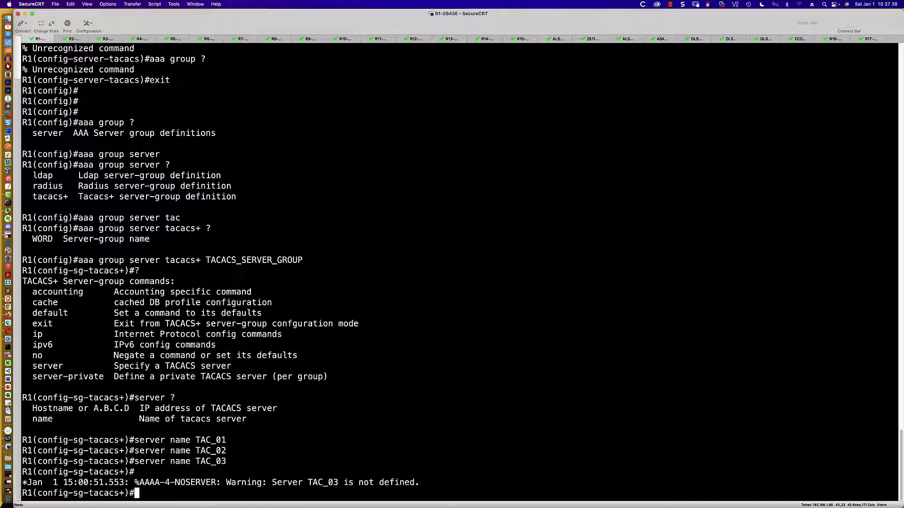
pyautogui.press('Return')
pyautogui.press('Return')
pyautogui.press('Return')
# Exit the group and start the CON_AAA_LOGIN login list with group tacacs+ then group radius
pyautogui.write('exit')
pyautogui.press('Return')
pyautogui.press('Return')
pyautogui.press('Return')
pyautogui.press('Return')
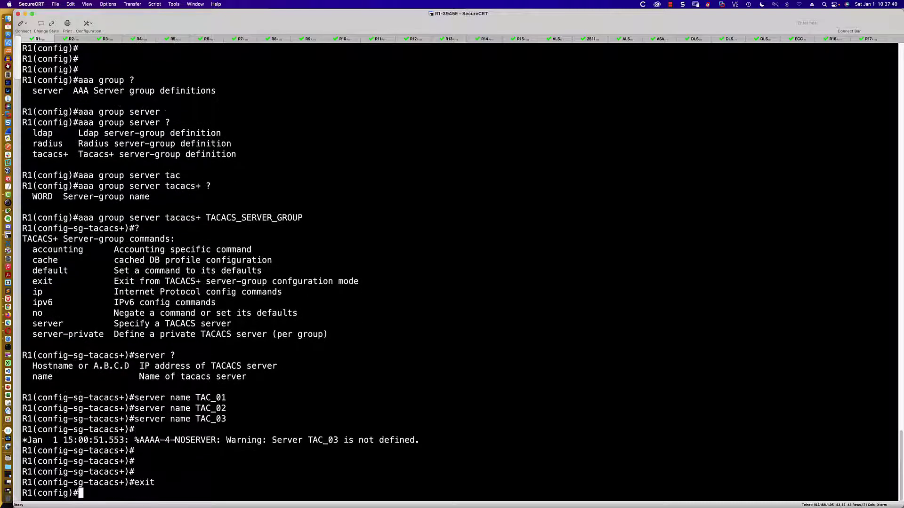
pyautogui.write('aaa ')
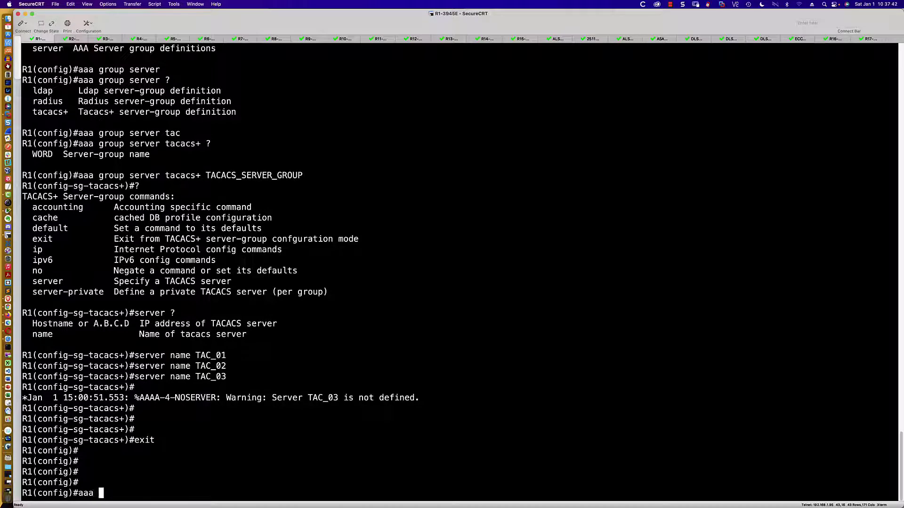
pyautogui.write('authentication logi')
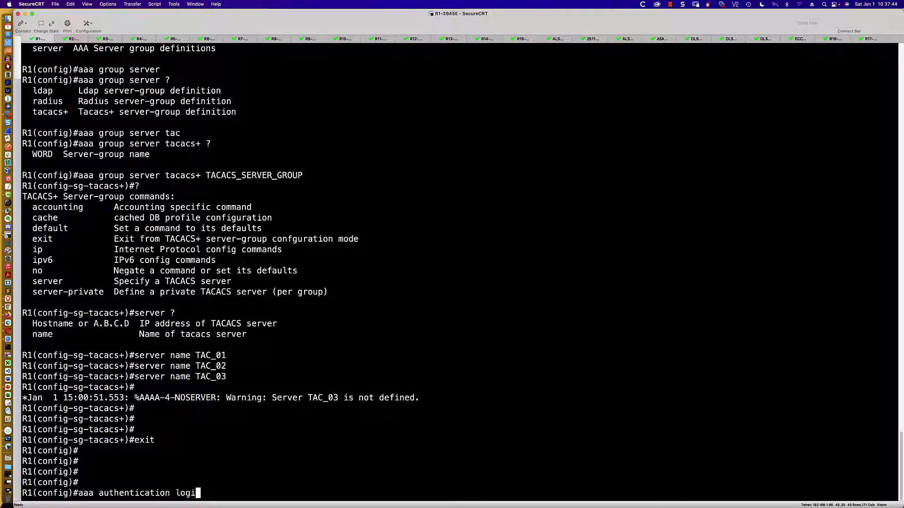
pyautogui.write('n CON_AAA_LOGI')
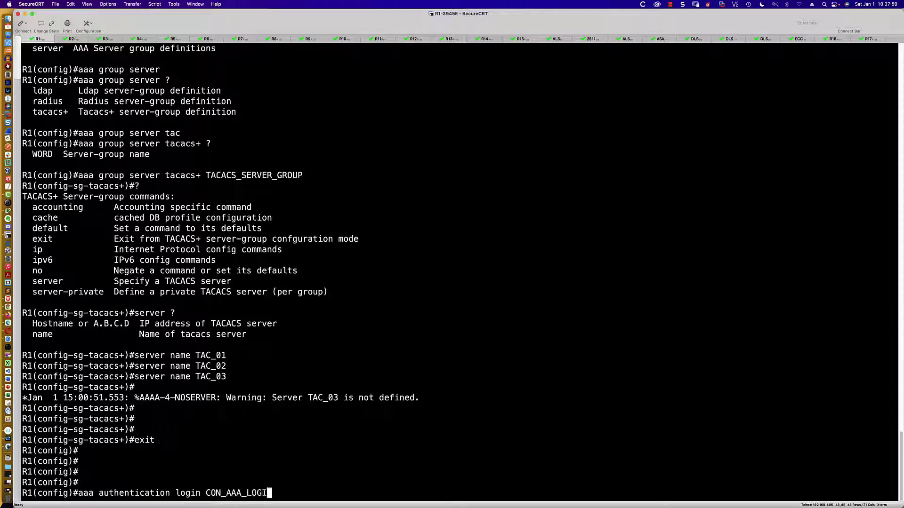
pyautogui.write('N')
pyautogui.write(' ?')
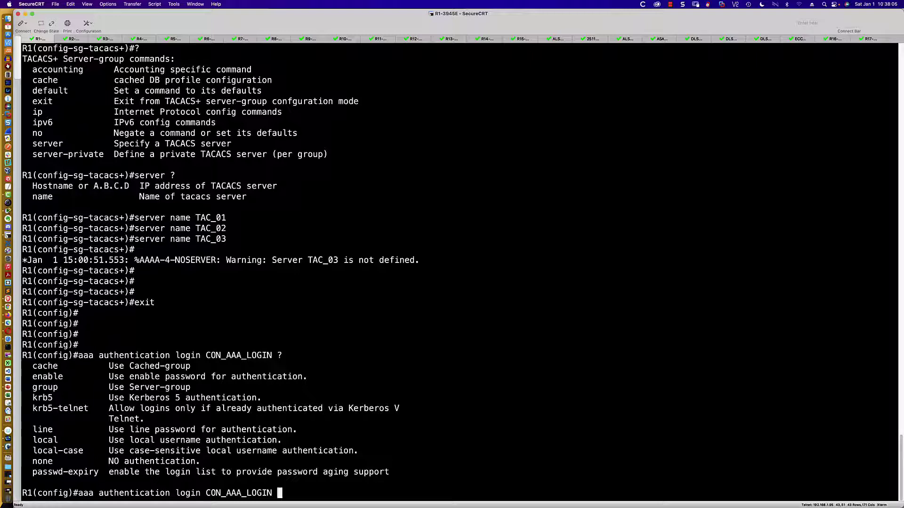
pyautogui.write('group tac')
pyautogui.press('Tab')
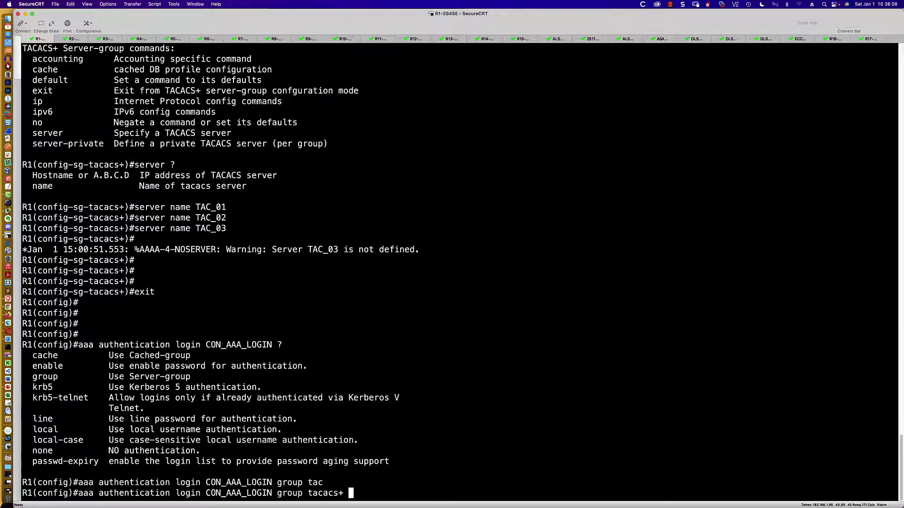
pyautogui.write('group ')
pyautogui.write('rad')
pyautogui.press('Tab')
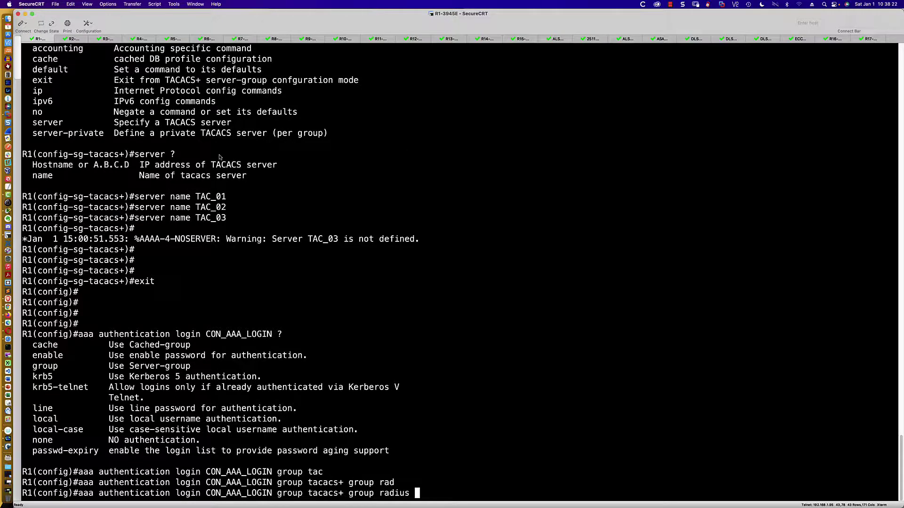
# Highlight the aaa group server tacacs+ line and the group tacacs+ part for explanation
pyautogui.scroll(12, 220, 157)
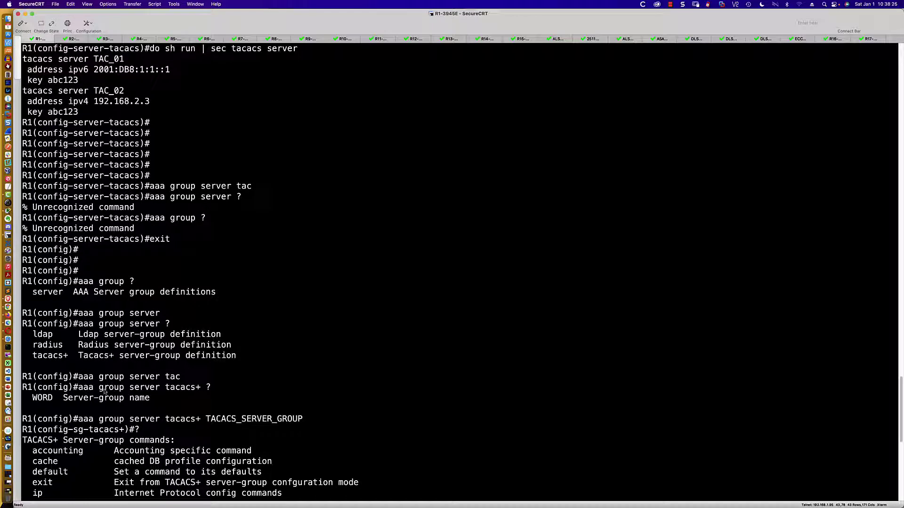
pyautogui.moveTo(82, 389); pyautogui.dragTo(215, 394)
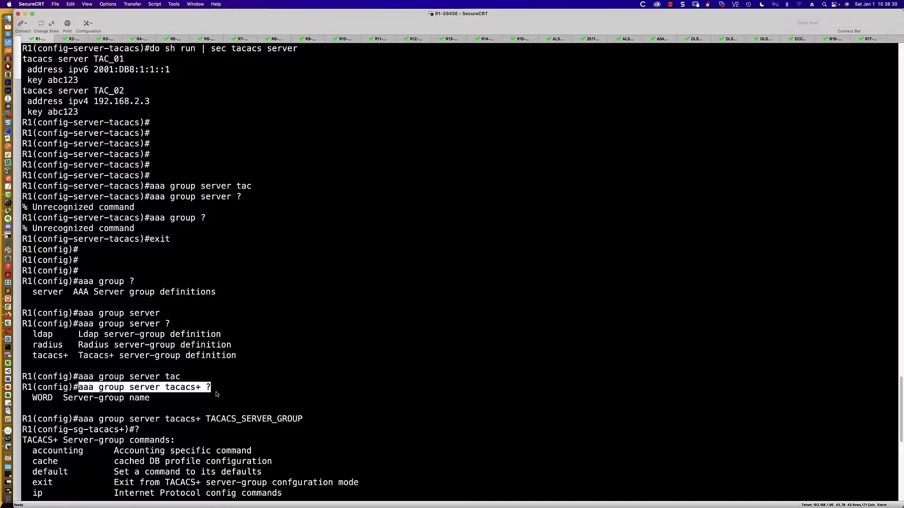
pyautogui.scroll(-12, 358, 424)
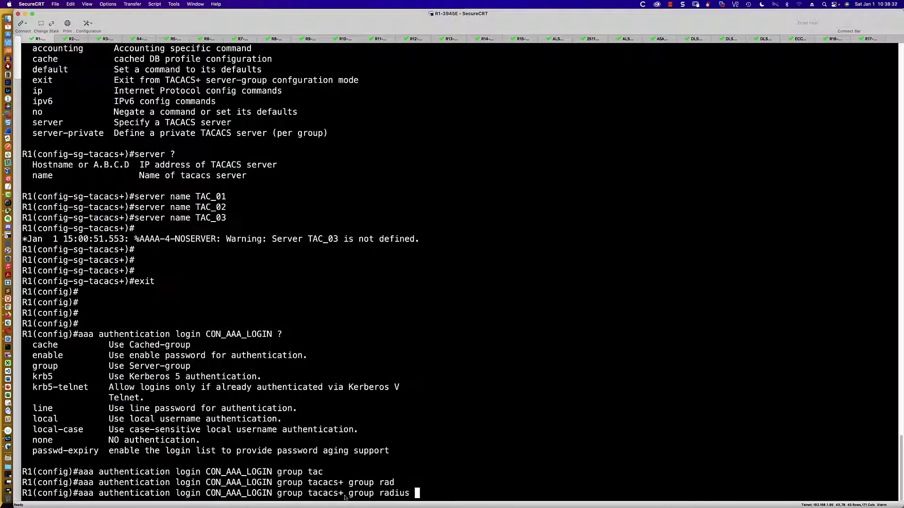
pyautogui.moveTo(278, 495); pyautogui.dragTo(417, 497)
pyautogui.click(455, 497)
# After the 'enable krb5 local-case line' version errors, submit CON_AAA_LOGIN ending in 'group radius enable'
pyautogui.write('enable')
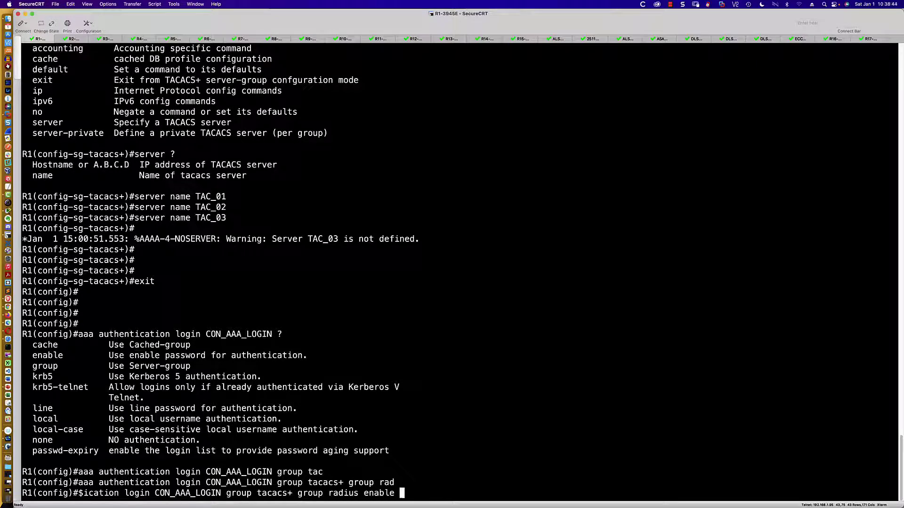
pyautogui.write(' krb5 ')
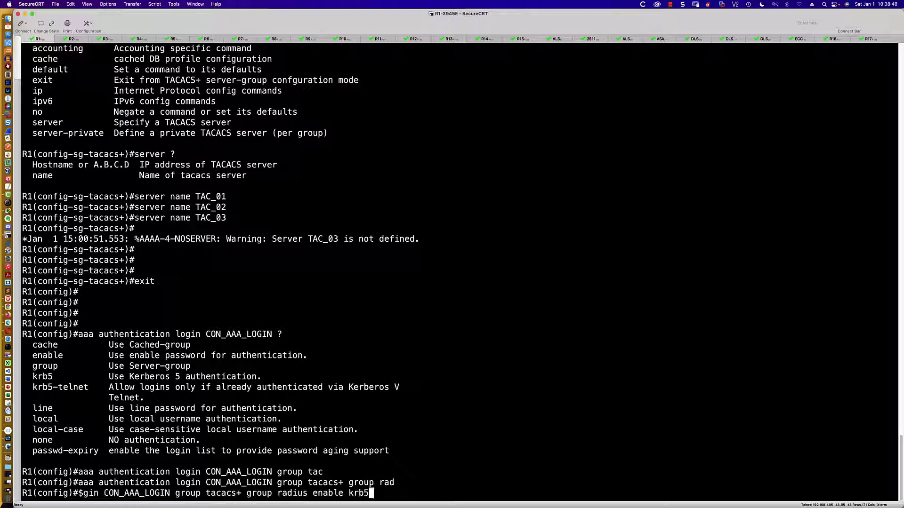
pyautogui.write('local-case')
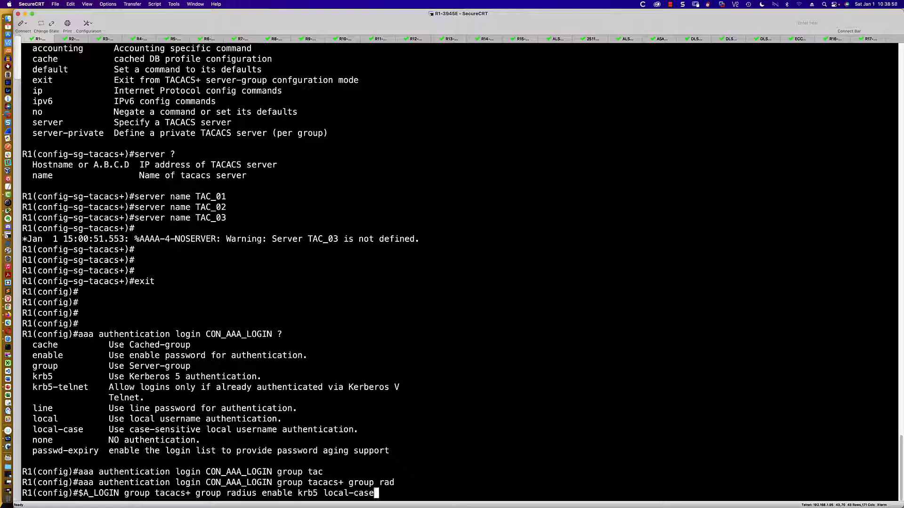
pyautogui.write('line')
pyautogui.press('Return')
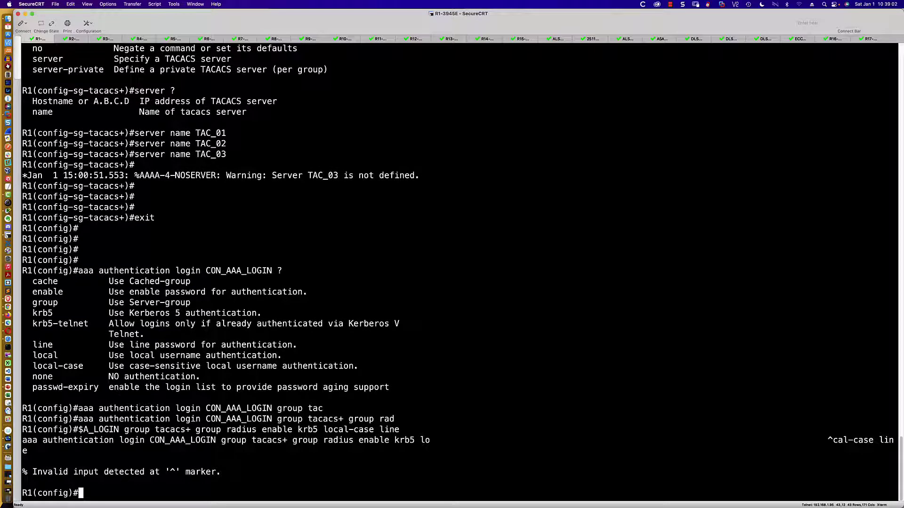
pyautogui.press('Up')
pyautogui.press('BackSpace')
pyautogui.press('BackSpace')
pyautogui.press('BackSpace')
pyautogui.press('BackSpace')
pyautogui.press('BackSpace')
pyautogui.press('BackSpace')
pyautogui.press('BackSpace')
pyautogui.press('BackSpace')
pyautogui.press('BackSpace')
pyautogui.press('BackSpace')
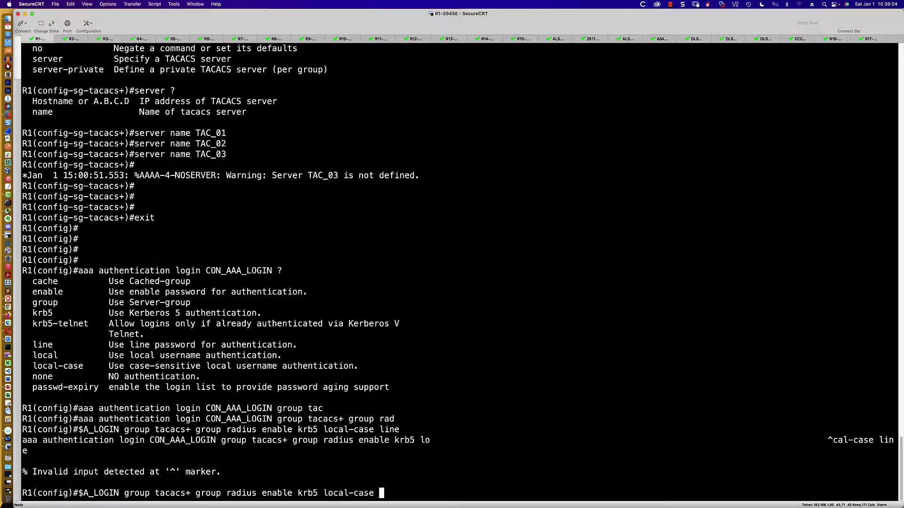
pyautogui.press('BackSpace')
pyautogui.press('BackSpace')
pyautogui.press('BackSpace')
pyautogui.press('BackSpace')
pyautogui.press('BackSpace')
pyautogui.press('BackSpace')
pyautogui.press('BackSpace')
pyautogui.press('BackSpace')
pyautogui.press('BackSpace')
pyautogui.press('BackSpace')
pyautogui.press('BackSpace')
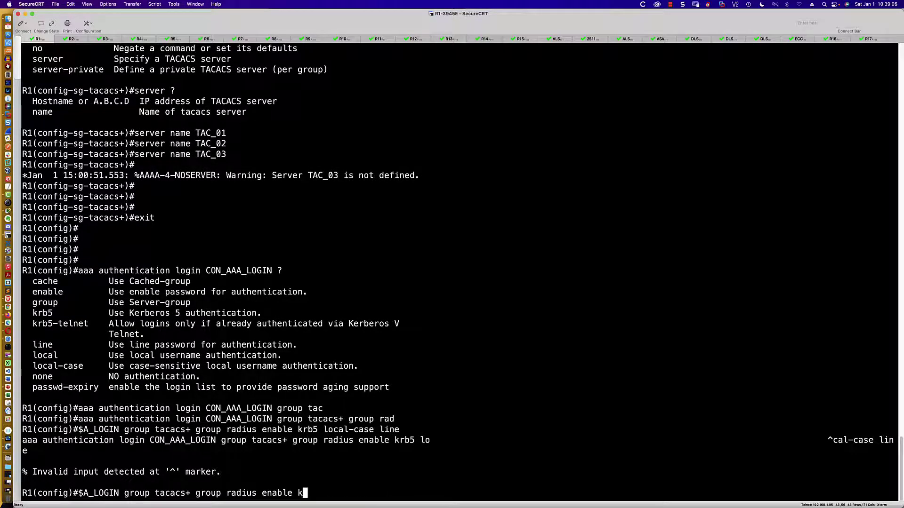
pyautogui.press('Return')
# Prepare the running-config filter 'do sh run | inc tacacs' at the prompt
pyautogui.press('Up')
pyautogui.press('Up')
pyautogui.press('Down')
pyautogui.press('Down')
pyautogui.write('exit')
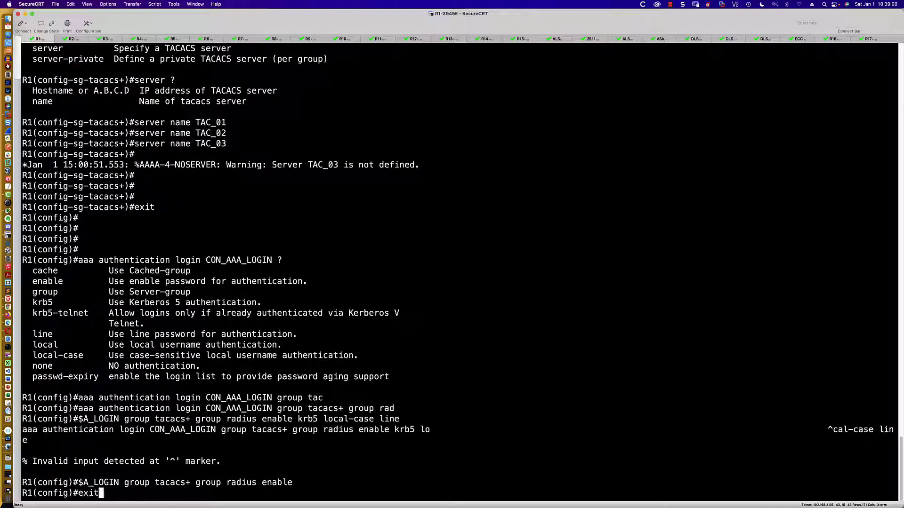
pyautogui.press('BackSpace')
pyautogui.press('BackSpace')
pyautogui.press('BackSpace')
pyautogui.press('BackSpace')
pyautogui.write('di sh r')
pyautogui.press('BackSpace')
pyautogui.press('BackSpace')
pyautogui.press('BackSpace')
pyautogui.press('BackSpace')
pyautogui.press('BackSpace')
pyautogui.press('BackSpace')
pyautogui.write('o sh run | inc ta')
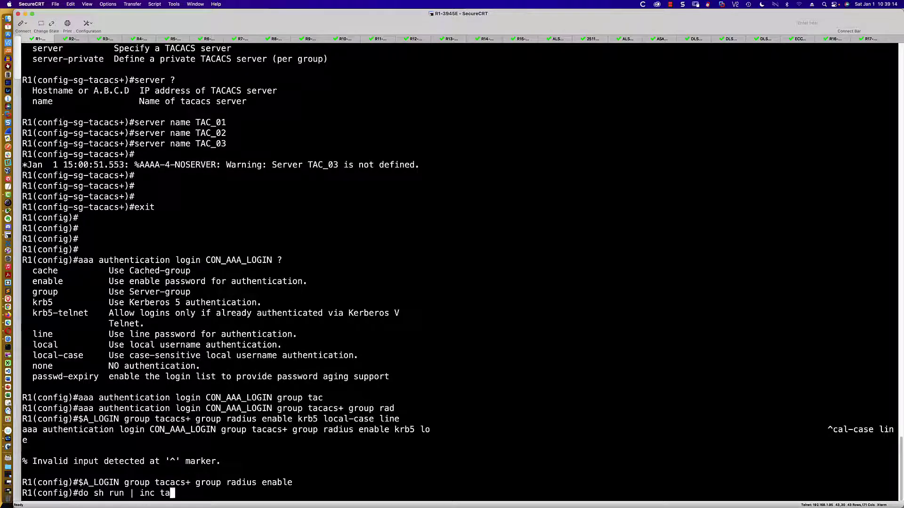
pyautogui.write('cacs')
# Run 'do sh run | inc tacacs' and highlight the aaa authentication login line in the output
pyautogui.press('Return')
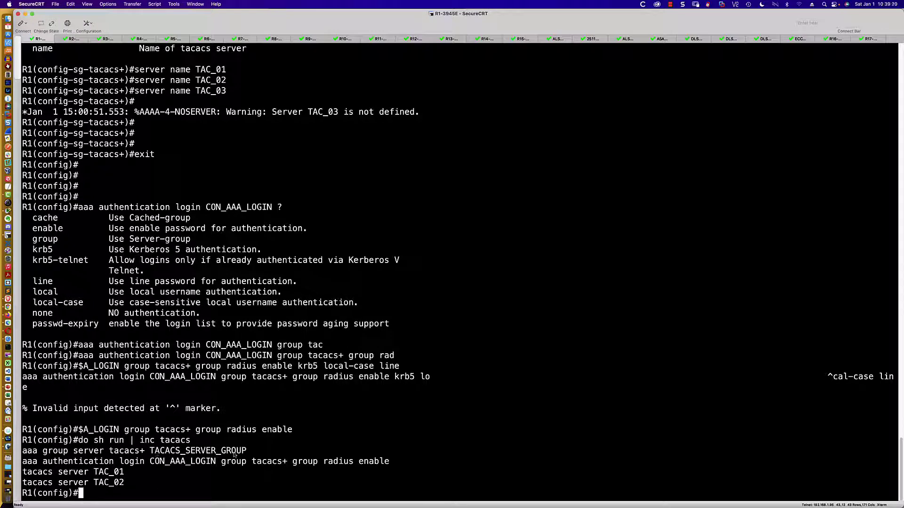
pyautogui.moveTo(24, 462); pyautogui.dragTo(210, 464)
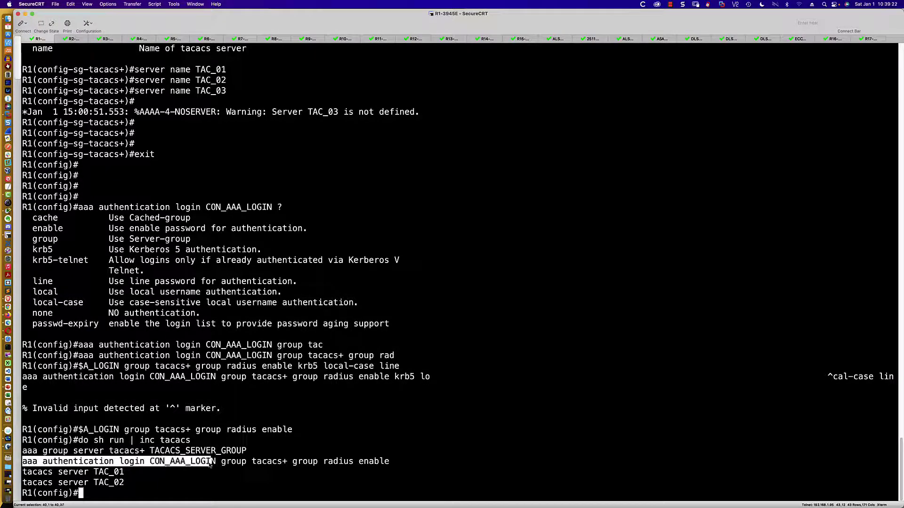
pyautogui.click(150, 464)
pyautogui.moveTo(119, 462); pyautogui.dragTo(147, 463)
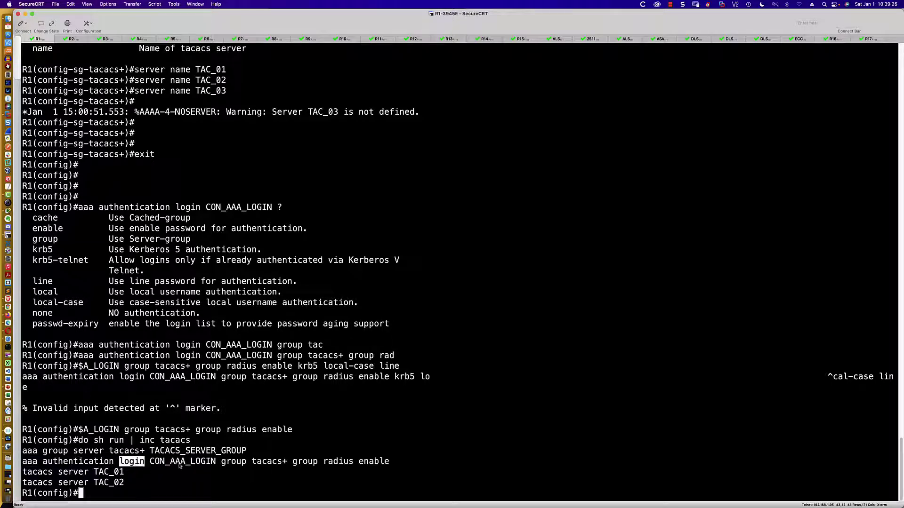
pyautogui.click(227, 492)
# Apply 'login authentication CON_AAA_LOGIN' under line con 0, then end configuration mode
pyautogui.write('line con ')
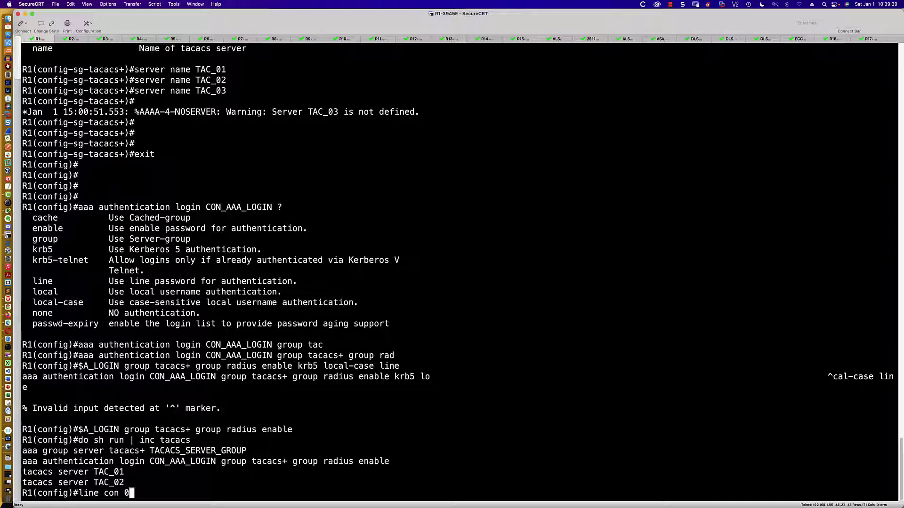
pyautogui.write('0')
pyautogui.press('Return')
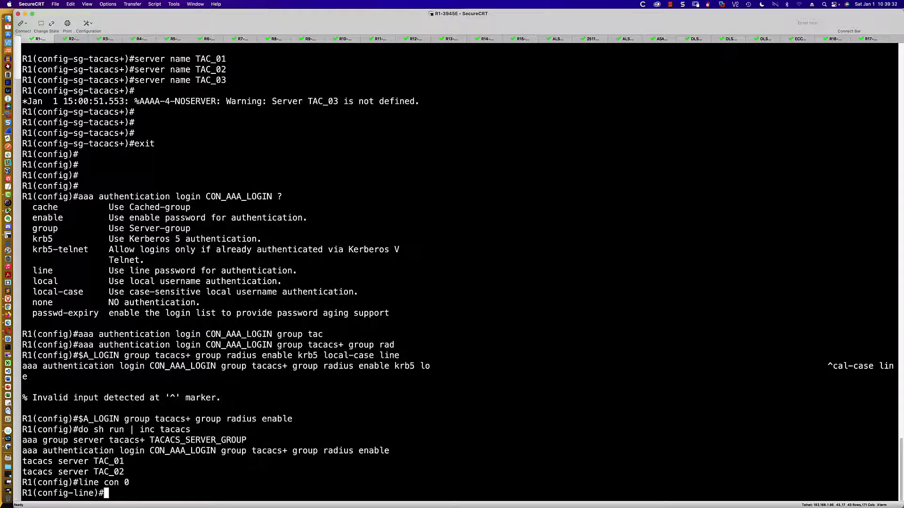
pyautogui.write('login')
pyautogui.press('BackSpace')
pyautogui.press('BackSpace')
pyautogui.press('BackSpace')
pyautogui.press('BackSpace')
pyautogui.press('BackSpace')
pyautogui.press('BackSpace')
pyautogui.write('login auth')
pyautogui.press('Tab')
pyautogui.write('n')
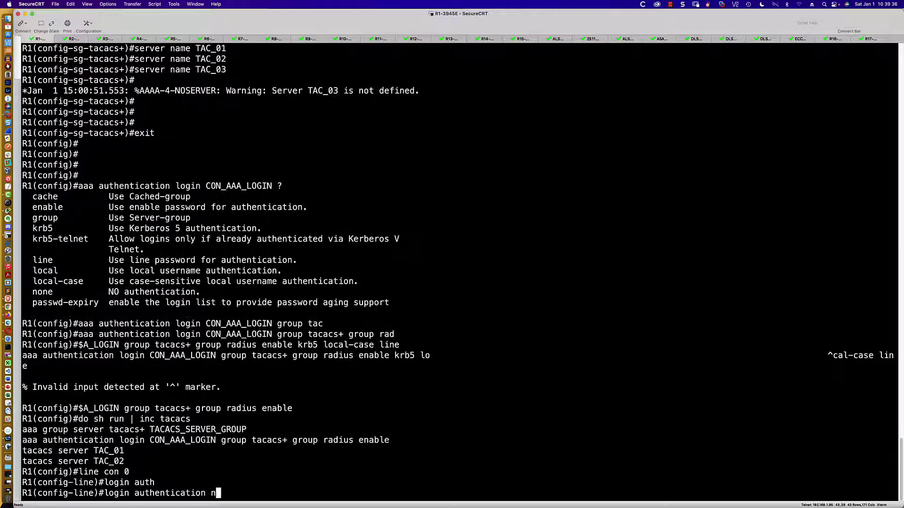
pyautogui.write('?')
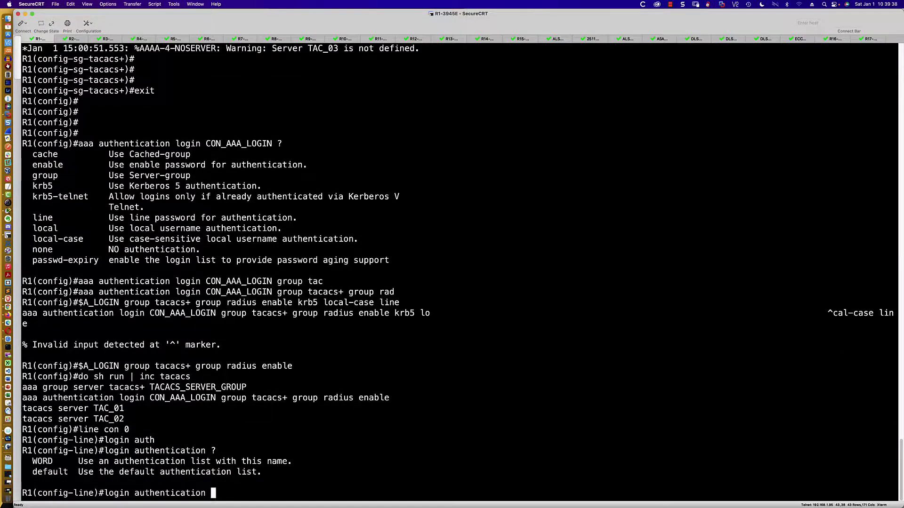
pyautogui.write('CON_AAA_LOGIN')
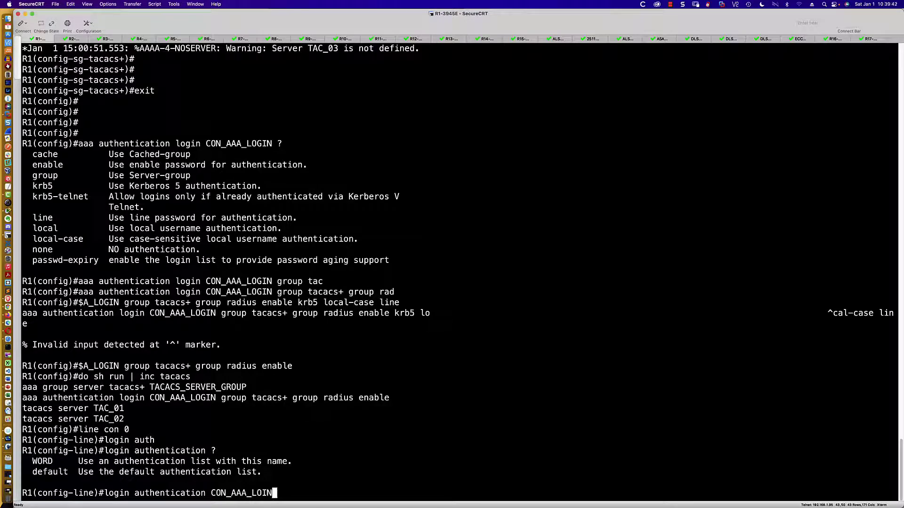
pyautogui.press('BackSpace')
pyautogui.press('BackSpace')
pyautogui.press('BackSpace')
pyautogui.write('GIN')
pyautogui.press('Return')
pyautogui.press('Return')
pyautogui.press('Return')
pyautogui.press('Return')
pyautogui.press('Return')
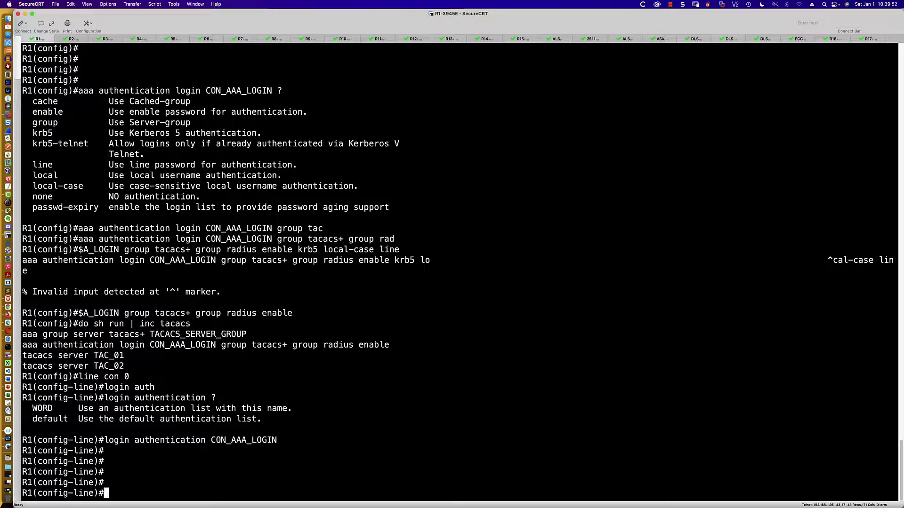
pyautogui.write('end')
pyautogui.press('Return')
pyautogui.press('Return')
pyautogui.press('Return')
pyautogui.press('Return')
pyautogui.press('Return')
pyautogui.press('Return')
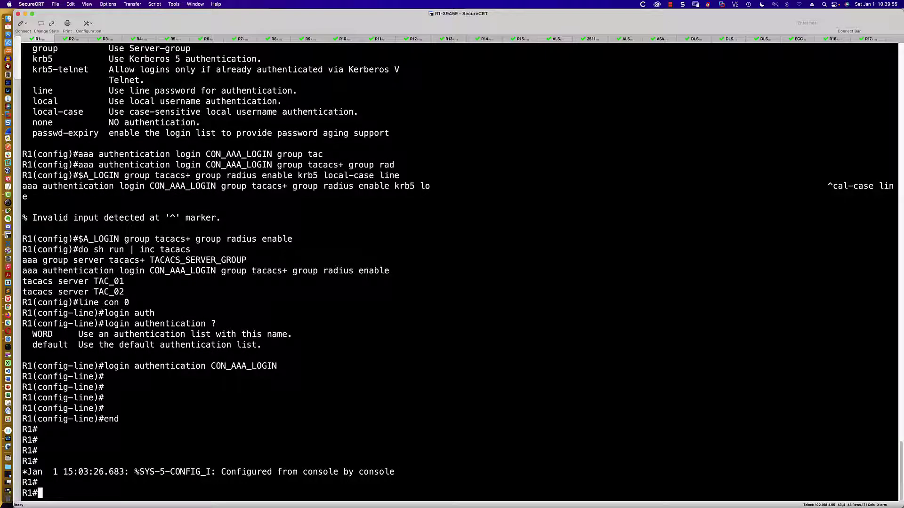
# Reload R1 and decline saving its configuration
pyautogui.write('reload')
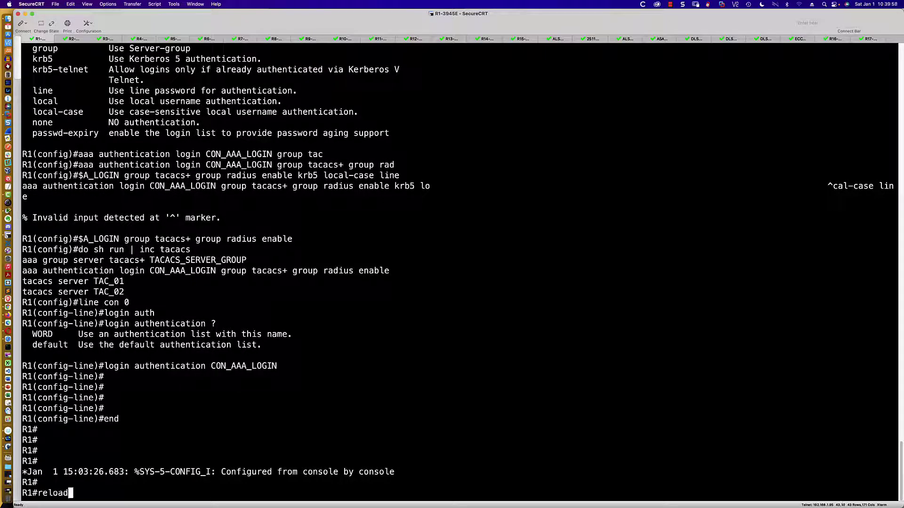
pyautogui.press('Return')
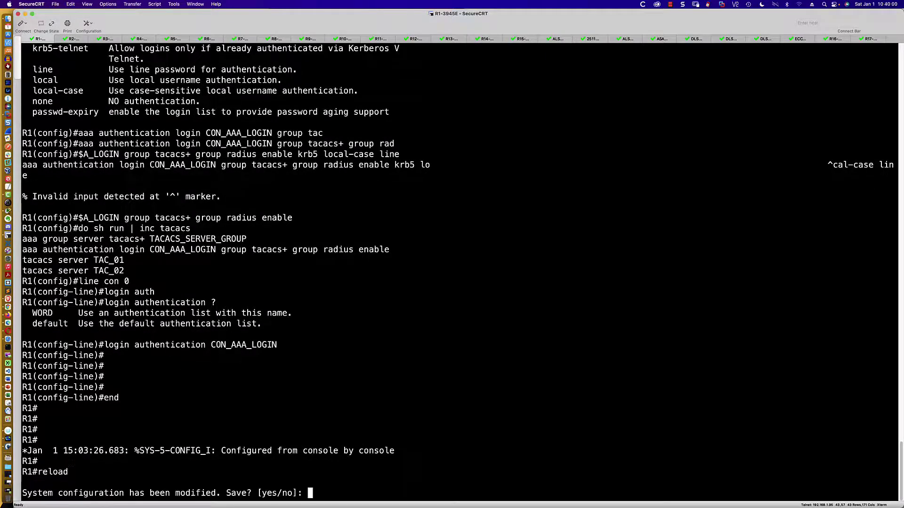
pyautogui.write('no')
pyautogui.press('Return')
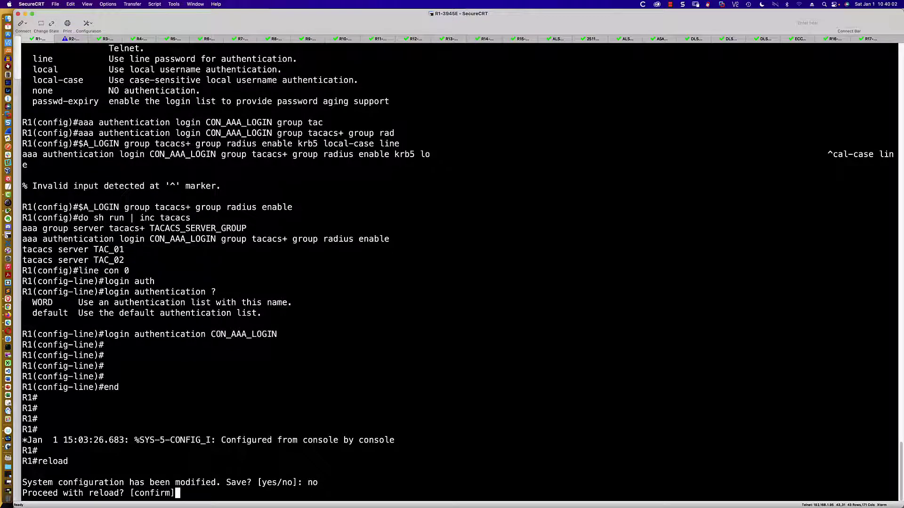
# Return to SecureCRT and wake the R2 console session
pyautogui.press('super+Tab')
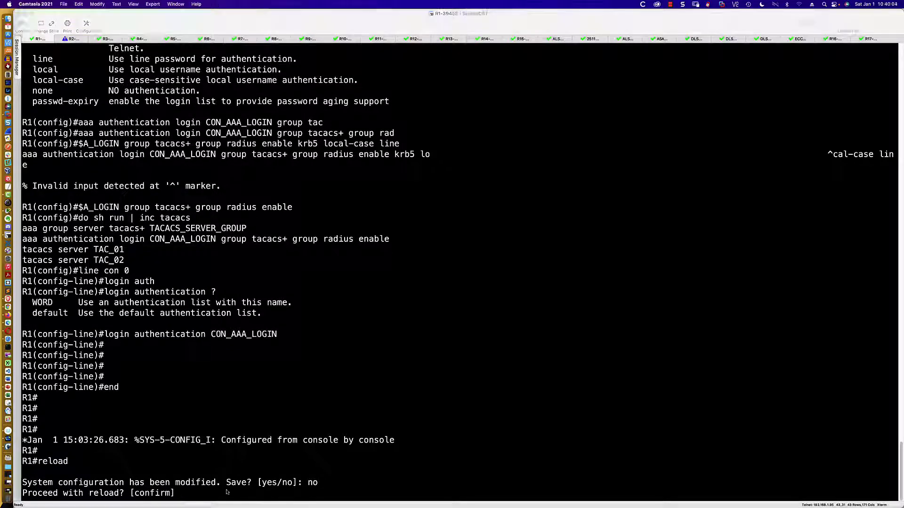
pyautogui.press('super+Tab')
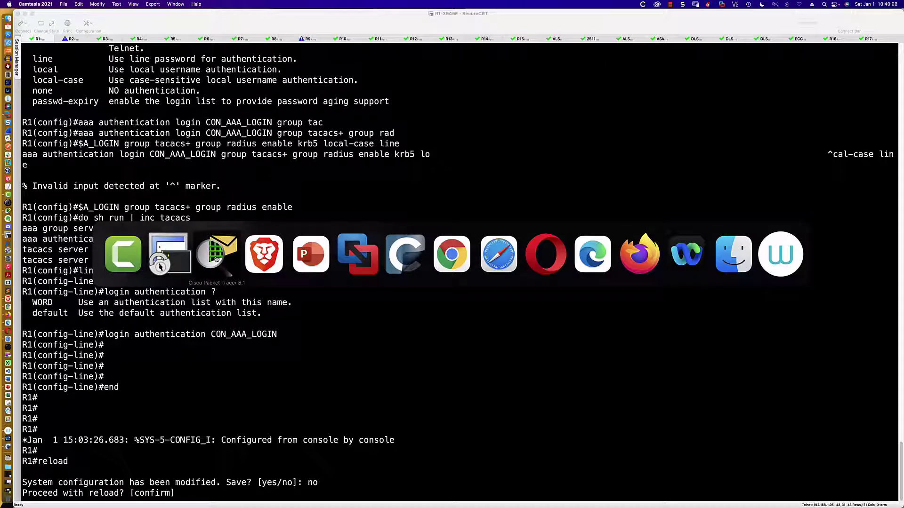
pyautogui.click(169, 259)
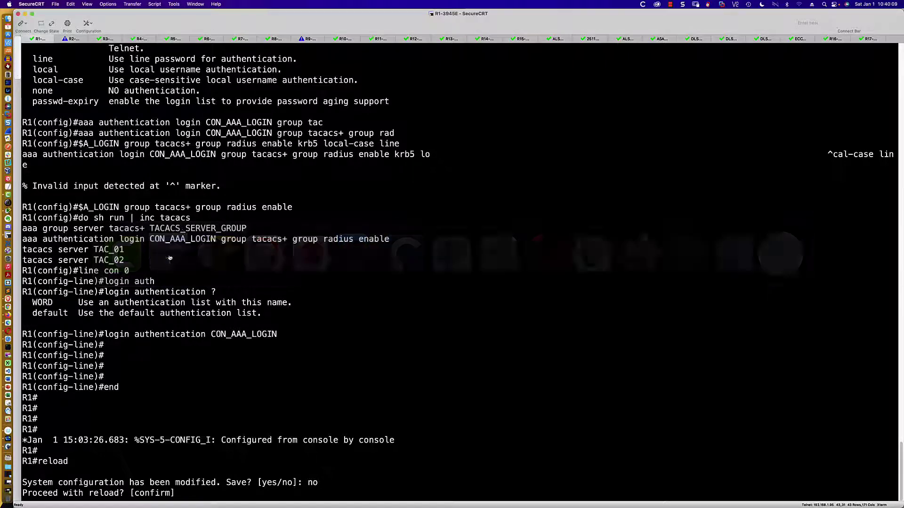
pyautogui.click(75, 40)
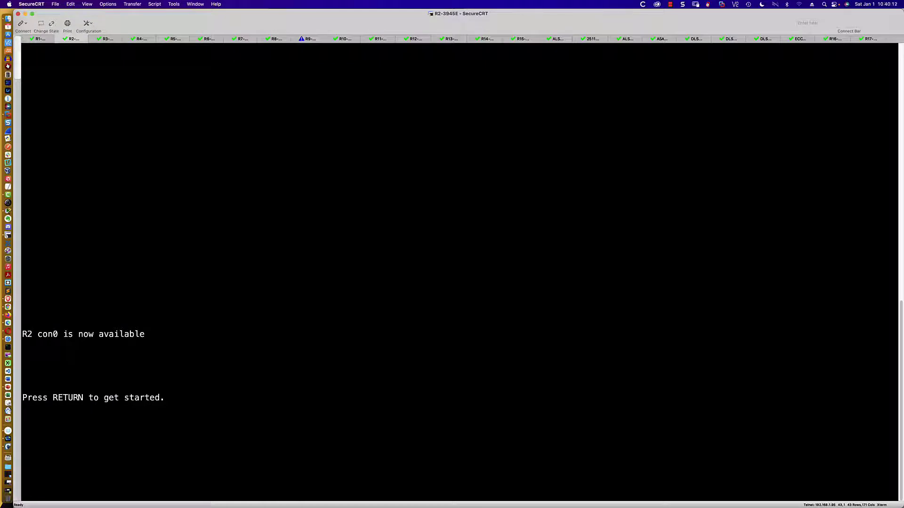
pyautogui.press('Return')
pyautogui.press('Return')
pyautogui.press('Return')
pyautogui.press('Return')
# Enter global configuration on R2 and view the help options for 'username admin'
pyautogui.write('en')
pyautogui.press('Return')
pyautogui.write('conf')
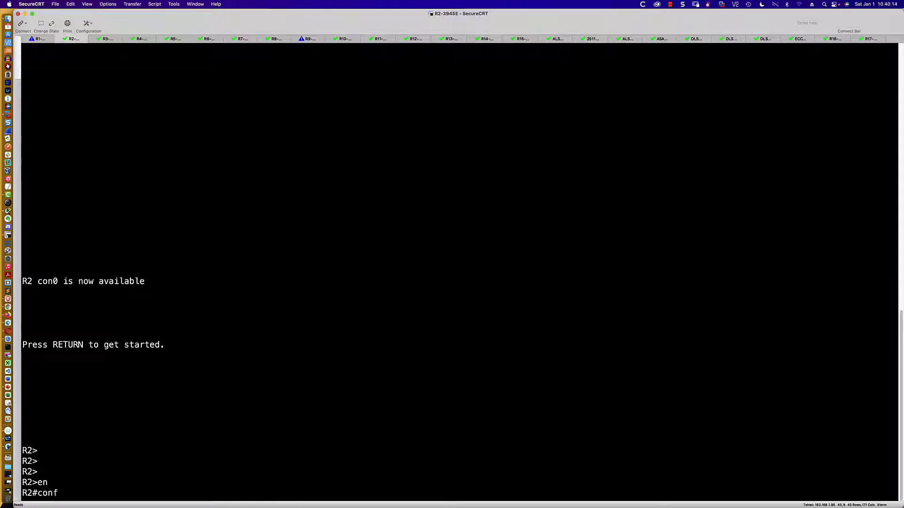
pyautogui.write(' t')
pyautogui.press('Return')
pyautogui.write('user')
pyautogui.press('Tab')
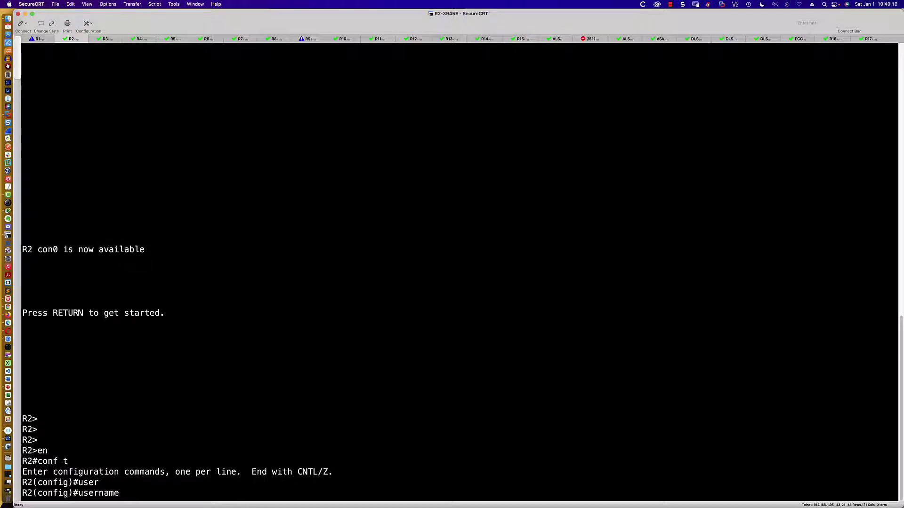
pyautogui.write('admin ?')
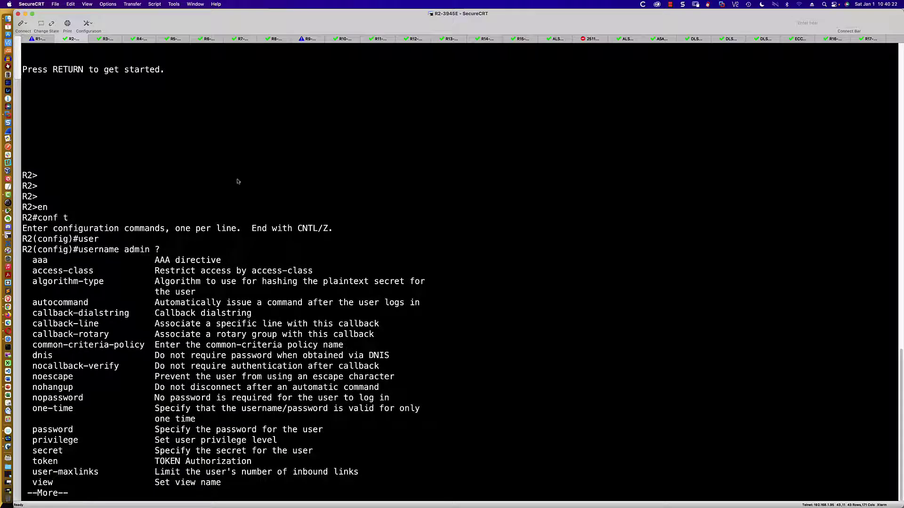
pyautogui.doubleClick(37, 283)
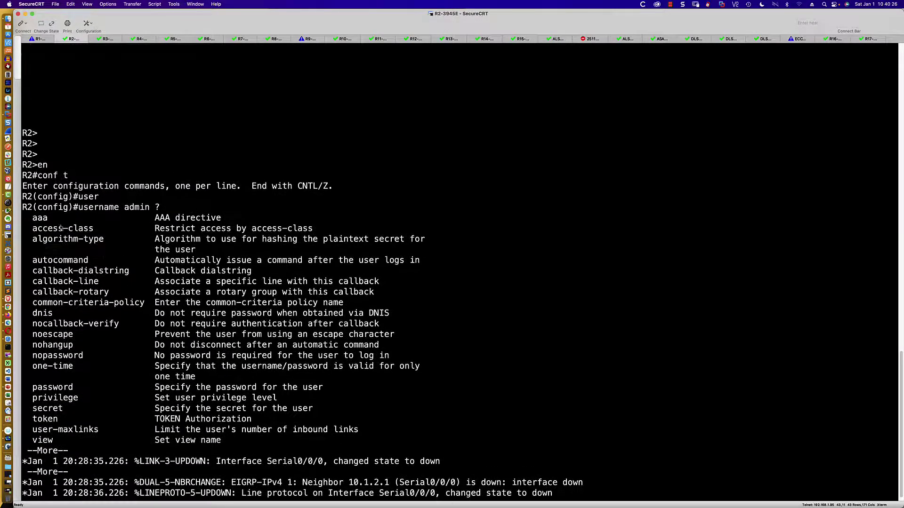
pyautogui.moveTo(33, 242); pyautogui.dragTo(175, 240)
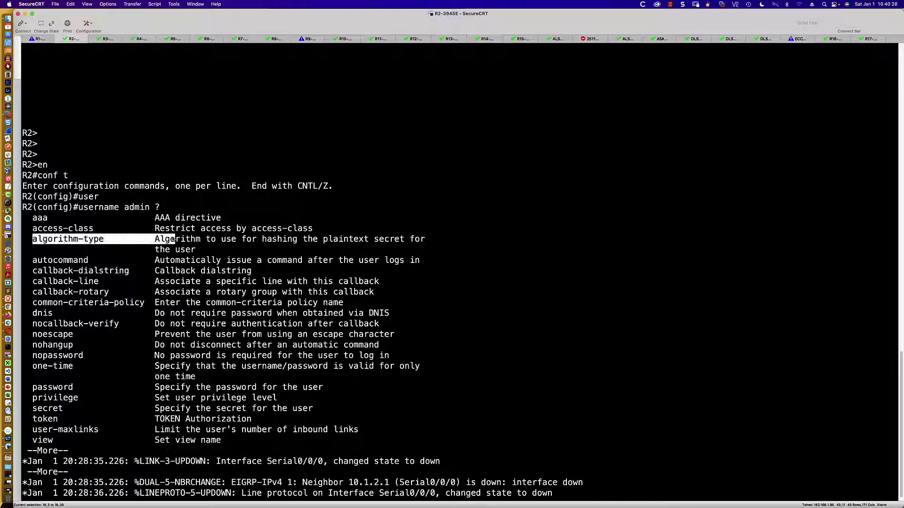
pyautogui.click(530, 331)
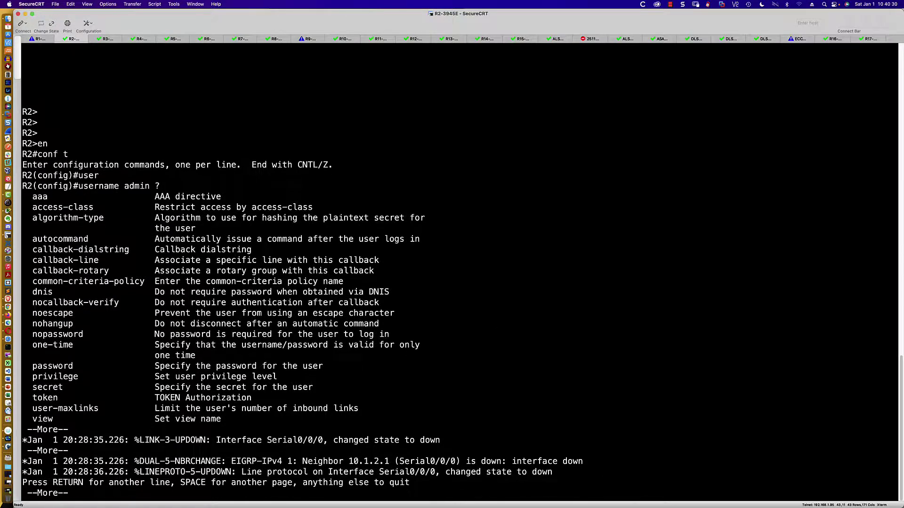
# Create user admin with algorithm-type scrypt and a secret password
pyautogui.write('qalgo')
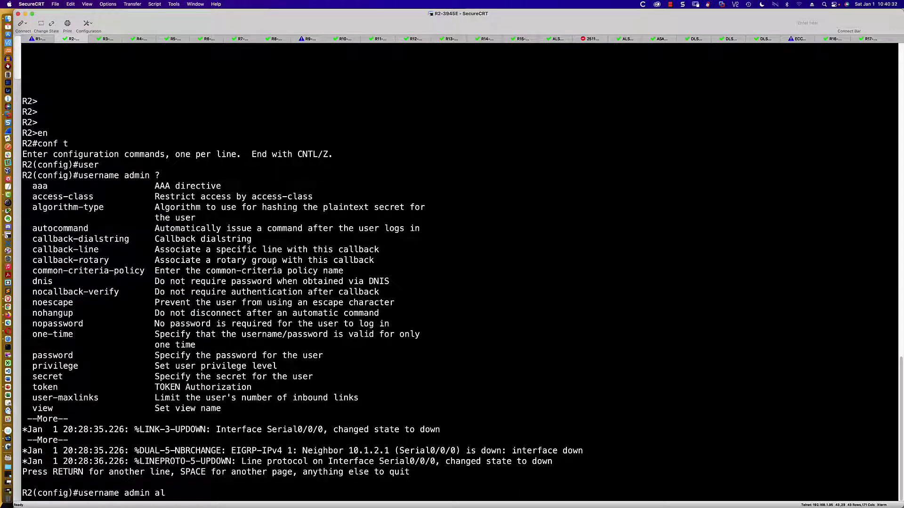
pyautogui.press('Tab')
pyautogui.write('?')
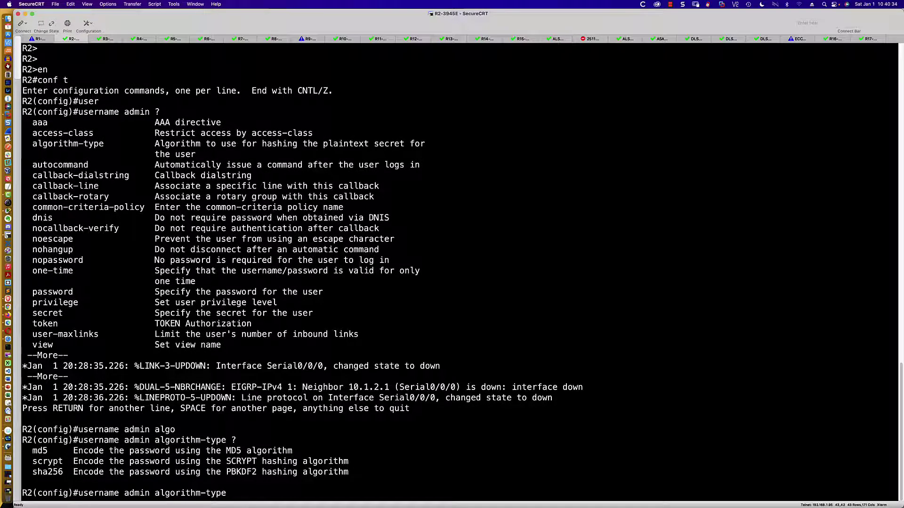
pyautogui.write('scr')
pyautogui.press('Tab')
pyautogui.write('?')
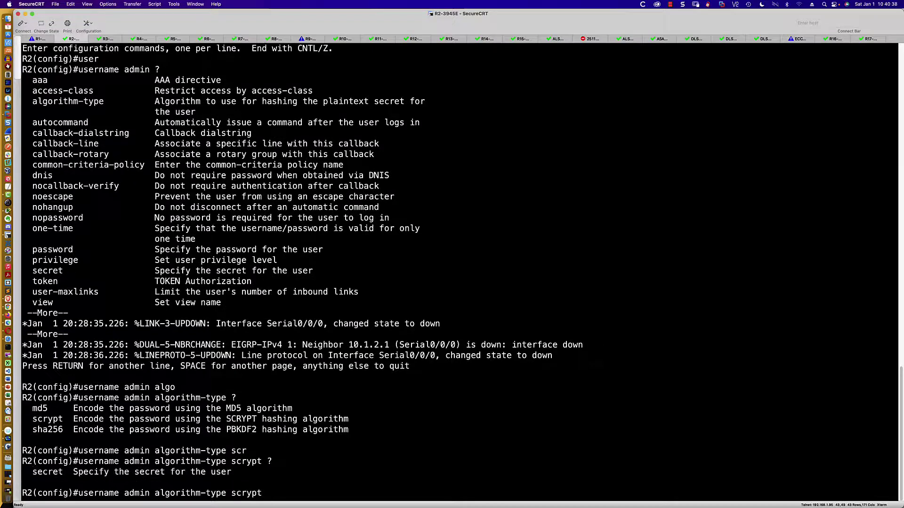
pyautogui.write('sec')
pyautogui.press('Tab')
pyautogui.write('?')
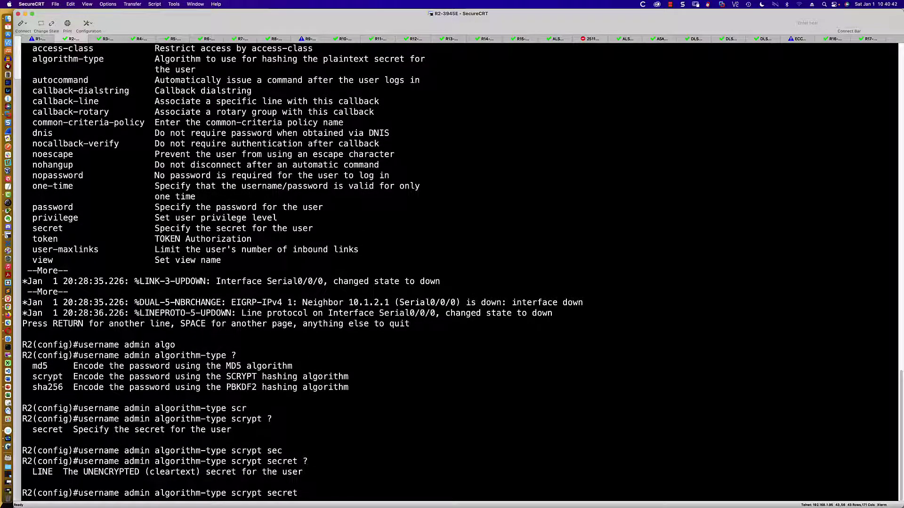
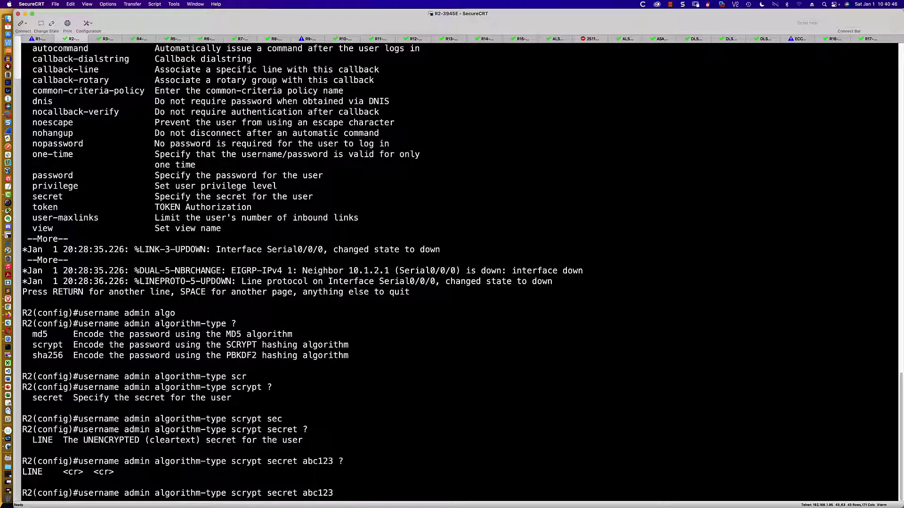
pyautogui.press('Return')
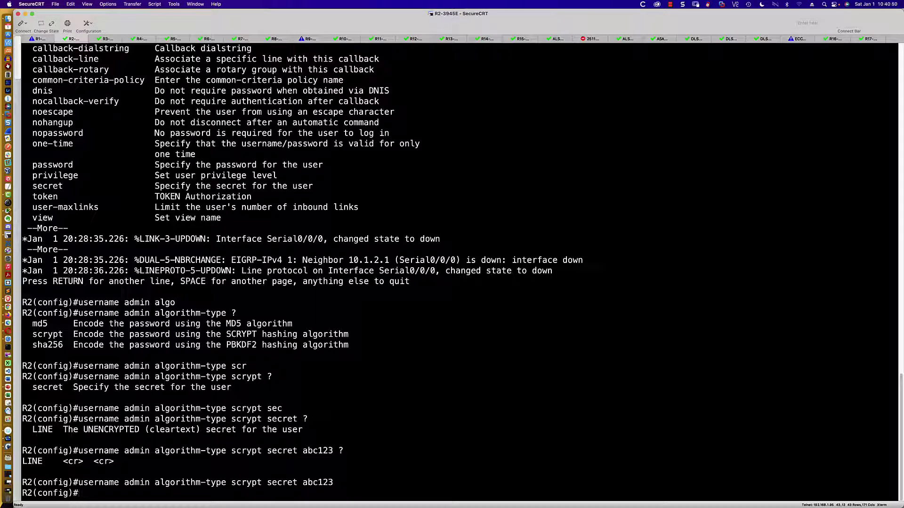
# Type the 'do sh run | inc username' filter to check stored users
pyautogui.write('do sh rufn')
pyautogui.press('BackSpace')
pyautogui.press('BackSpace')
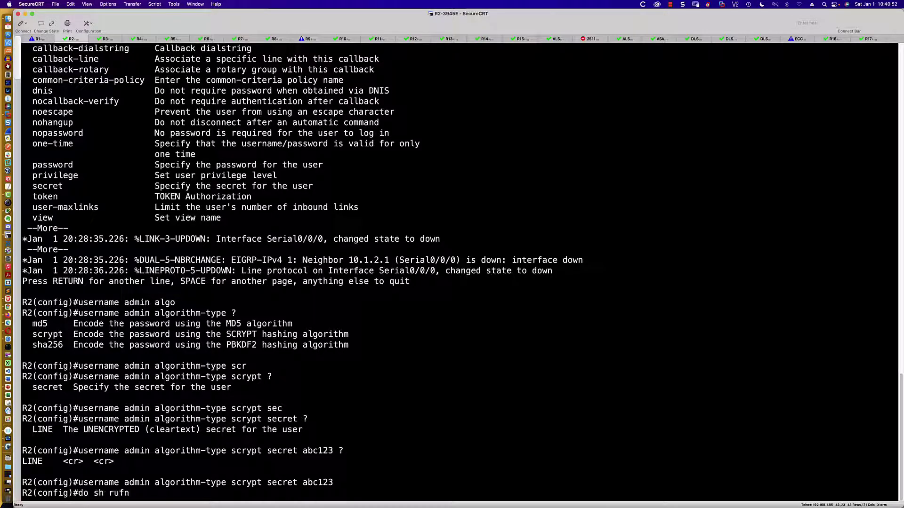
pyautogui.write('n | inc username')
# List configured users and highlight admin's $9$ scrypt hash
pyautogui.press('Return')
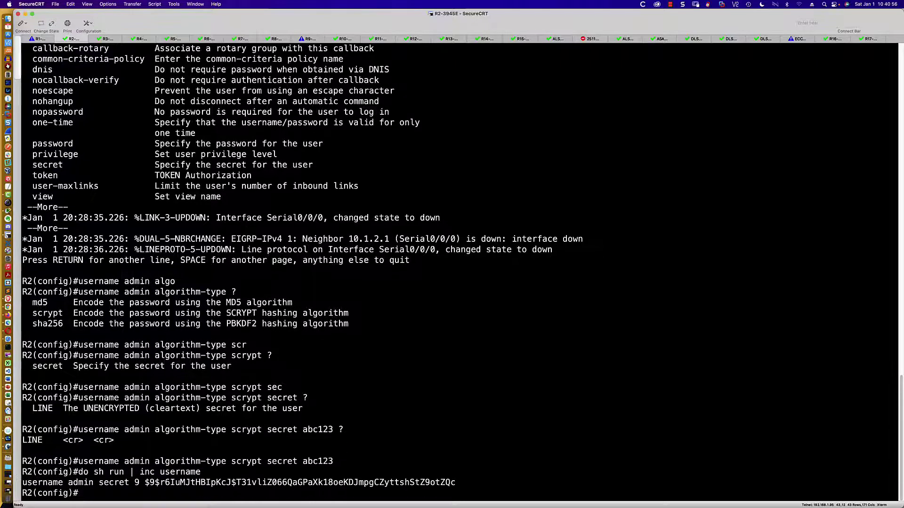
pyautogui.moveTo(141, 486); pyautogui.dragTo(451, 487)
pyautogui.moveTo(145, 484); pyautogui.dragTo(159, 485)
pyautogui.click(137, 488)
pyautogui.moveTo(144, 484); pyautogui.dragTo(159, 485)
pyautogui.click(166, 497)
# Add a second user with a default secret, then compare its type 5 hash with admin's type 9
pyautogui.write('username bob sec')
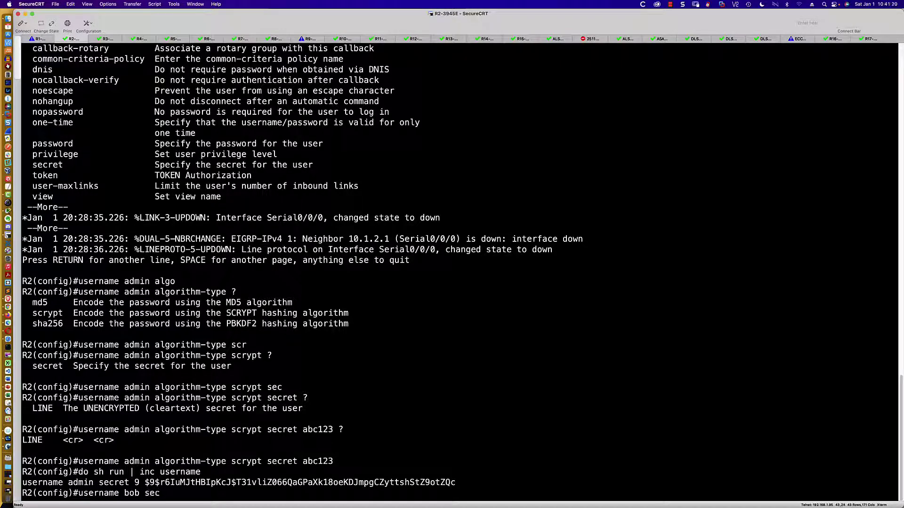
pyautogui.press('Return')
pyautogui.press('Return')
pyautogui.write('do sh run | inc username')
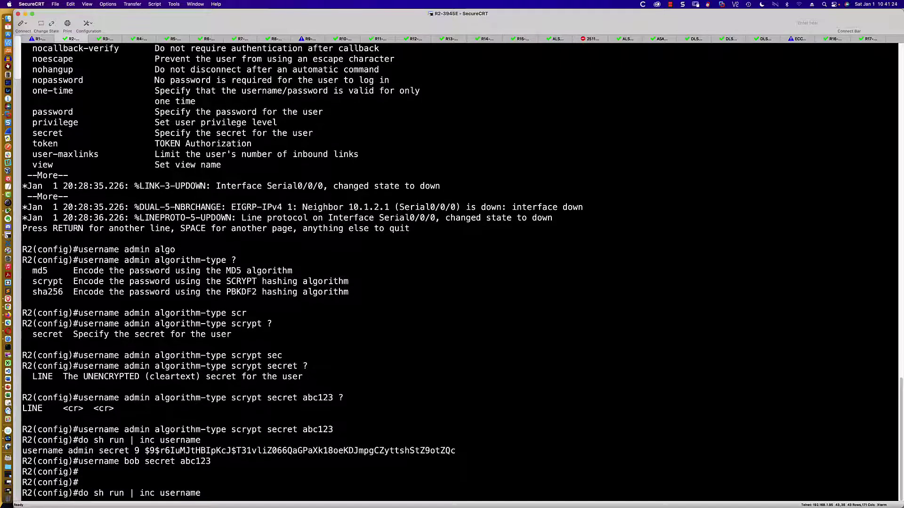
pyautogui.press('Return')
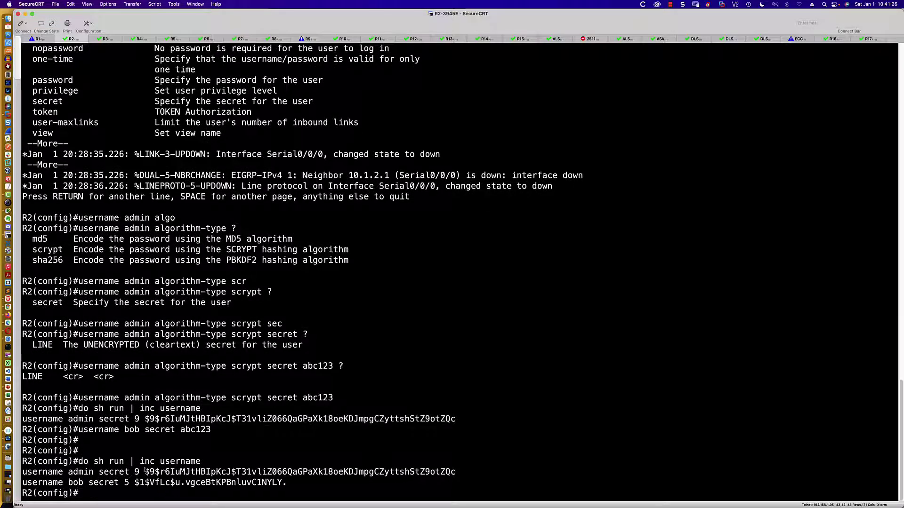
pyautogui.moveTo(145, 472); pyautogui.dragTo(454, 475)
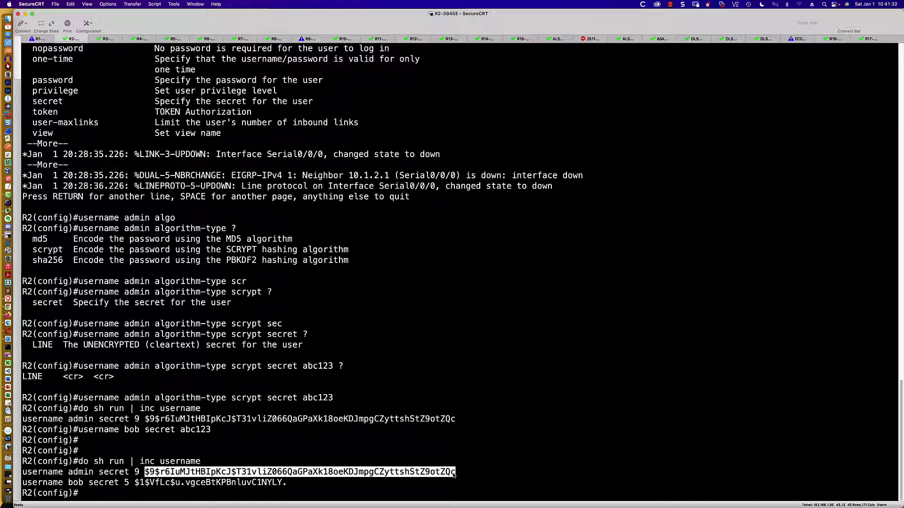
pyautogui.moveTo(136, 483); pyautogui.dragTo(289, 489)
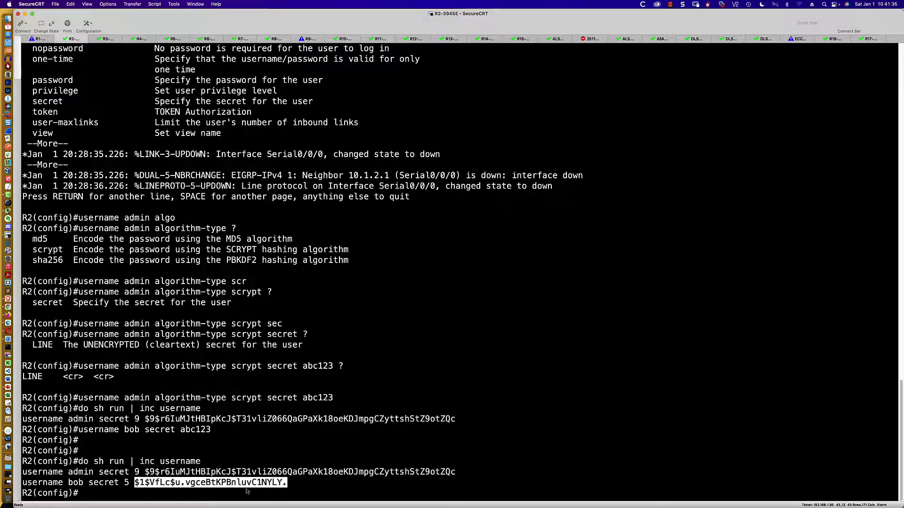
pyautogui.click(229, 492)
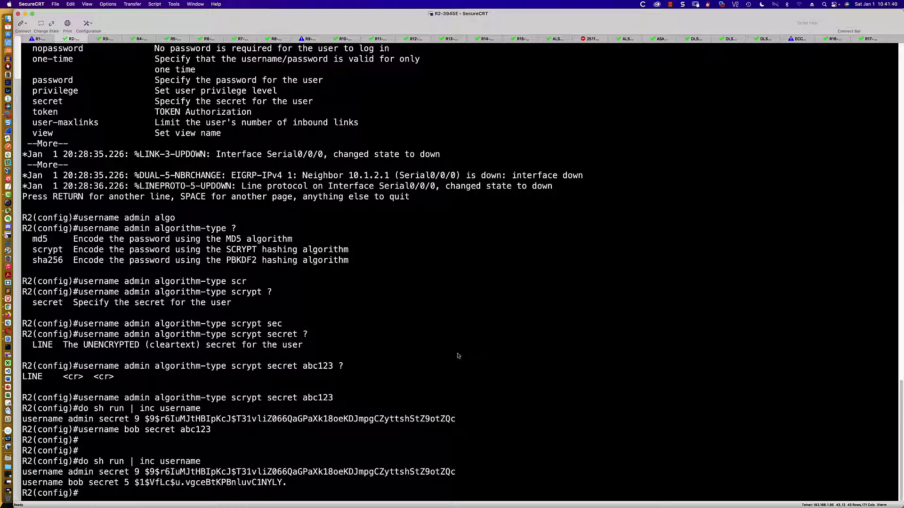
pyautogui.press('super+Tab')
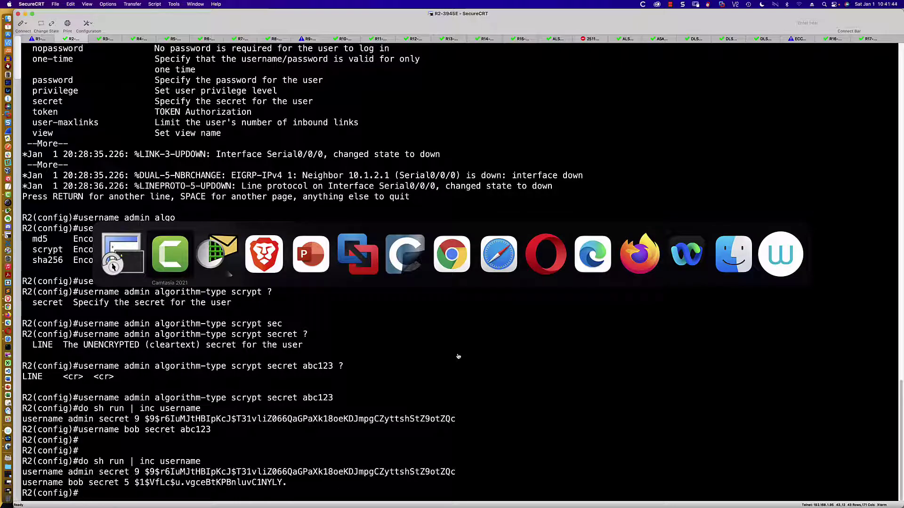
# Log into R2's console in Packet Tracer and enter privileged mode with the enable password
pyautogui.press('super+Tab')
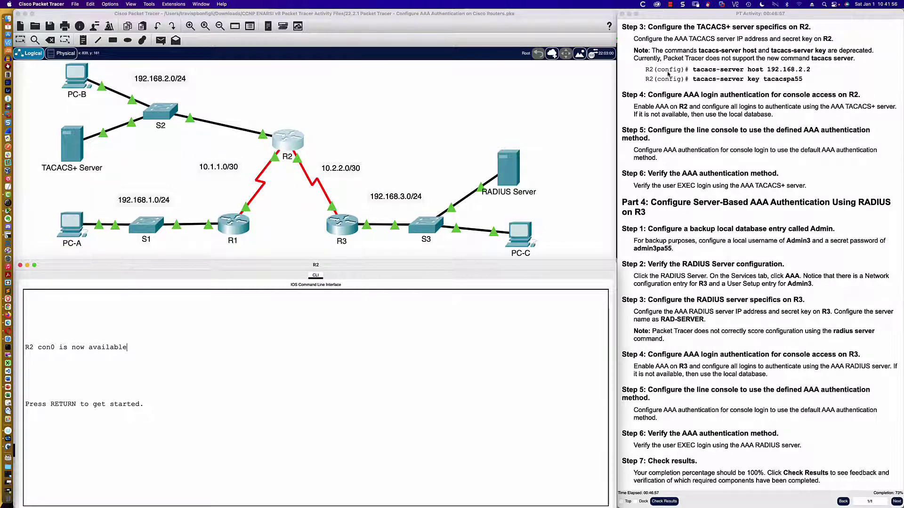
pyautogui.click(437, 367)
pyautogui.press('Return')
pyautogui.press('Return')
pyautogui.press('Return')
pyautogui.press('Return')
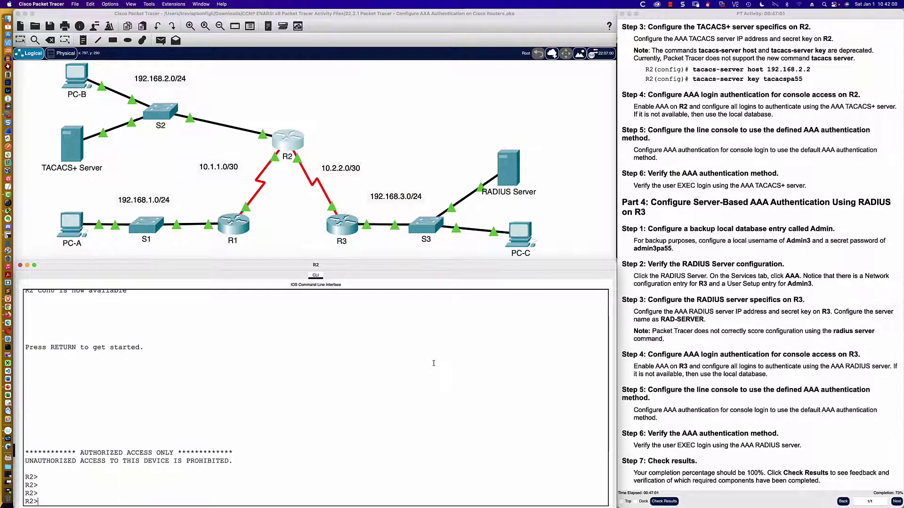
pyautogui.write('en')
pyautogui.press('Return')
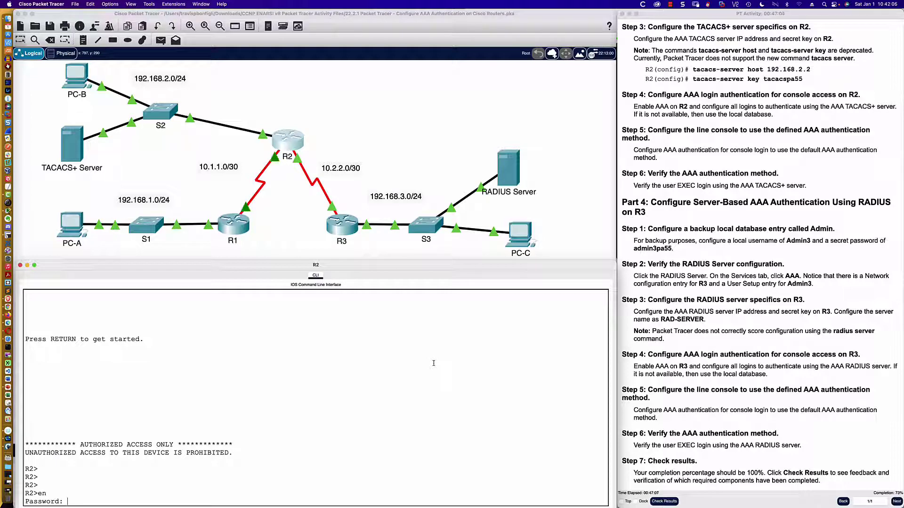
pyautogui.press('Return')
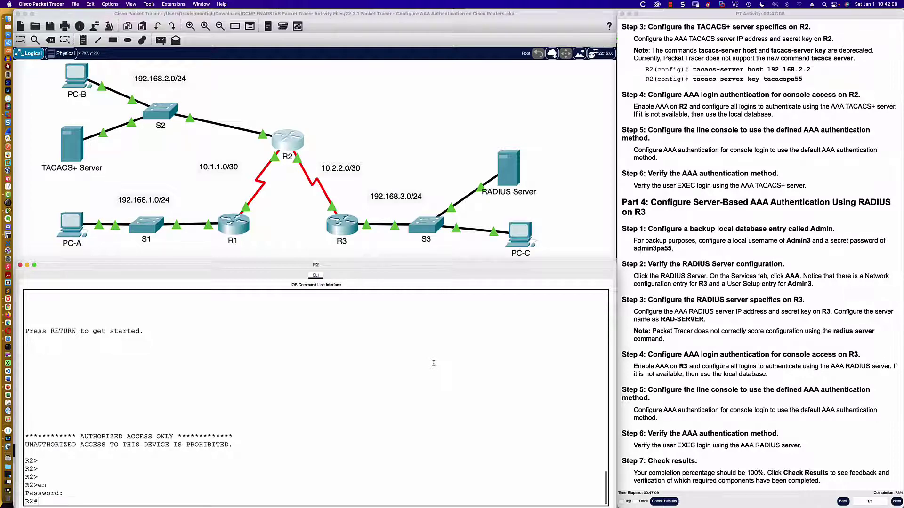
# Enter global configuration and run 'aaa new-model' on R2
pyautogui.press('Return')
pyautogui.press('Return')
pyautogui.press('Return')
pyautogui.press('Return')
pyautogui.write('conf t')
pyautogui.press('Return')
pyautogui.write('a')
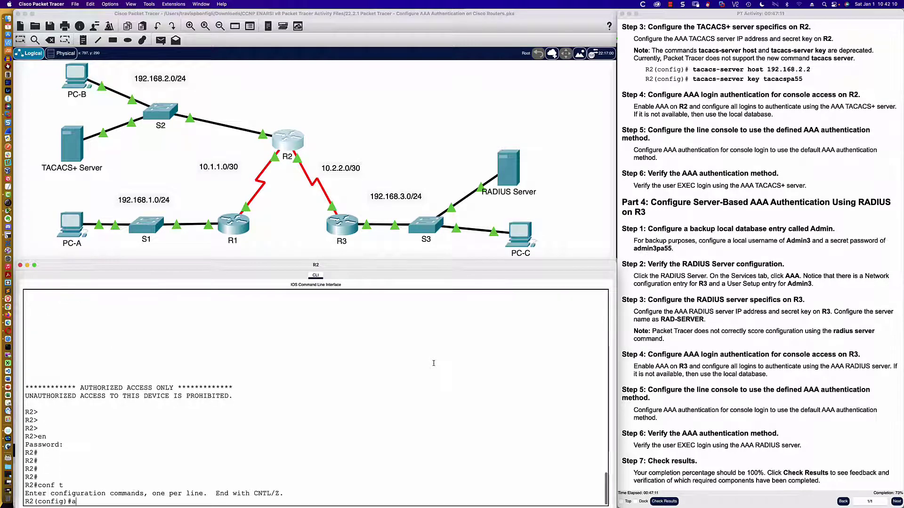
pyautogui.write('aa new')
pyautogui.press('Tab')
pyautogui.press('Return')
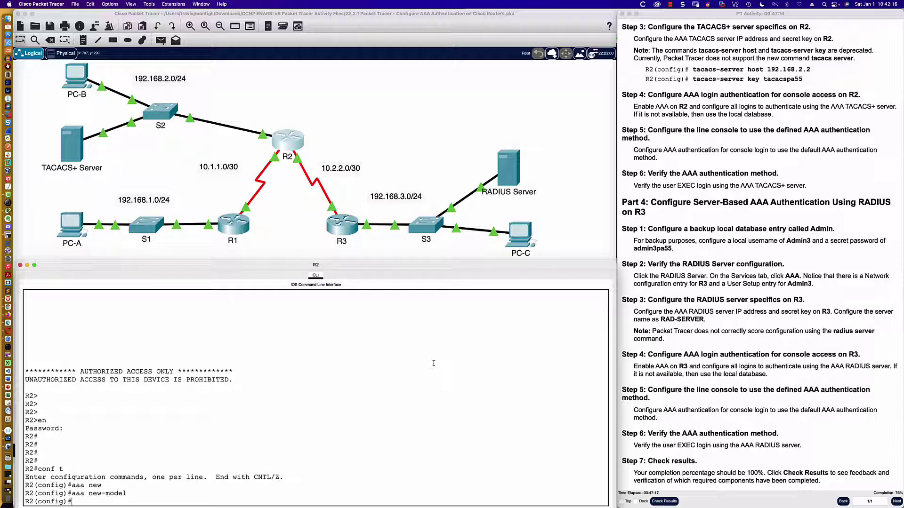
pyautogui.press('Return')
pyautogui.press('Return')
pyautogui.press('Return')
pyautogui.press('Return')
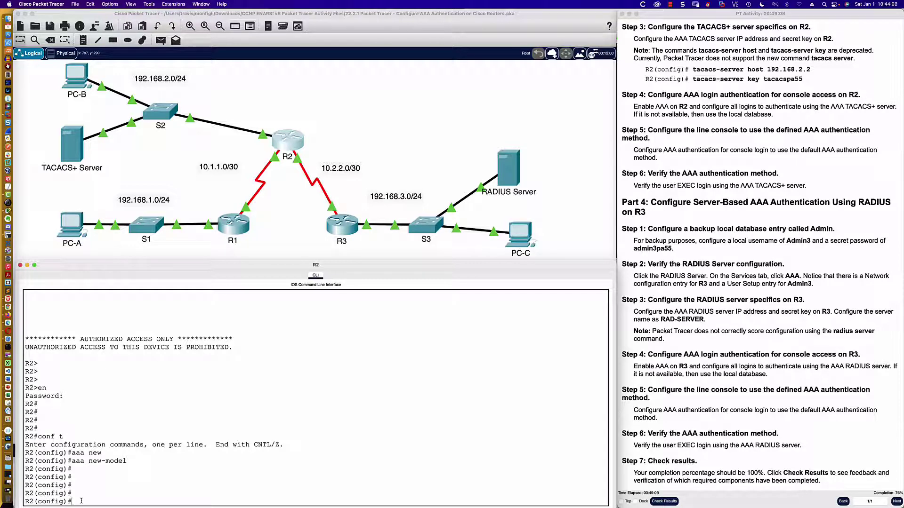
# Configure 'aaa authentication login default group tacacs+ local' on R2
pyautogui.write('aaa authen')
pyautogui.press('Tab')
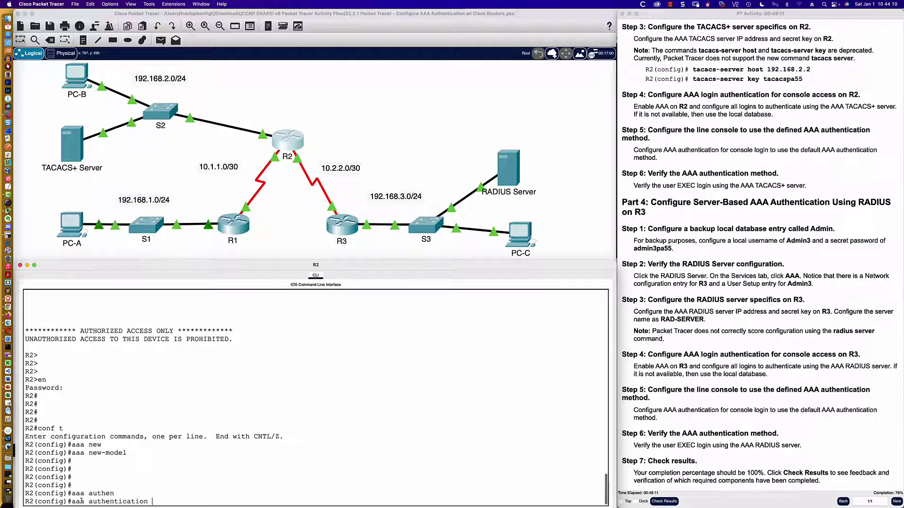
pyautogui.write('login')
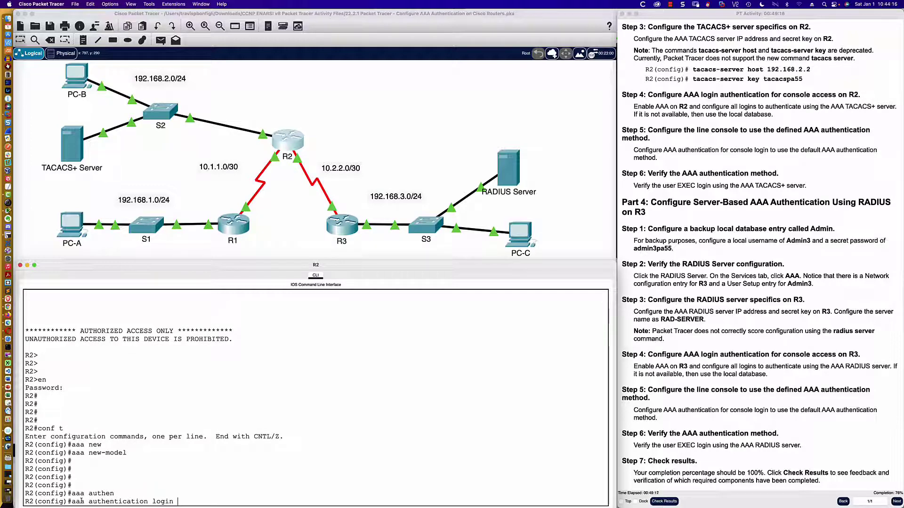
pyautogui.write('default ?')
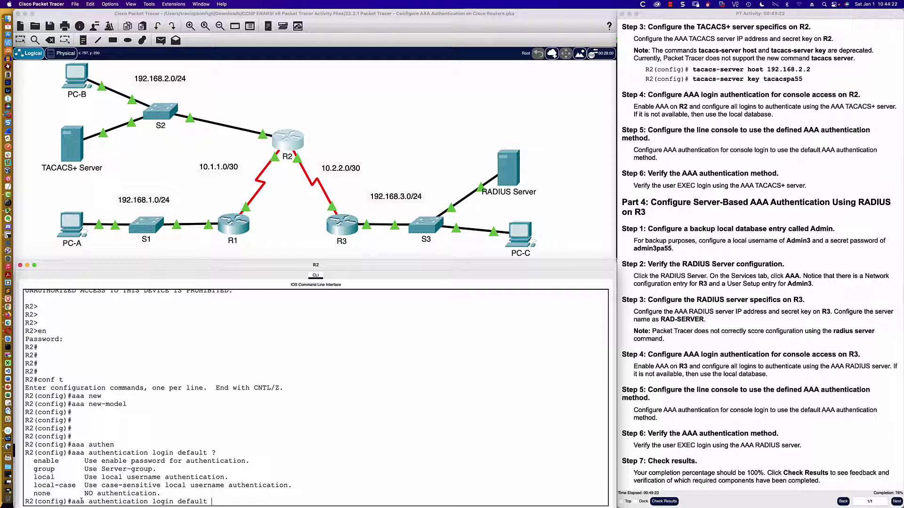
pyautogui.write('group')
pyautogui.press('Tab')
pyautogui.write('tac')
pyautogui.press('Tab')
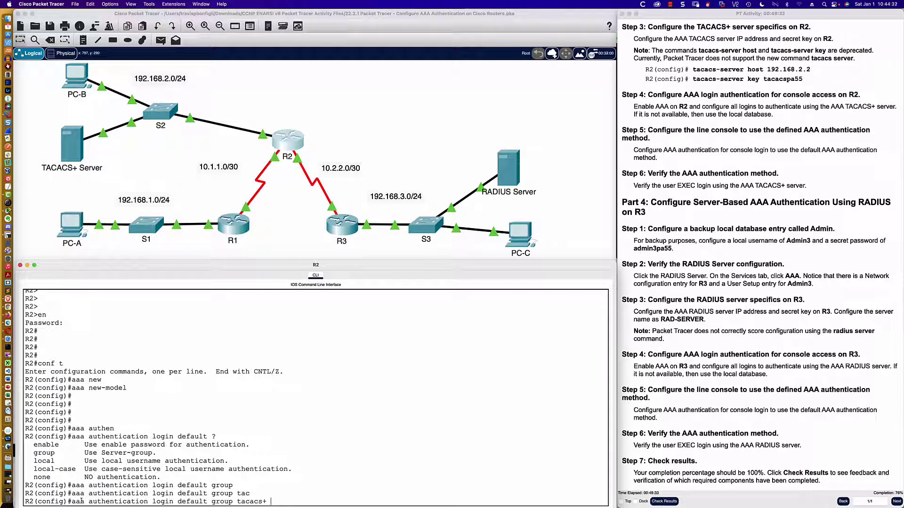
pyautogui.write('local')
pyautogui.press('Tab')
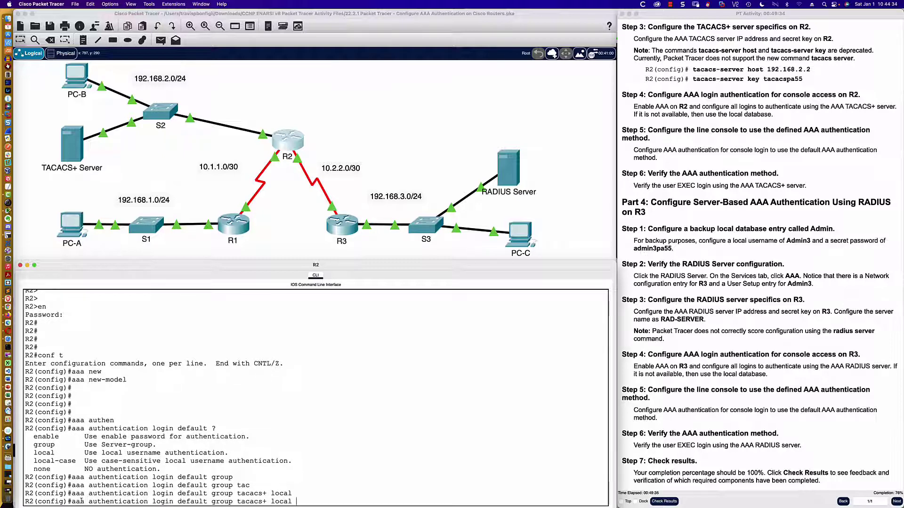
pyautogui.write('?')
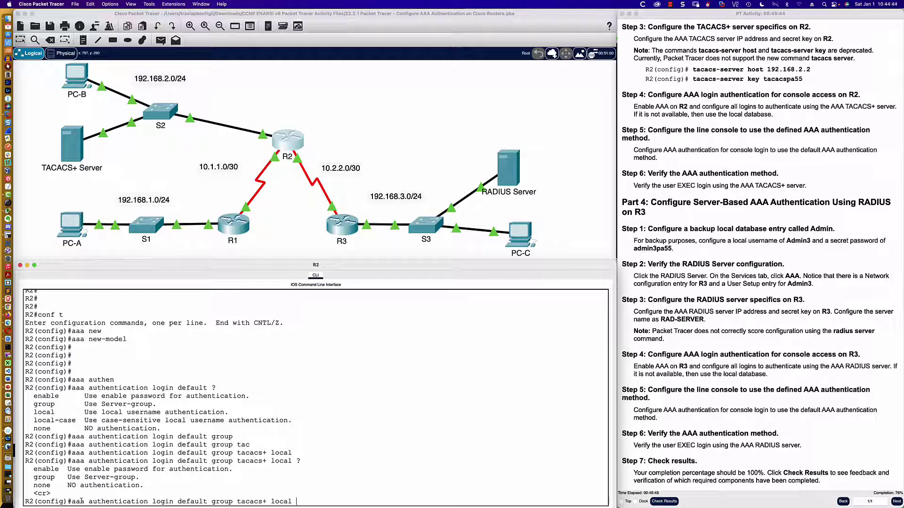
pyautogui.press('Return')
pyautogui.press('Return')
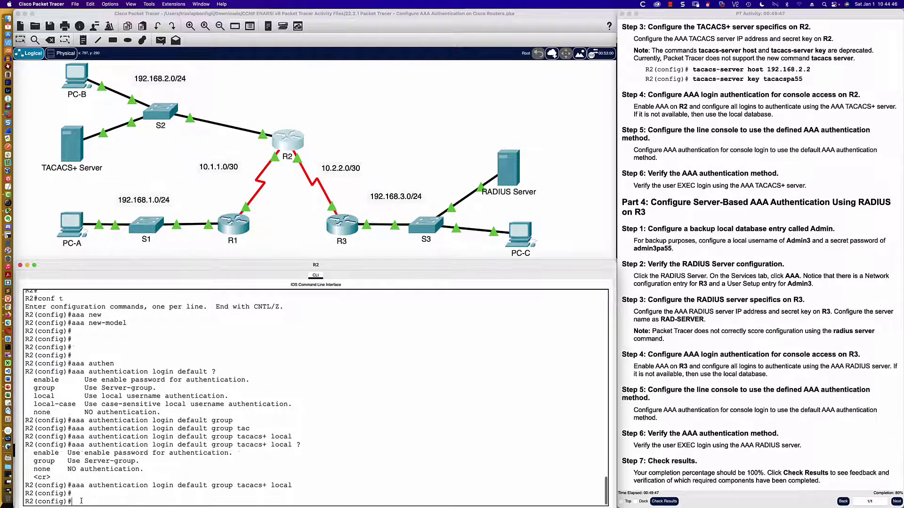
pyautogui.press('Return')
pyautogui.press('Return')
pyautogui.press('Return')
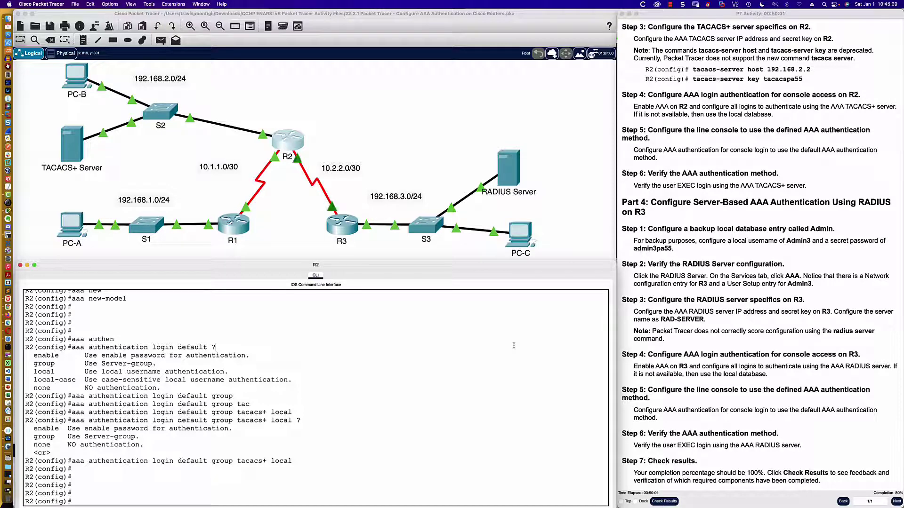
# Page through R2's running config to check the login list and TACACS+ server 192.168.2.2
pyautogui.write('do sh run')
pyautogui.press('Return')
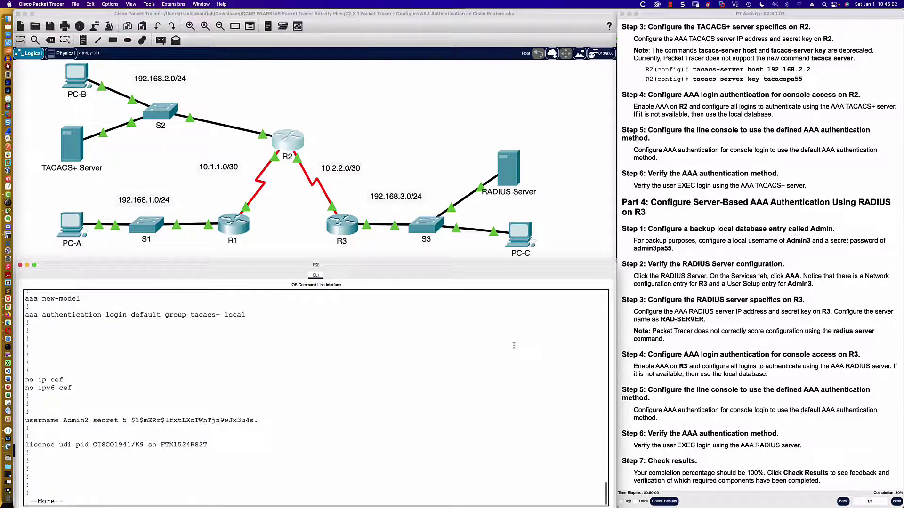
pyautogui.press('space')
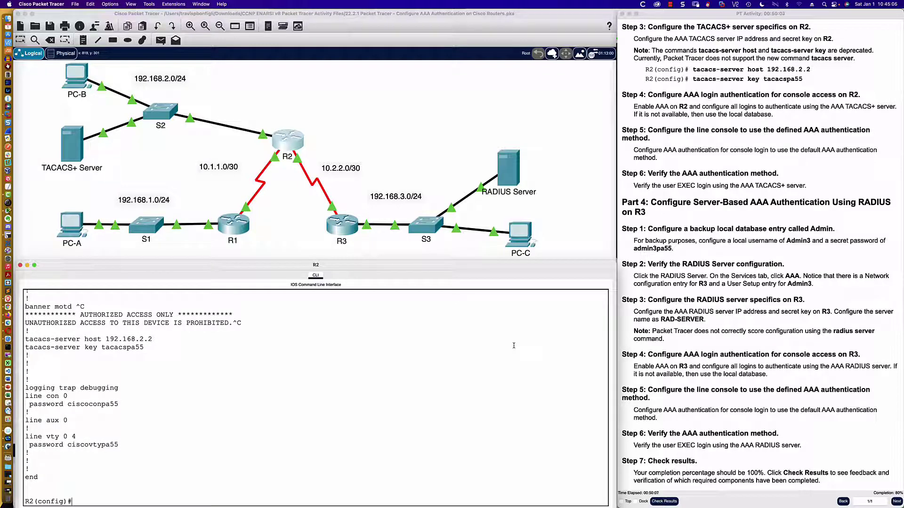
# Remove the password from R2's line con 0
pyautogui.write('line con 0')
pyautogui.press('Return')
pyautogui.write('no pas')
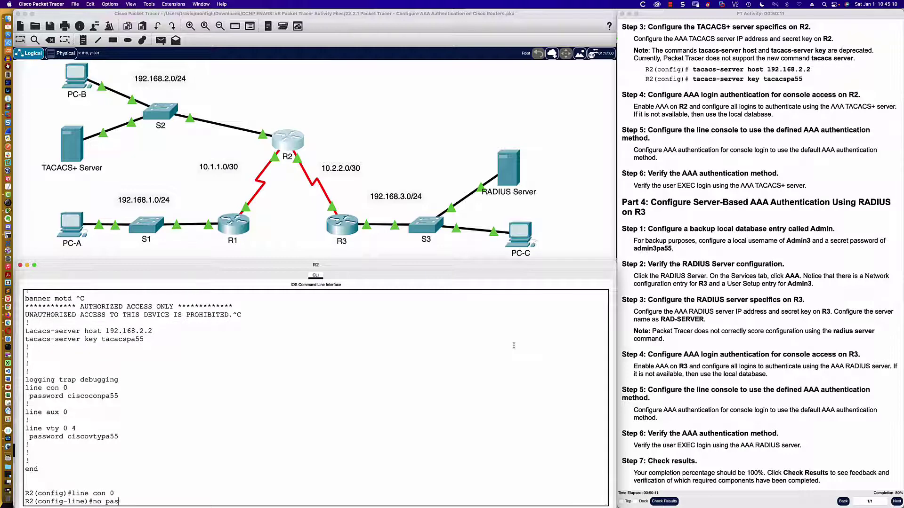
pyautogui.press('Tab')
pyautogui.write('ciscoconpa55')
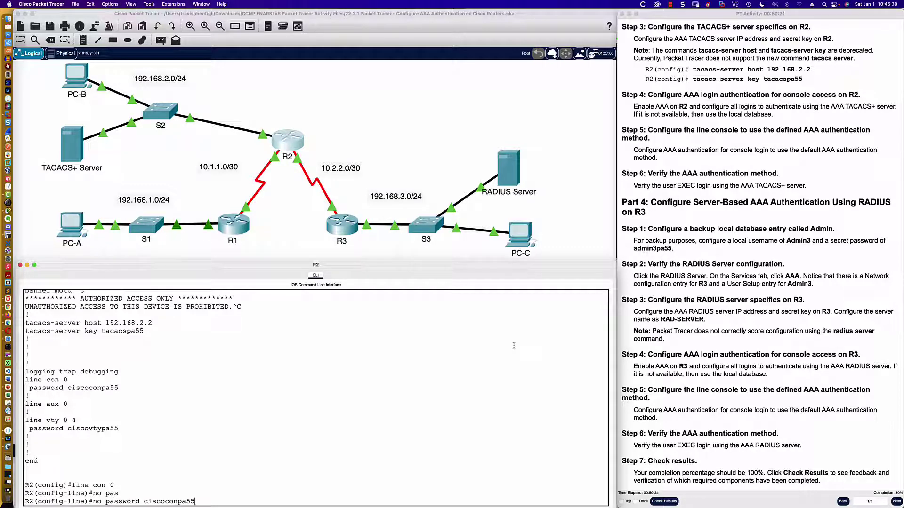
pyautogui.press('Return')
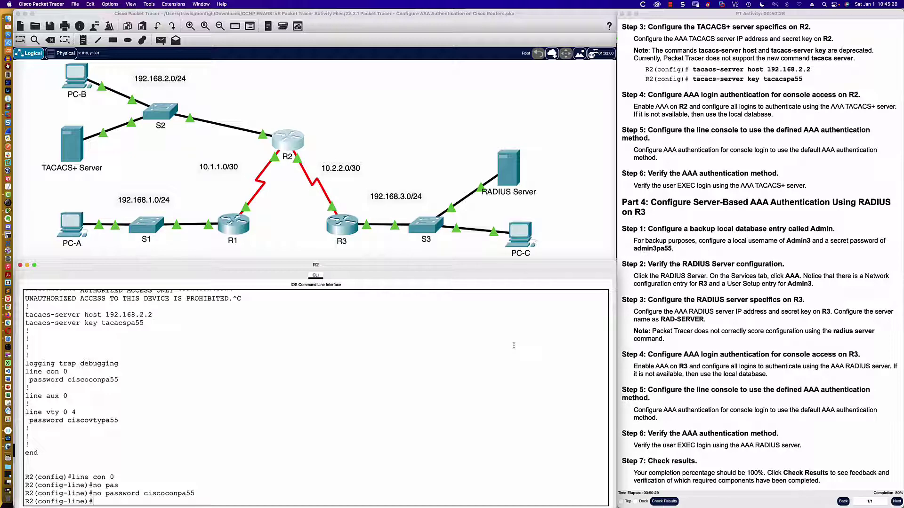
# Apply 'login authentication default' to R2's console line
pyautogui.write('login autnh')
pyautogui.press('Tab')
pyautogui.press('BackSpace')
pyautogui.press('Tab')
pyautogui.press('BackSpace')
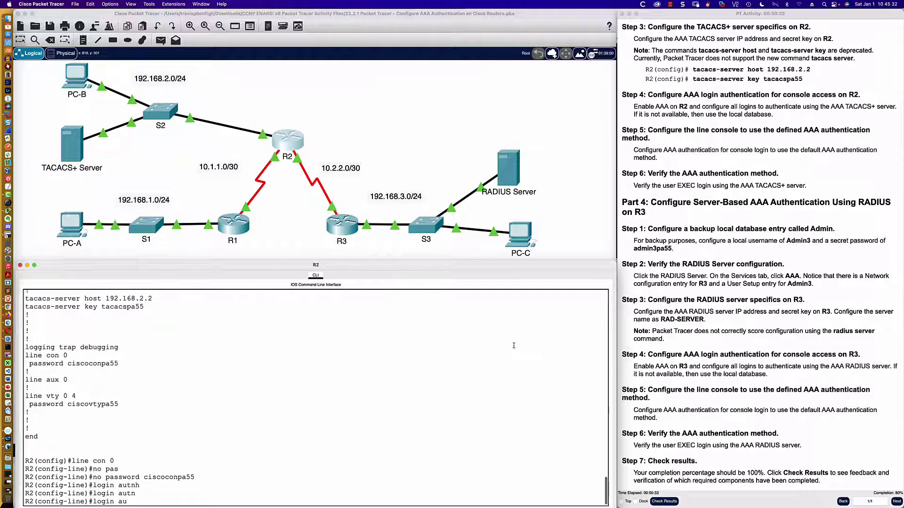
pyautogui.write('h')
pyautogui.press('Tab')
pyautogui.write('n')
pyautogui.press('BackSpace')
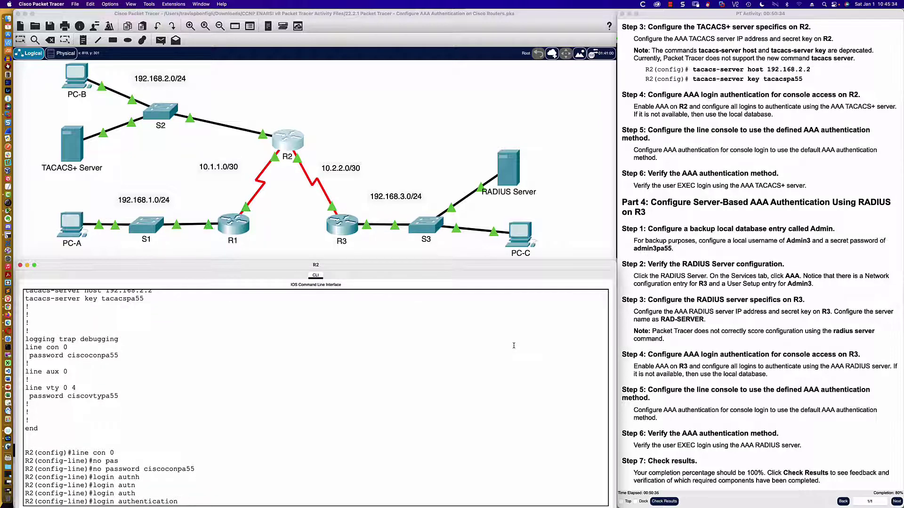
pyautogui.write('def')
pyautogui.press('Tab')
pyautogui.press('Return')
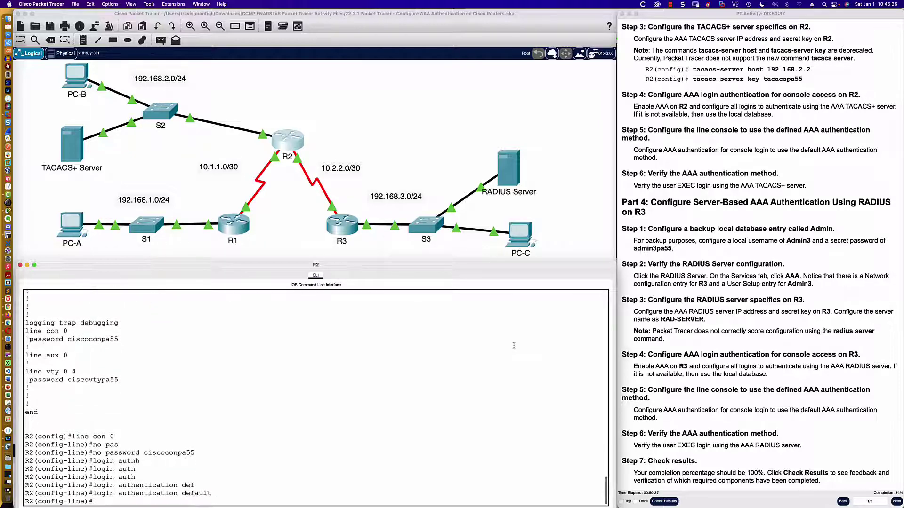
pyautogui.press('Return')
pyautogui.press('Return')
pyautogui.press('Return')
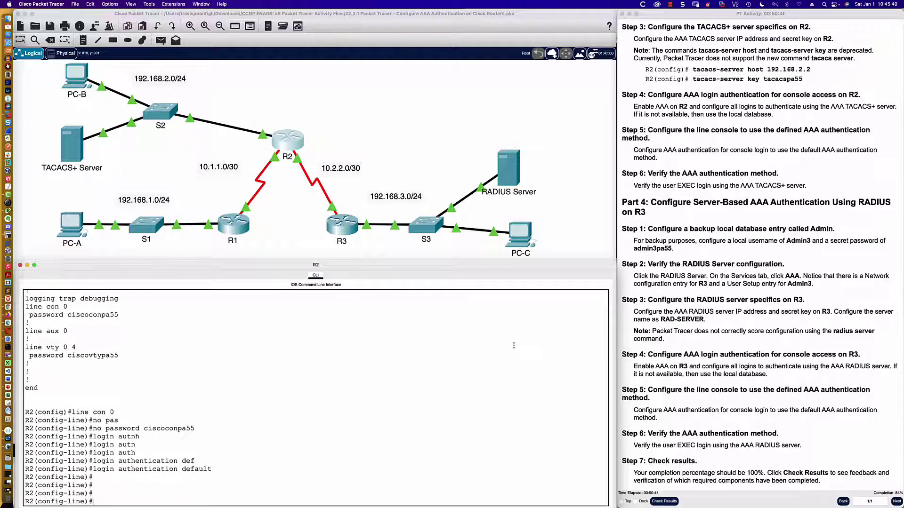
pyautogui.scroll(-1, 514, 346)
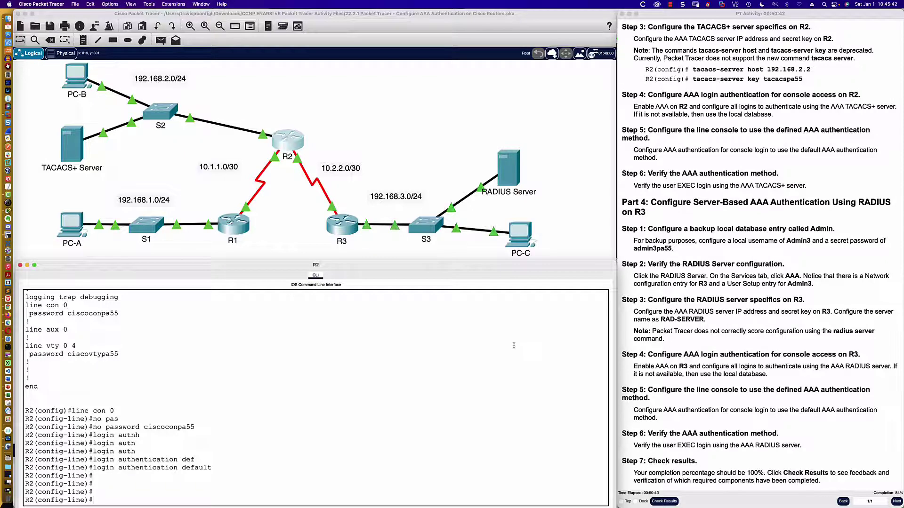
# Leave configuration mode, save with 'wri mem', and log out of R2's console
pyautogui.write('end')
pyautogui.press('Return')
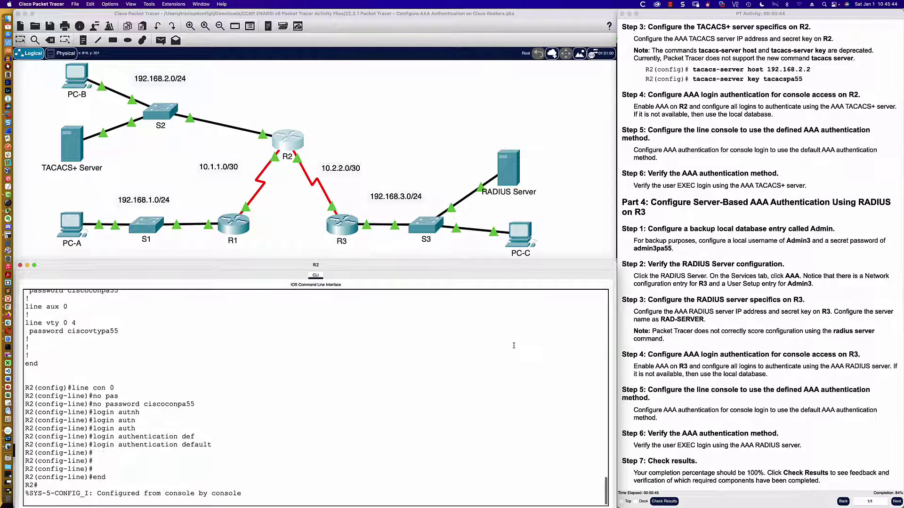
pyautogui.press('Return')
pyautogui.press('Return')
pyautogui.press('Return')
pyautogui.press('Return')
pyautogui.press('Return')
pyautogui.write('wri mem')
pyautogui.press('Return')
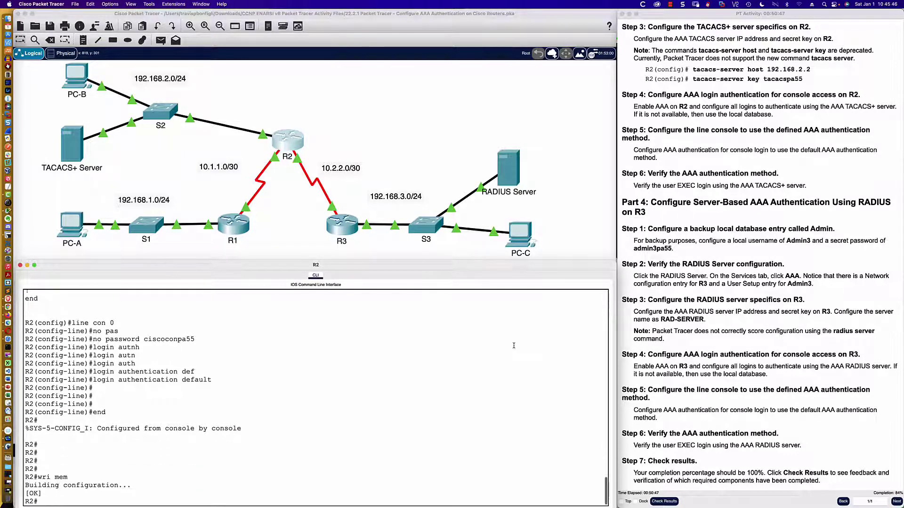
pyautogui.write('exit')
pyautogui.press('Return')
pyautogui.press('Return')
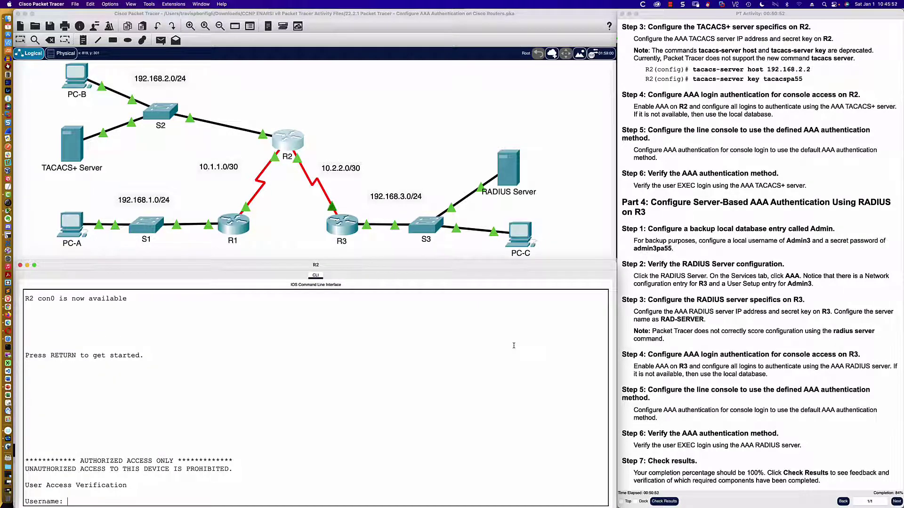
# Log into R2's console with the TACACS+ user and enter privileged mode
pyautogui.write('Admin2')
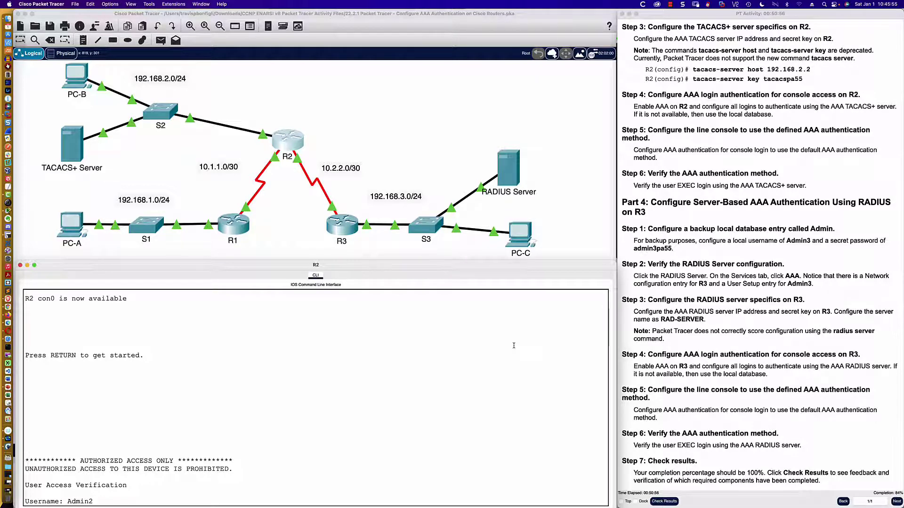
pyautogui.press('Return')
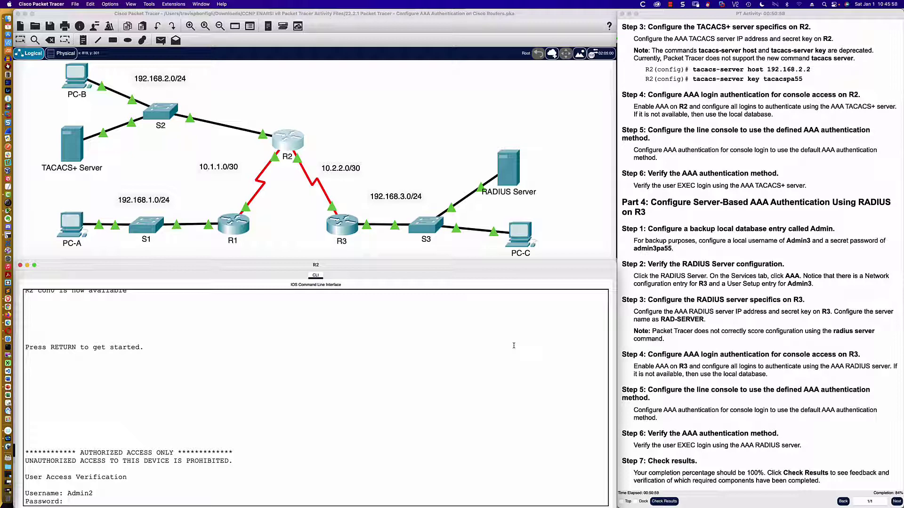
pyautogui.press('Return')
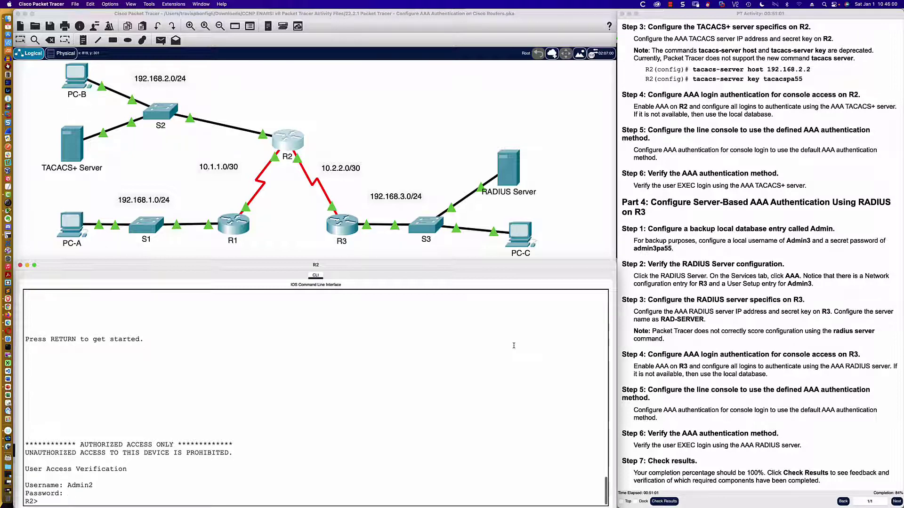
pyautogui.press('Return')
pyautogui.press('Return')
pyautogui.press('Return')
pyautogui.write('kj')
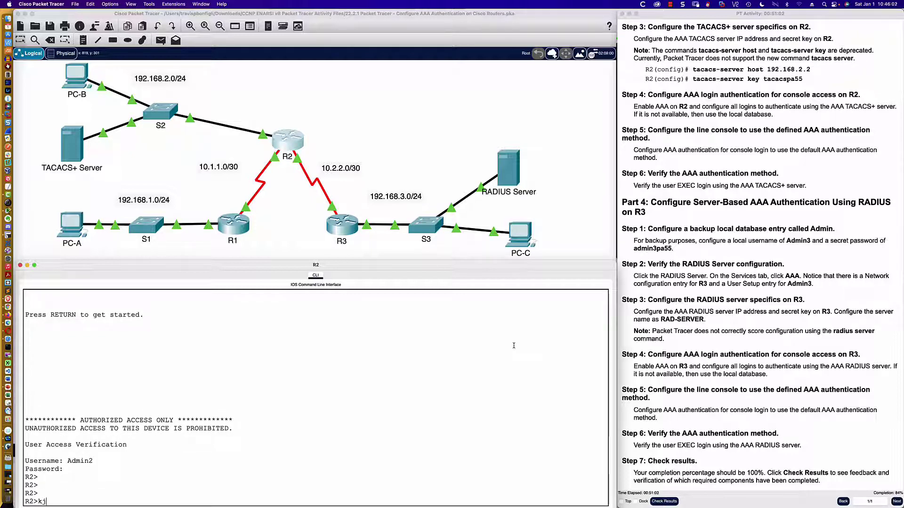
pyautogui.press('BackSpace')
pyautogui.press('BackSpace')
pyautogui.write('en')
pyautogui.press('Tab')
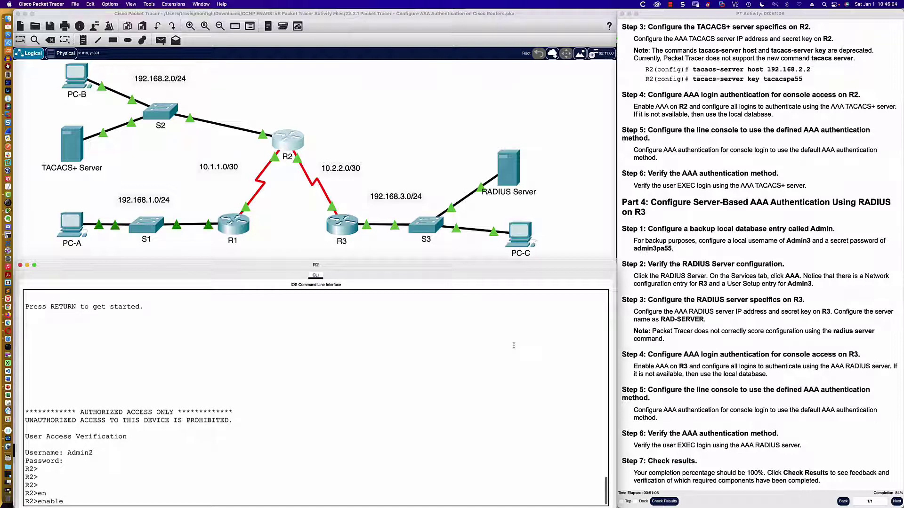
pyautogui.press('Return')
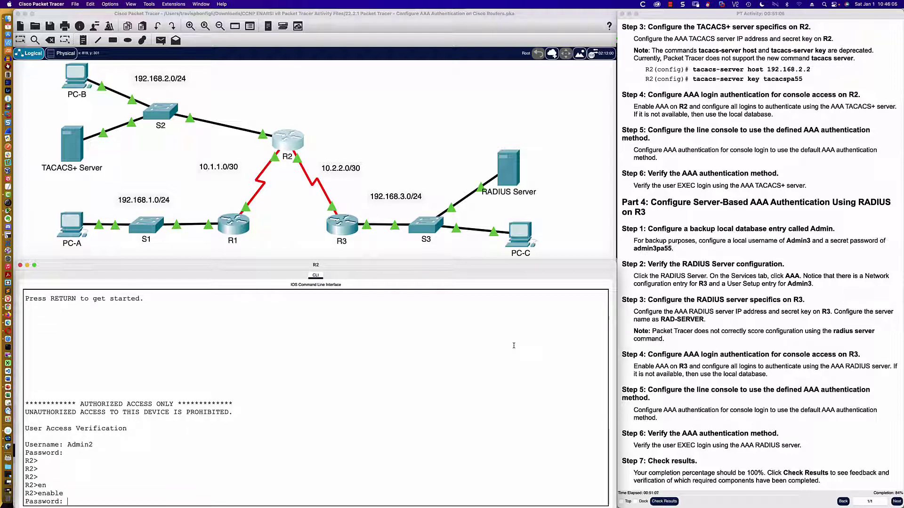
pyautogui.press('Return')
pyautogui.press('Return')
pyautogui.press('Return')
pyautogui.press('Return')
pyautogui.press('Return')
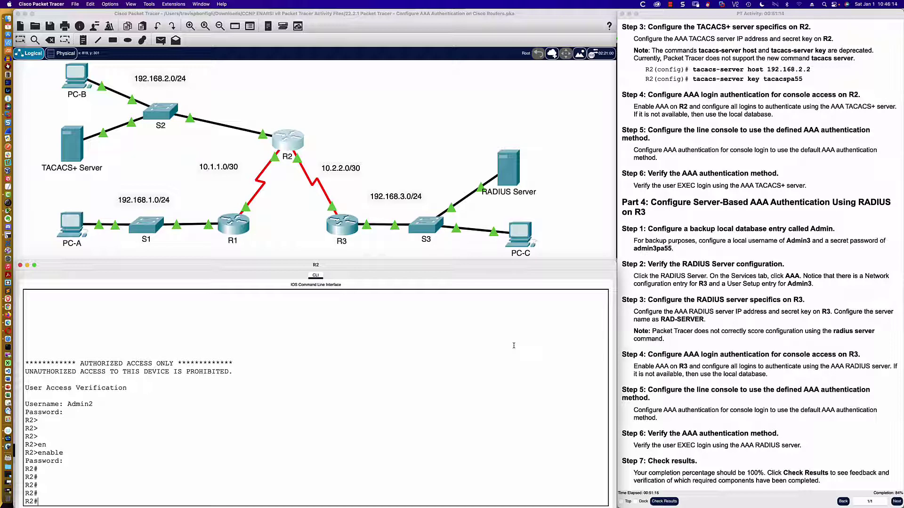
# Save R2's configuration with 'wri mem' and open R3's console
pyautogui.write('wri mem')
pyautogui.press('Return')
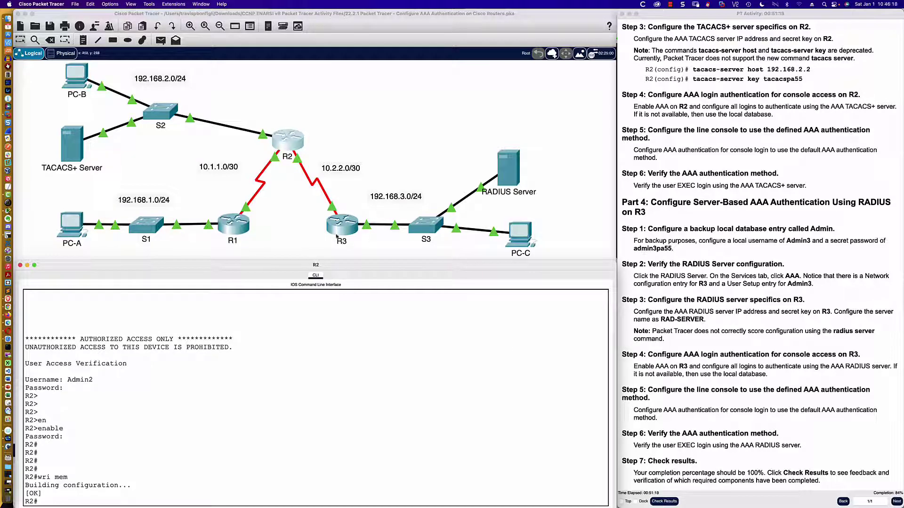
pyautogui.click(341, 226)
pyautogui.press('Return')
pyautogui.press('Return')
pyautogui.press('Return')
pyautogui.press('Return')
pyautogui.press('Return')
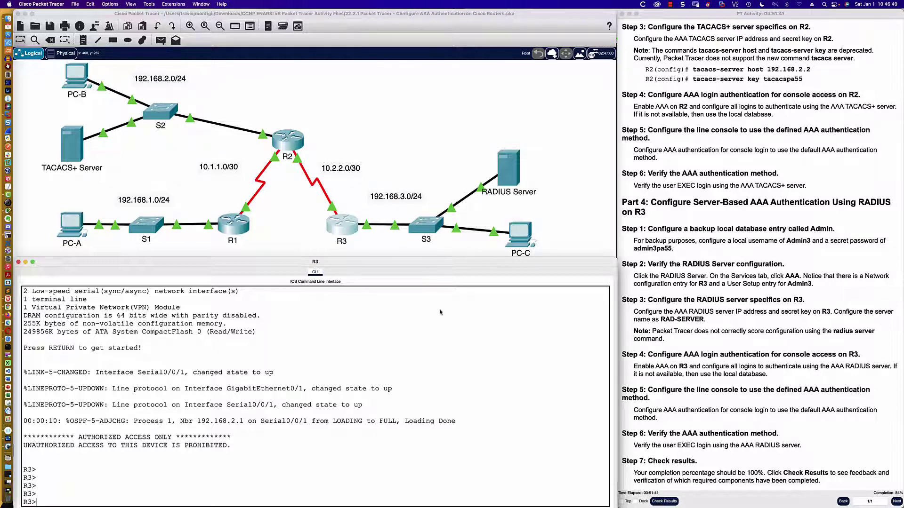
# Enter privileged mode on R3 with the enable password
pyautogui.write('en')
pyautogui.press('Tab')
pyautogui.press('Return')
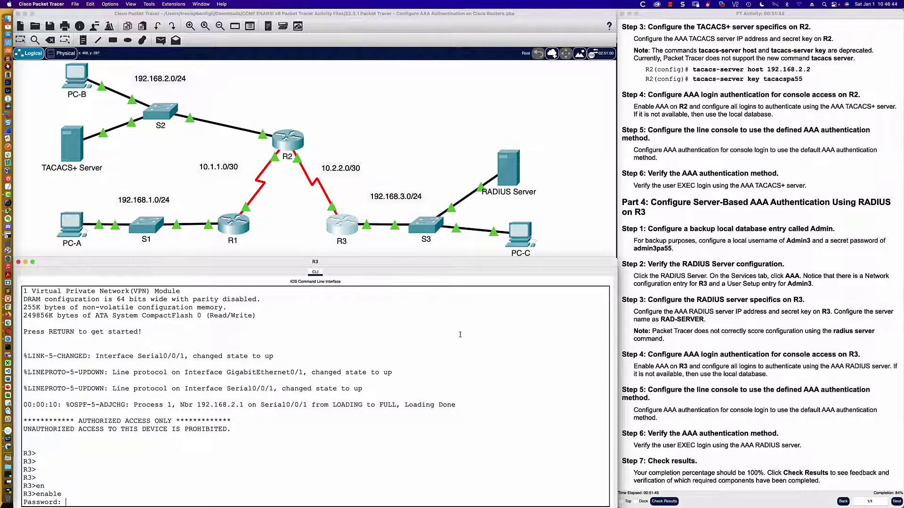
pyautogui.press('Return')
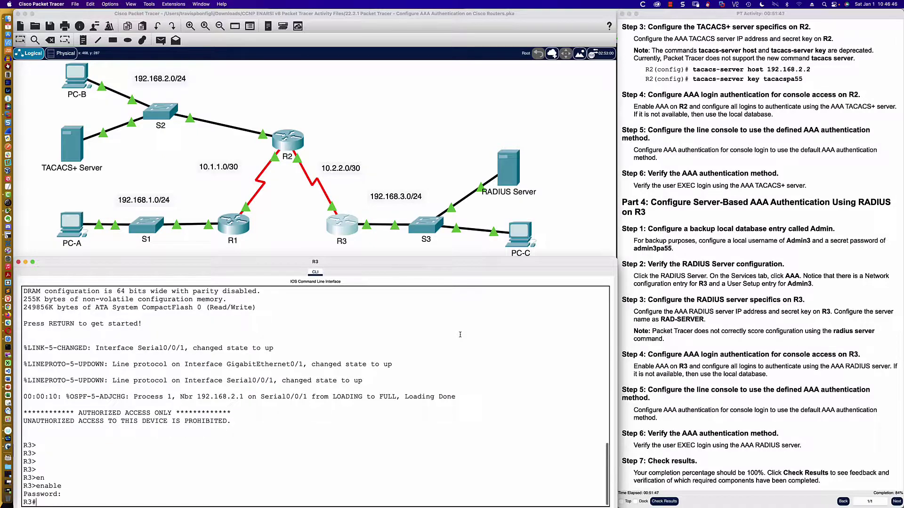
# Ping 192.168.3.2 twice from R3, then enter global configuration
pyautogui.write('ping 192.168.3.2')
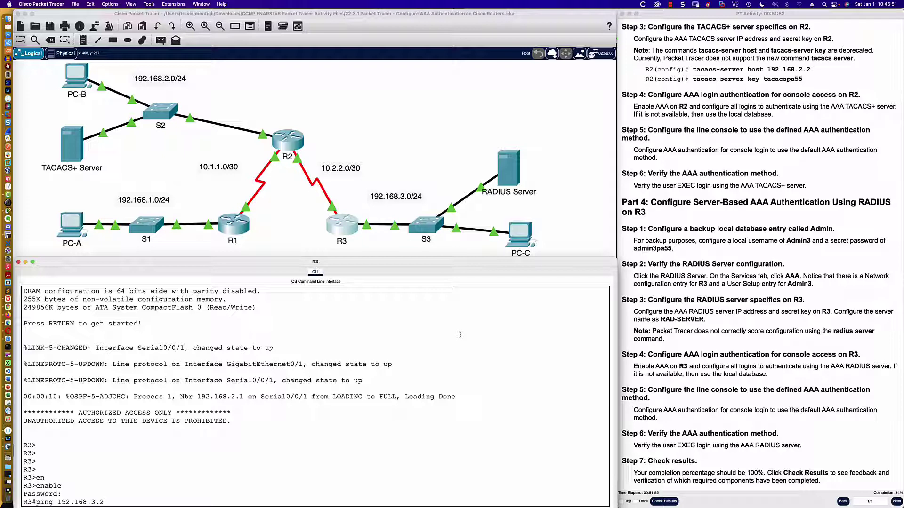
pyautogui.press('Return')
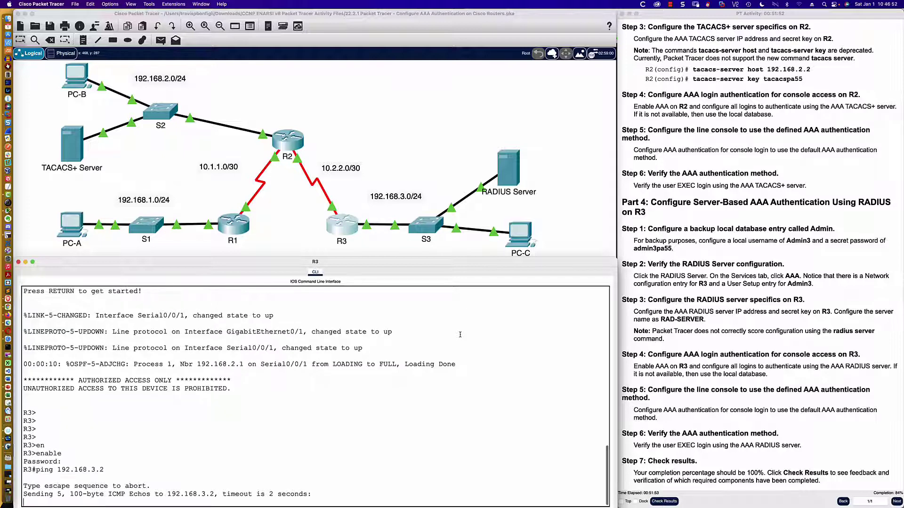
pyautogui.scroll(20, 765, 256)
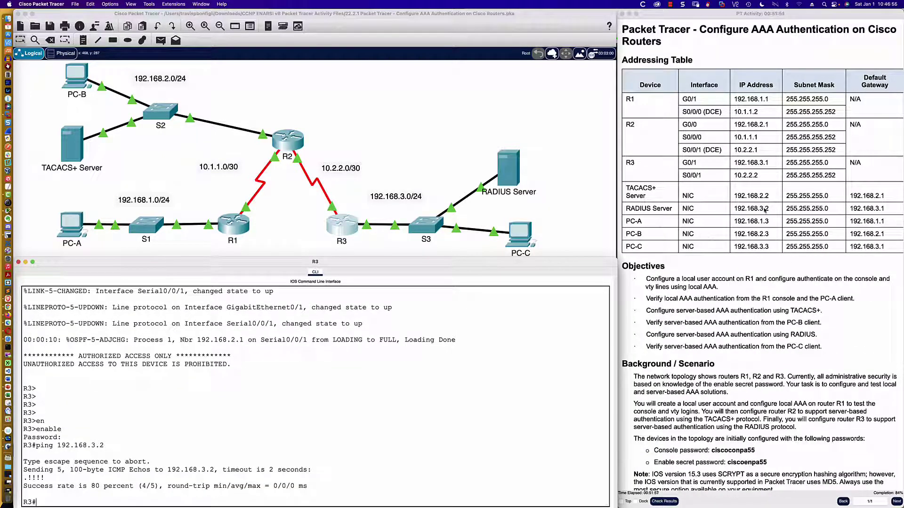
pyautogui.scroll(-20, 728, 278)
pyautogui.scroll(1, 725, 282)
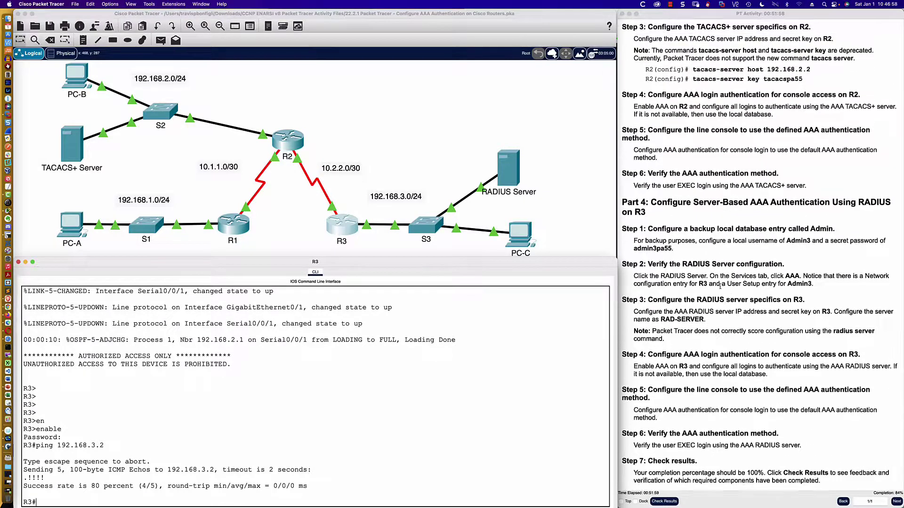
pyautogui.press('Up')
pyautogui.press('Return')
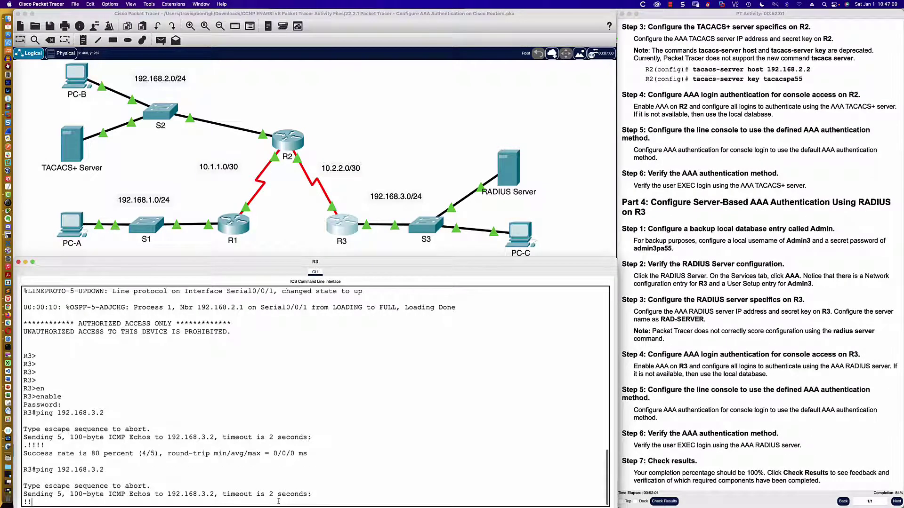
pyautogui.write('conf t')
pyautogui.press('Return')
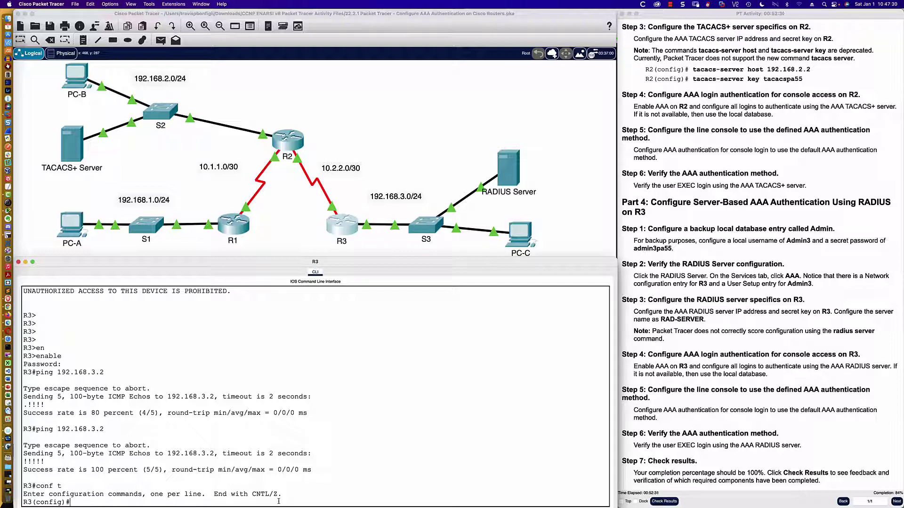
# Add R3's backup local username with a secret password via 'username ... secret'
pyautogui.write('admin')
pyautogui.press('BackSpace')
pyautogui.press('BackSpace')
pyautogui.press('BackSpace')
pyautogui.press('BackSpace')
pyautogui.press('BackSpace')
pyautogui.write('user')
pyautogui.press('Tab')
pyautogui.write('Admin')
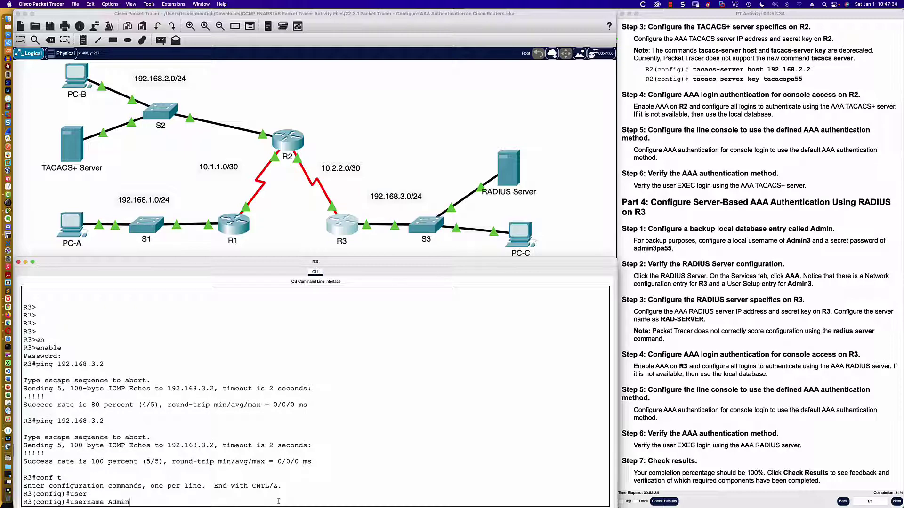
pyautogui.write('3 sec')
pyautogui.press('Tab')
pyautogui.write('admin3')
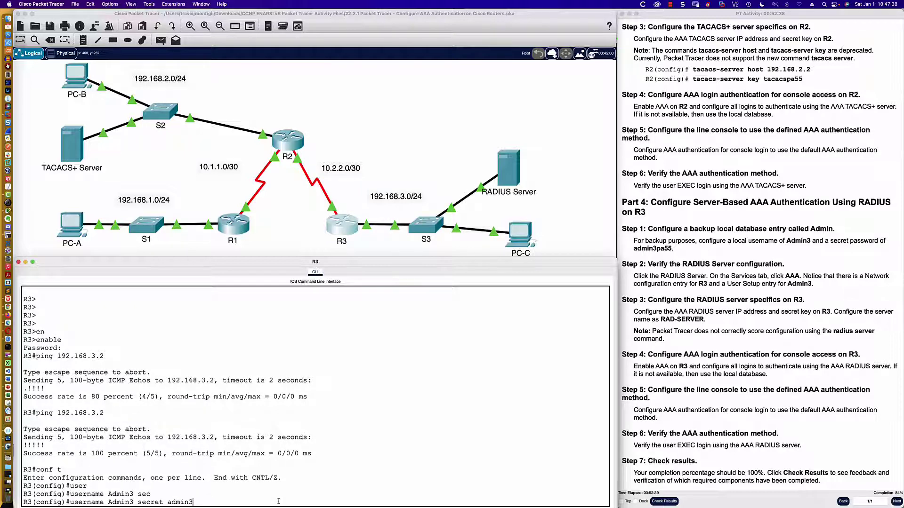
pyautogui.write('pa55')
pyautogui.press('Return')
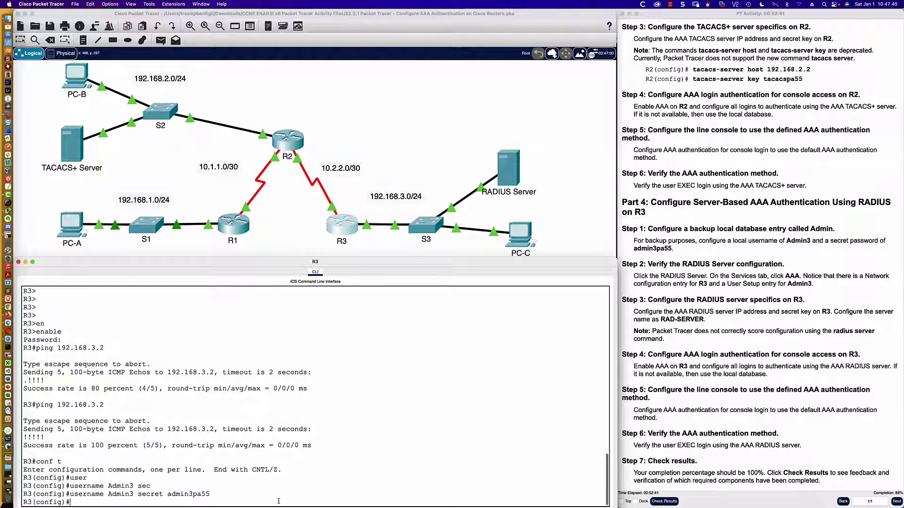
pyautogui.press('Return')
pyautogui.press('Return')
pyautogui.press('Return')
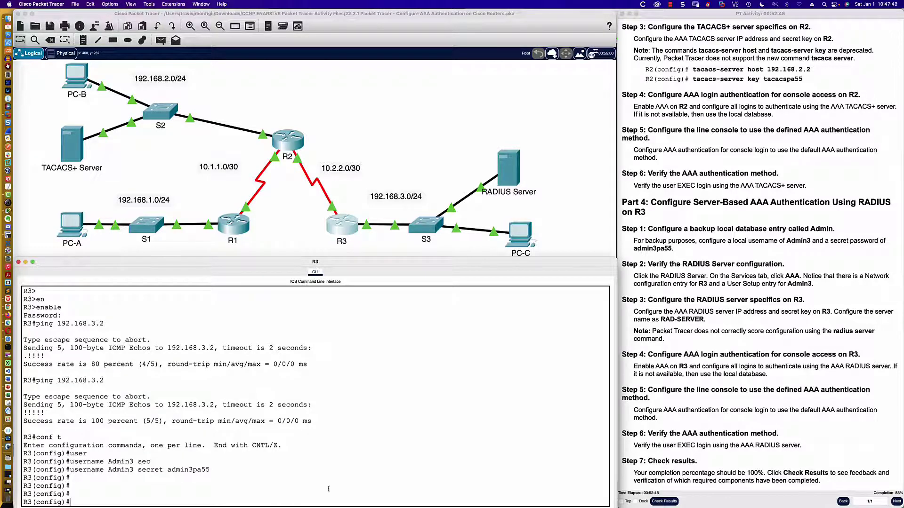
# Check the RADIUS Server's AAA entries for client R3 at 192.168.3.1 and user Admin3, then close it
pyautogui.click(508, 164)
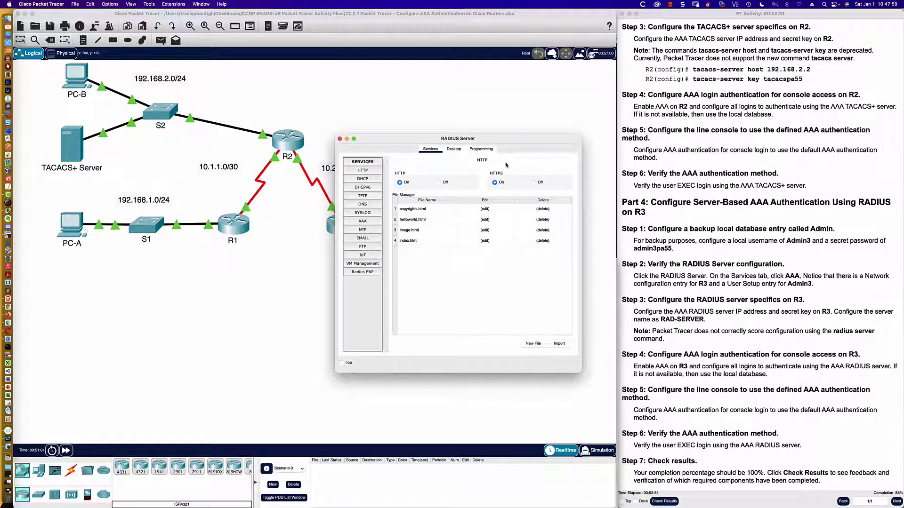
pyautogui.click(362, 221)
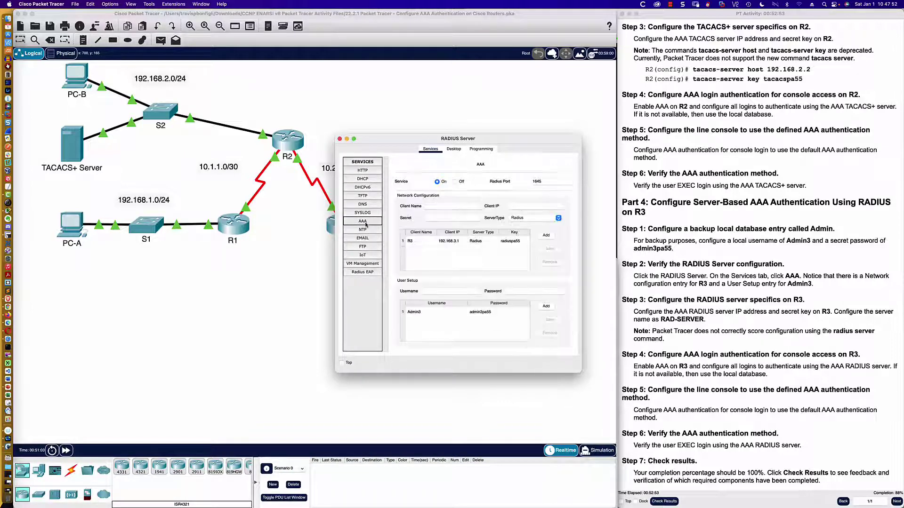
pyautogui.click(422, 243)
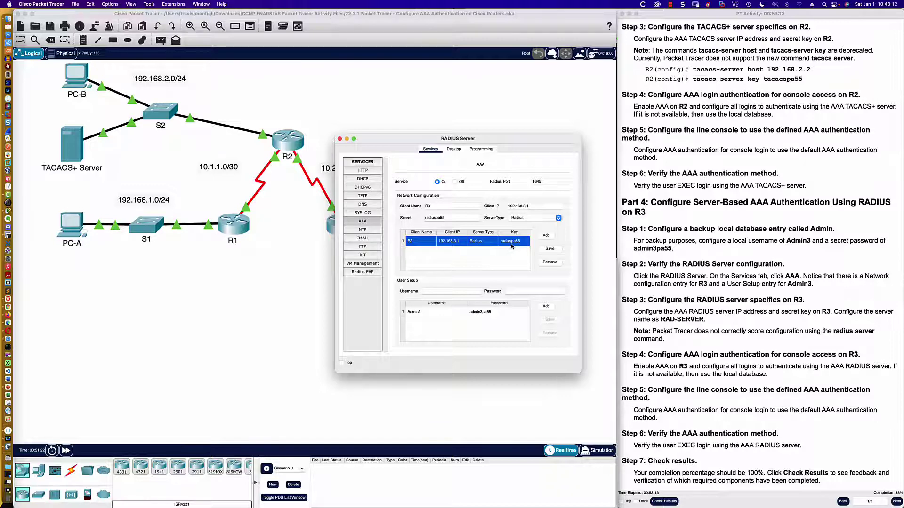
pyautogui.click(437, 315)
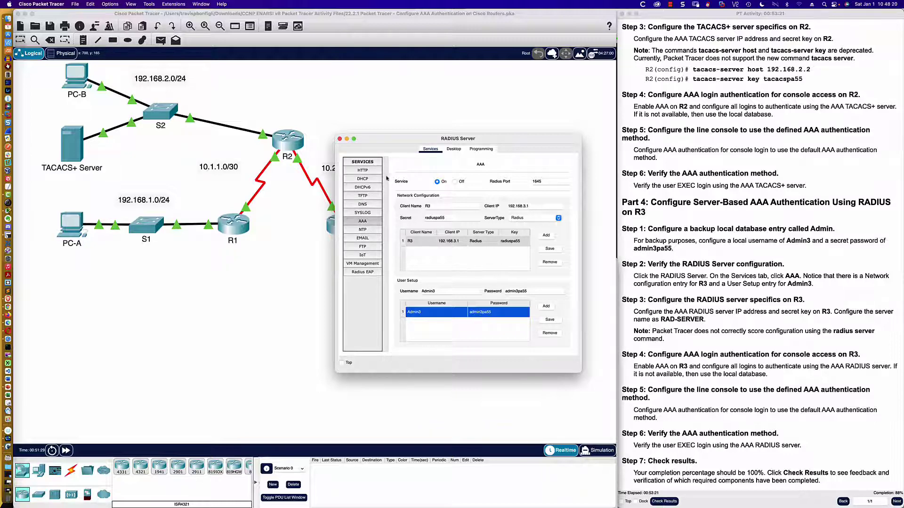
pyautogui.click(340, 138)
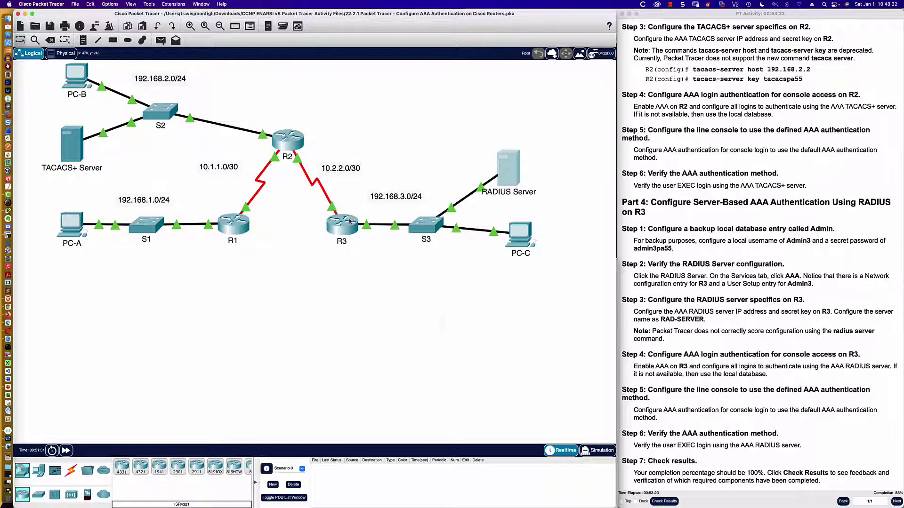
# Open R3's console, check the radius help, and enable aaa new-model
pyautogui.click(349, 221)
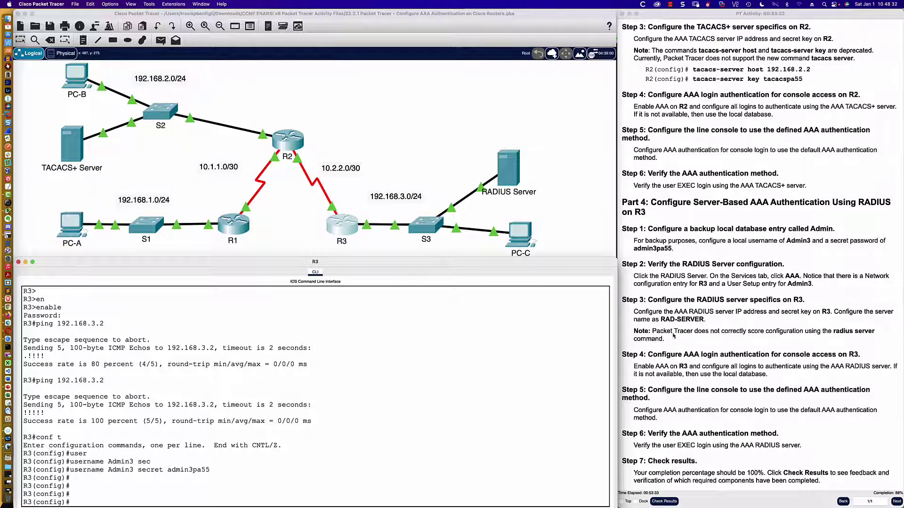
pyautogui.moveTo(652, 332); pyautogui.dragTo(669, 339)
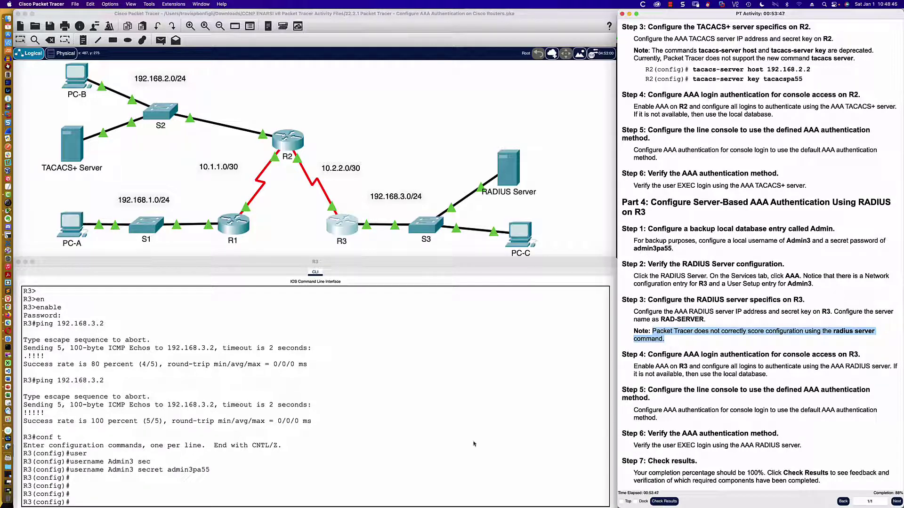
pyautogui.click(413, 480)
pyautogui.press('Return')
pyautogui.press('Return')
pyautogui.write('radius ?')
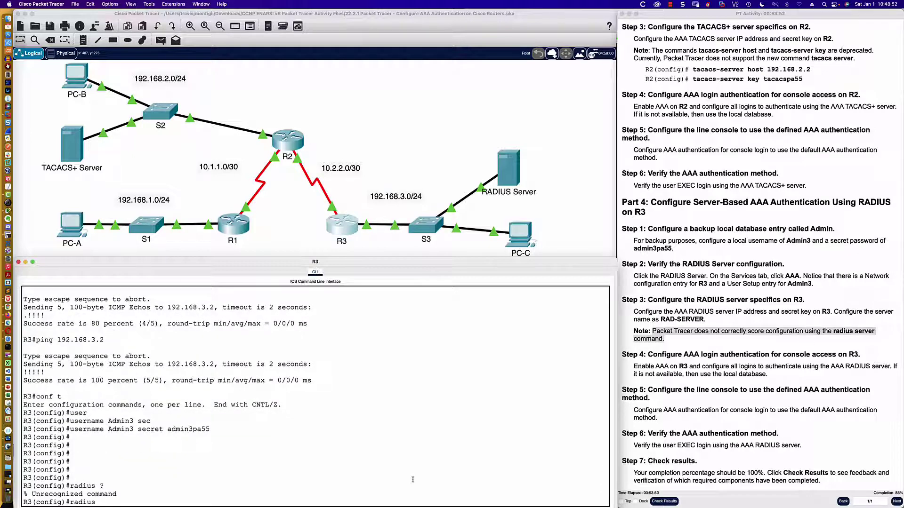
pyautogui.press('BackSpace')
pyautogui.press('BackSpace')
pyautogui.press('BackSpace')
pyautogui.press('BackSpace')
pyautogui.press('BackSpace')
pyautogui.press('BackSpace')
pyautogui.press('BackSpace')
pyautogui.write('aaa new')
pyautogui.press('Tab')
pyautogui.press('Return')
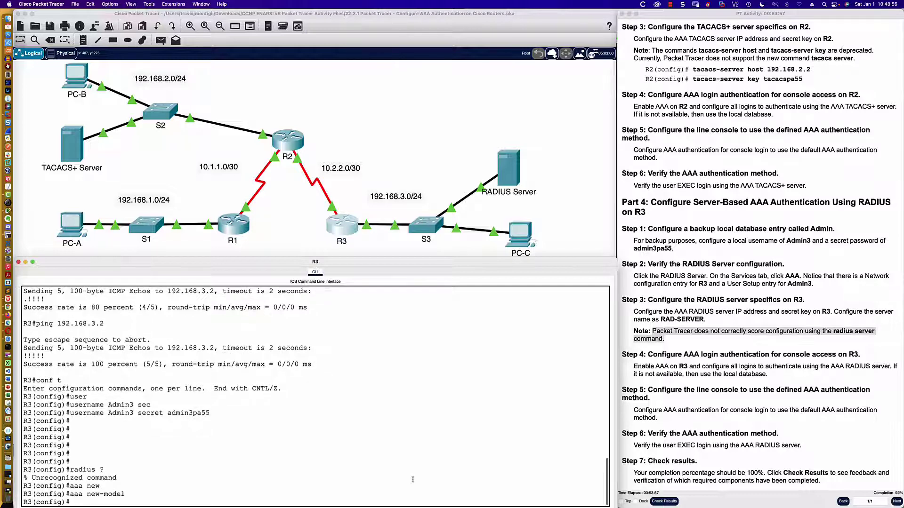
pyautogui.press('Return')
pyautogui.press('Return')
pyautogui.press('Return')
pyautogui.press('Return')
# Begin defining the RADIUS server with 'radius server RAD-SERVER'
pyautogui.write('radi')
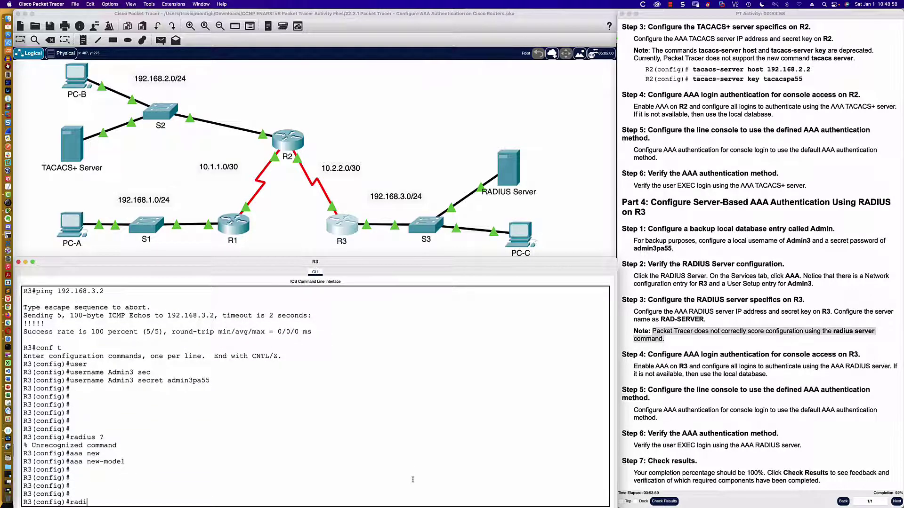
pyautogui.press('Tab')
pyautogui.write('?')
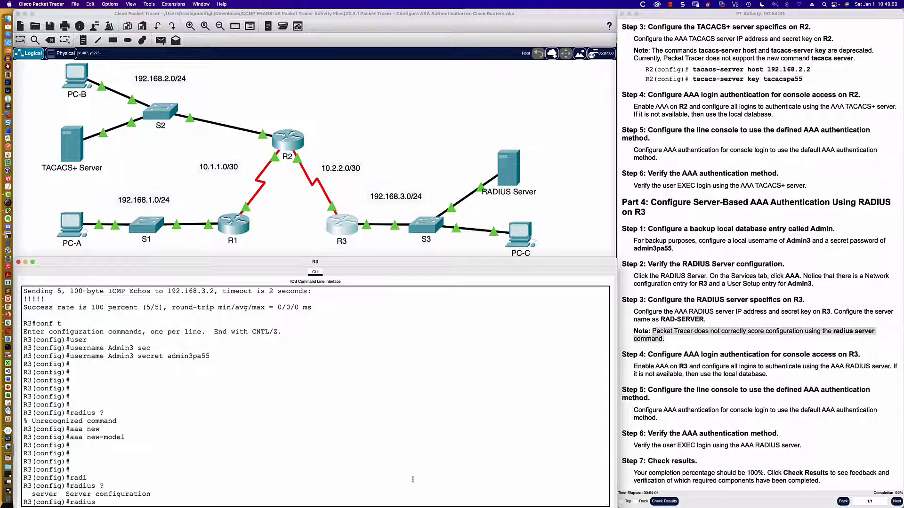
pyautogui.write('??')
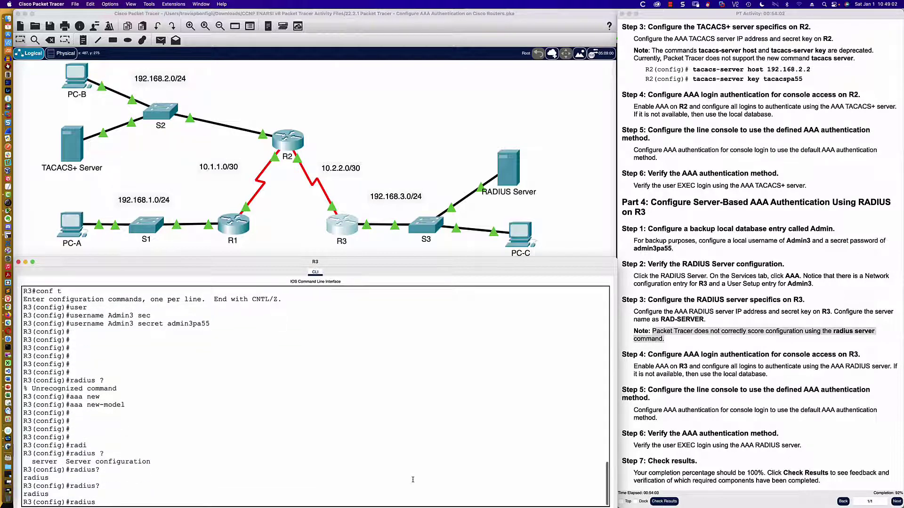
pyautogui.write('???')
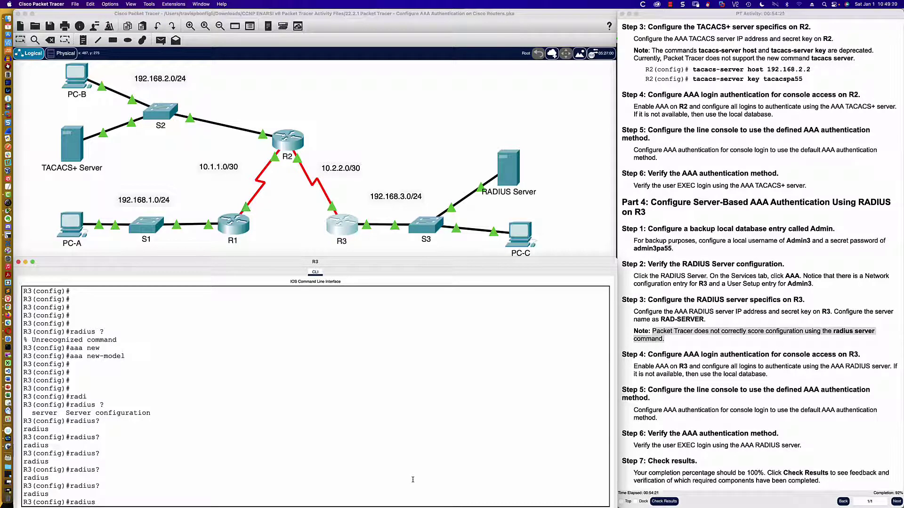
pyautogui.write('server ?')
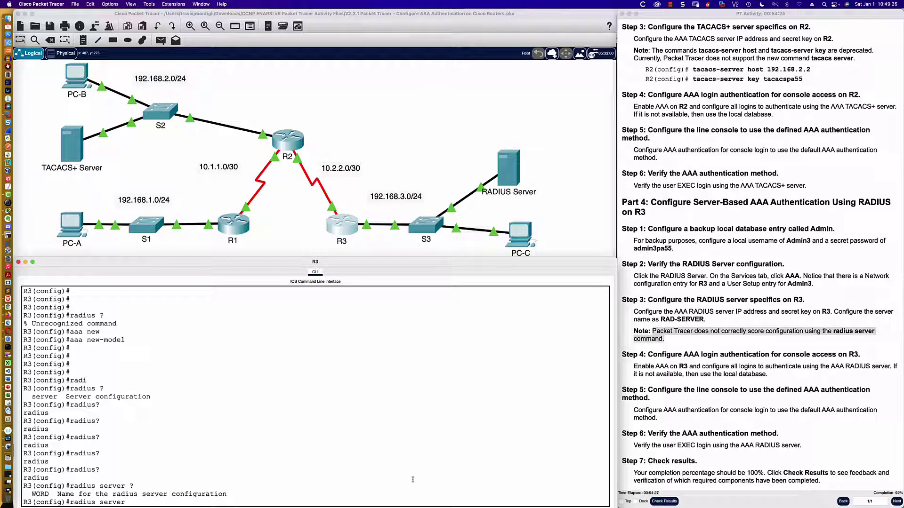
pyautogui.write('RAD-SERVER')
# Set RAD-SERVER's address to IPv4 192.168.3.2
pyautogui.press('Return')
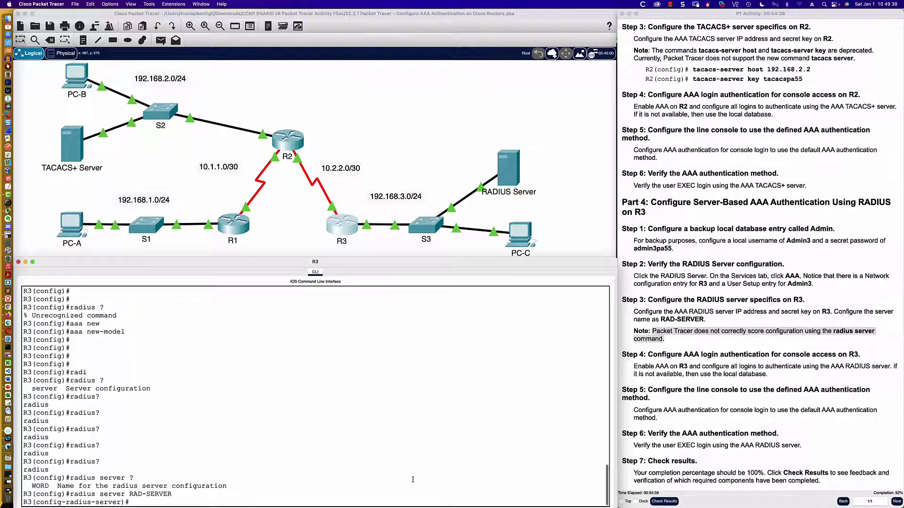
pyautogui.write('?')
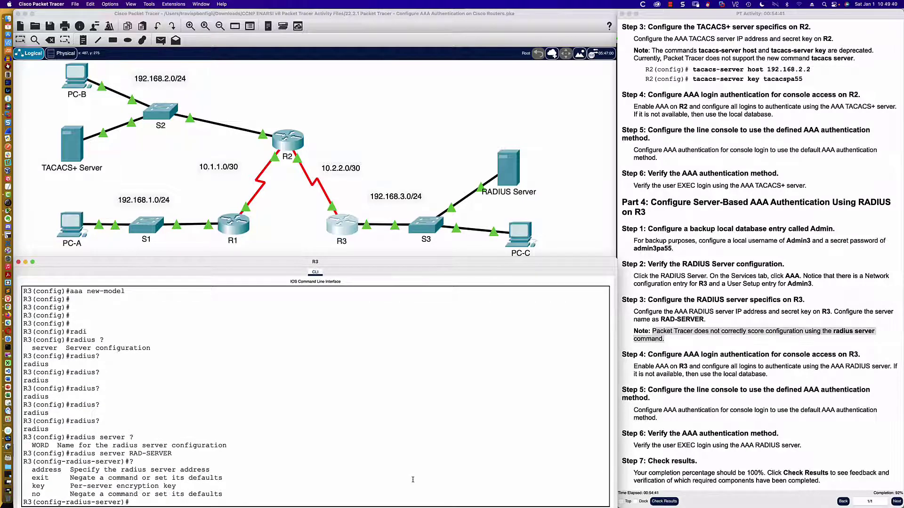
pyautogui.write('add')
pyautogui.press('Tab')
pyautogui.write('?')
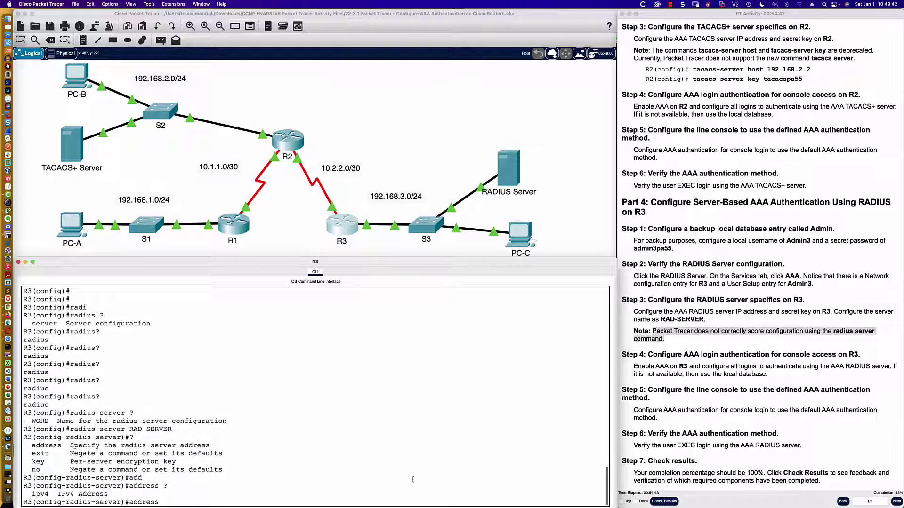
pyautogui.write('ipv4 192.168.3.2')
pyautogui.press('Return')
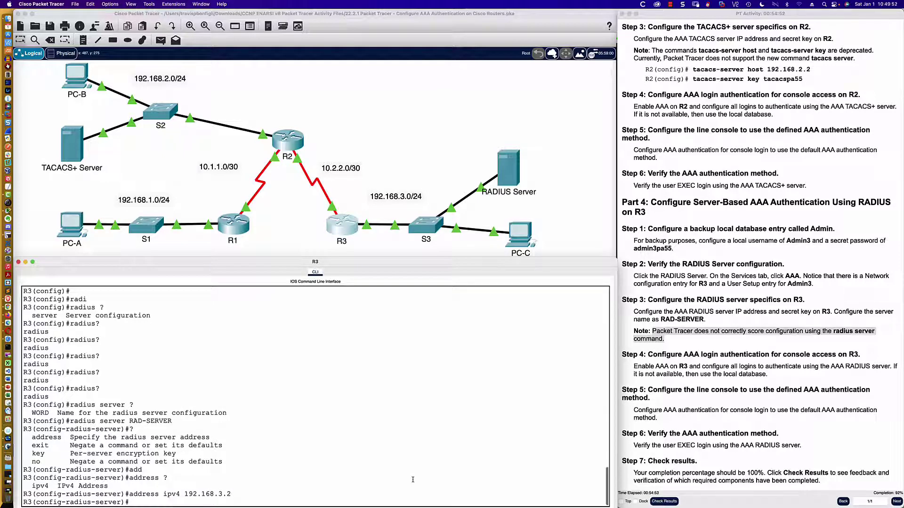
# Start the key command and view the RADIUS Server's AAA settings to find the shared key
pyautogui.write('key')
pyautogui.click(509, 168)
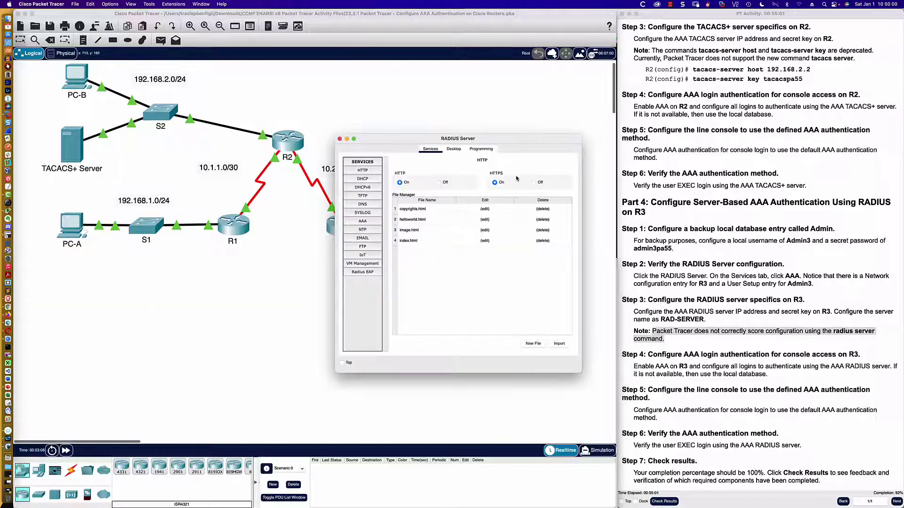
pyautogui.click(363, 220)
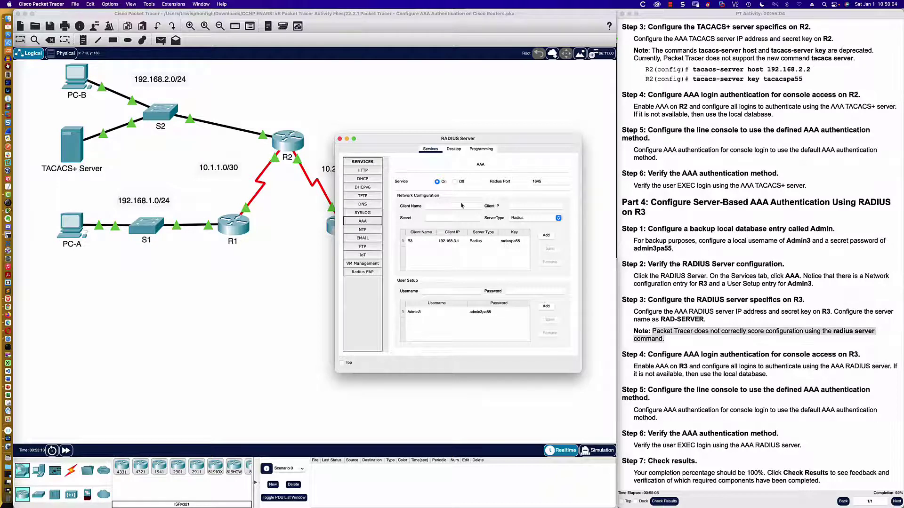
# Give RAD-SERVER on R3 its RADIUS shared secret key
pyautogui.click(339, 140)
pyautogui.click(343, 227)
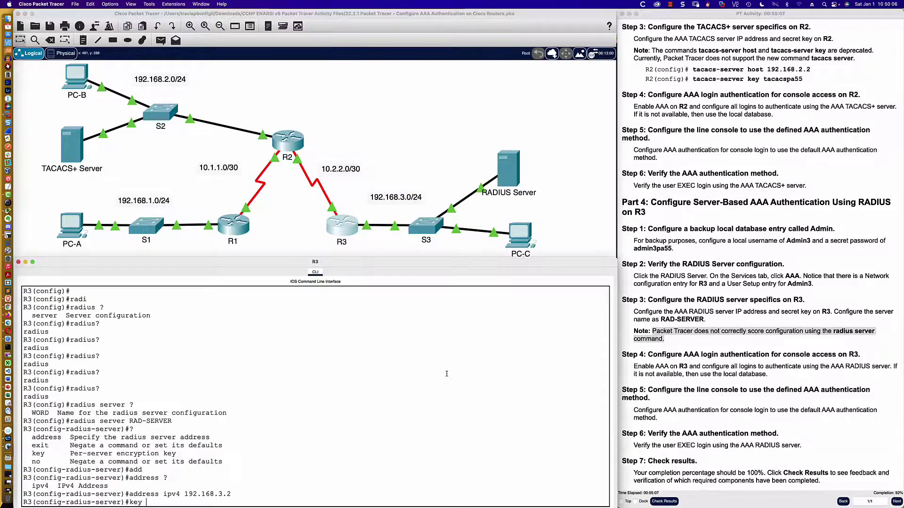
pyautogui.write('adiuspa55')
pyautogui.press('Return')
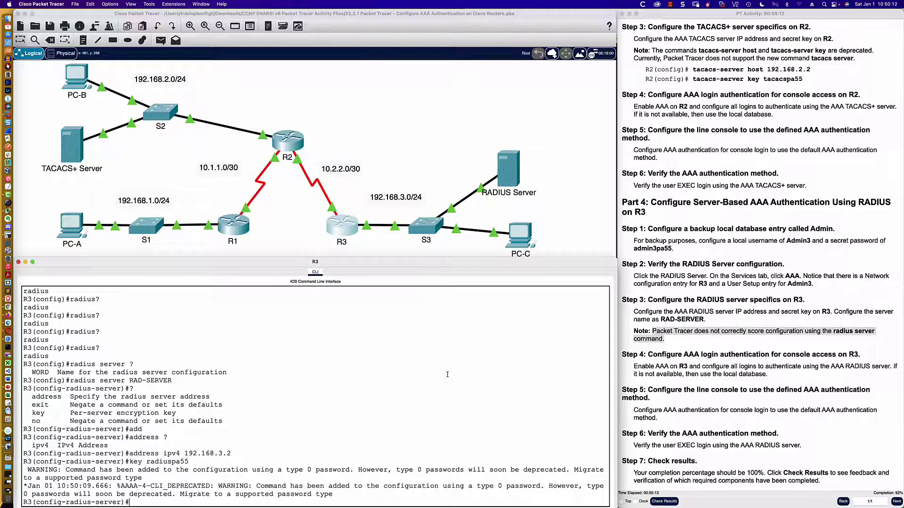
pyautogui.press('Return')
pyautogui.press('Return')
pyautogui.press('Return')
pyautogui.press('Return')
pyautogui.press('Return')
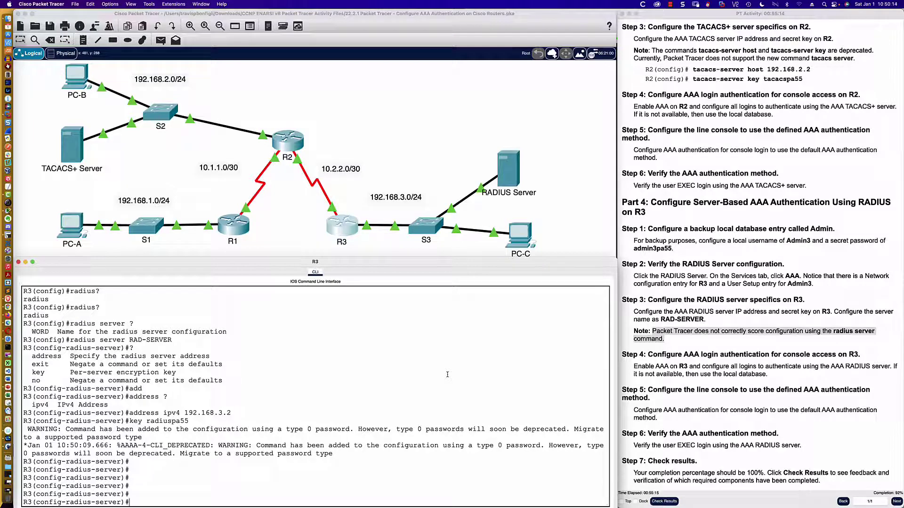
# Exit to global configuration and start re-entering 'radius server RAD-SERVER'
pyautogui.write('exit')
pyautogui.press('Return')
pyautogui.press('Return')
pyautogui.press('Return')
pyautogui.press('Return')
pyautogui.press('Return')
pyautogui.press('Return')
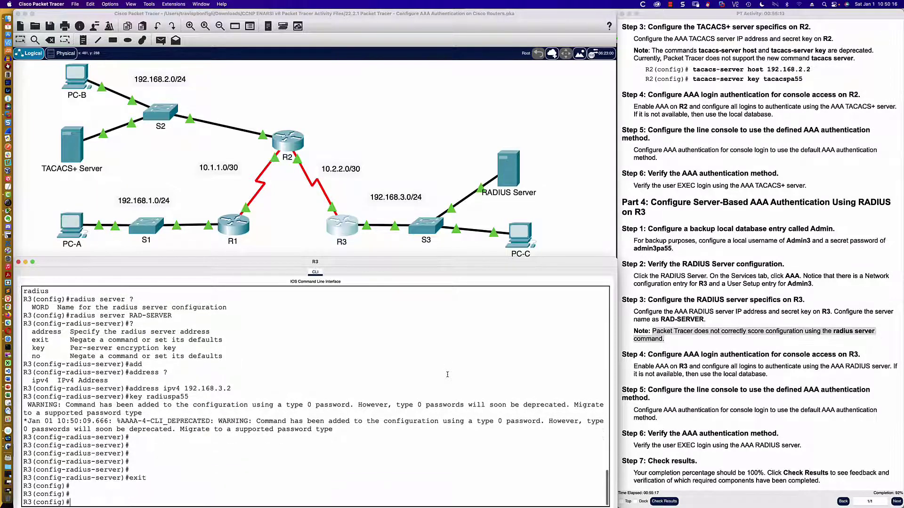
pyautogui.press('Return')
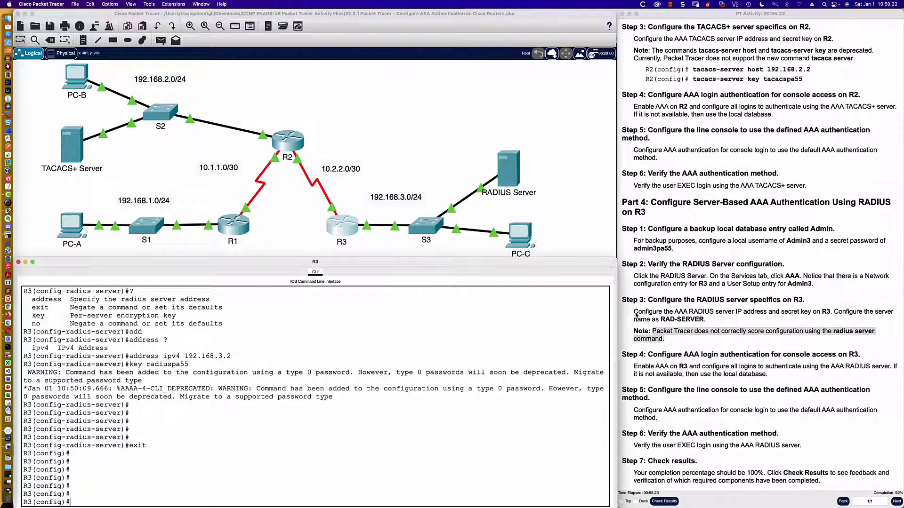
pyautogui.moveTo(634, 312); pyautogui.dragTo(834, 315)
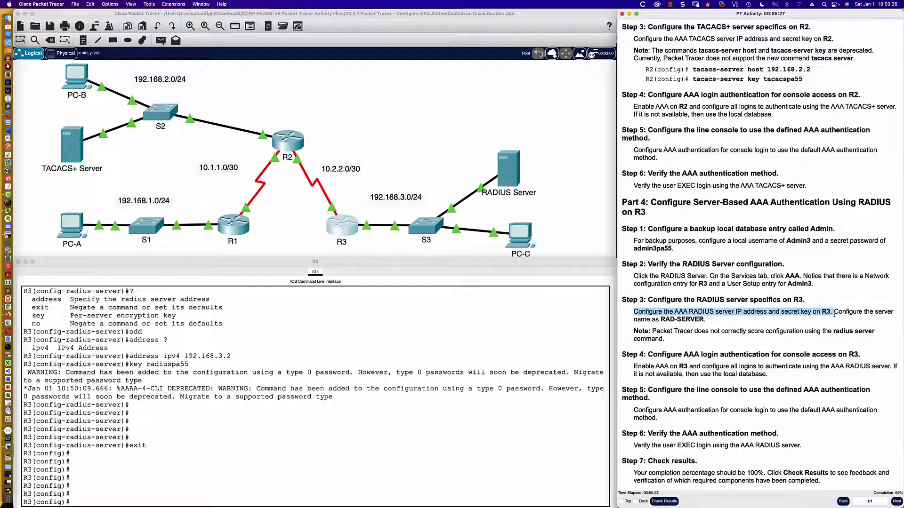
pyautogui.click(535, 486)
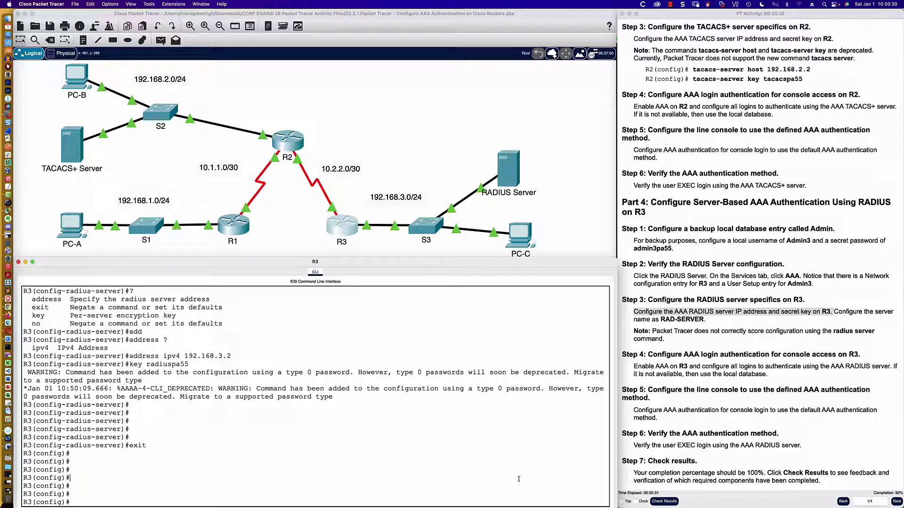
pyautogui.write('radius server RAD-SERVER')
pyautogui.press('Return')
pyautogui.write('key ?')
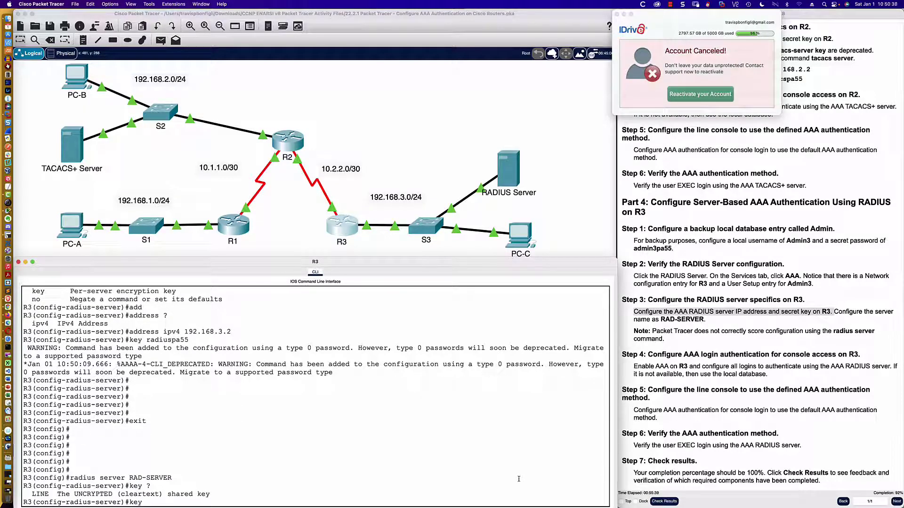
pyautogui.press('BackSpace')
pyautogui.press('BackSpace')
pyautogui.press('BackSpace')
pyautogui.write('exit')
pyautogui.press('Return')
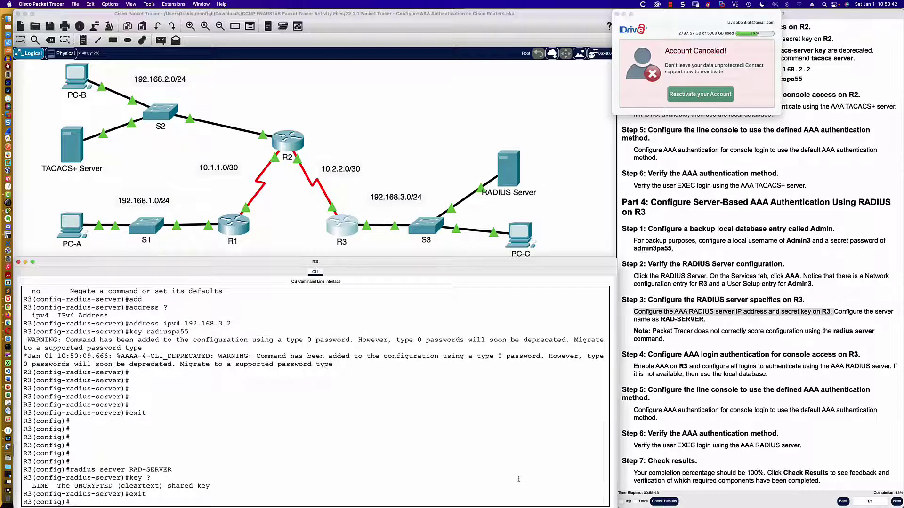
pyautogui.press('Return')
pyautogui.press('Return')
pyautogui.press('Return')
pyautogui.press('Return')
pyautogui.press('Return')
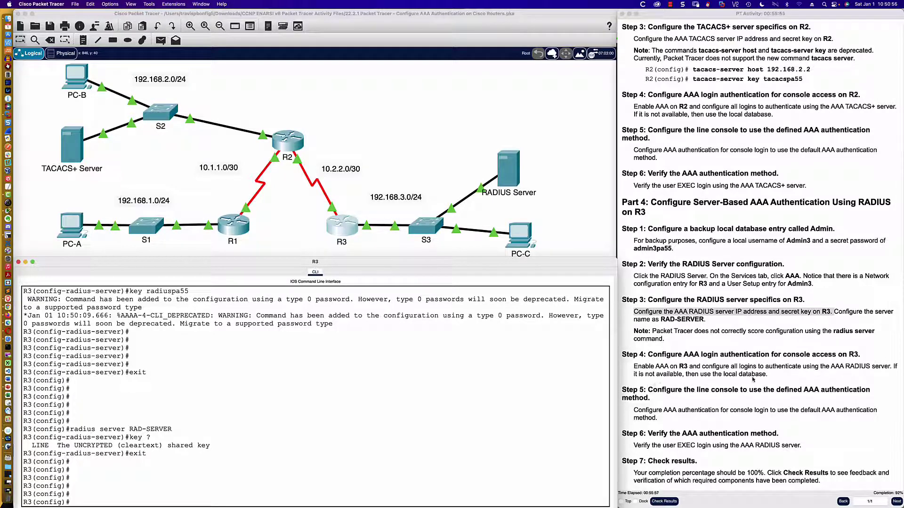
pyautogui.moveTo(766, 377); pyautogui.dragTo(682, 375)
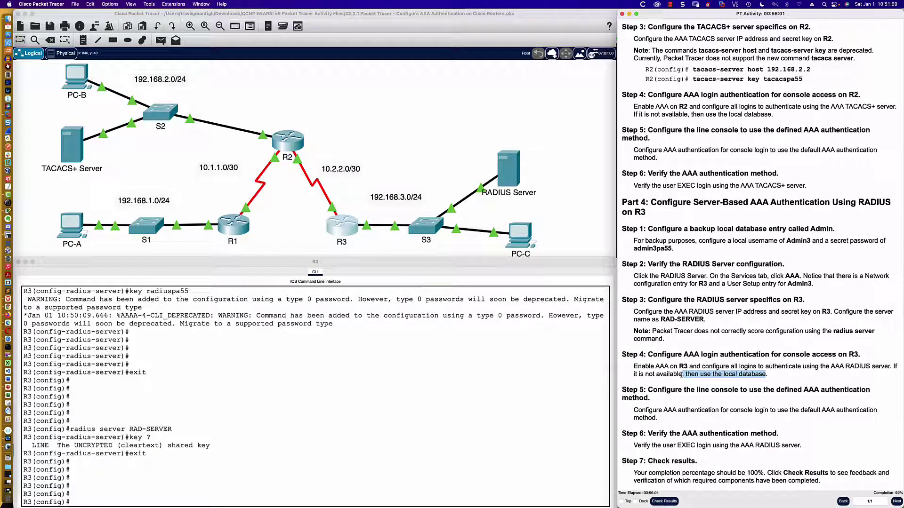
pyautogui.click(768, 377)
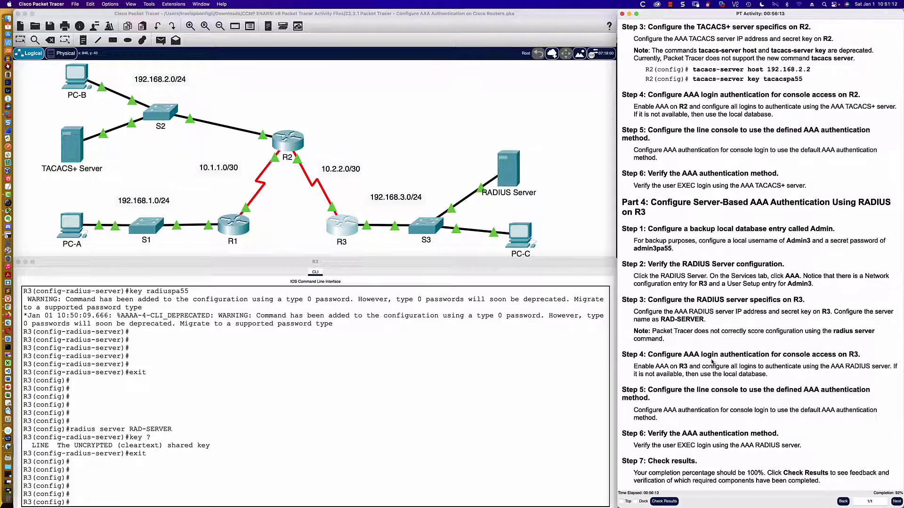
pyautogui.moveTo(703, 366); pyautogui.dragTo(758, 367)
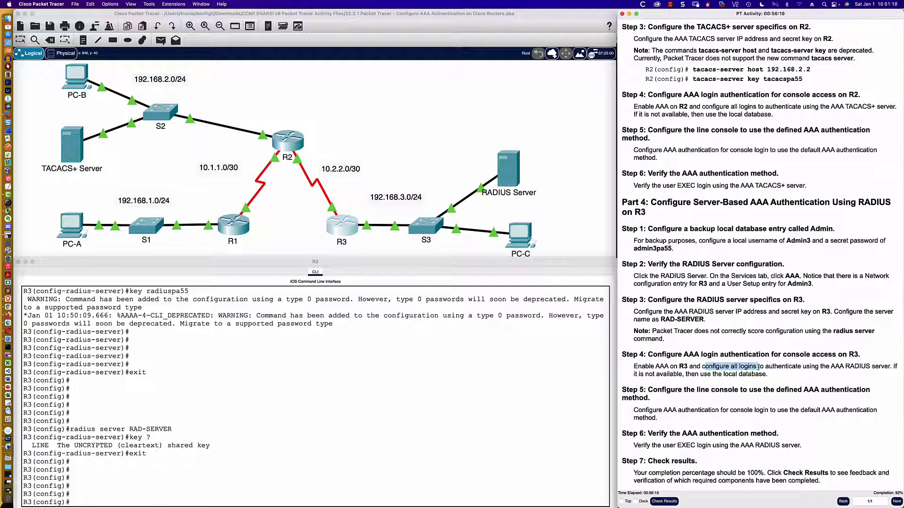
pyautogui.click(141, 500)
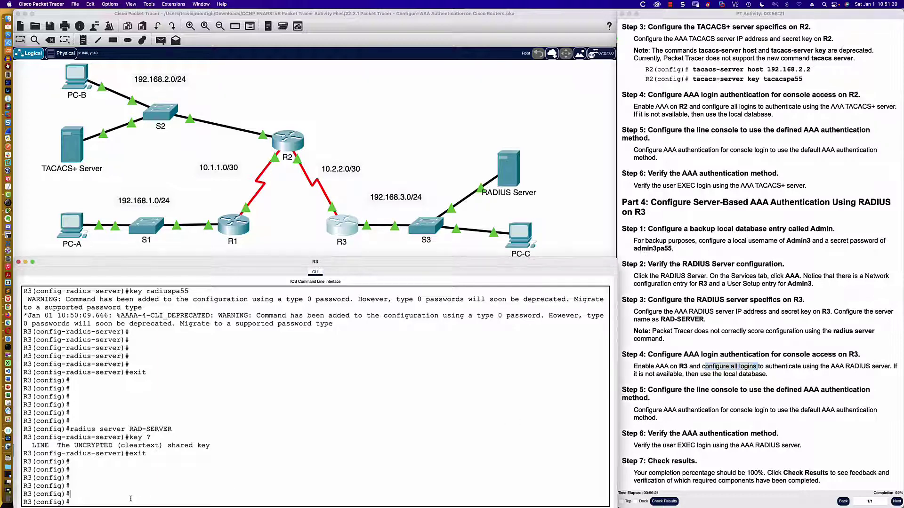
pyautogui.press('Return')
pyautogui.press('Return')
pyautogui.press('Return')
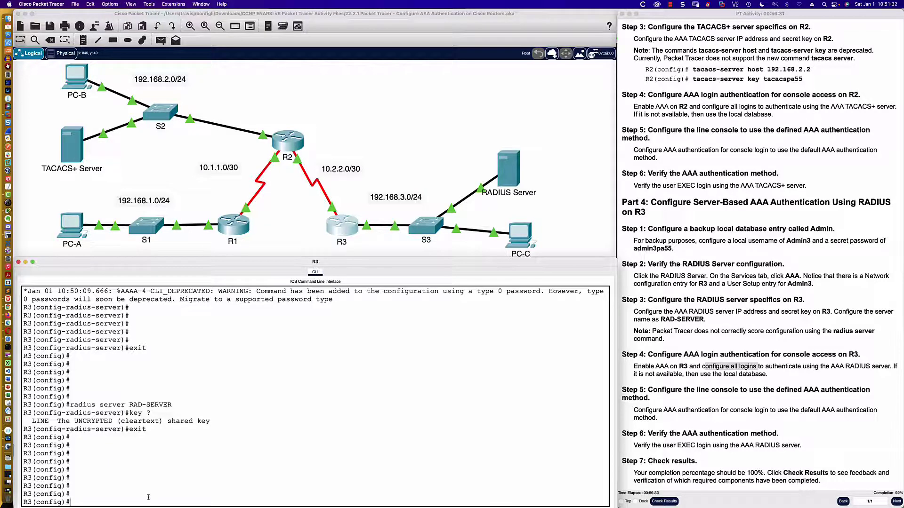
# Explore the aaa authentication options with ? help, then clear the line
pyautogui.write('aaa ?')
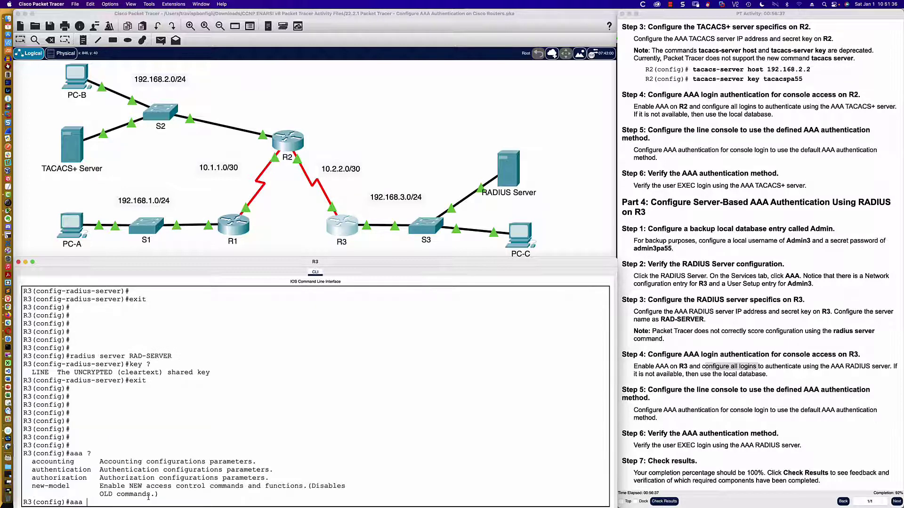
pyautogui.write('auth')
pyautogui.press('Tab')
pyautogui.write('e')
pyautogui.press('Tab')
pyautogui.write('?')
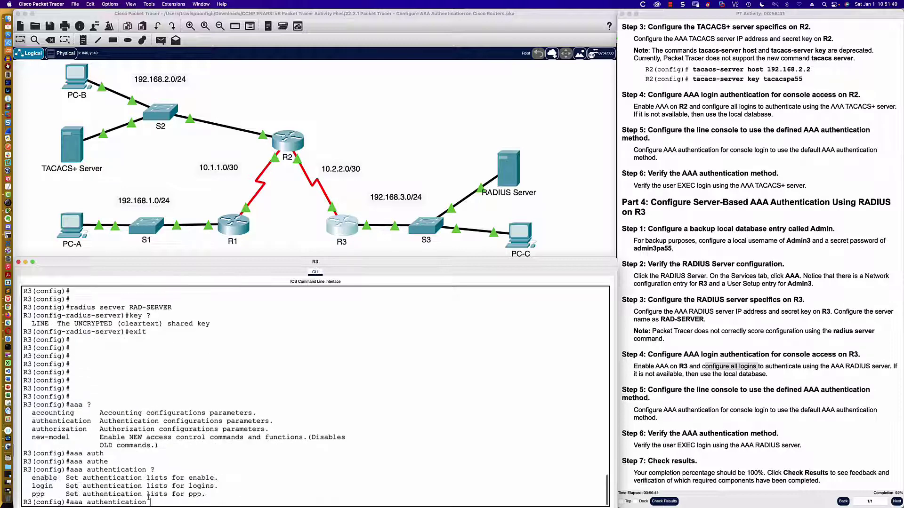
pyautogui.press('BackSpace')
pyautogui.press('BackSpace')
pyautogui.press('BackSpace')
pyautogui.press('BackSpace')
pyautogui.press('BackSpace')
pyautogui.press('BackSpace')
pyautogui.press('BackSpace')
pyautogui.press('BackSpace')
pyautogui.press('BackSpace')
pyautogui.press('BackSpace')
pyautogui.press('BackSpace')
pyautogui.press('BackSpace')
pyautogui.press('BackSpace')
pyautogui.press('BackSpace')
pyautogui.press('BackSpace')
pyautogui.press('BackSpace')
pyautogui.press('BackSpace')
pyautogui.press('BackSpace')
pyautogui.press('BackSpace')
pyautogui.press('Return')
pyautogui.press('Return')
pyautogui.press('Return')
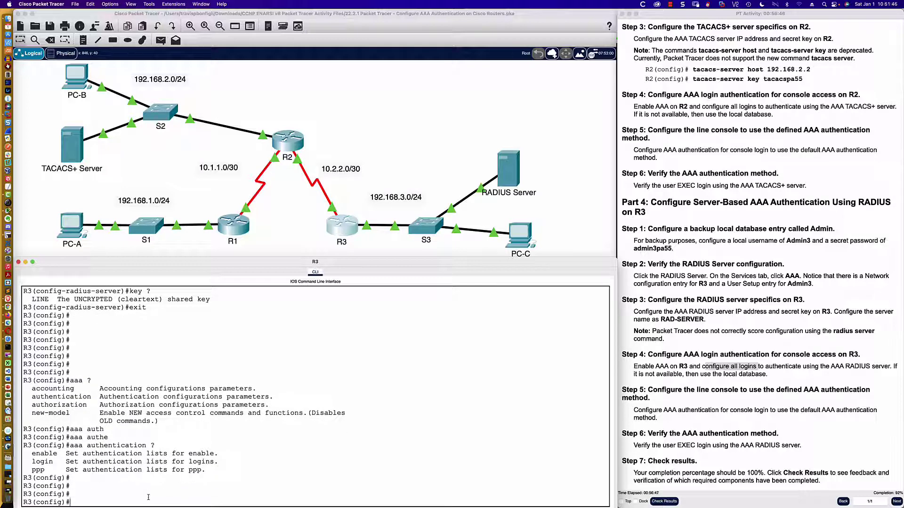
# Enter 'aaa authentication login default group radius local' on R3
pyautogui.write('aaa authe')
pyautogui.write('n')
pyautogui.press('Tab')
pyautogui.write('login')
pyautogui.press('Tab')
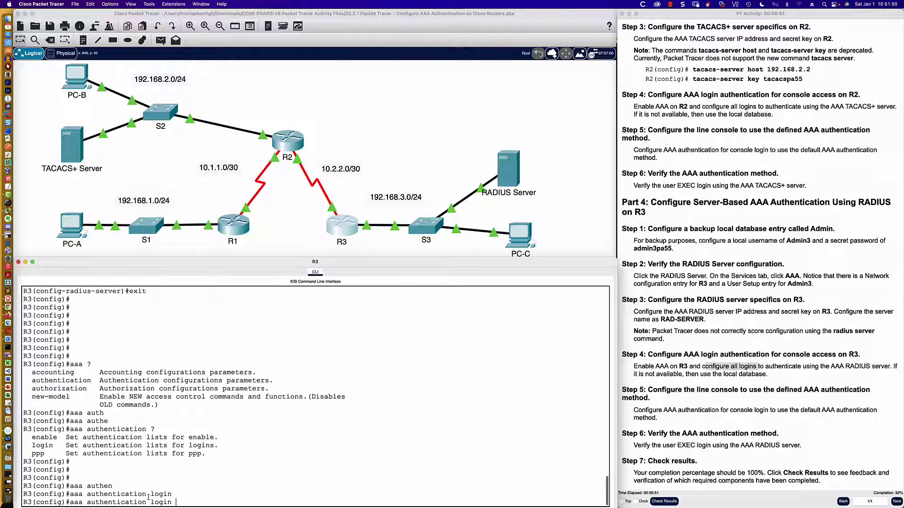
pyautogui.write('def')
pyautogui.press('Tab')
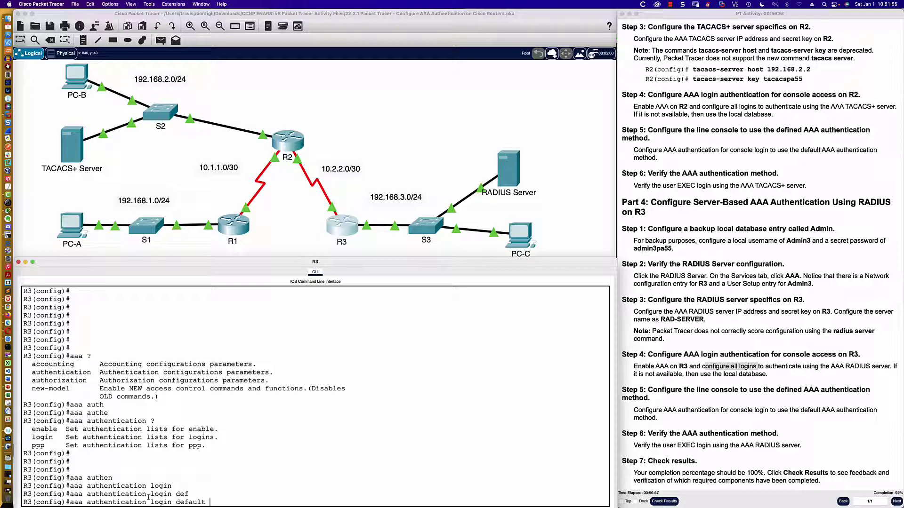
pyautogui.write('group')
pyautogui.press('Tab')
pyautogui.write('r')
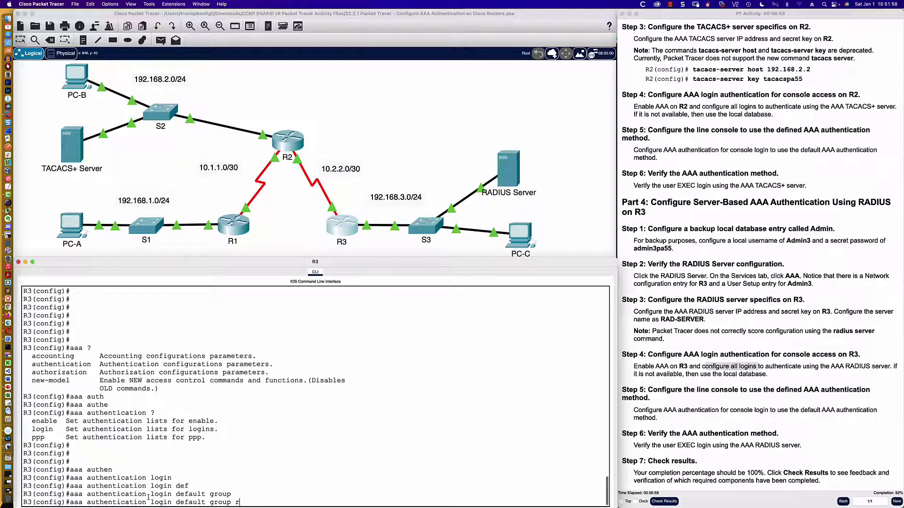
pyautogui.write('ad')
pyautogui.press('Tab')
pyautogui.write('local')
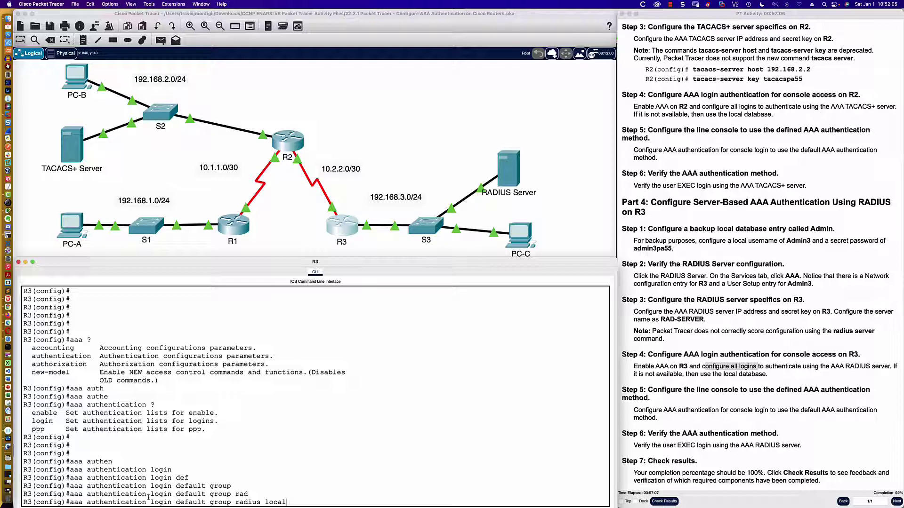
pyautogui.press('Return')
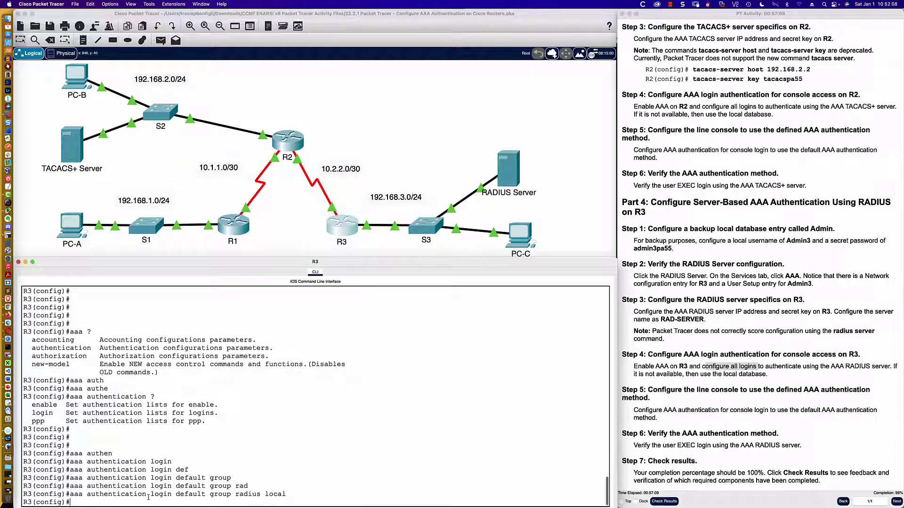
pyautogui.press('Return')
pyautogui.press('Return')
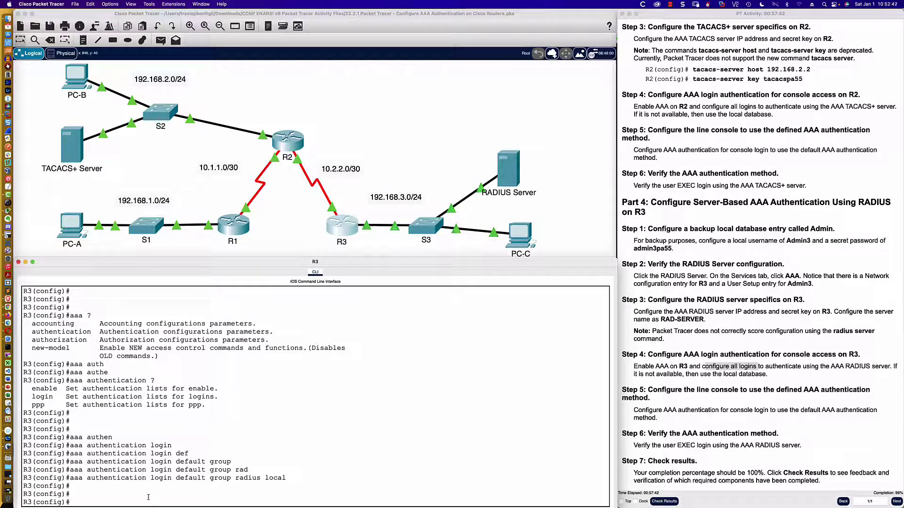
# On line con 0, review its settings and remove the console password
pyautogui.write('line con 0')
pyautogui.press('Return')
pyautogui.write('do sh')
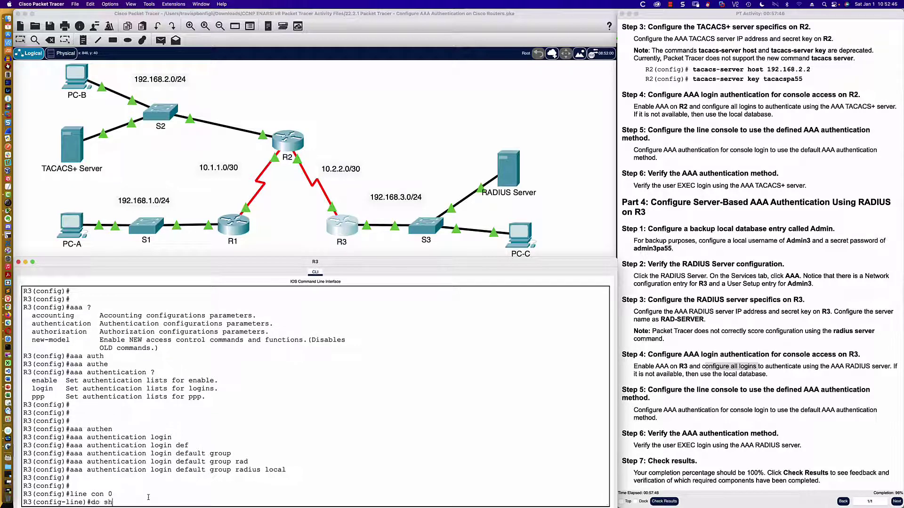
pyautogui.write(' run | sec line con 0')
pyautogui.press('Return')
pyautogui.write('no pas')
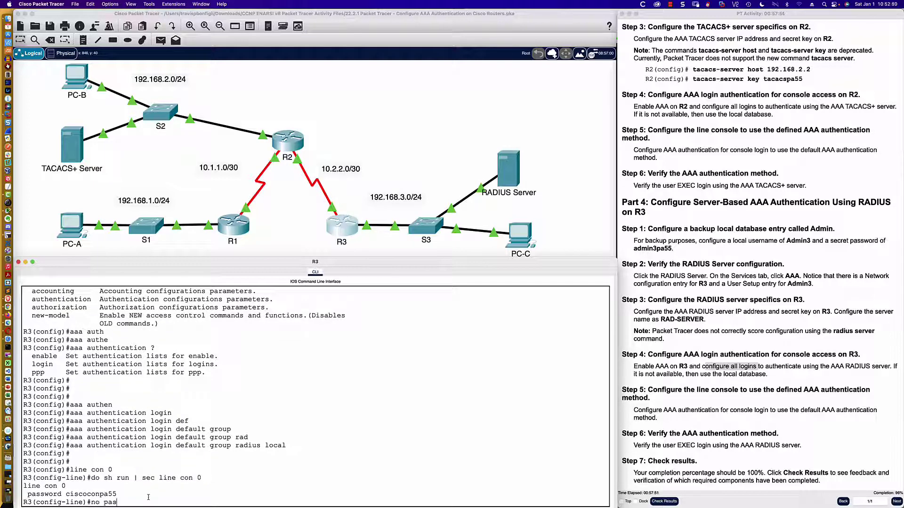
pyautogui.press('Tab')
pyautogui.write('cisco')
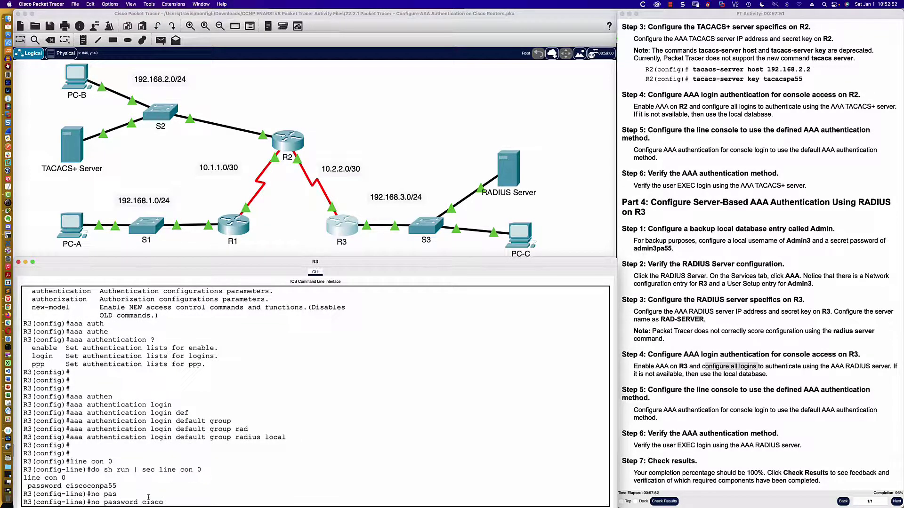
pyautogui.write('conpa55')
pyautogui.press('Return')
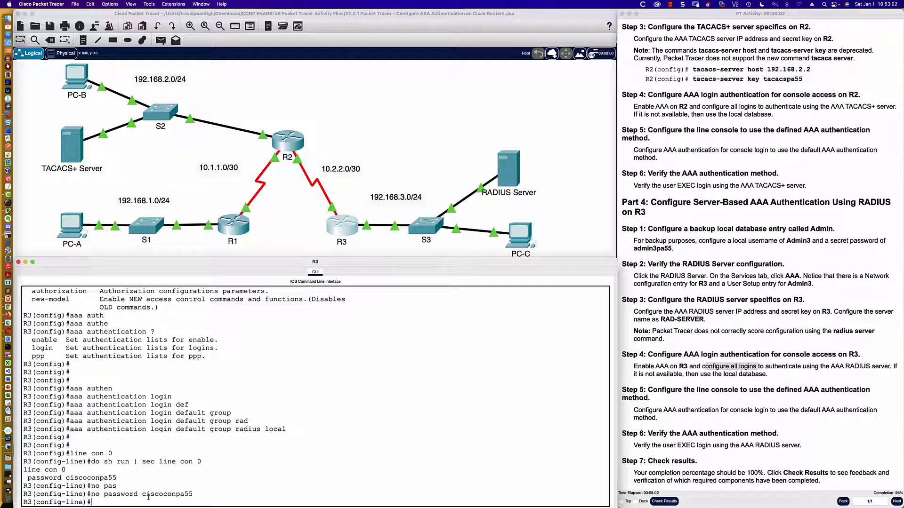
pyautogui.press('Return')
pyautogui.press('Return')
pyautogui.press('Return')
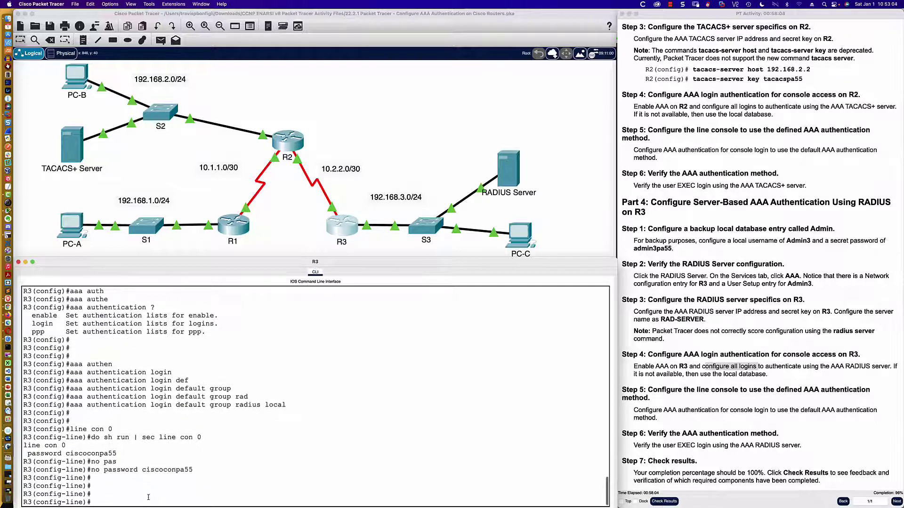
# Apply 'login authentication default' to the console line
pyautogui.write('login autnh')
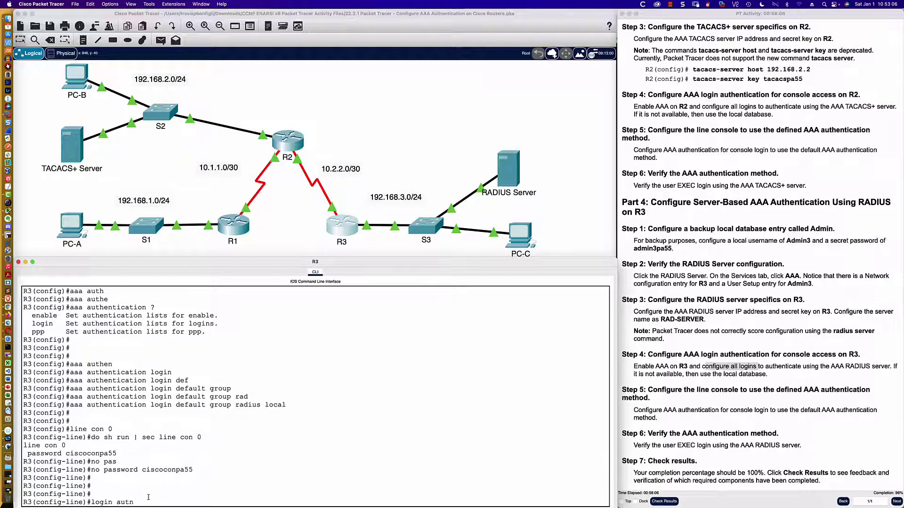
pyautogui.press('Tab')
pyautogui.press('BackSpace')
pyautogui.press('BackSpace')
pyautogui.write('hen')
pyautogui.press('Tab')
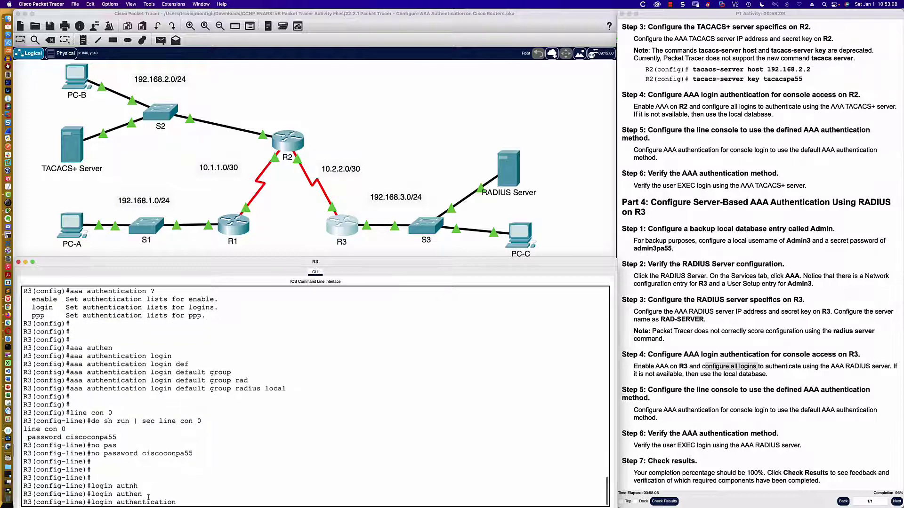
pyautogui.write('def')
pyautogui.press('Tab')
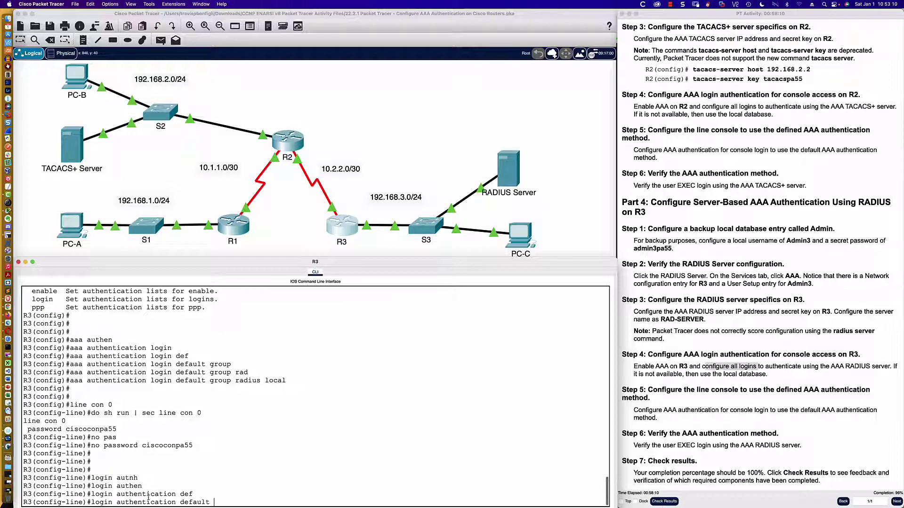
pyautogui.press('Return')
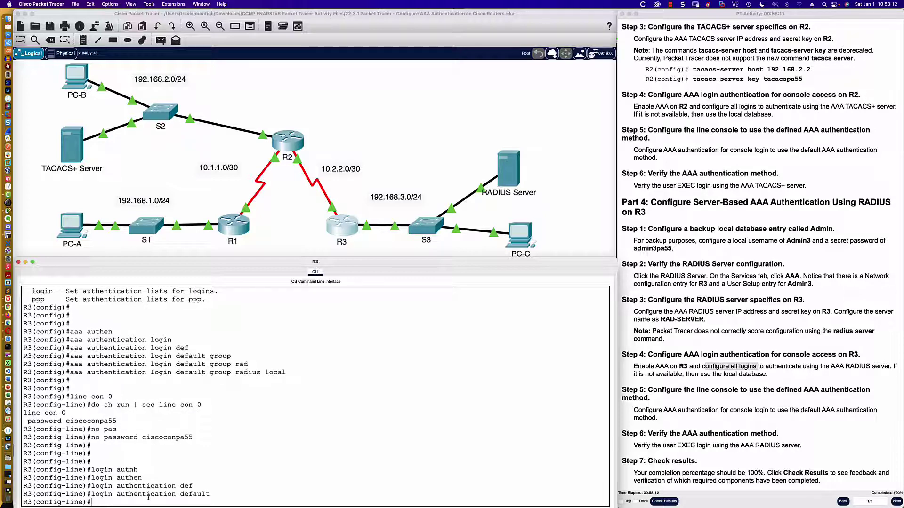
# Leave configuration mode and save the configuration with wri mem
pyautogui.write('end')
pyautogui.press('Return')
pyautogui.write('wri mem')
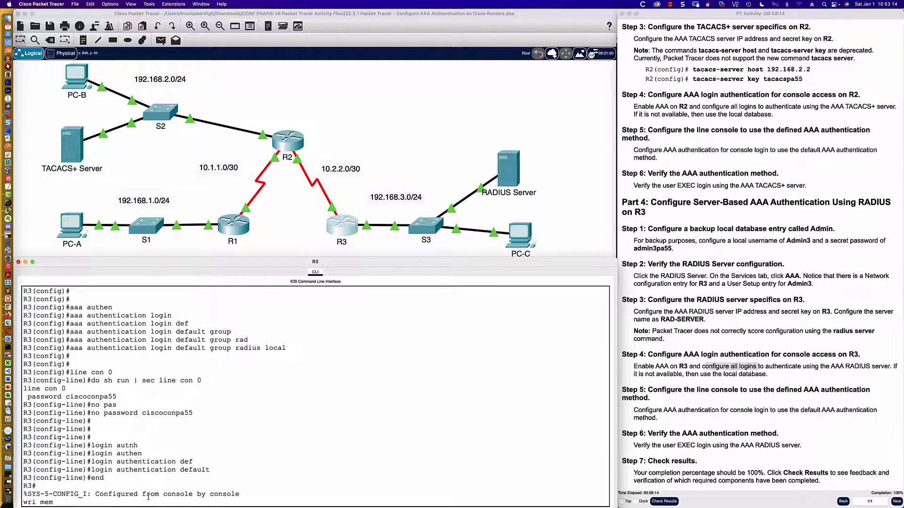
pyautogui.press('Return')
pyautogui.press('Return')
pyautogui.press('Return')
pyautogui.press('Return')
pyautogui.press('Return')
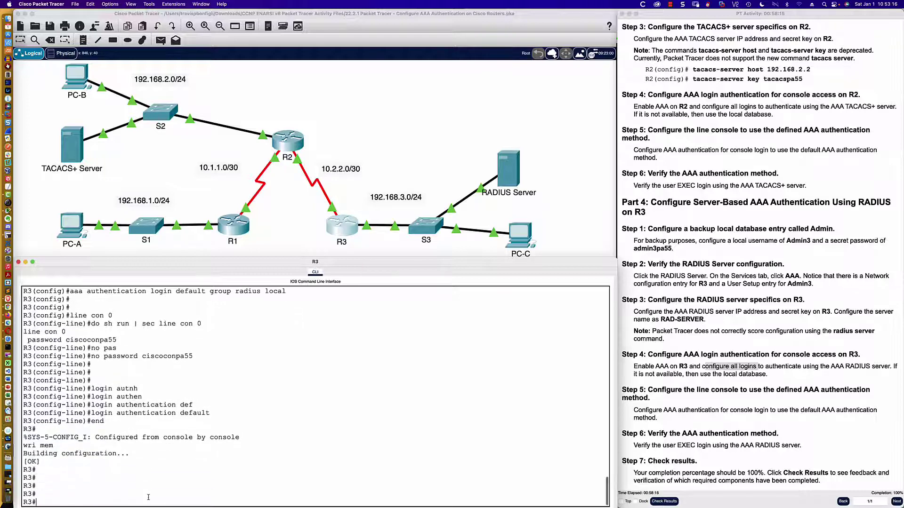
# Log out of R3 and log back in as backup user Admin3 with its password
pyautogui.write('exit')
pyautogui.press('Return')
pyautogui.press('Return')
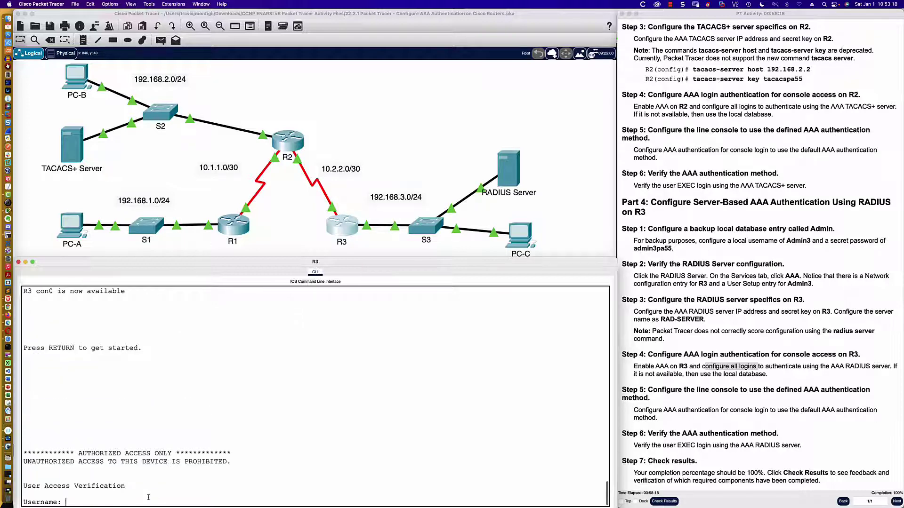
pyautogui.write('Admin3')
pyautogui.press('Return')
pyautogui.write('admin3pa55')
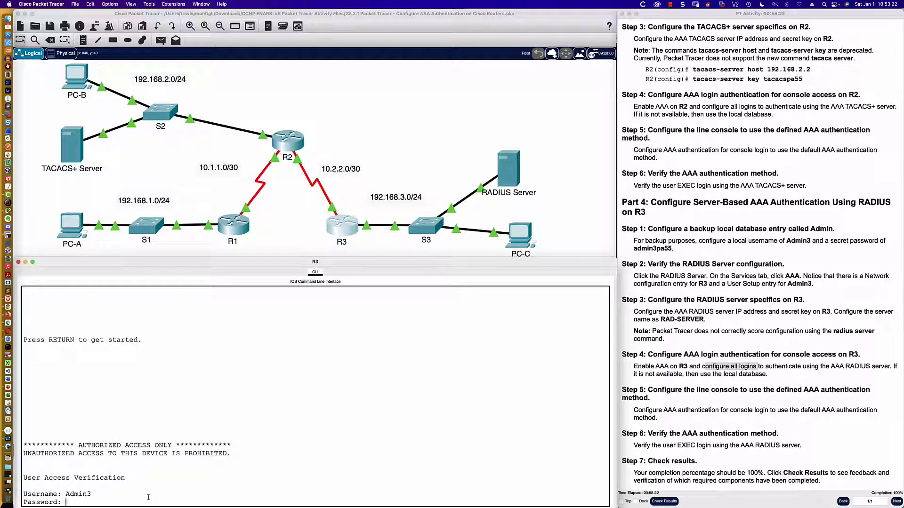
pyautogui.press('Return')
# Run enable to reach privileged R3# mode, then bring up the course title slide
pyautogui.press('Return')
pyautogui.press('Return')
pyautogui.press('Return')
pyautogui.press('Return')
pyautogui.press('Return')
pyautogui.press('Return')
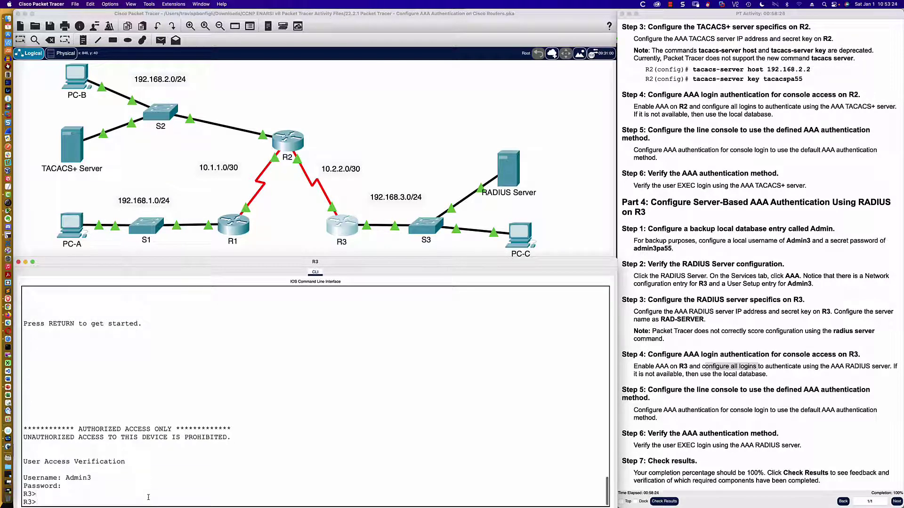
pyautogui.write('en')
pyautogui.press('Tab')
pyautogui.press('Return')
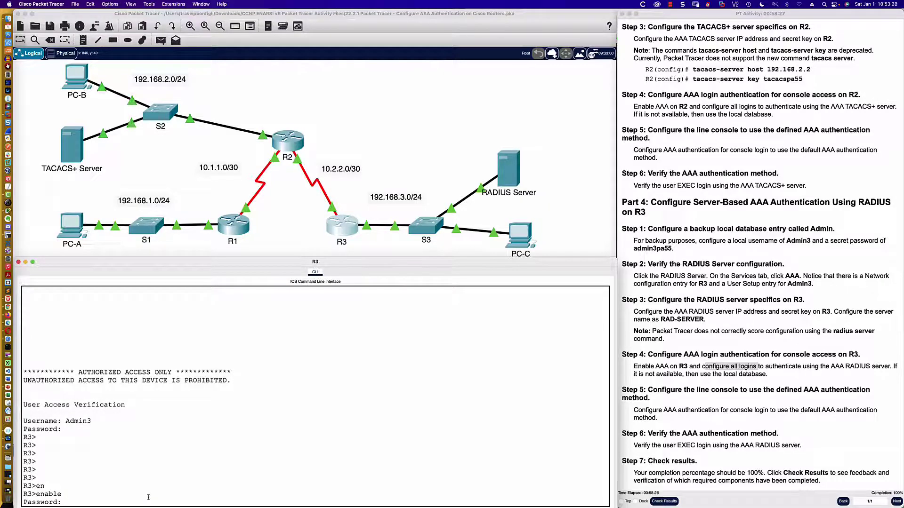
pyautogui.press('Return')
pyautogui.press('Return')
pyautogui.press('Return')
pyautogui.press('Return')
pyautogui.press('Return')
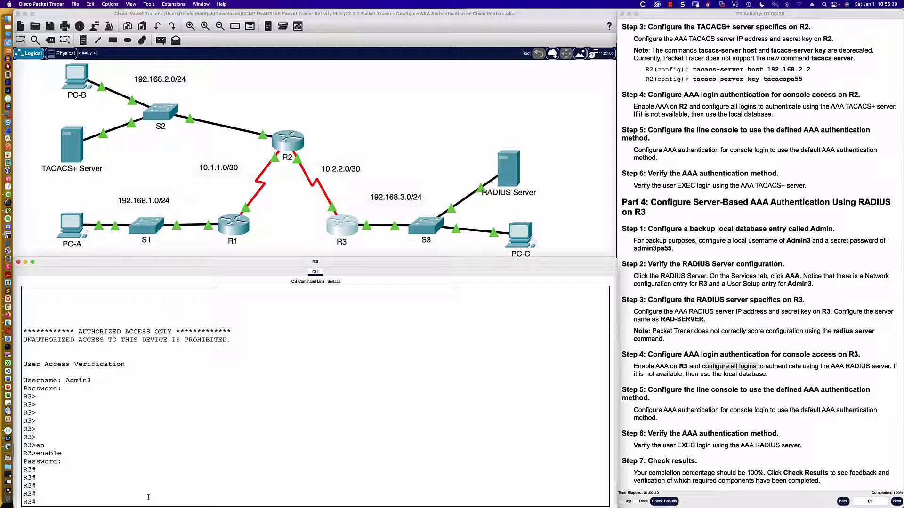
pyautogui.press('super+Tab')
pyautogui.press('super+Tab')
pyautogui.press('super+Tab')
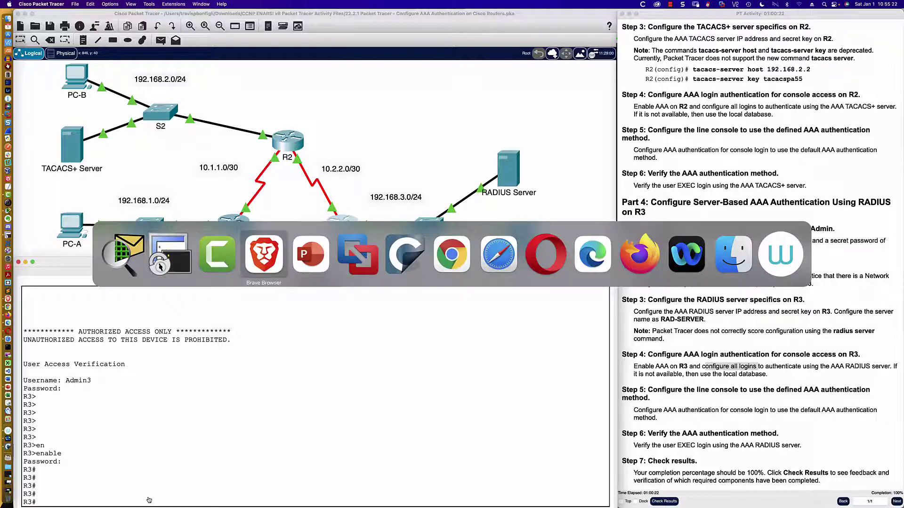
pyautogui.press('super+Tab')
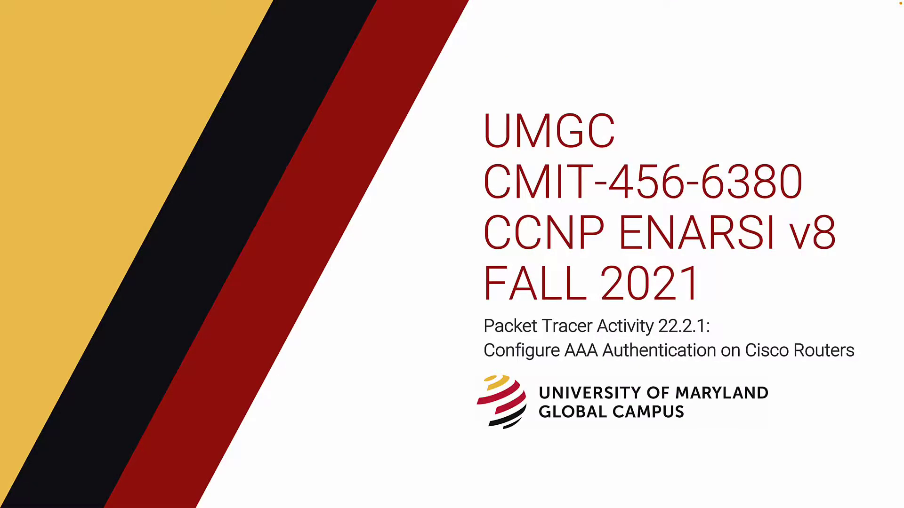